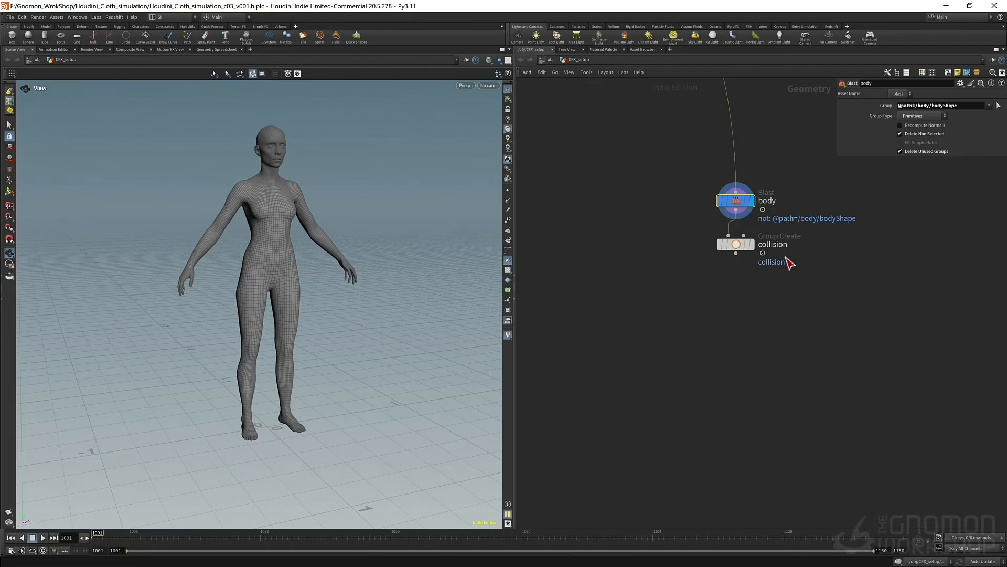
# - Display the collision Group Create node and examine which points of the body its group covers
pyautogui.click(754, 245)
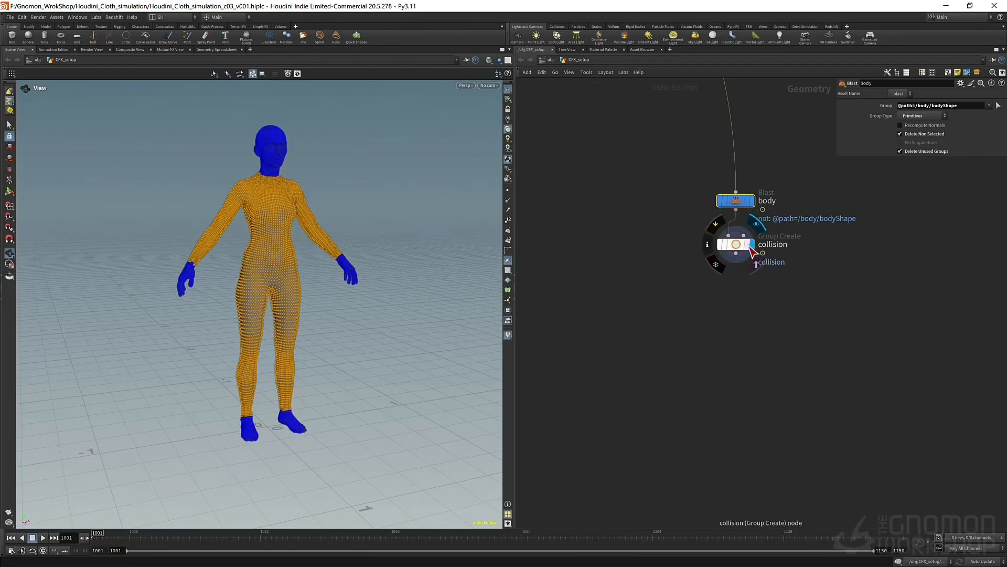
pyautogui.click(738, 245)
pyautogui.moveTo(262, 258)
pyautogui.mouseDown()
pyautogui.moveTo(206, 258)
pyautogui.moveTo(261, 254)
pyautogui.mouseUp()
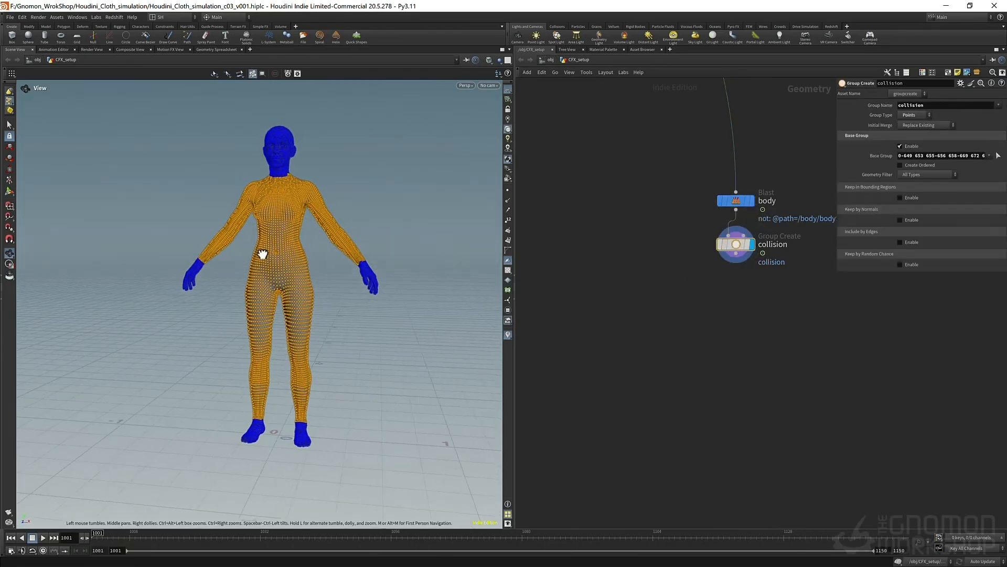
pyautogui.moveTo(261, 254); pyautogui.dragTo(315, 320, button='right')
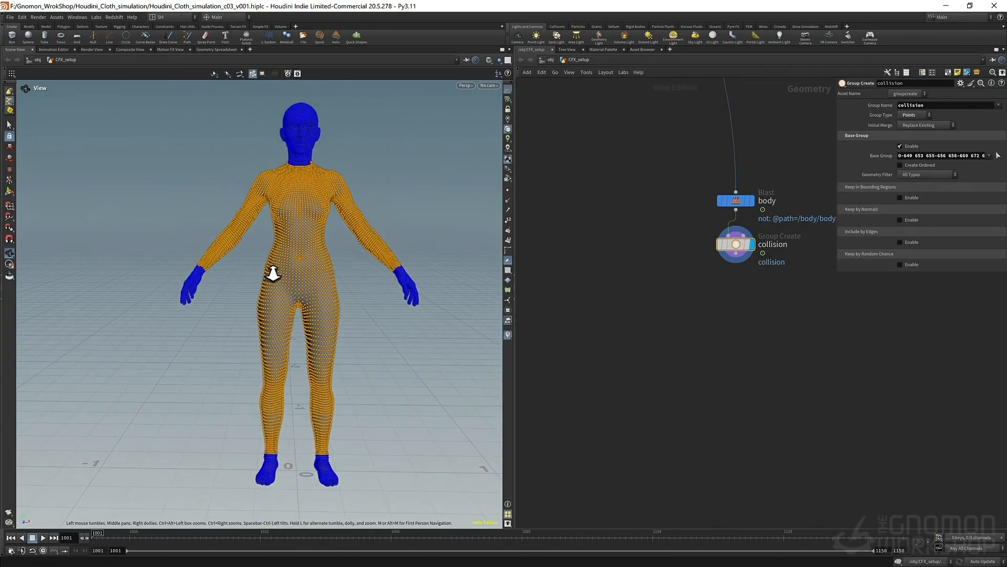
pyautogui.moveTo(273, 269); pyautogui.dragTo(292, 274)
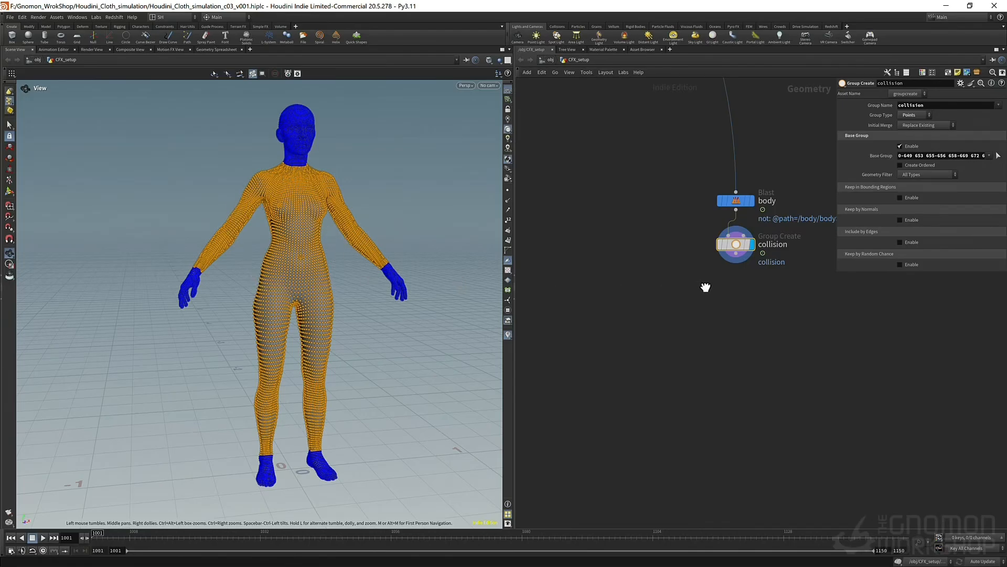
pyautogui.moveTo(704, 286); pyautogui.dragTo(650, 227, button='middle')
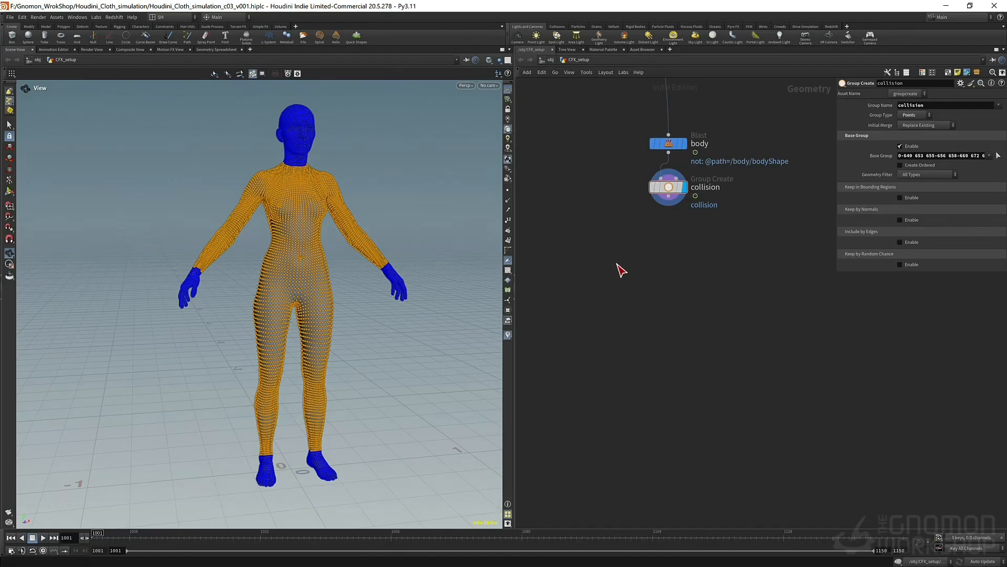
pyautogui.press('Tab')
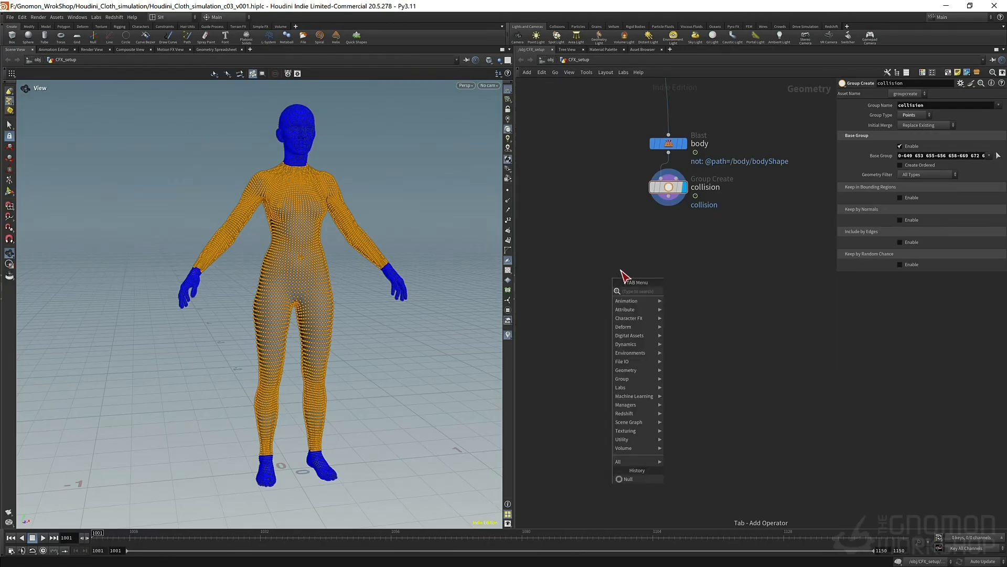
pyautogui.click(605, 228)
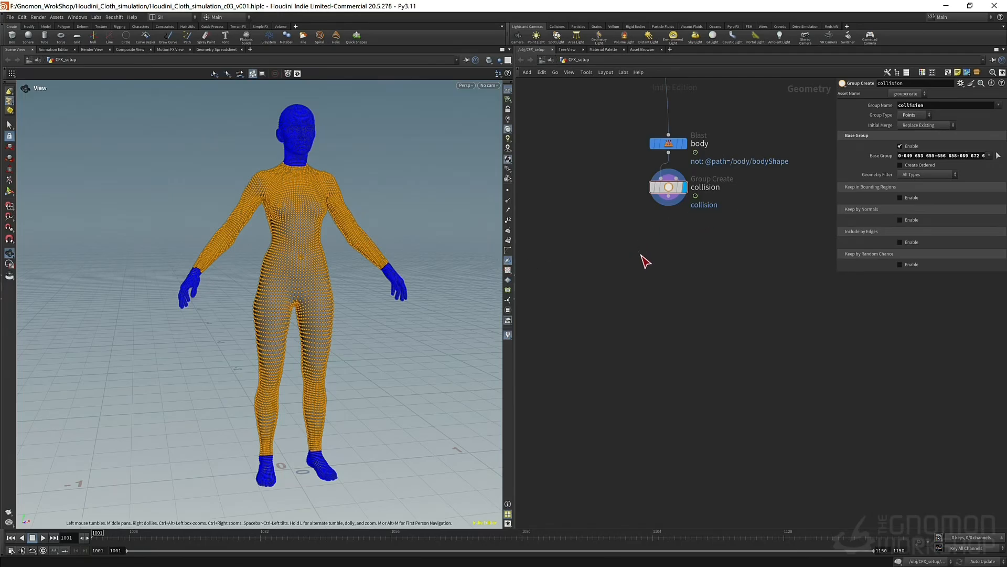
# - Add a VDB from Polygons node below the collision node, wire the collision output into it and display it
pyautogui.press('Tab')
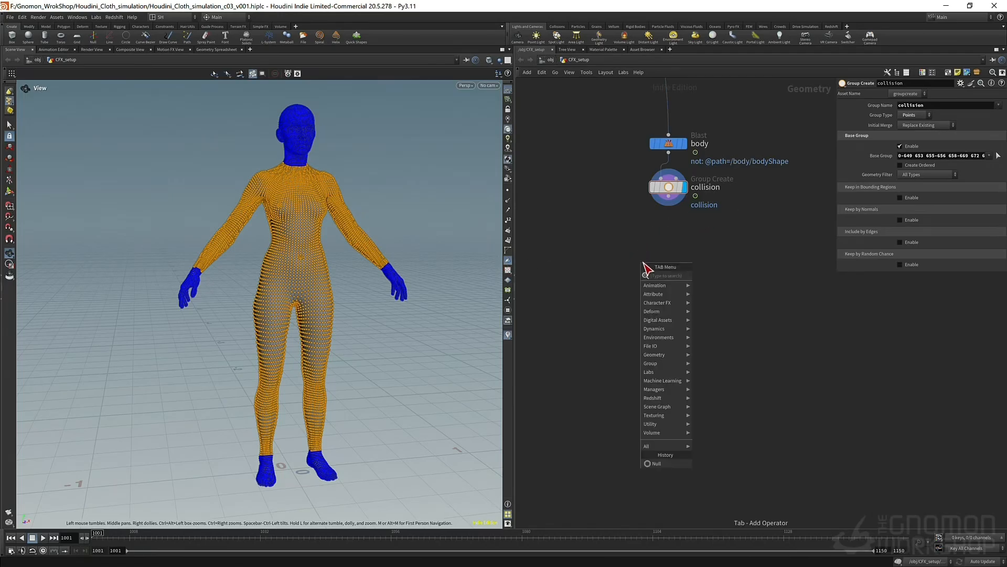
pyautogui.write('vdsb')
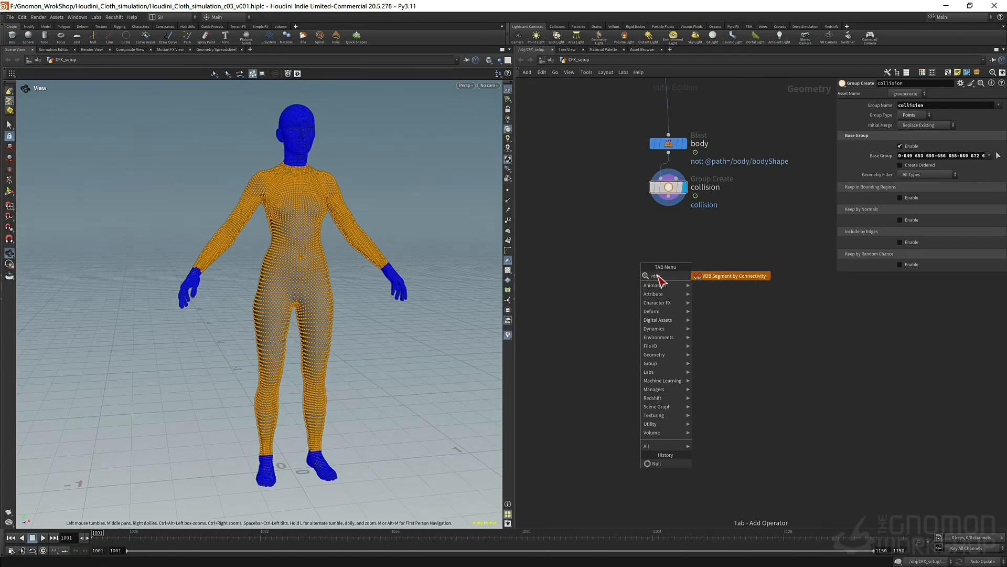
pyautogui.press('BackSpace')
pyautogui.press('BackSpace')
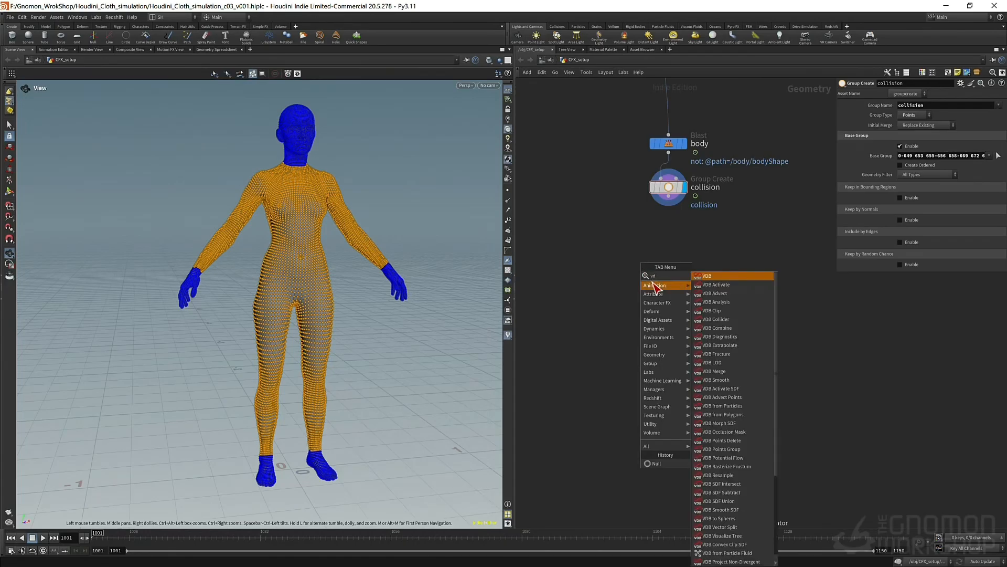
pyautogui.click(733, 414)
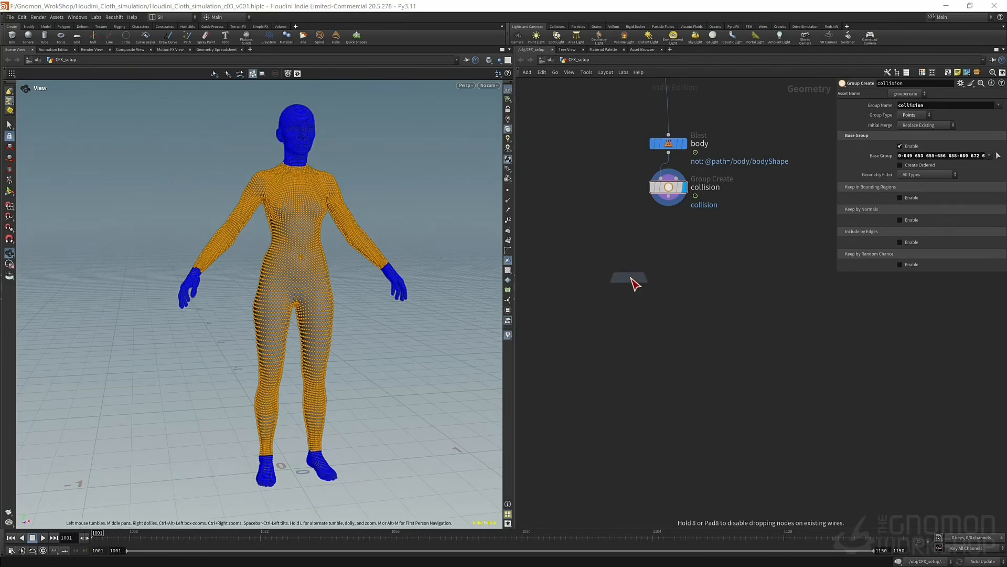
pyautogui.click(632, 273)
pyautogui.click(623, 269)
pyautogui.click(669, 197)
pyautogui.moveTo(633, 275); pyautogui.dragTo(674, 254)
pyautogui.click(687, 256)
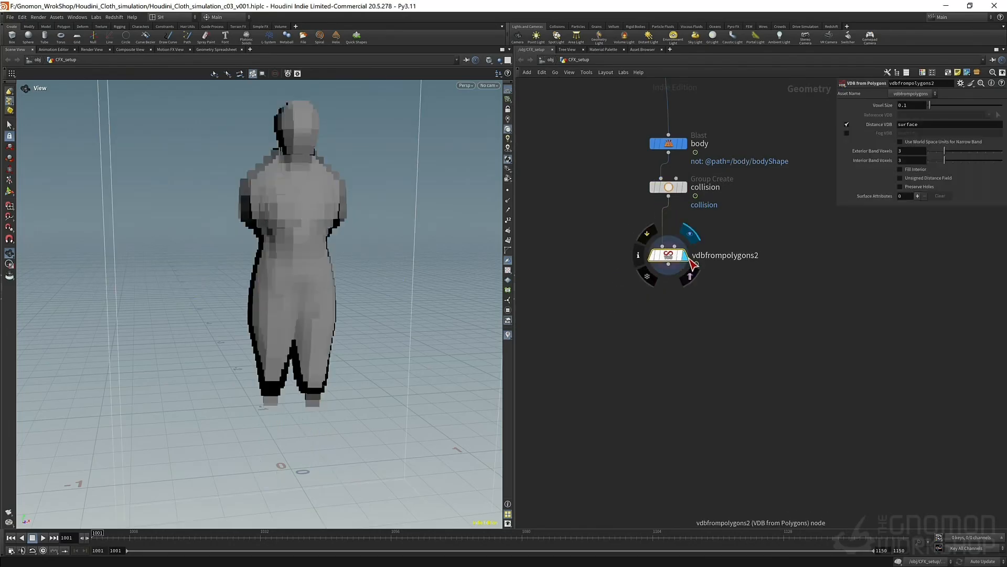
# - Set the VDB from Polygons voxel size to .008 and enable Fill Interior
pyautogui.click(924, 107)
pyautogui.write('.00')
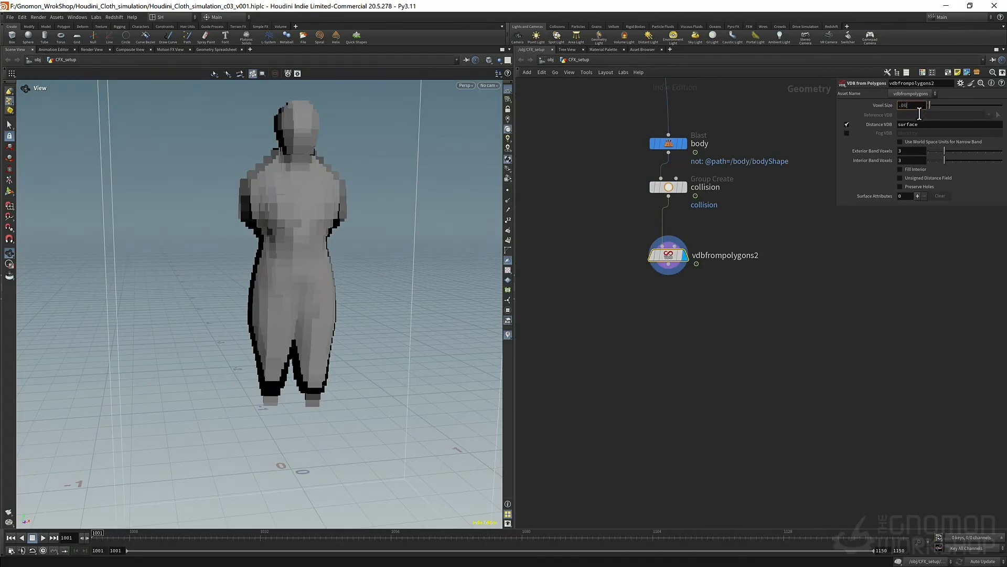
pyautogui.write('8')
pyautogui.press('Return')
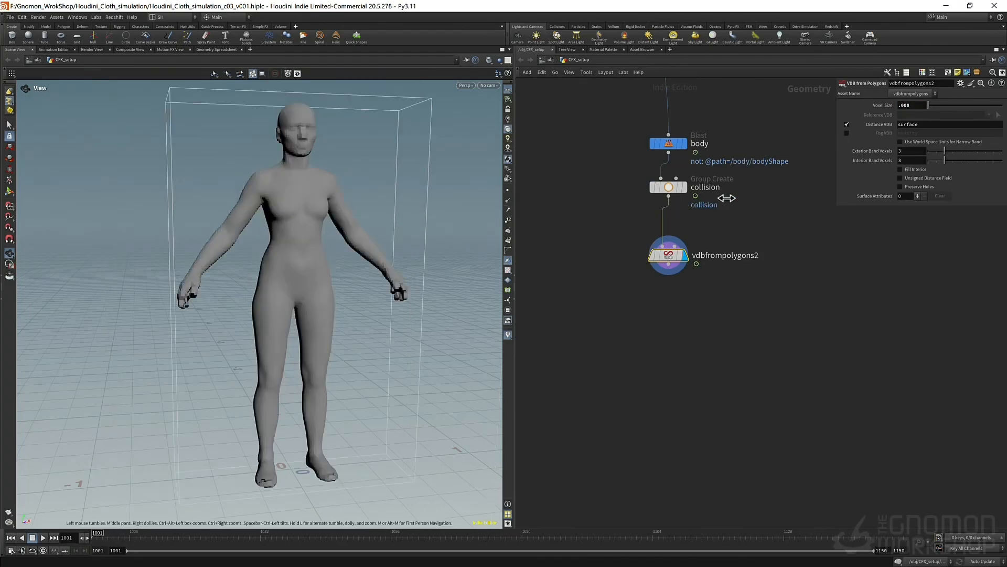
pyautogui.click(910, 170)
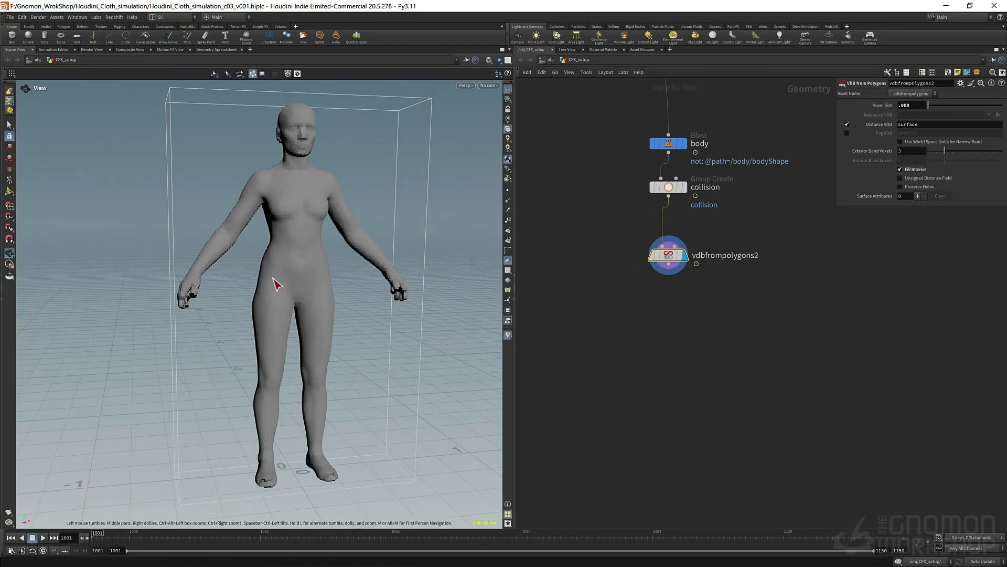
pyautogui.moveTo(274, 286); pyautogui.dragTo(455, 286)
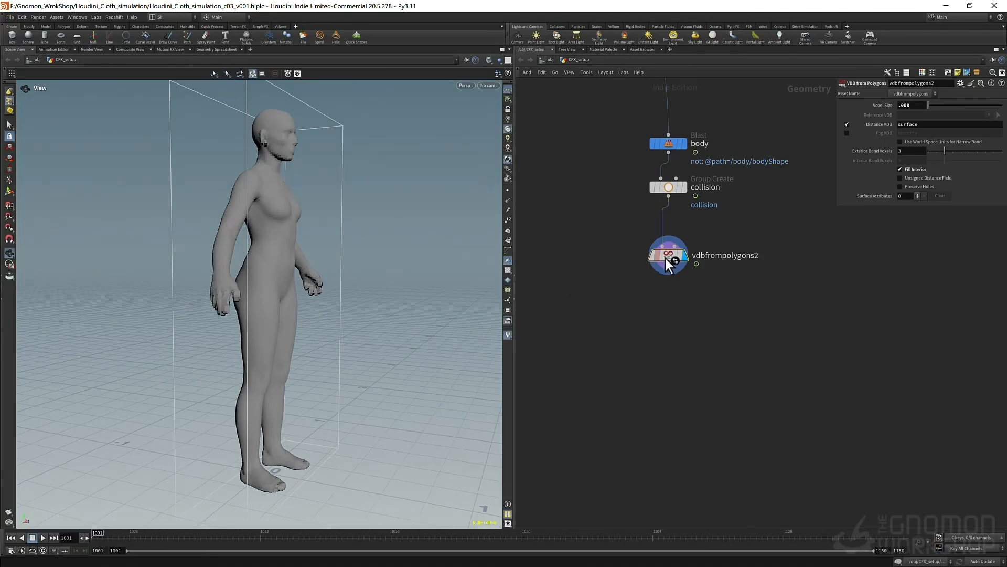
# - Add an Attribute Wrangle with the collision node wired into its first input and the VDB from Polygons into its second
pyautogui.moveTo(666, 258); pyautogui.dragTo(695, 257)
pyautogui.press('Tab')
pyautogui.write('coll')
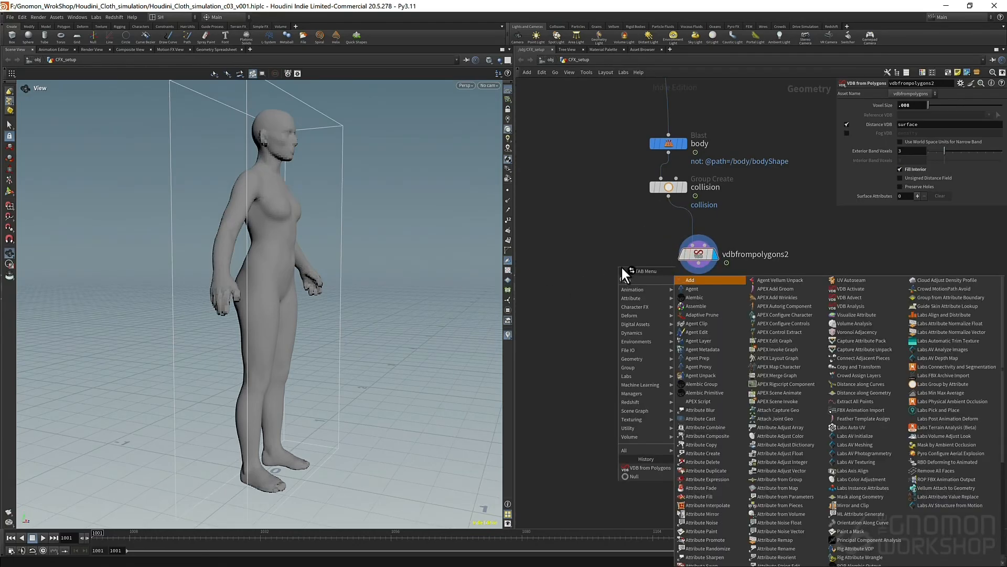
pyautogui.click(690, 278)
pyautogui.click(608, 276)
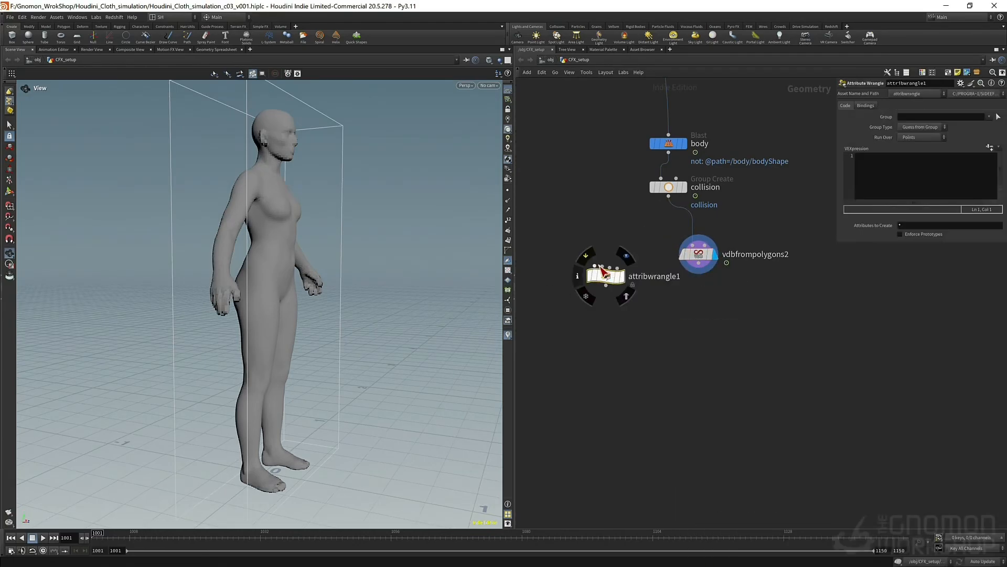
pyautogui.moveTo(595, 266); pyautogui.dragTo(669, 196)
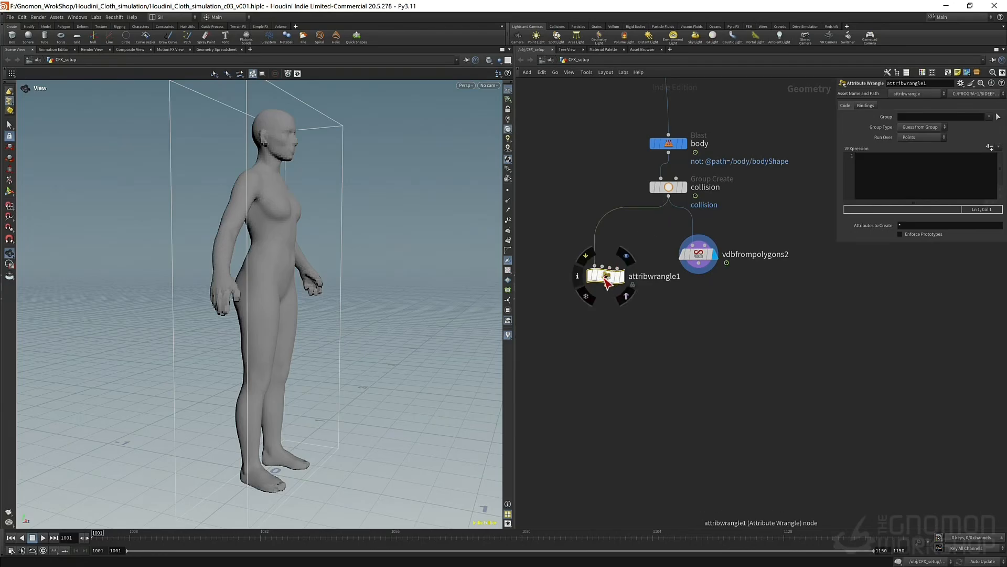
pyautogui.moveTo(606, 268); pyautogui.dragTo(602, 288)
pyautogui.click(699, 272)
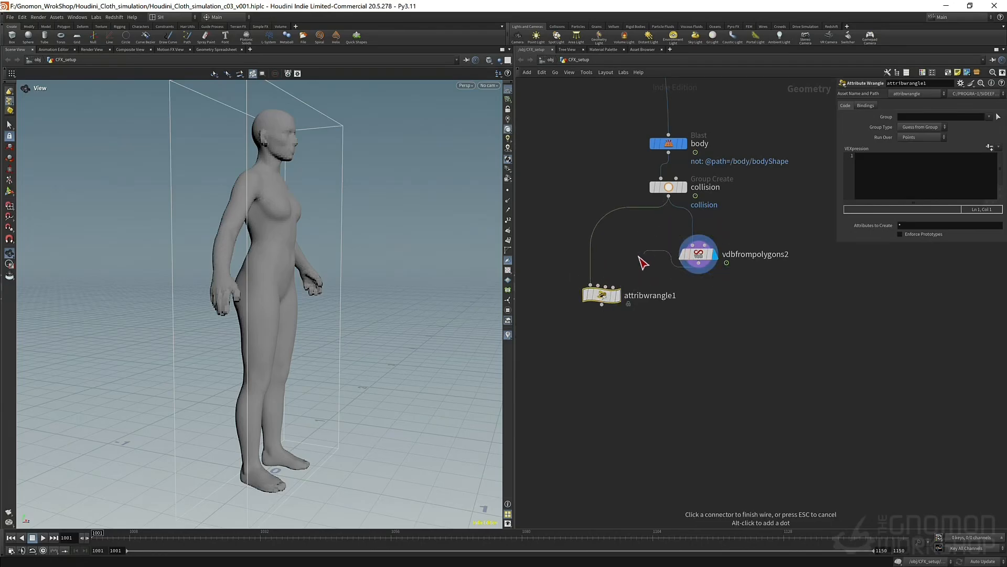
pyautogui.click(598, 286)
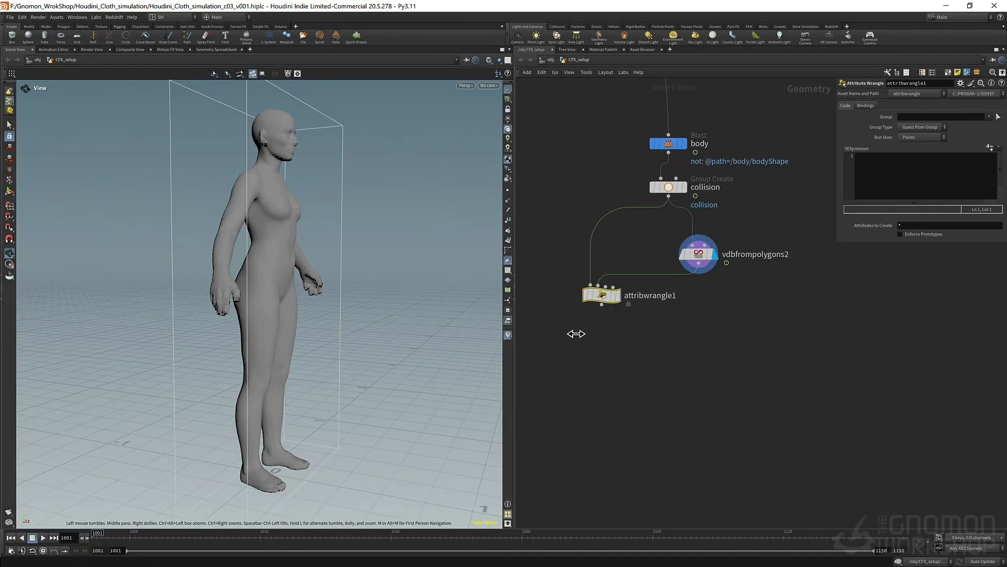
# - Add a Soft Peak node, feed it from the collision node and display it
pyautogui.press('Tab')
pyautogui.write('so')
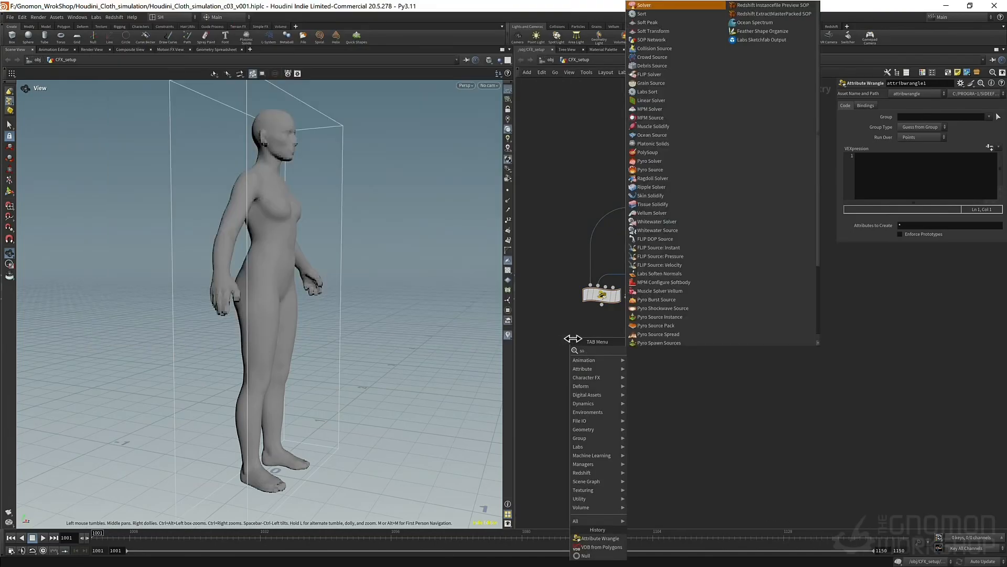
pyautogui.click(647, 22)
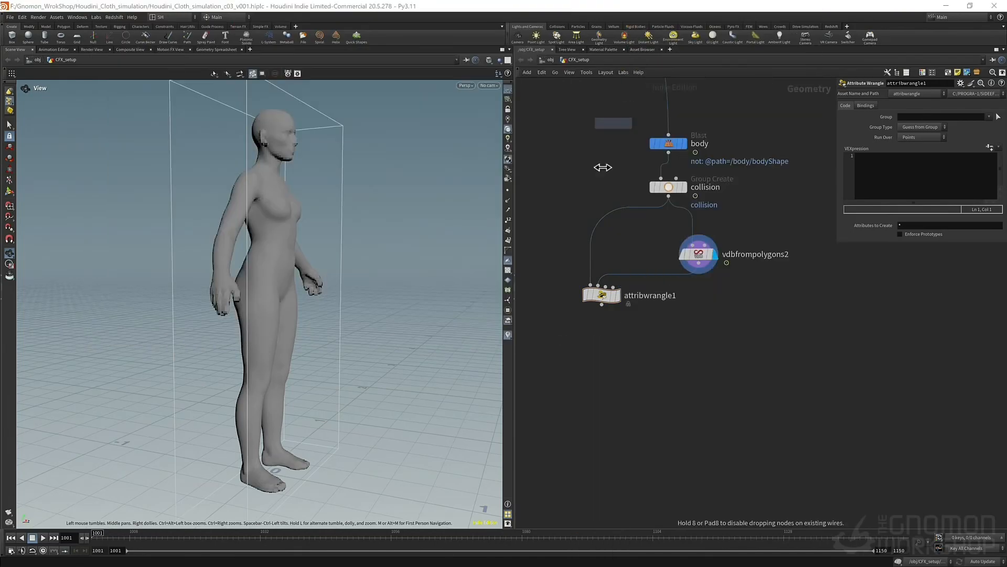
pyautogui.click(557, 339)
pyautogui.click(556, 331)
pyautogui.click(669, 197)
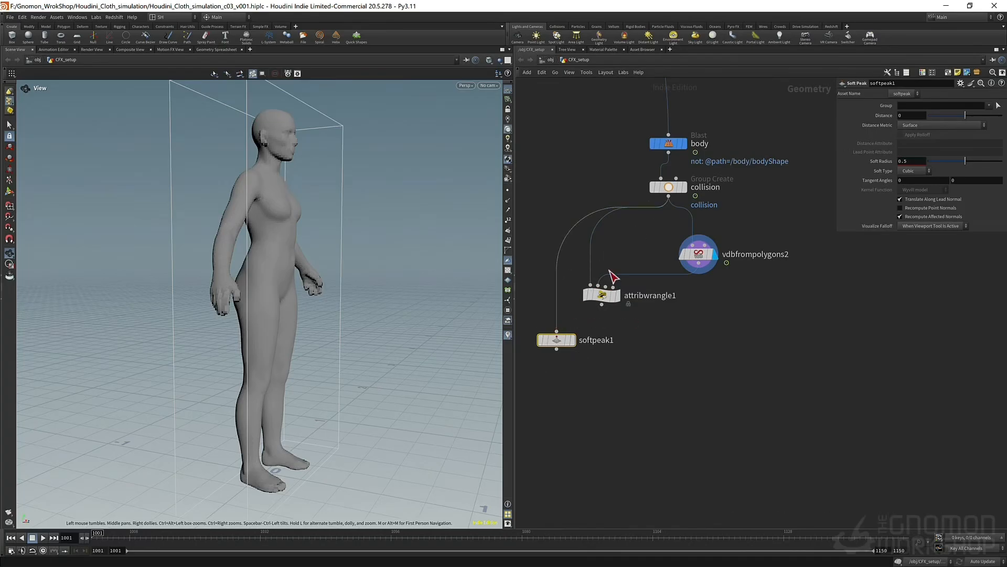
pyautogui.click(574, 340)
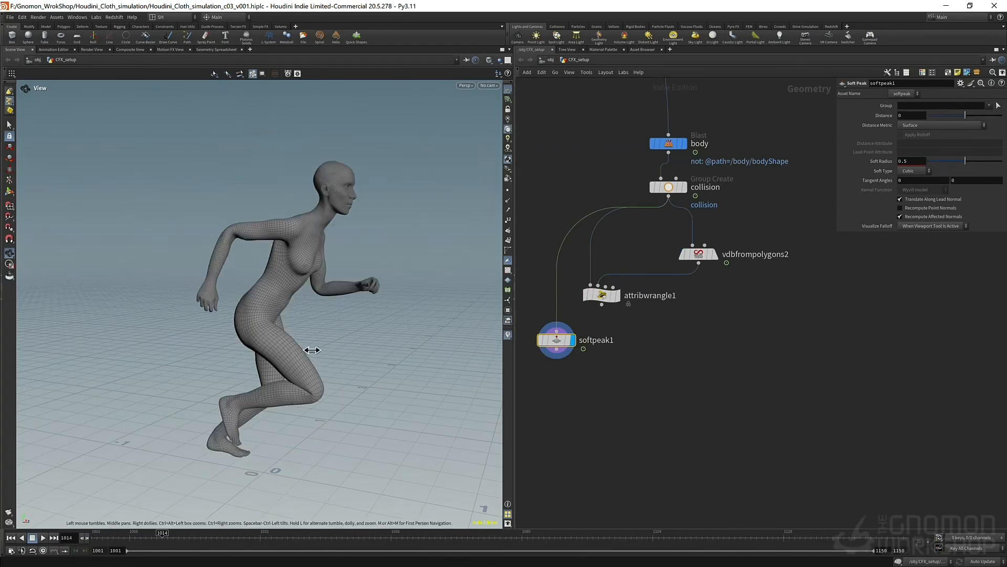
# - Set the Soft Peak distance to -0.0142 with the bent knee framed at frame 1014
pyautogui.moveTo(307, 382); pyautogui.dragTo(495, 382, button='right')
pyautogui.moveTo(286, 443); pyautogui.dragTo(305, 434)
pyautogui.moveTo(304, 434); pyautogui.dragTo(439, 416, button='right')
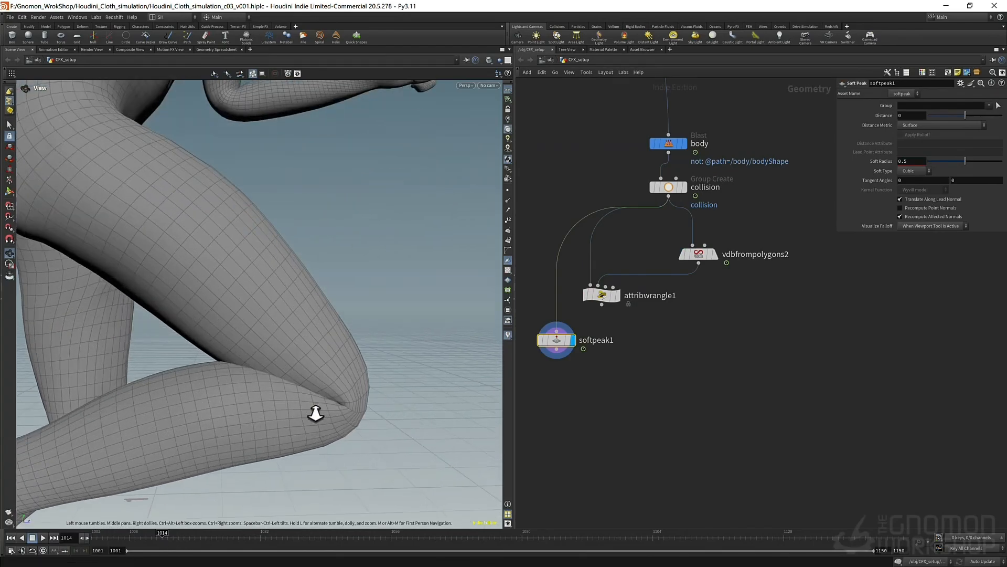
pyautogui.moveTo(316, 413); pyautogui.dragTo(334, 358, button='middle')
pyautogui.moveTo(334, 358); pyautogui.dragTo(325, 361)
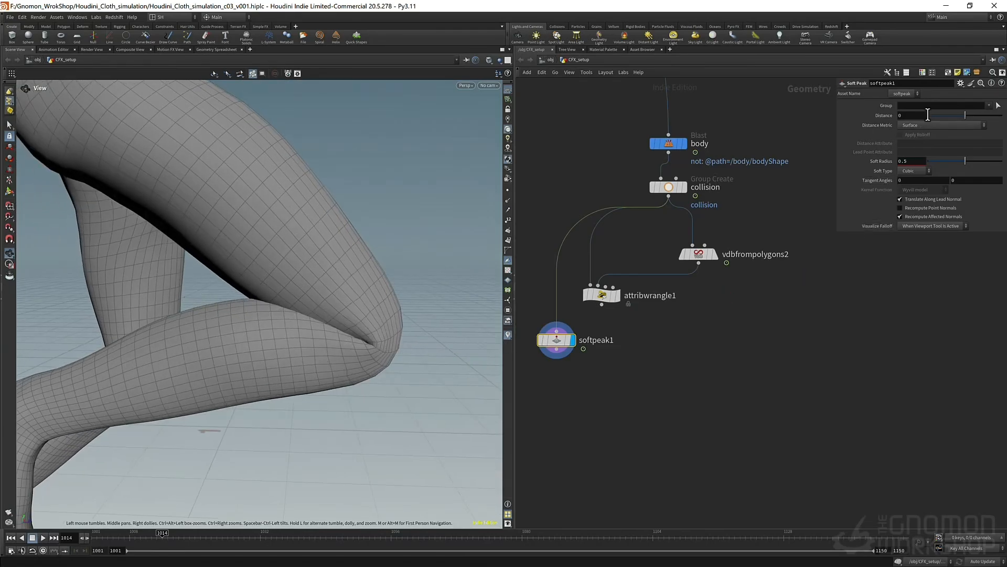
pyautogui.moveTo(924, 117); pyautogui.dragTo(438, 211, button='middle')
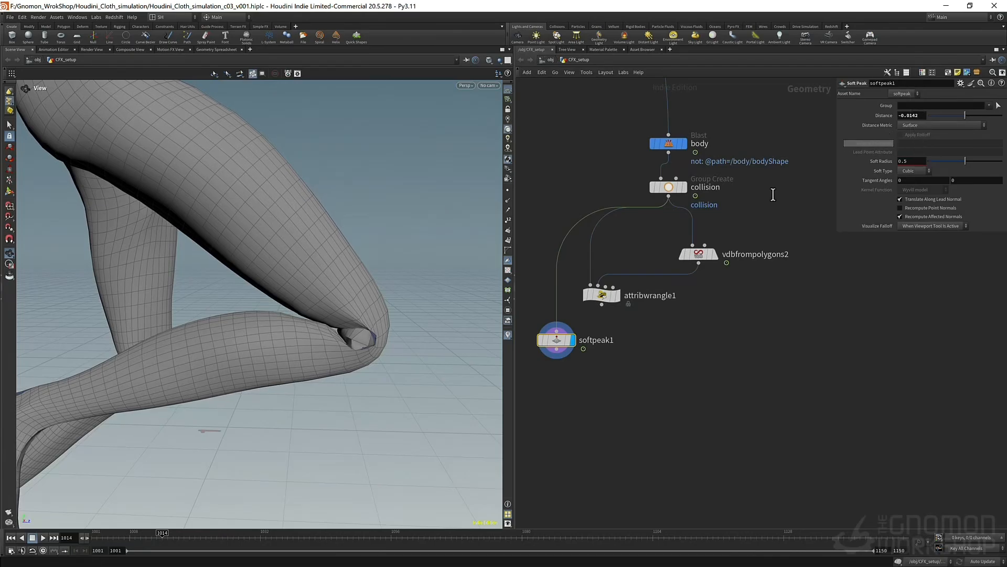
# - Examine how the Soft Peak deforms the mesh at the bent knee and across the rest of the body
pyautogui.keyDown('alt'); pyautogui.moveTo(307, 319); pyautogui.dragTo(279, 321, button='right'); pyautogui.keyUp('alt')
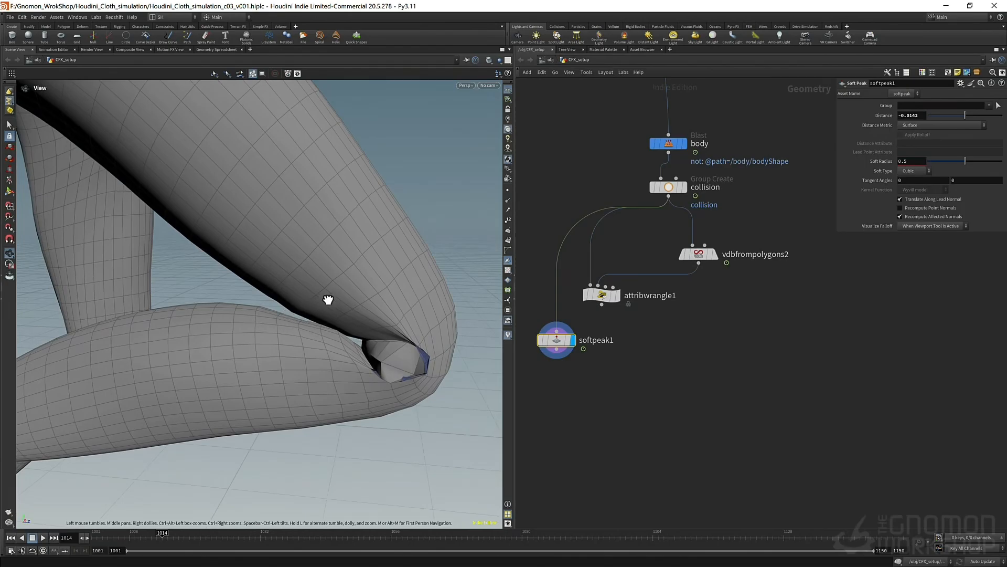
pyautogui.keyDown('alt'); pyautogui.moveTo(337, 310); pyautogui.dragTo(173, 310, button='right'); pyautogui.keyUp('alt')
pyautogui.moveTo(268, 206); pyautogui.dragTo(245, 324, button='middle')
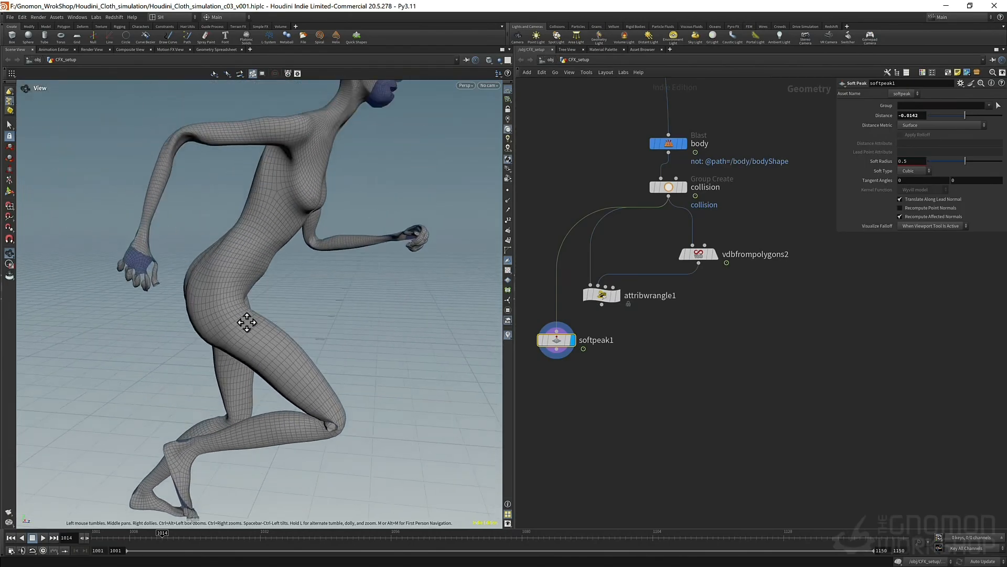
pyautogui.moveTo(245, 324); pyautogui.dragTo(218, 310)
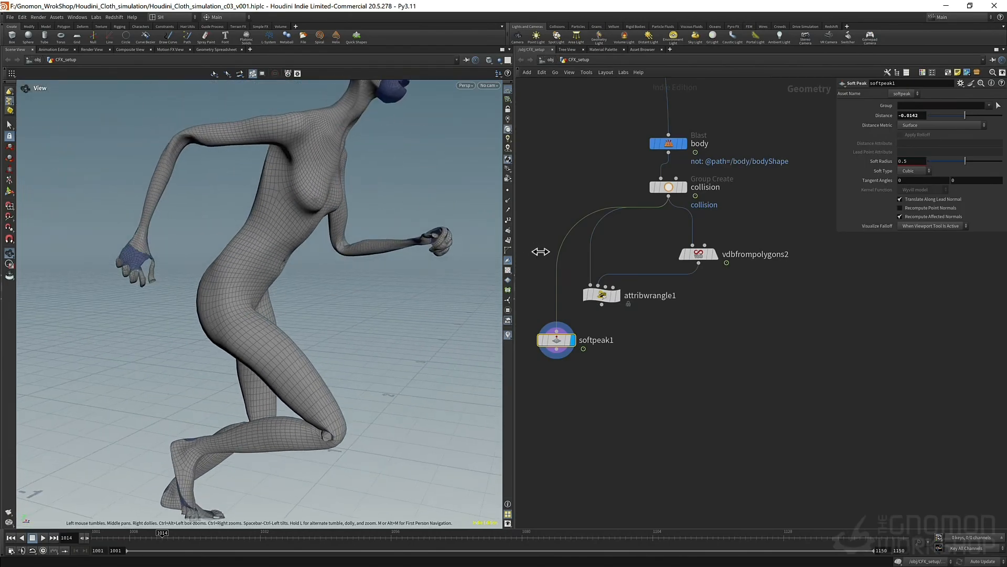
# - Select the Attribute Wrangle, display the VDB from Polygons node and examine the volume around the bent knee
pyautogui.click(603, 293)
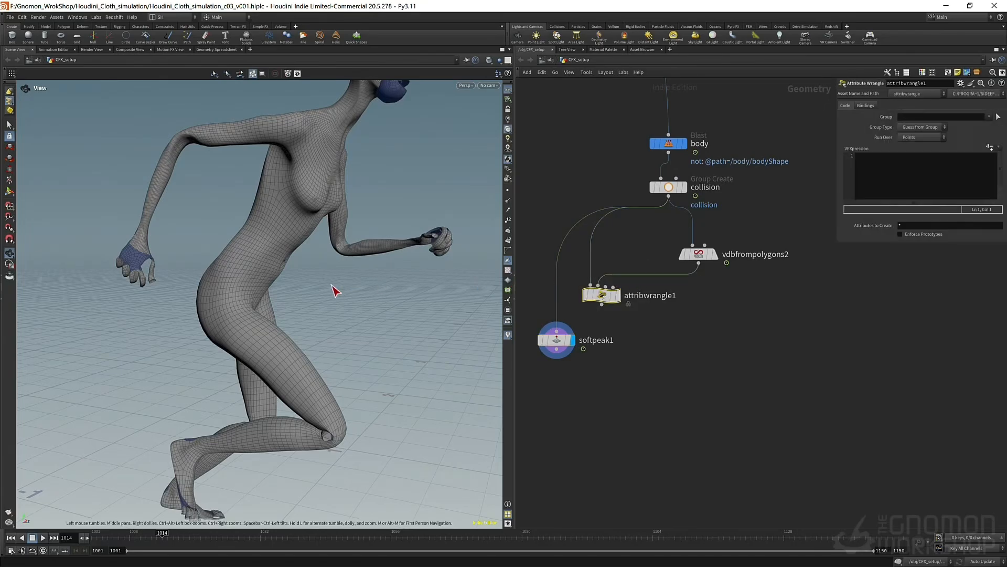
pyautogui.moveTo(317, 433); pyautogui.dragTo(349, 429)
pyautogui.moveTo(350, 429); pyautogui.dragTo(439, 412, button='right')
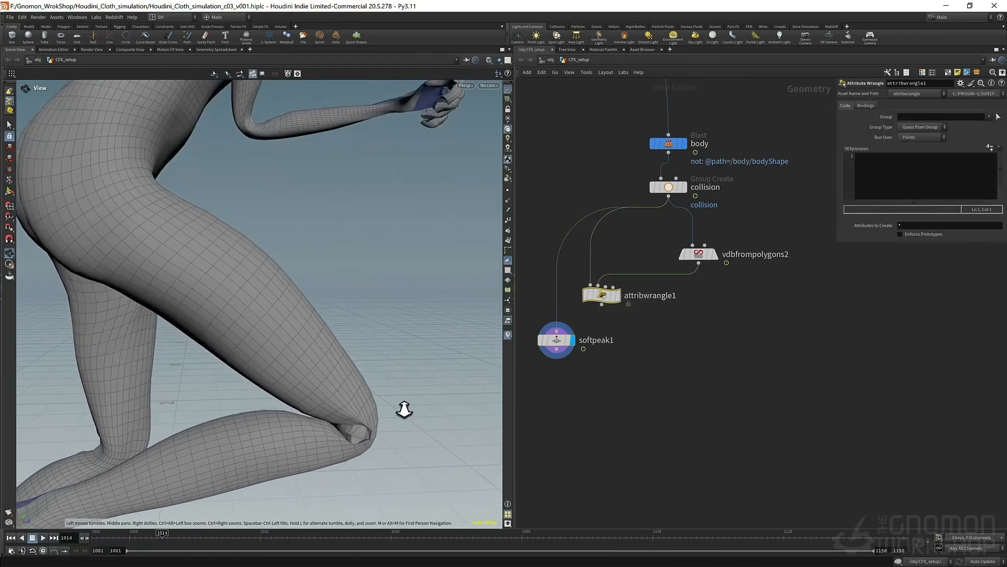
pyautogui.click(713, 253)
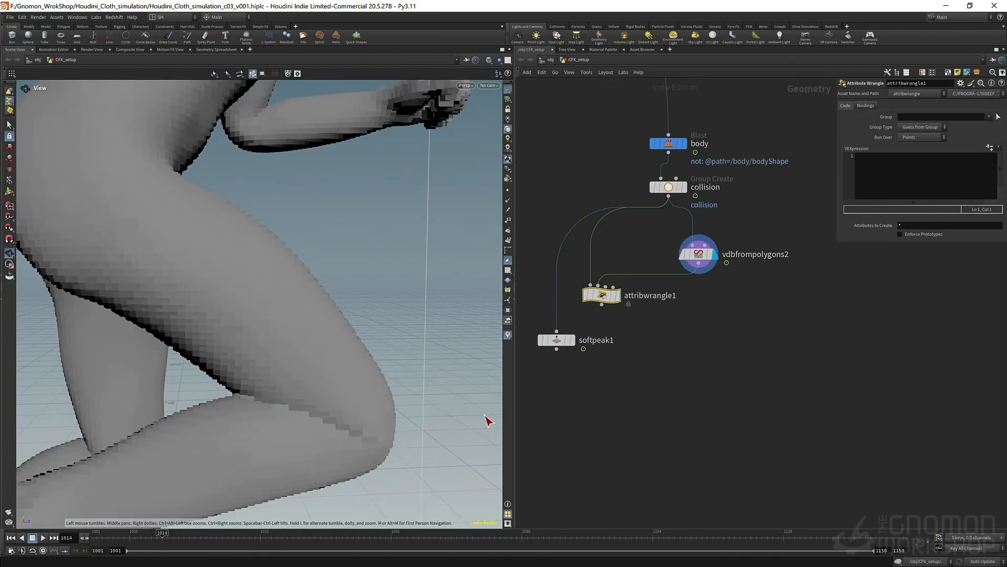
pyautogui.moveTo(257, 265); pyautogui.dragTo(323, 257)
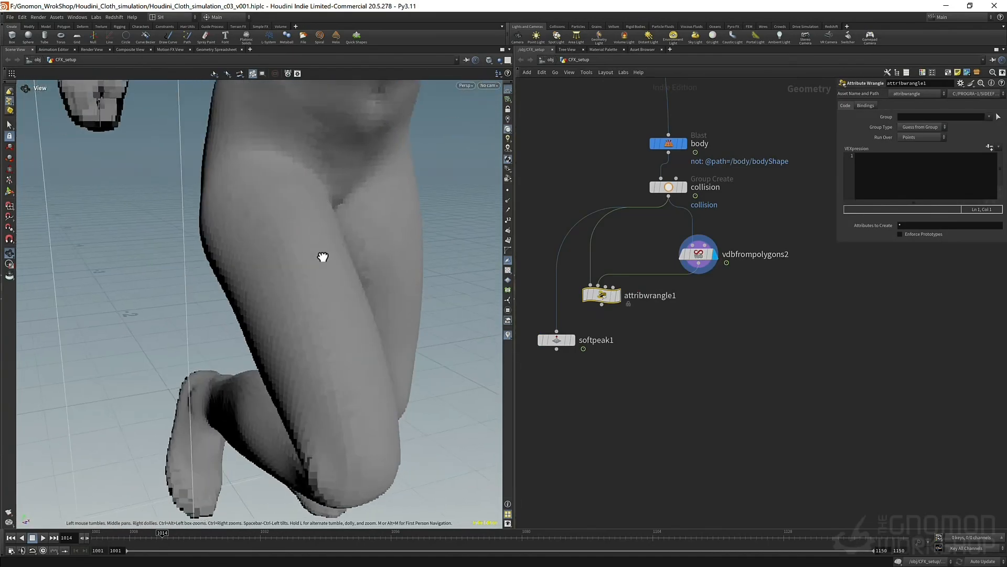
# - Rename the Attribute Wrangle node to SDF_push
pyautogui.moveTo(290, 292); pyautogui.dragTo(399, 349)
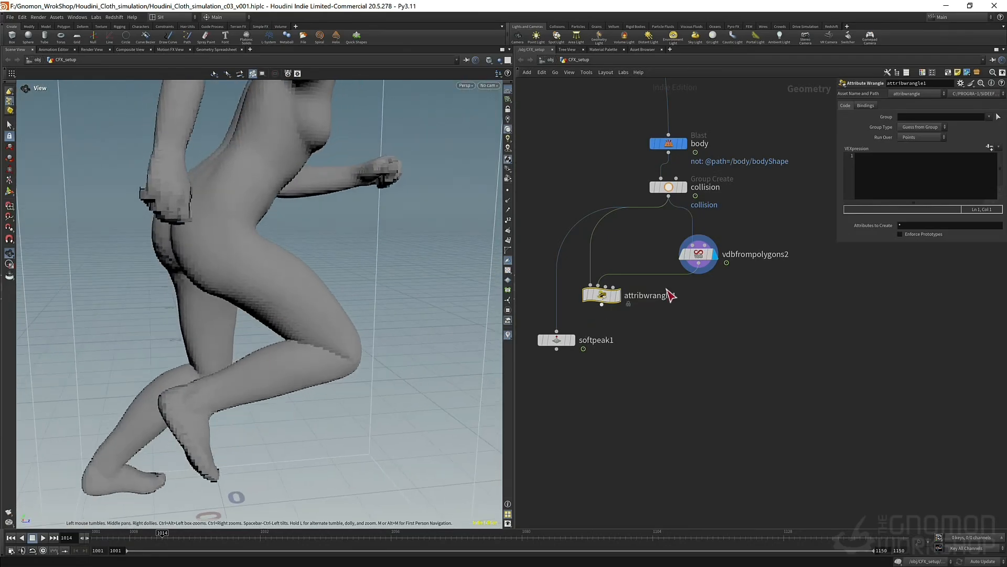
pyautogui.scroll(2, 672, 295)
pyautogui.doubleClick(645, 287)
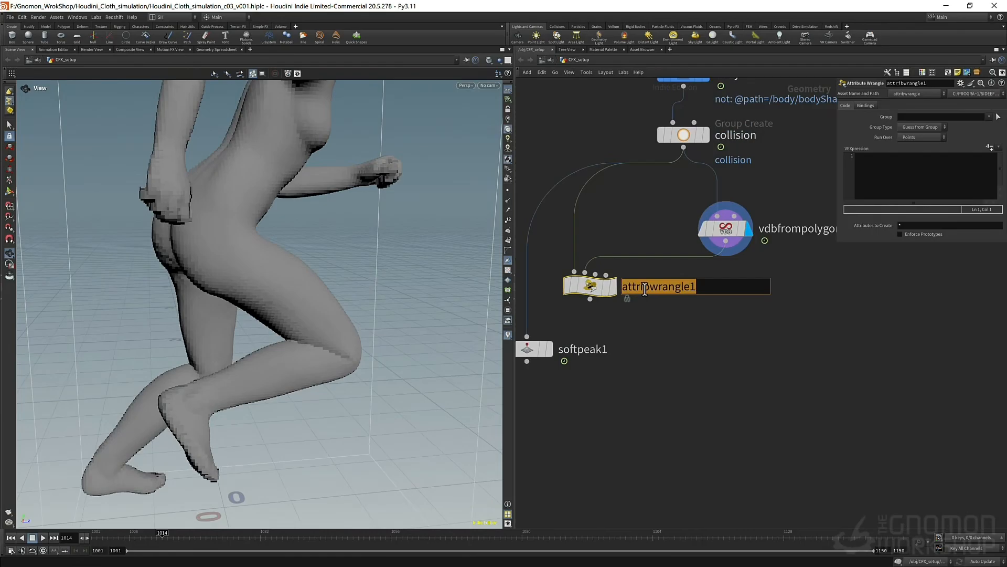
pyautogui.write('SDF_push')
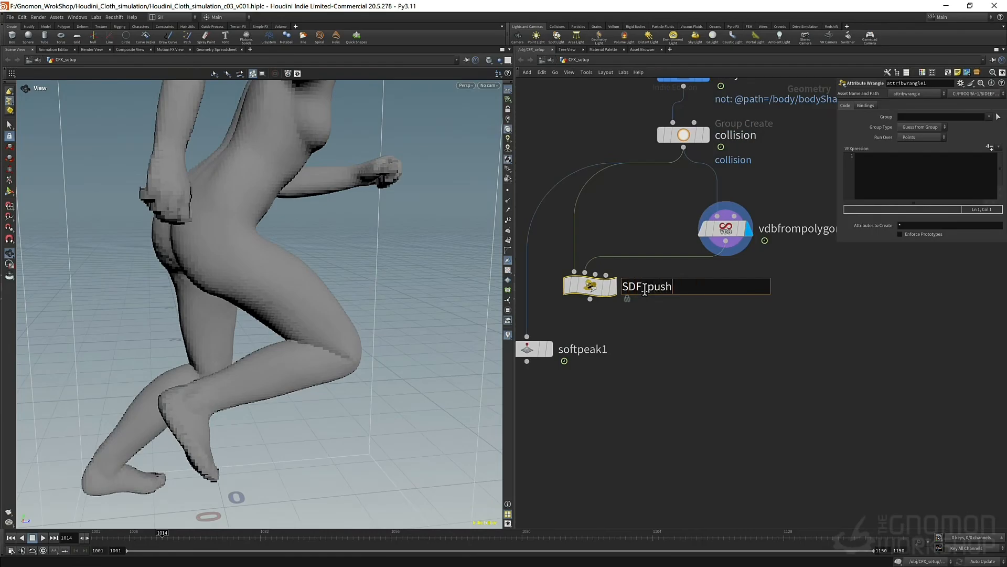
pyautogui.press('Return')
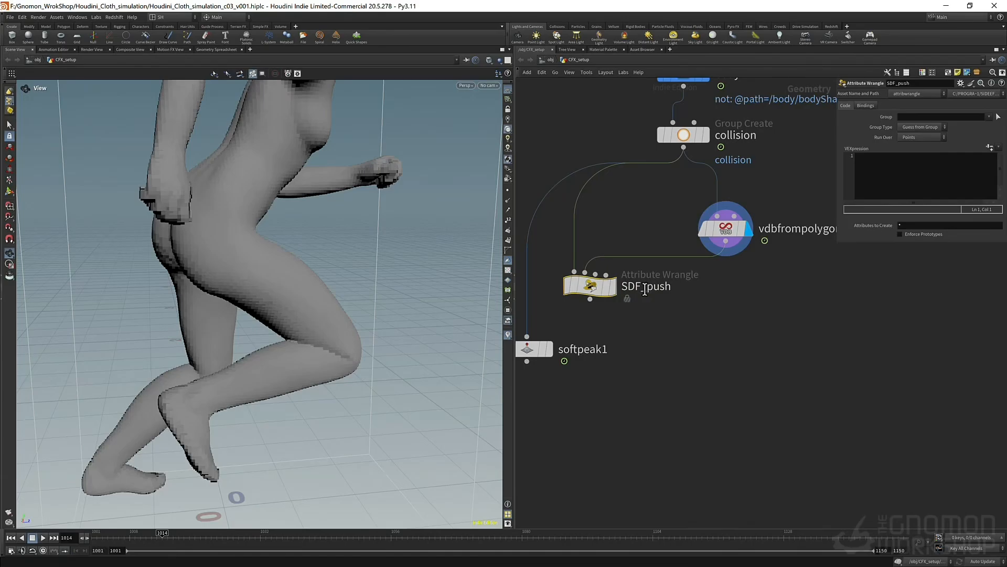
# - Start the SDF_push VEX code by sampling the second input's volume: float vdb = volumesample(1,0, @P);
pyautogui.click(866, 173)
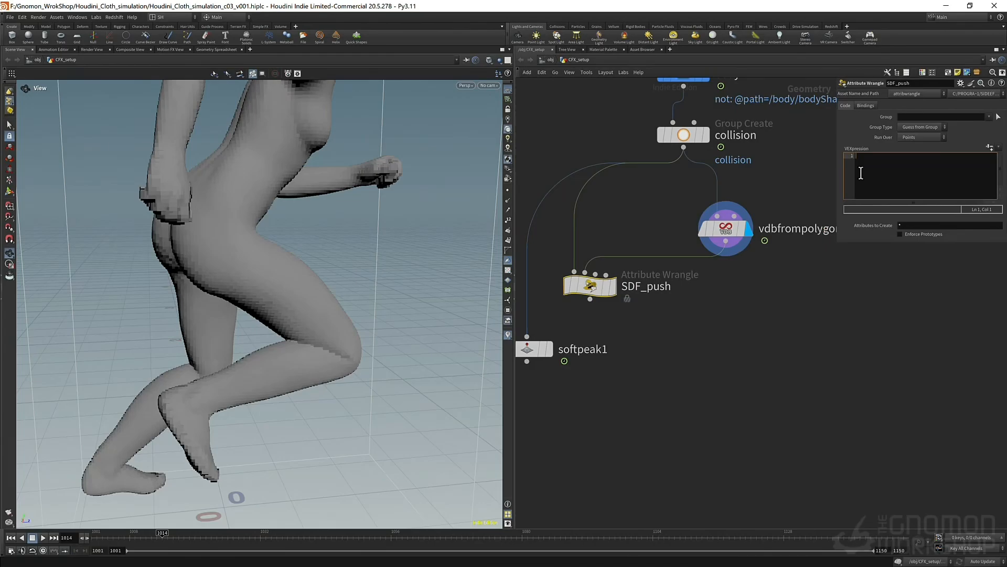
pyautogui.write('float')
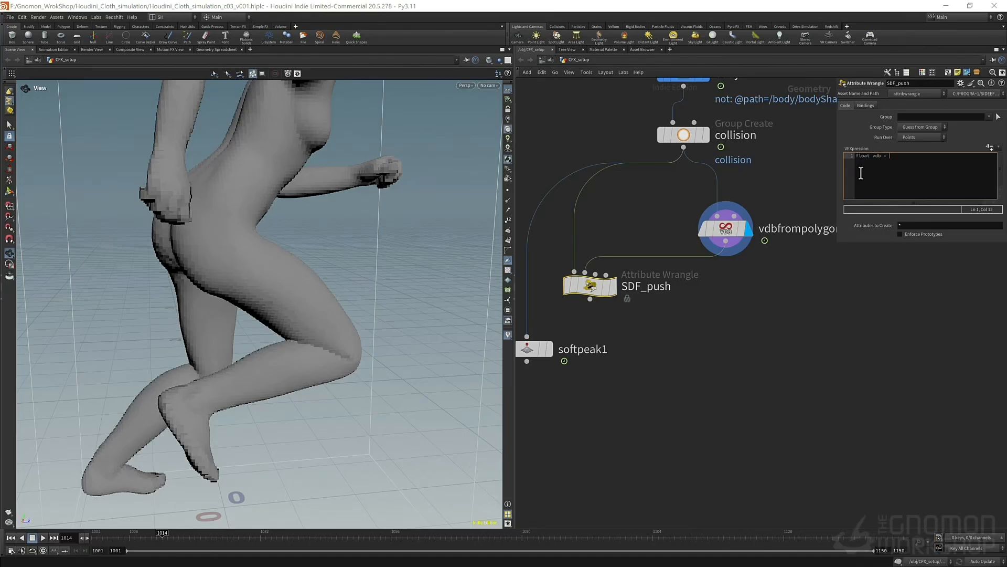
pyautogui.write('vdb = volumes')
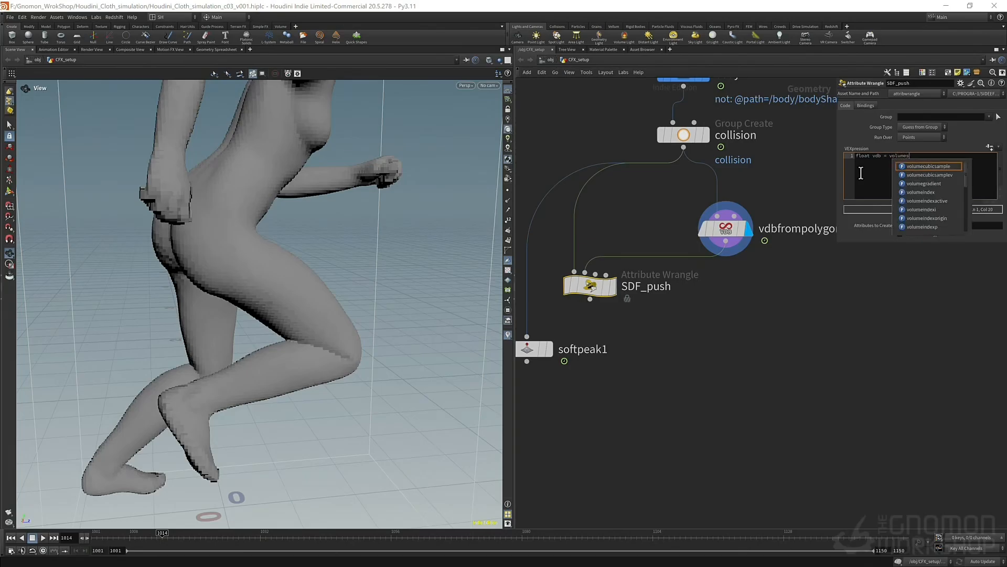
pyautogui.write('am')
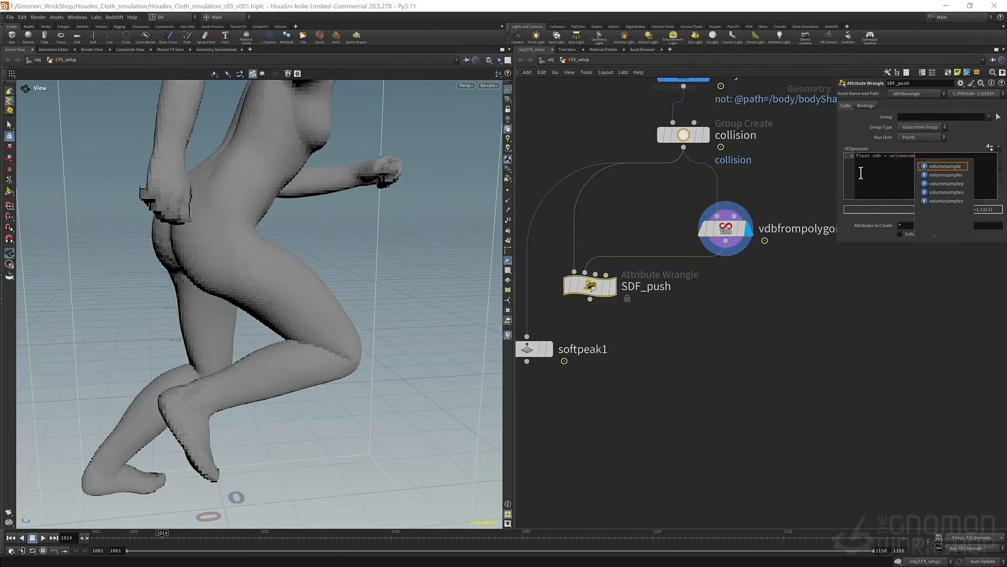
pyautogui.press('Return')
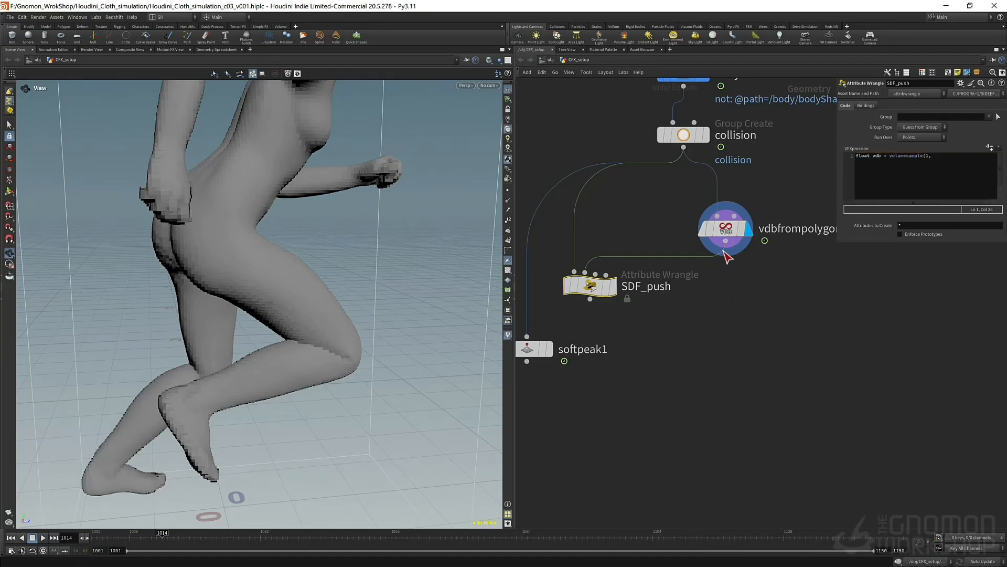
pyautogui.click(677, 241)
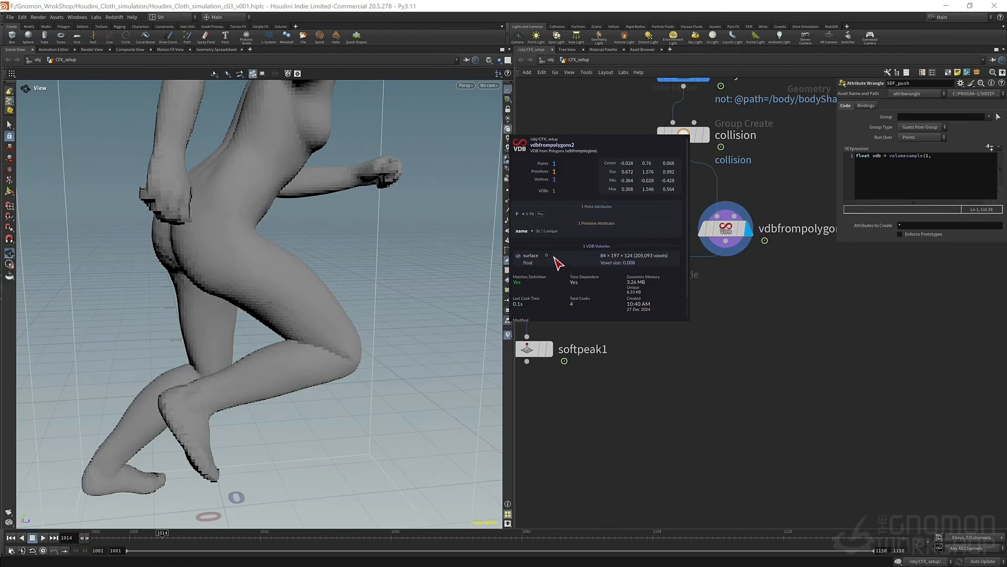
pyautogui.click(945, 162)
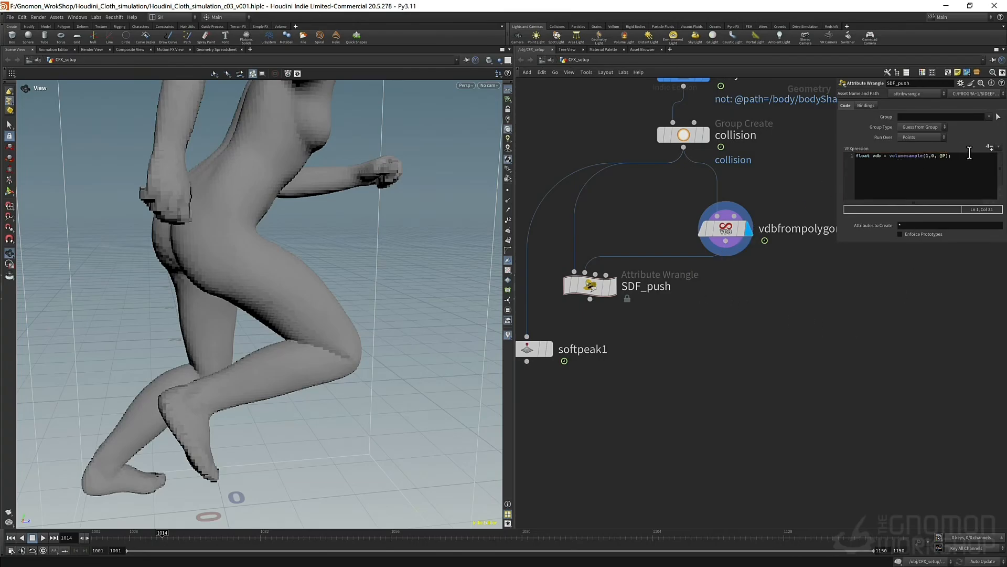
# - Below the volume sample line, add an if(vdb < chf("offset")){ } block to the VEX code
pyautogui.press('Return')
pyautogui.press('Return')
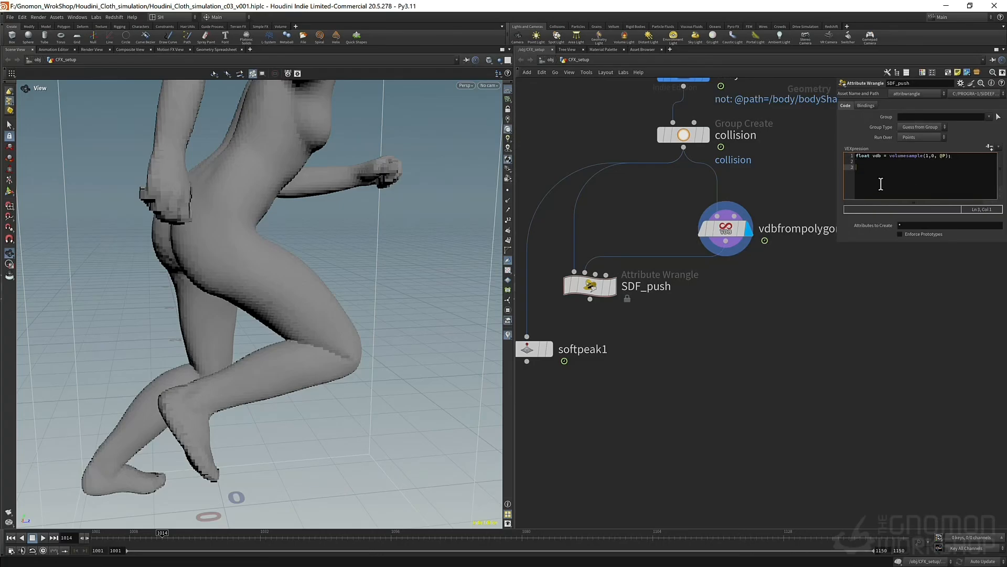
pyautogui.write('if(')
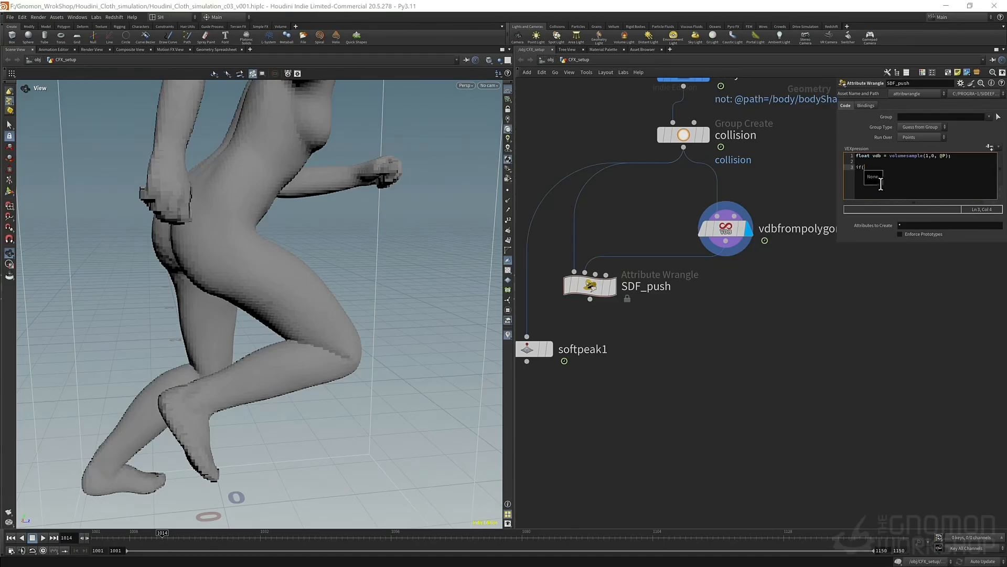
pyautogui.write('db < chf')
pyautogui.press('Return')
pyautogui.press('Return')
pyautogui.click(874, 167)
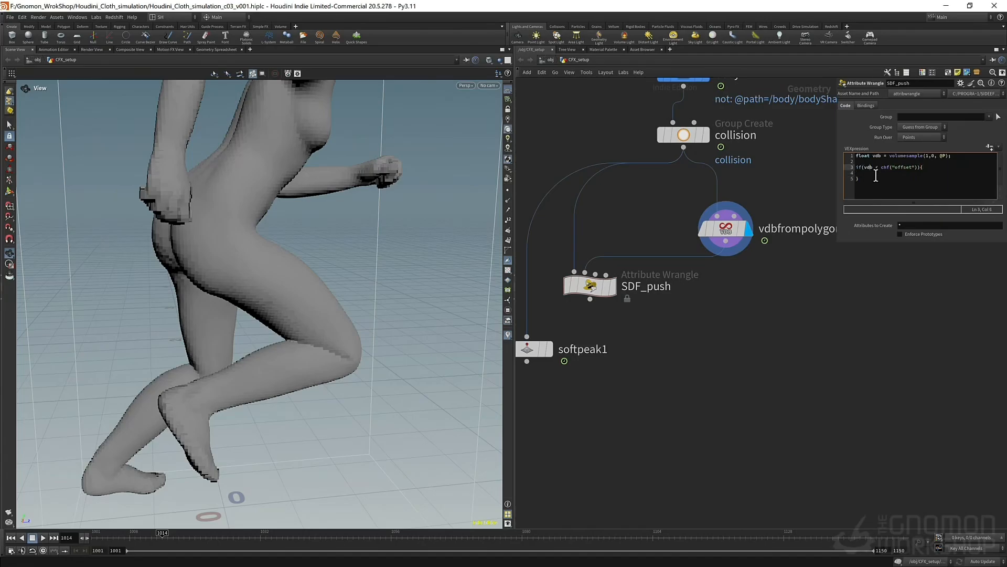
# - Inside the if block, write @P -= @N * chf("push"); and create the Offset and Push parameters from the code
pyautogui.press('Return')
pyautogui.write('chf("push')
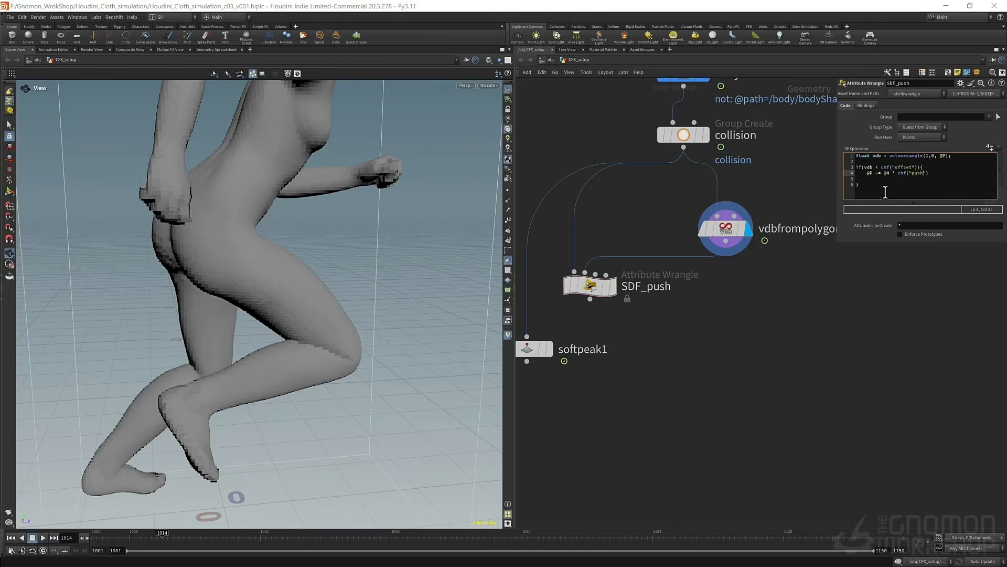
pyautogui.write('")')
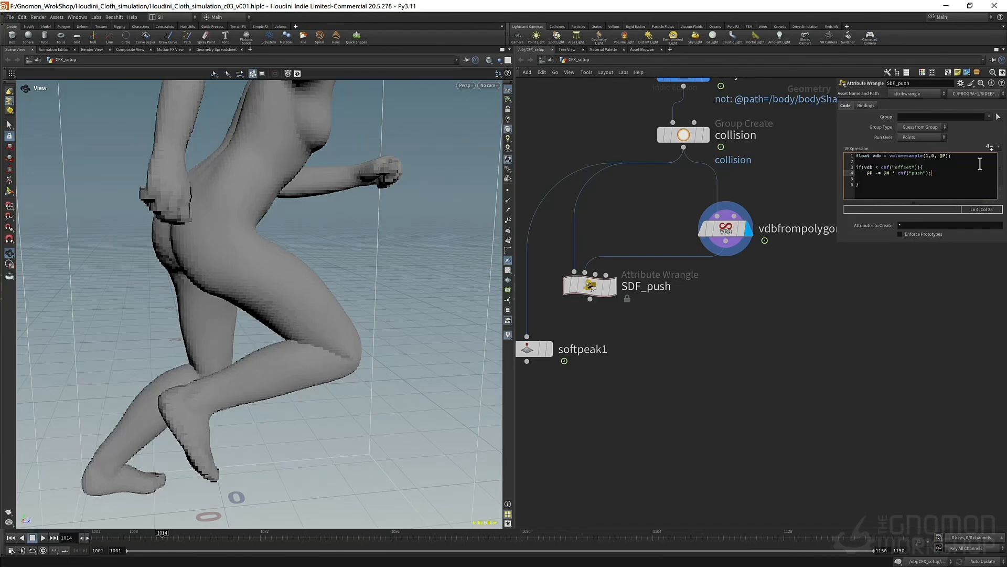
pyautogui.click(990, 149)
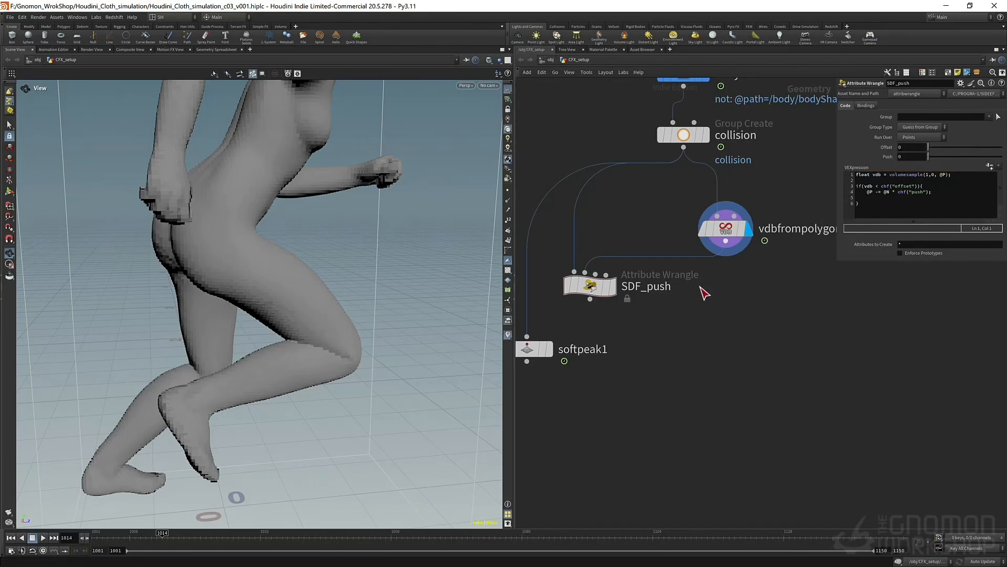
# - Display the SDF_push node and set its Push to .01
pyautogui.click(609, 288)
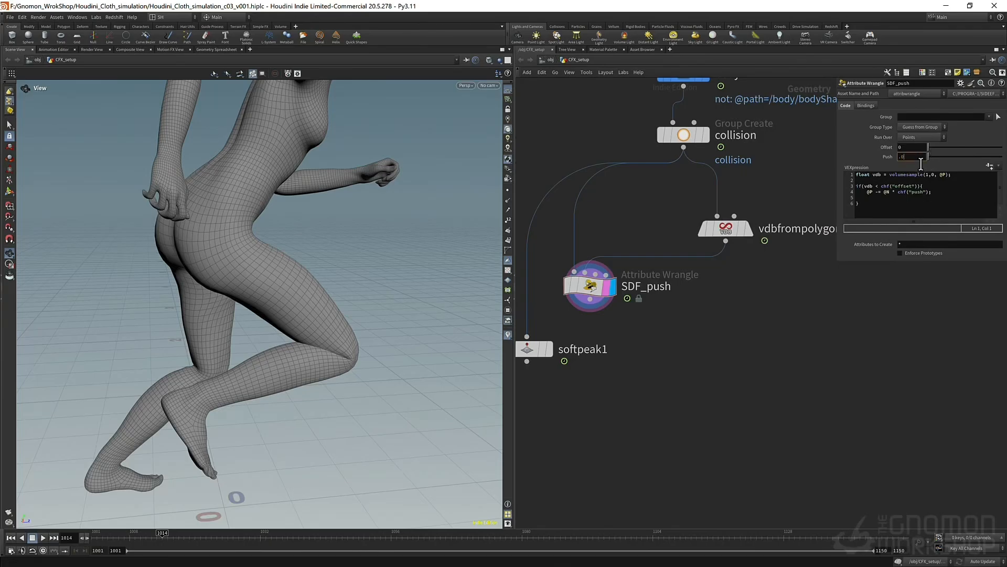
pyautogui.write('1')
pyautogui.press('Return')
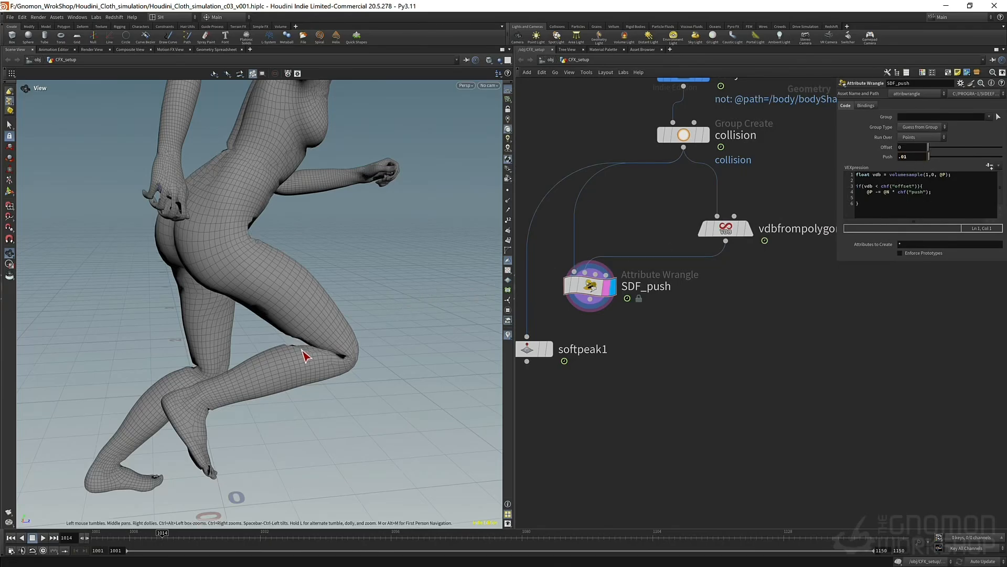
# - Examine how the push deforms the mesh around the bent knee, the hands and the lower back
pyautogui.moveTo(305, 356); pyautogui.dragTo(374, 354, button='right')
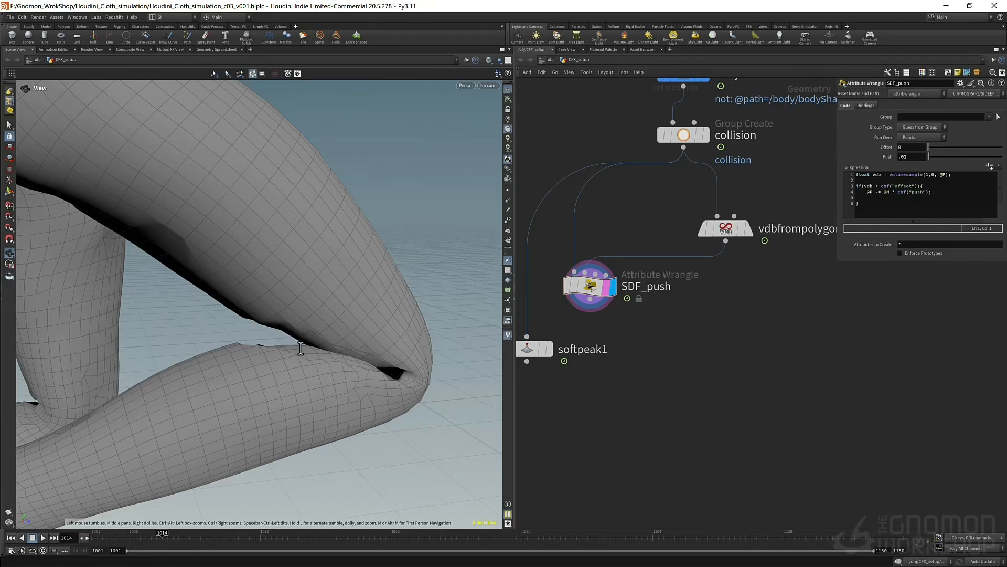
pyautogui.moveTo(301, 348); pyautogui.dragTo(270, 277, button='right')
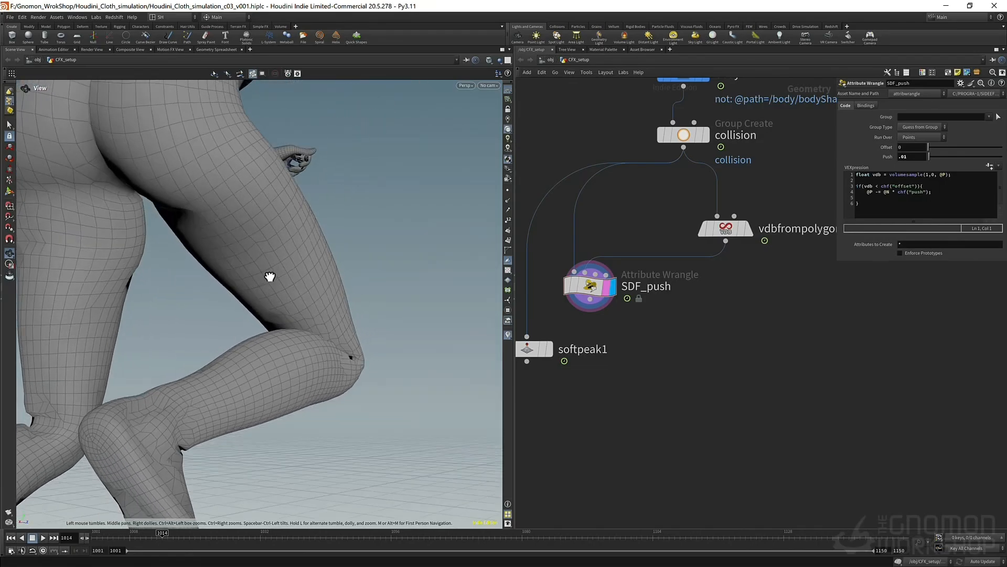
pyautogui.scroll(-2, 259, 260)
pyautogui.moveTo(247, 142); pyautogui.dragTo(210, 361, button='middle')
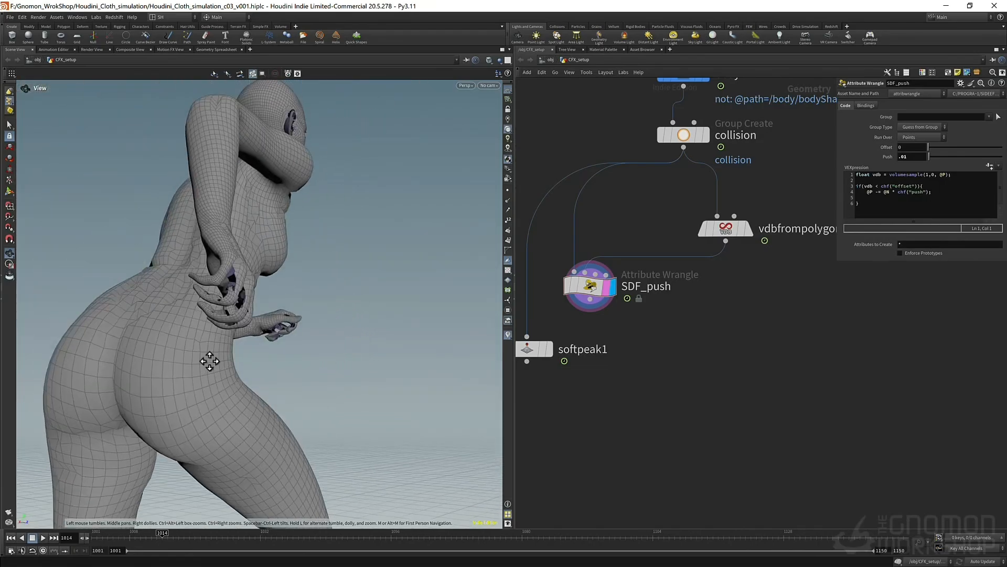
pyautogui.scroll(2, 157, 333)
pyautogui.scroll(2, 234, 254)
pyautogui.scroll(2, 203, 234)
pyautogui.scroll(2, 199, 191)
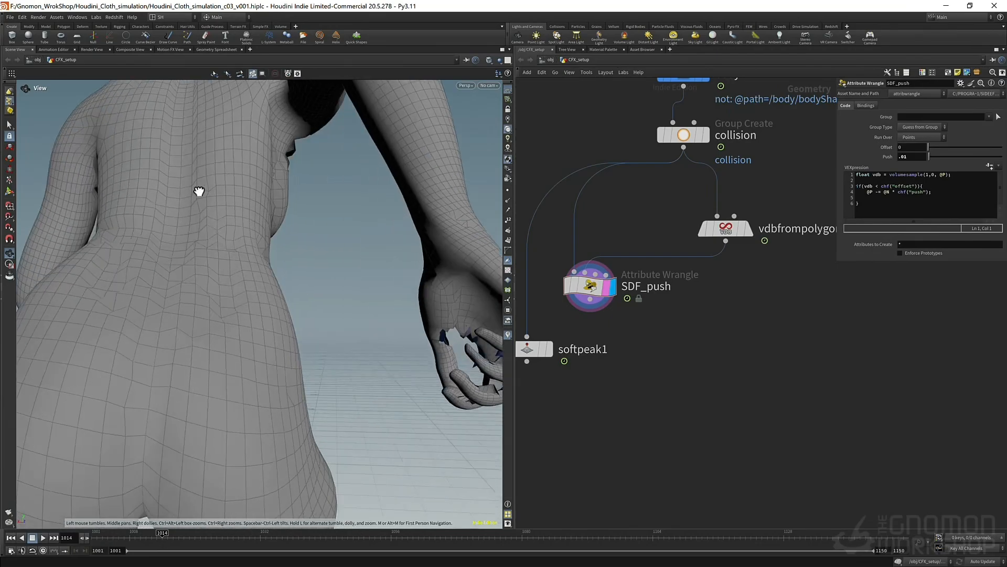
pyautogui.scroll(1, 184, 268)
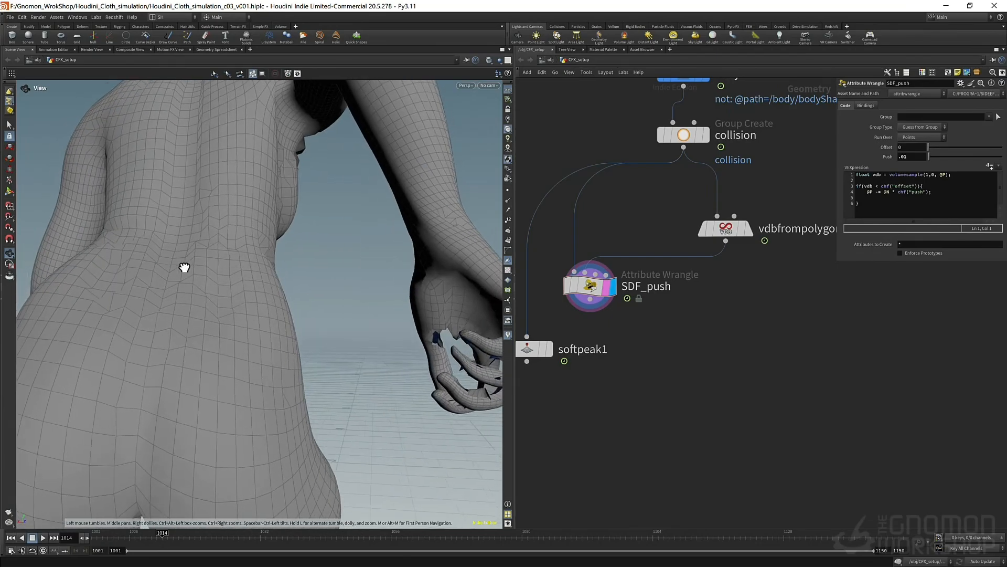
# - Set the SDF_push Offset to -.002
pyautogui.click(915, 148)
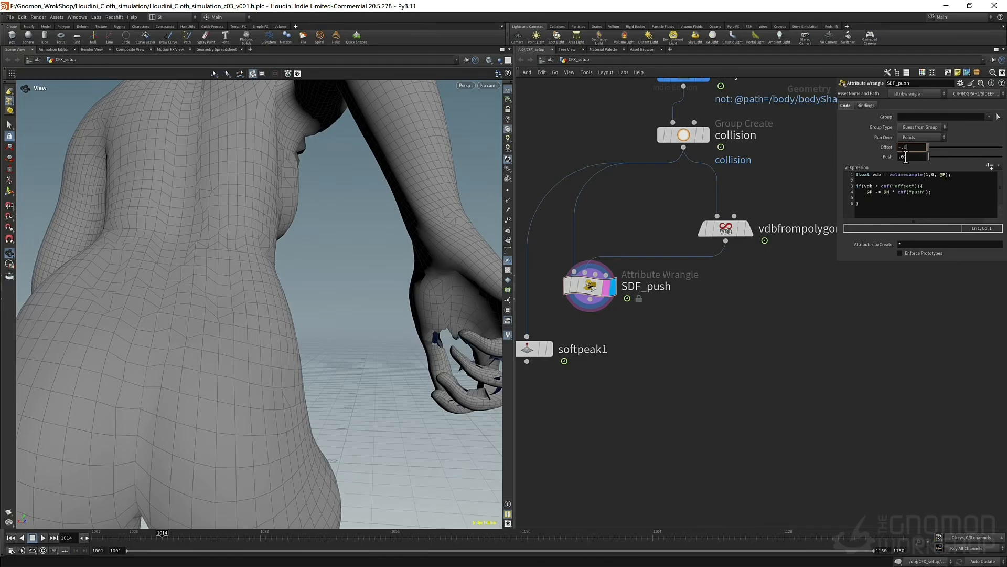
pyautogui.write('-.001')
pyautogui.press('Return')
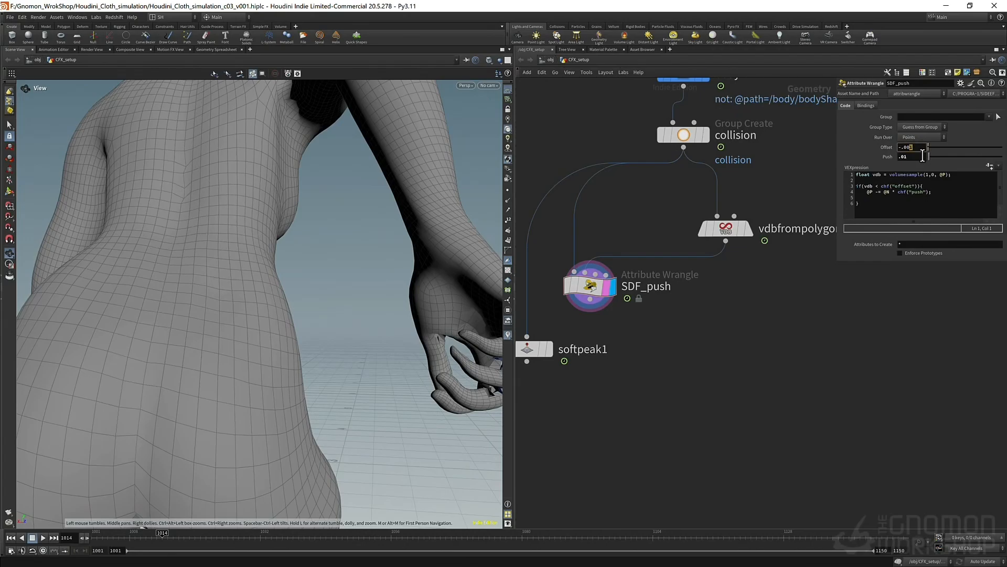
pyautogui.write('2')
pyautogui.press('Return')
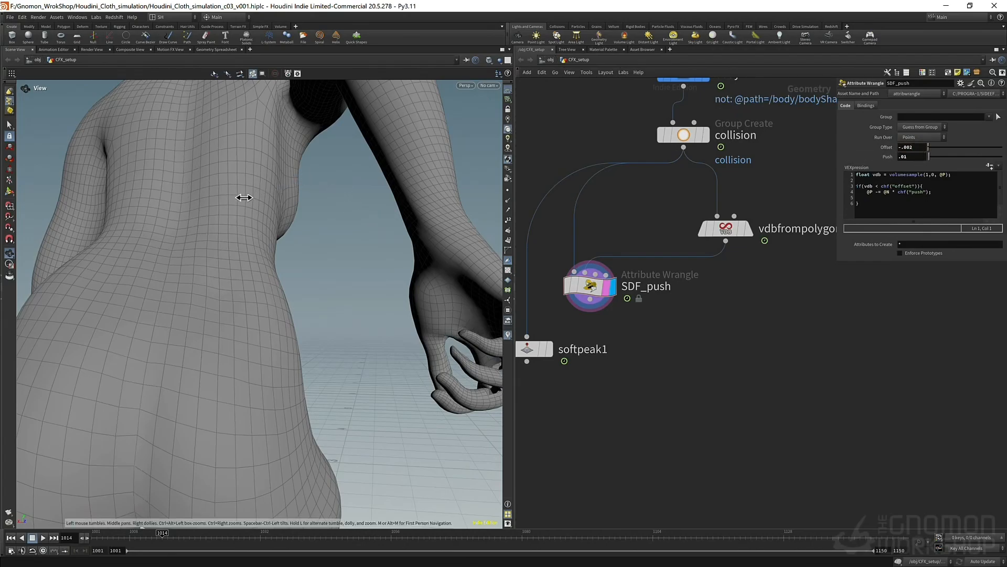
# - Check the body and face for pushed-in areas and limit SDF_push to the collision group
pyautogui.moveTo(255, 274); pyautogui.dragTo(139, 310, button='right')
pyautogui.moveTo(140, 310); pyautogui.dragTo(203, 400)
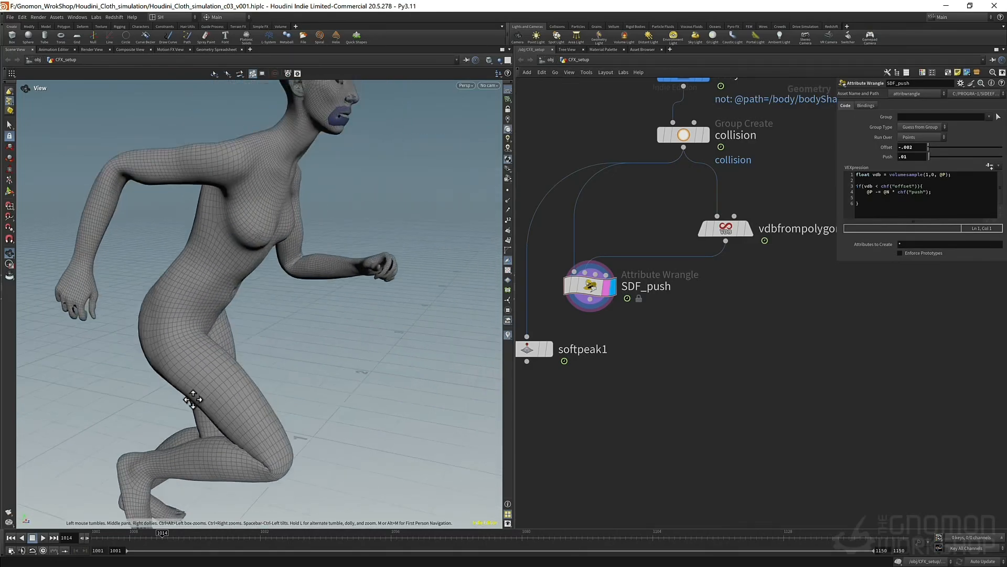
pyautogui.moveTo(203, 401); pyautogui.dragTo(288, 364, button='right')
pyautogui.moveTo(288, 364); pyautogui.dragTo(198, 294)
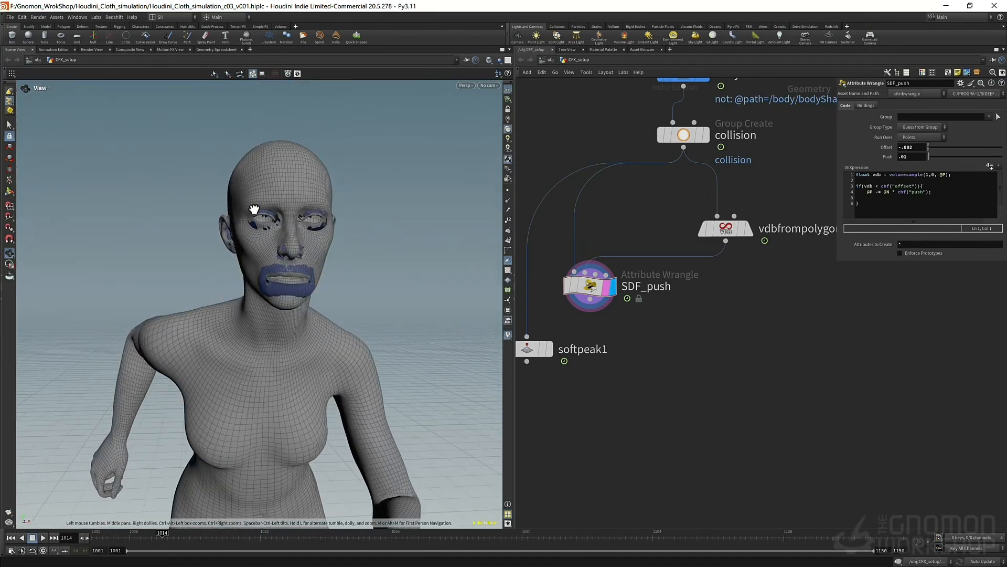
pyautogui.moveTo(184, 351); pyautogui.dragTo(86, 396)
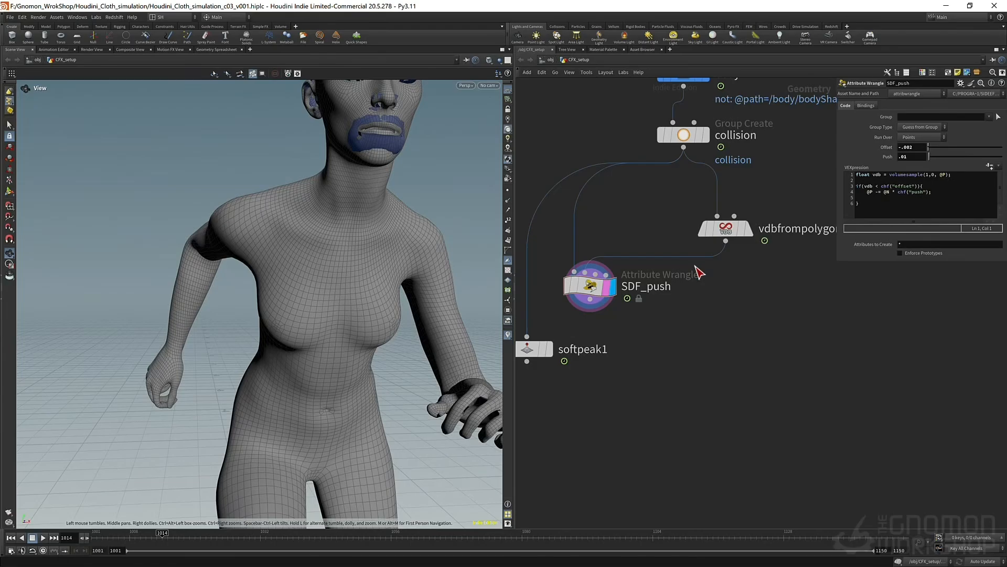
pyautogui.click(989, 116)
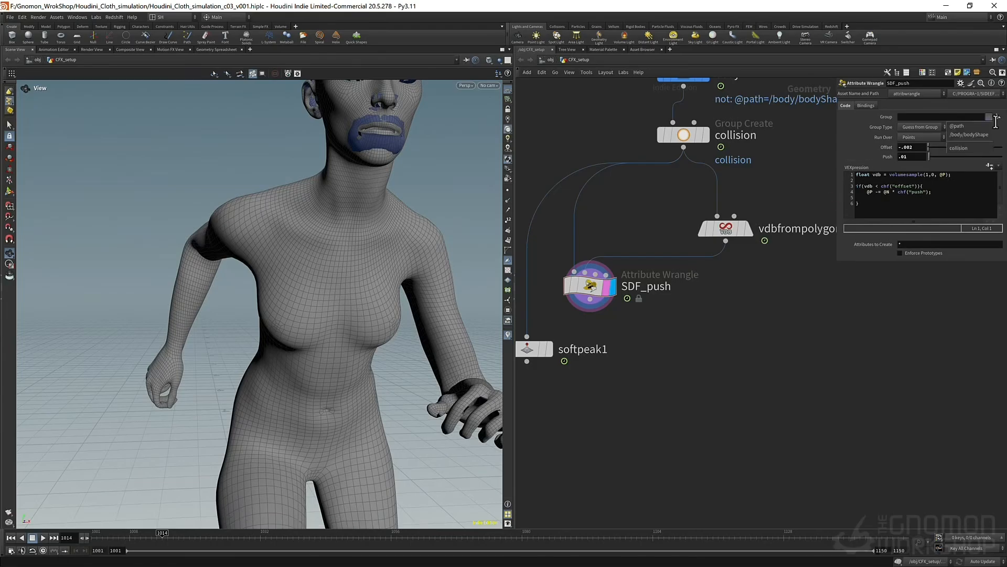
pyautogui.click(959, 148)
# - Display the collision node to check which points its group covers, and return the display to SDF_push
pyautogui.moveTo(304, 169); pyautogui.dragTo(274, 276)
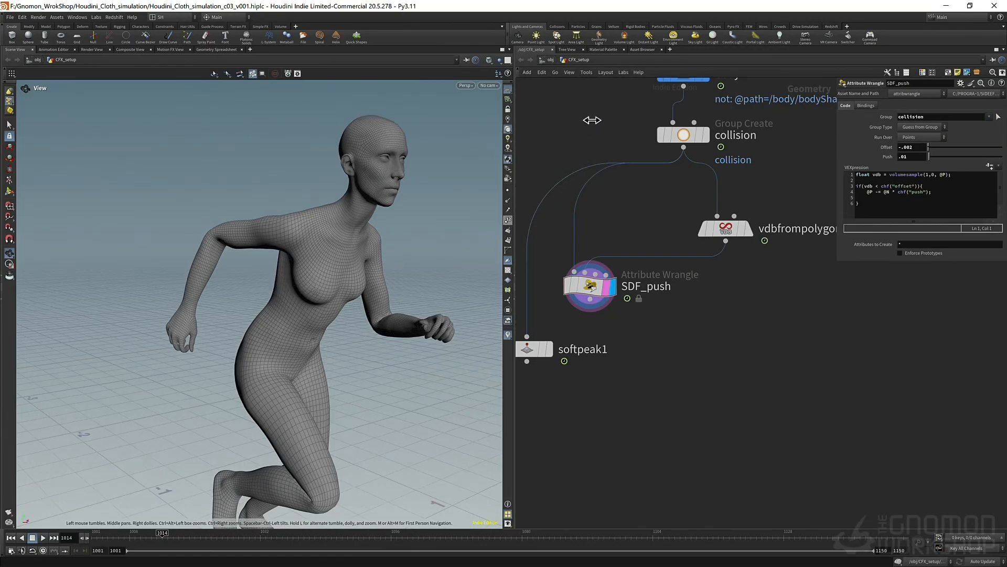
pyautogui.click(683, 135)
pyautogui.click(705, 135)
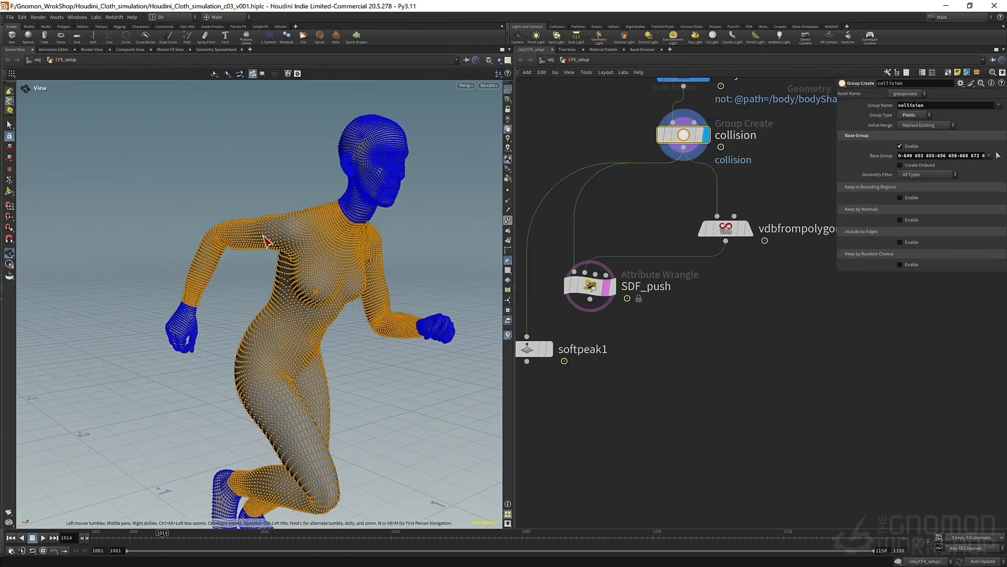
pyautogui.click(610, 287)
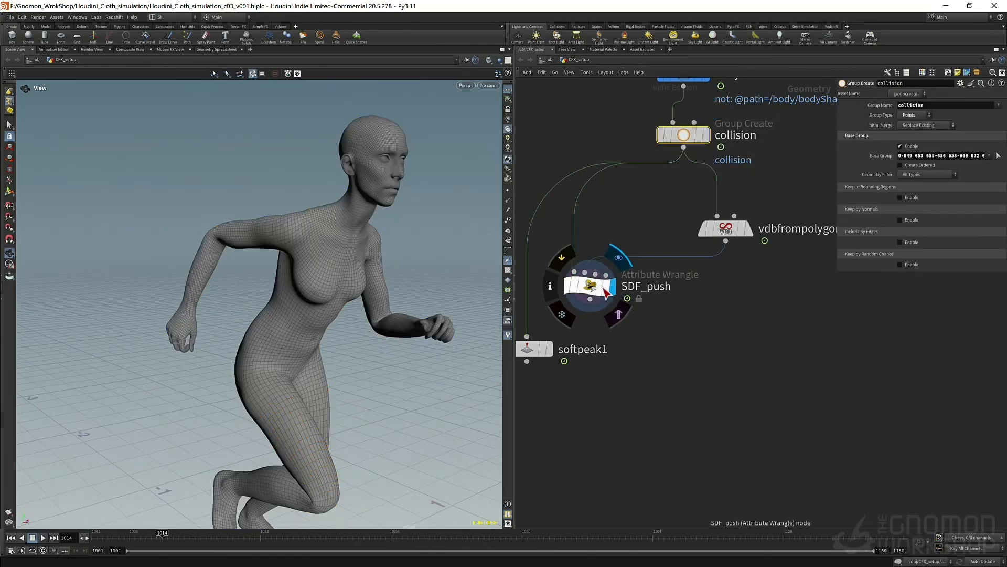
pyautogui.click(604, 292)
pyautogui.moveTo(238, 408); pyautogui.dragTo(315, 414)
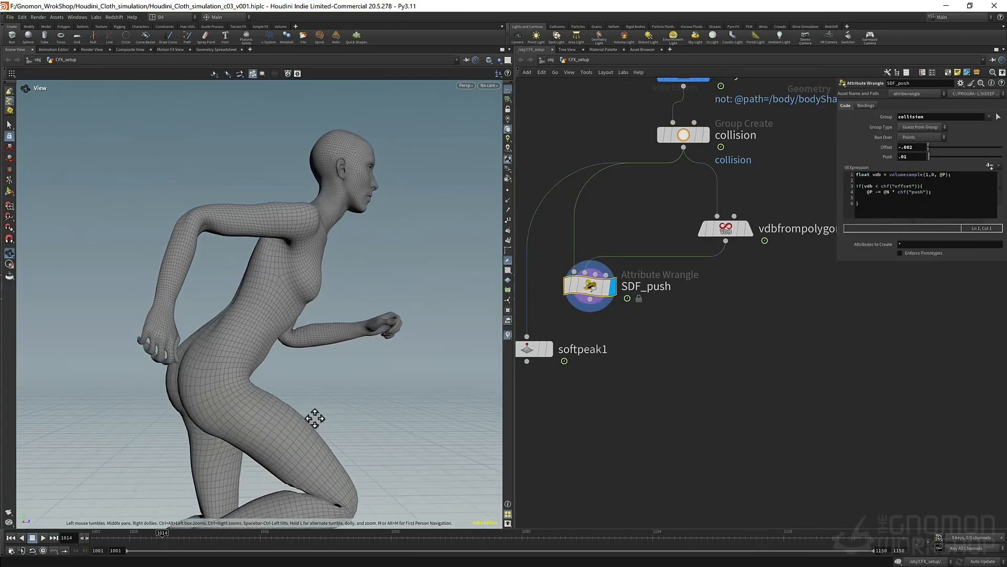
# - Add a Delta Mush node below SDF_push, connect SDF_push's output to its first input and display it
pyautogui.moveTo(314, 418); pyautogui.dragTo(339, 263, button='middle')
pyautogui.moveTo(335, 314); pyautogui.dragTo(331, 349)
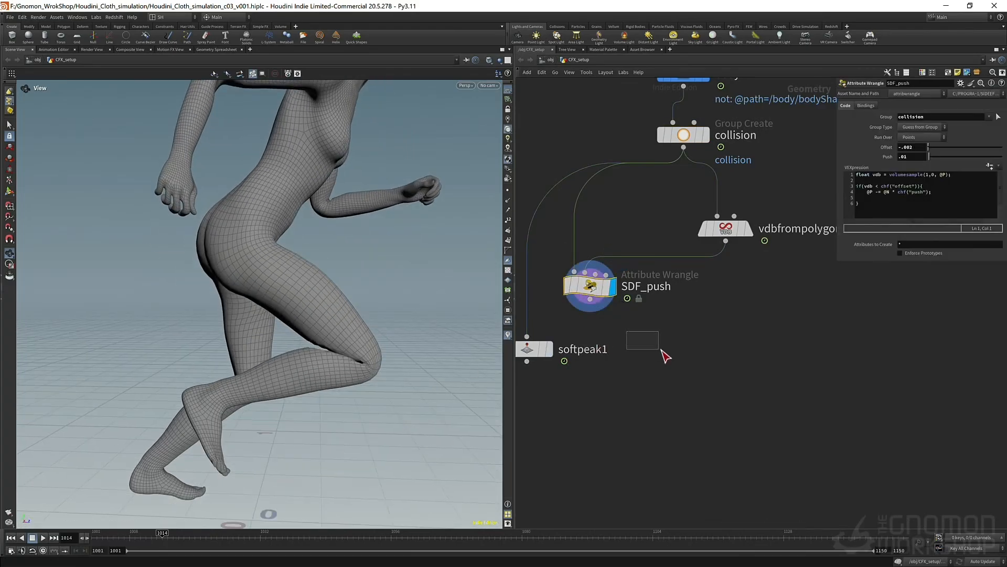
pyautogui.moveTo(708, 320); pyautogui.dragTo(712, 285, button='middle')
pyautogui.moveTo(560, 302); pyautogui.dragTo(514, 281)
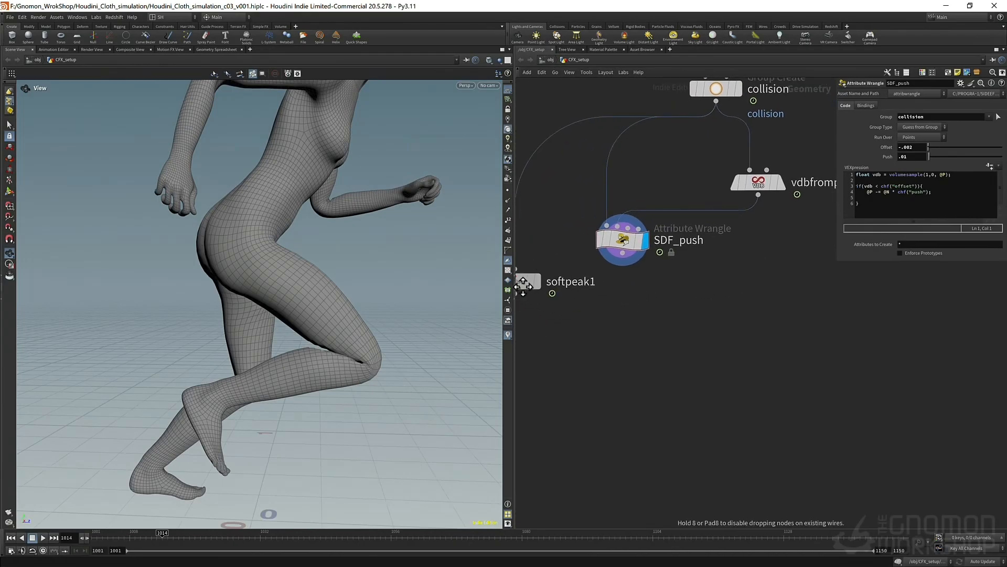
pyautogui.moveTo(341, 331)
pyautogui.mouseDown(button='right')
pyautogui.moveTo(439, 335)
pyautogui.moveTo(353, 339)
pyautogui.mouseUp(button='right')
pyautogui.moveTo(353, 340); pyautogui.dragTo(364, 342)
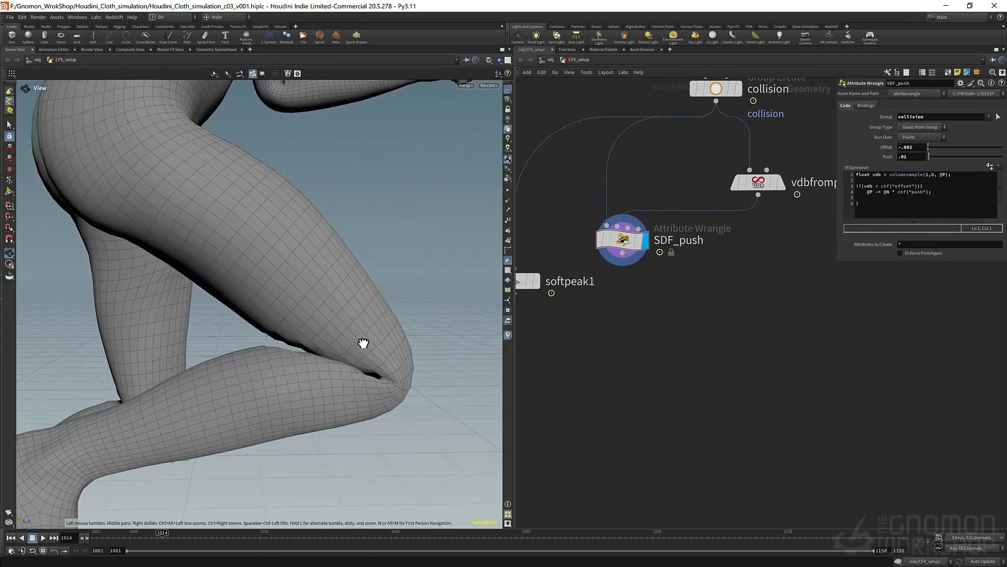
pyautogui.press('Tab')
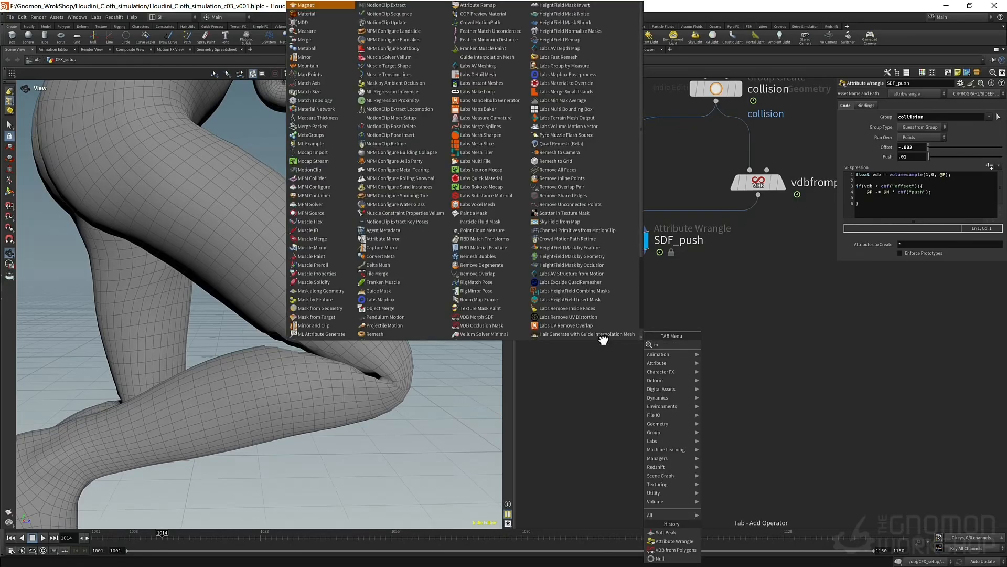
pyautogui.write('mu')
pyautogui.click(723, 448)
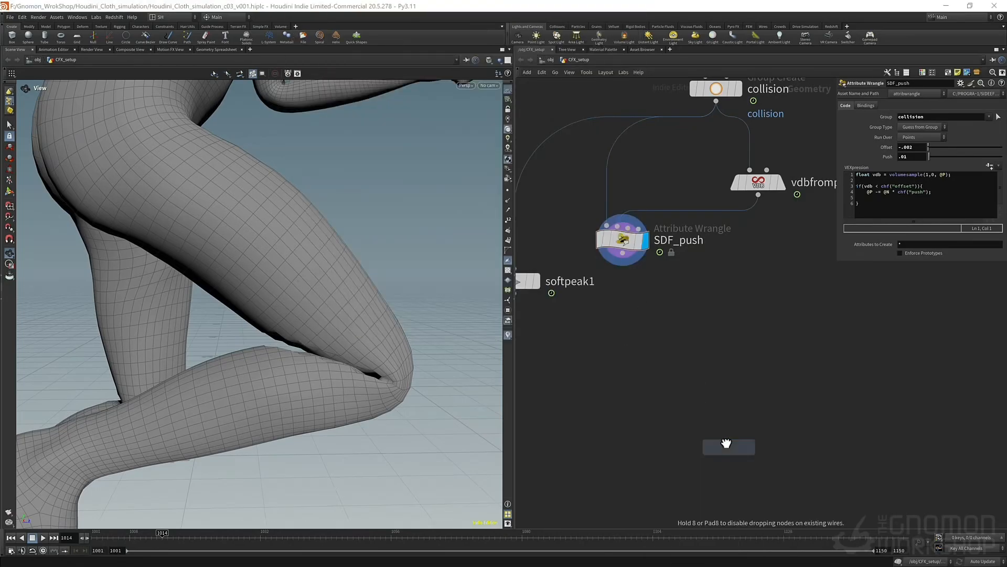
pyautogui.click(663, 335)
pyautogui.moveTo(650, 331); pyautogui.dragTo(623, 251)
pyautogui.click(681, 343)
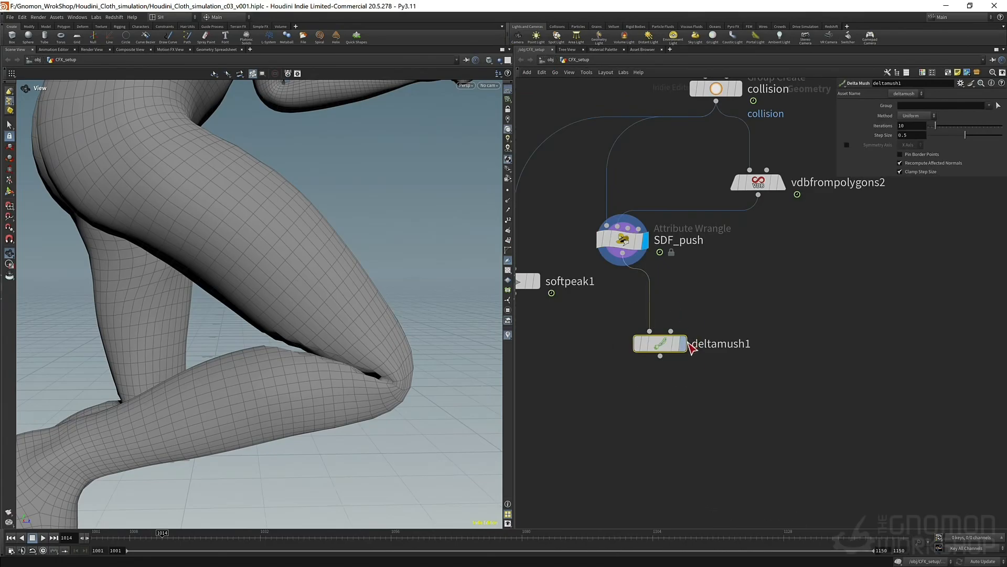
# - Set the SDF_push Push value to .015
pyautogui.moveTo(317, 360); pyautogui.dragTo(290, 360)
pyautogui.moveTo(290, 360); pyautogui.dragTo(515, 348, button='right')
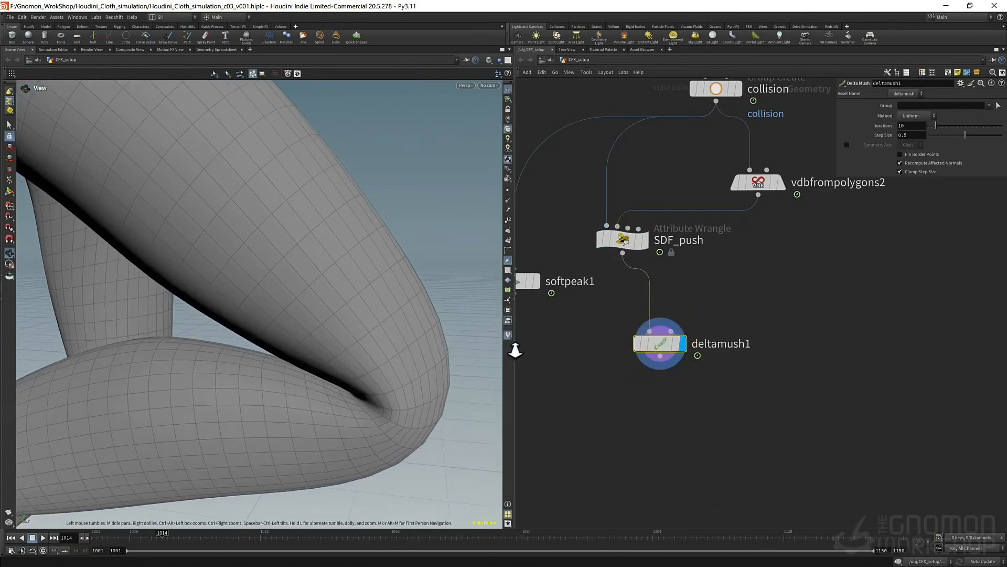
pyautogui.moveTo(446, 375); pyautogui.dragTo(381, 399)
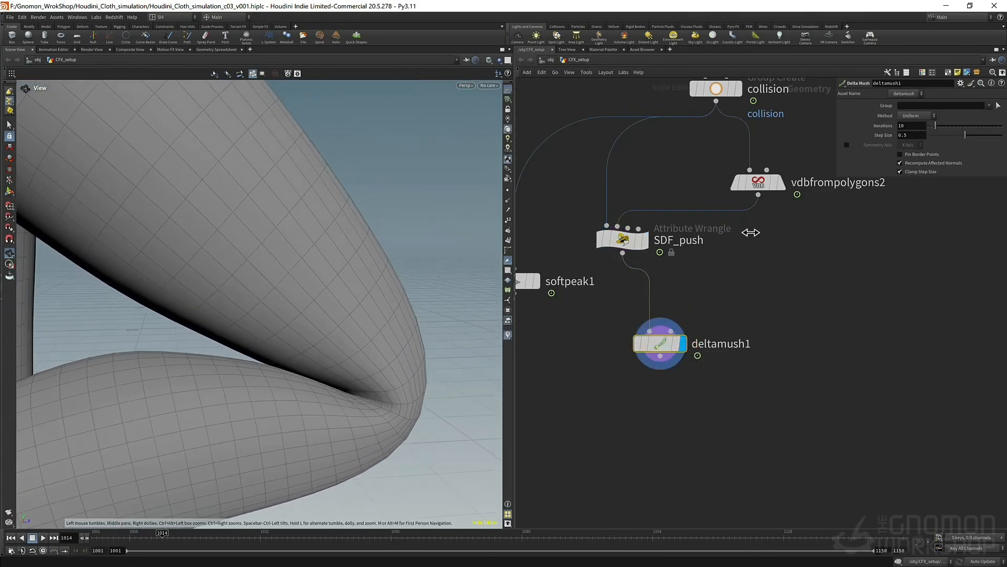
pyautogui.moveTo(699, 259); pyautogui.dragTo(609, 230)
pyautogui.click(916, 161)
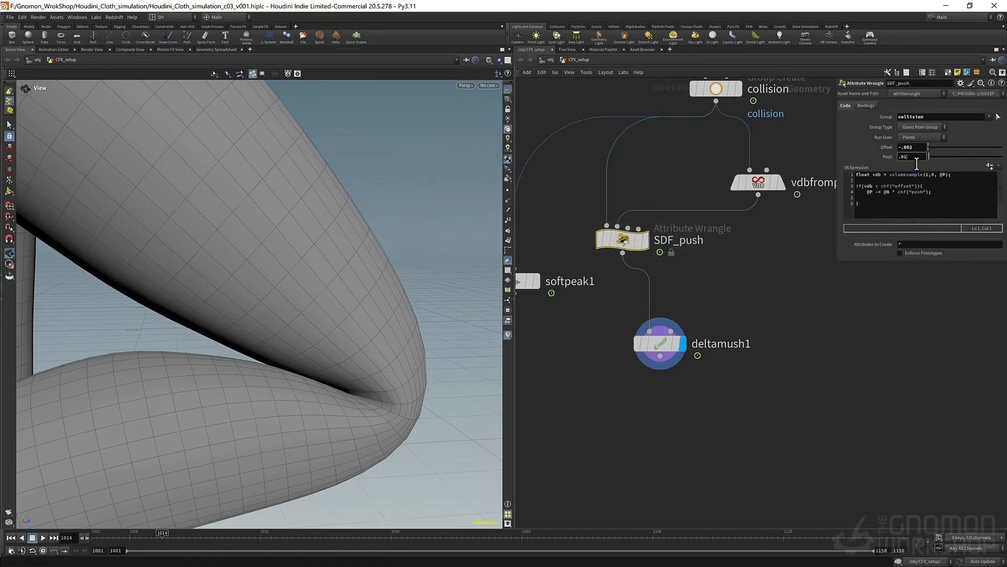
pyautogui.write('5')
pyautogui.press('Return')
pyautogui.moveTo(338, 348); pyautogui.dragTo(283, 387)
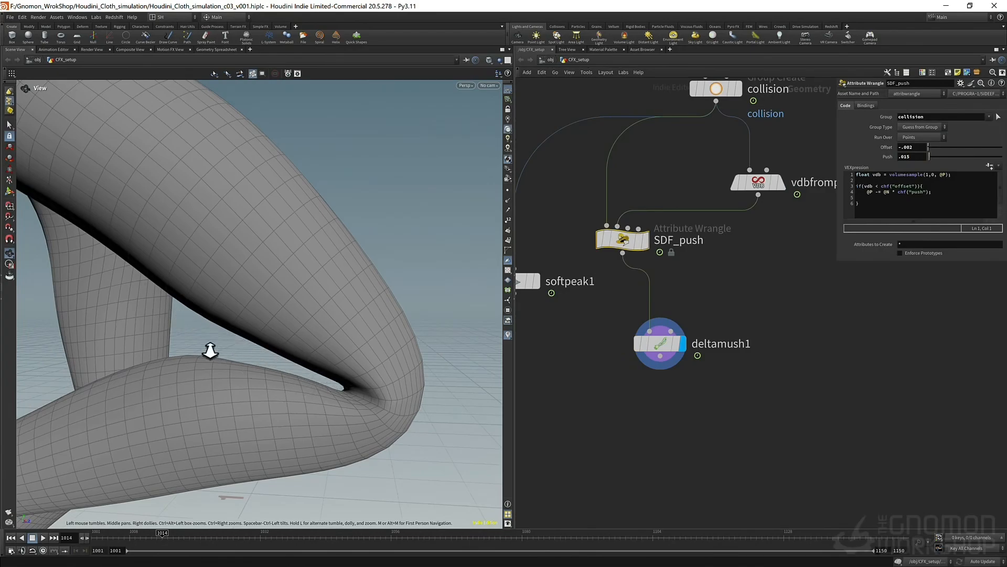
# - Compare the body and the bent knee with deltamush1 bypassed and enabled
pyautogui.moveTo(596, 366); pyautogui.dragTo(719, 315)
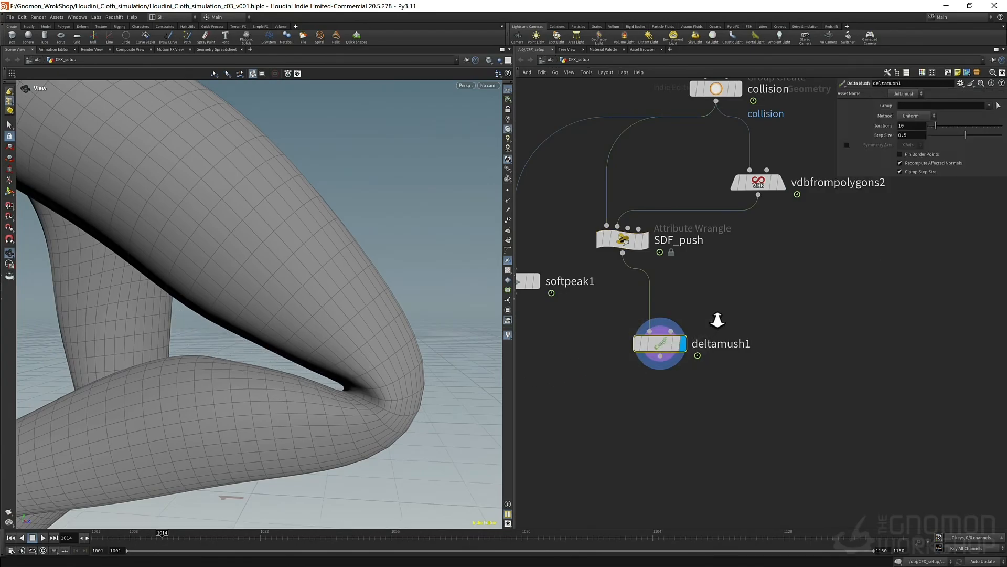
pyautogui.moveTo(356, 324); pyautogui.dragTo(253, 324, button='right')
pyautogui.moveTo(318, 261); pyautogui.dragTo(252, 257, button='right')
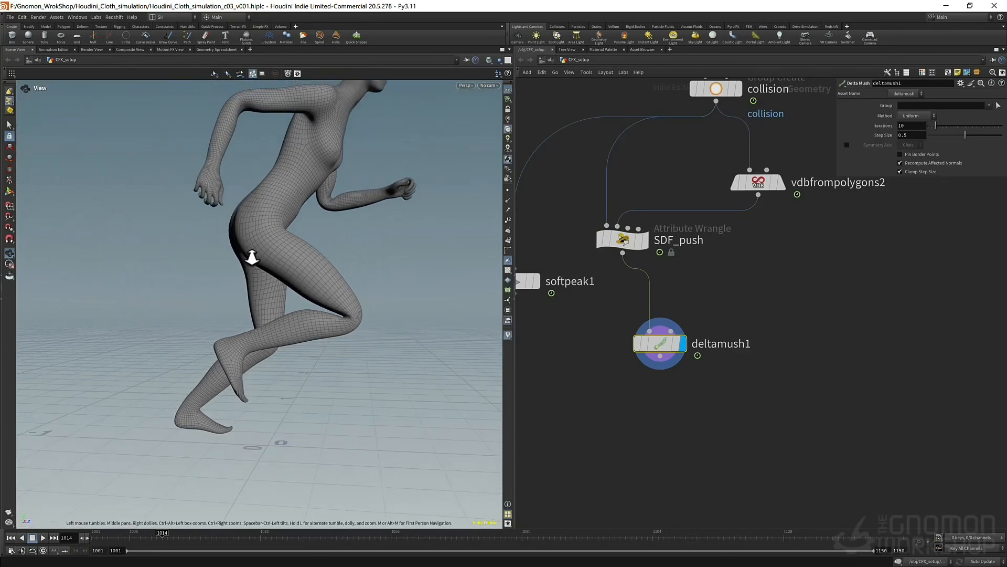
pyautogui.moveTo(288, 211); pyautogui.dragTo(254, 230)
pyautogui.moveTo(310, 179); pyautogui.dragTo(382, 213)
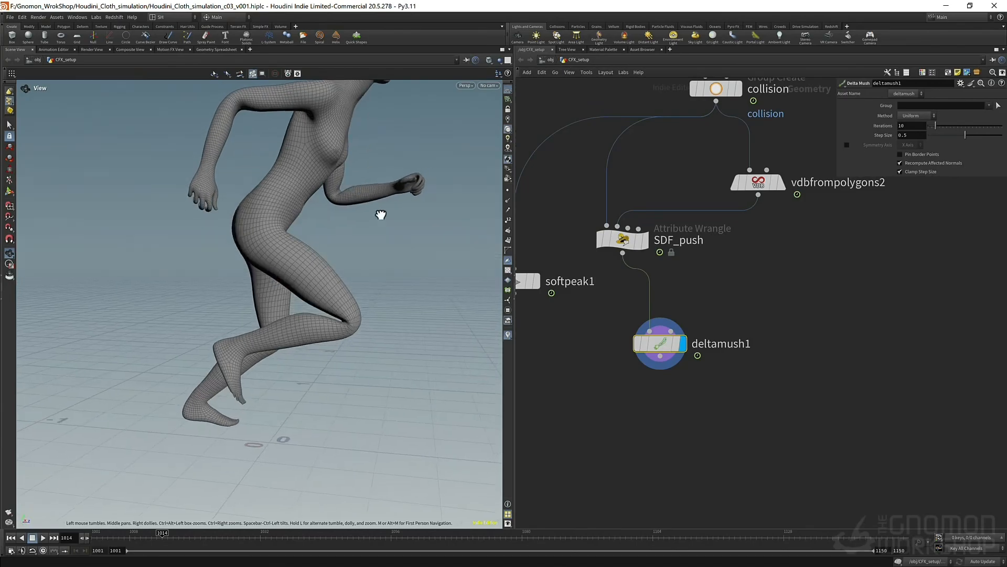
pyautogui.click(638, 343)
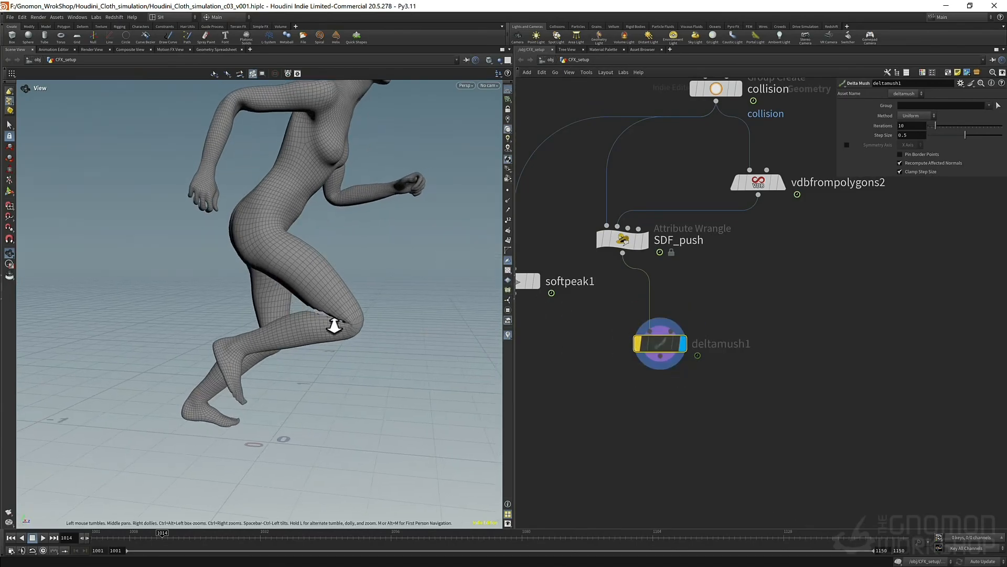
pyautogui.moveTo(330, 326); pyautogui.dragTo(400, 315, button='right')
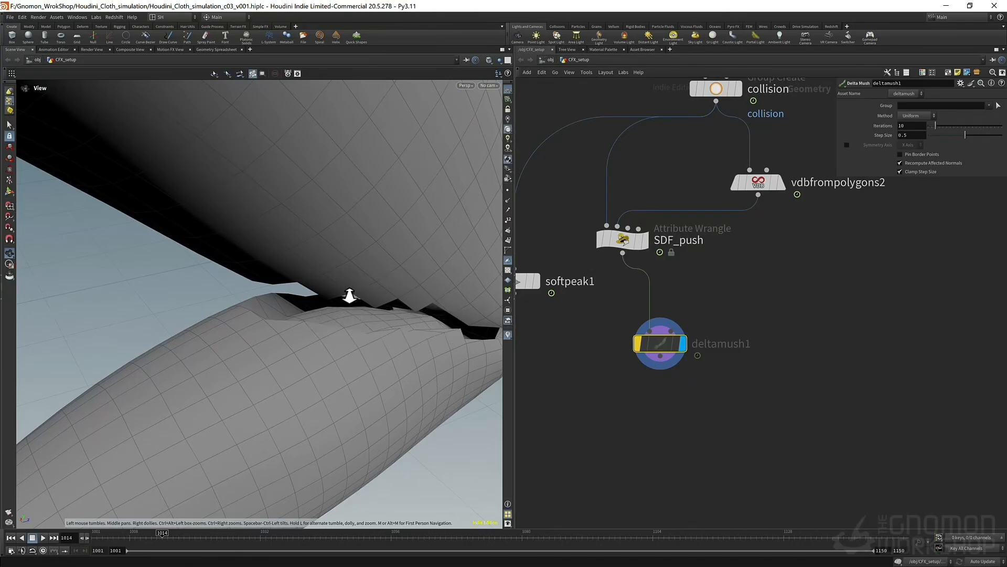
pyautogui.moveTo(367, 288)
pyautogui.mouseDown(button='right')
pyautogui.moveTo(265, 351)
pyautogui.moveTo(355, 288)
pyautogui.mouseUp(button='right')
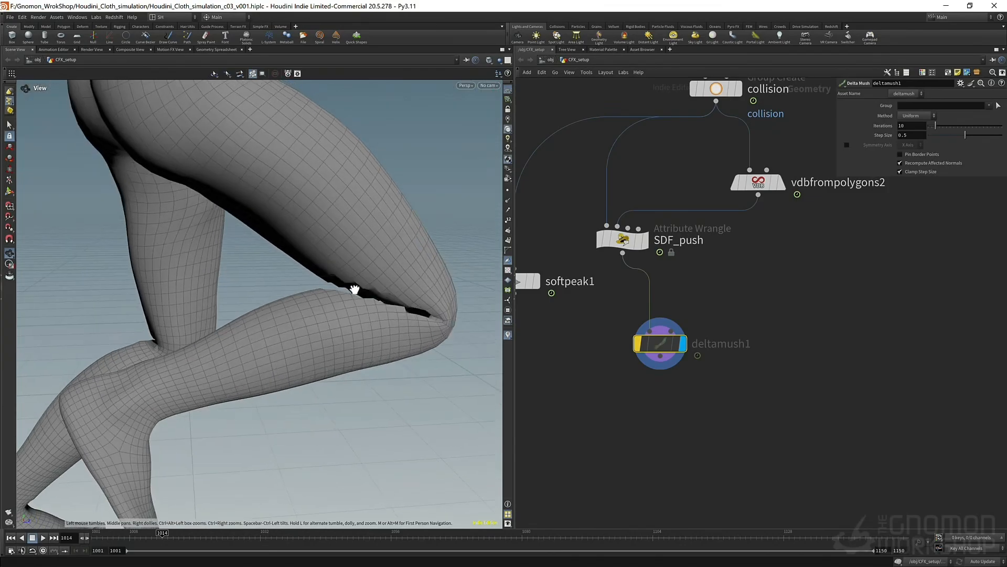
pyautogui.moveTo(645, 342)
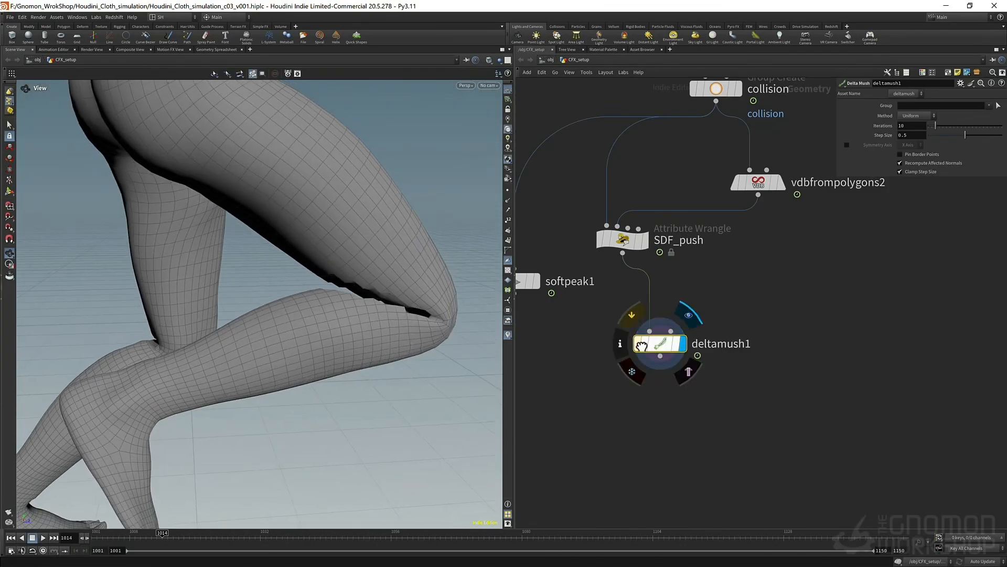
pyautogui.click(641, 344)
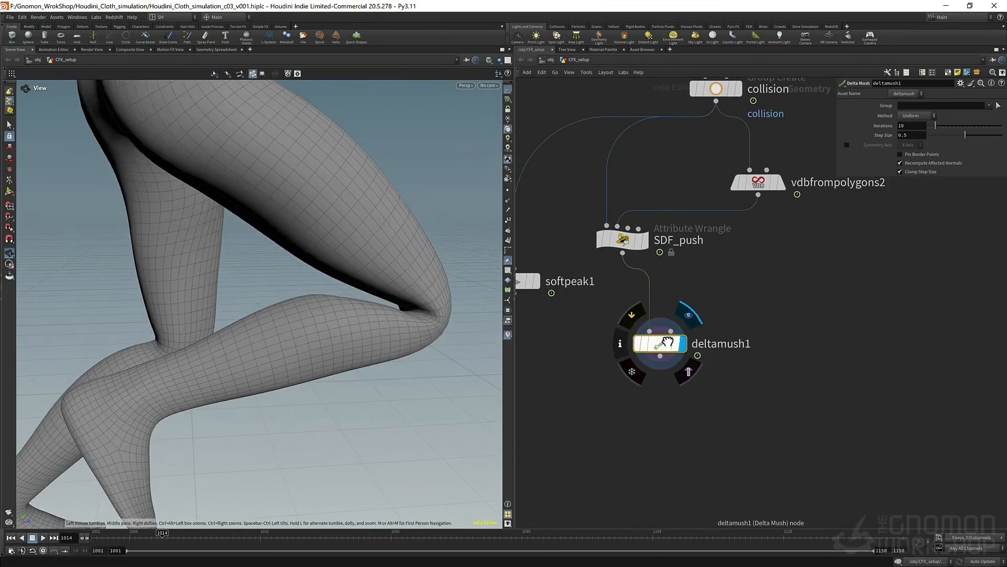
# - Add an Attribute Wrangle above deltamush1, with SDF_push wired to its first input and collision to its second
pyautogui.moveTo(657, 343); pyautogui.dragTo(650, 377)
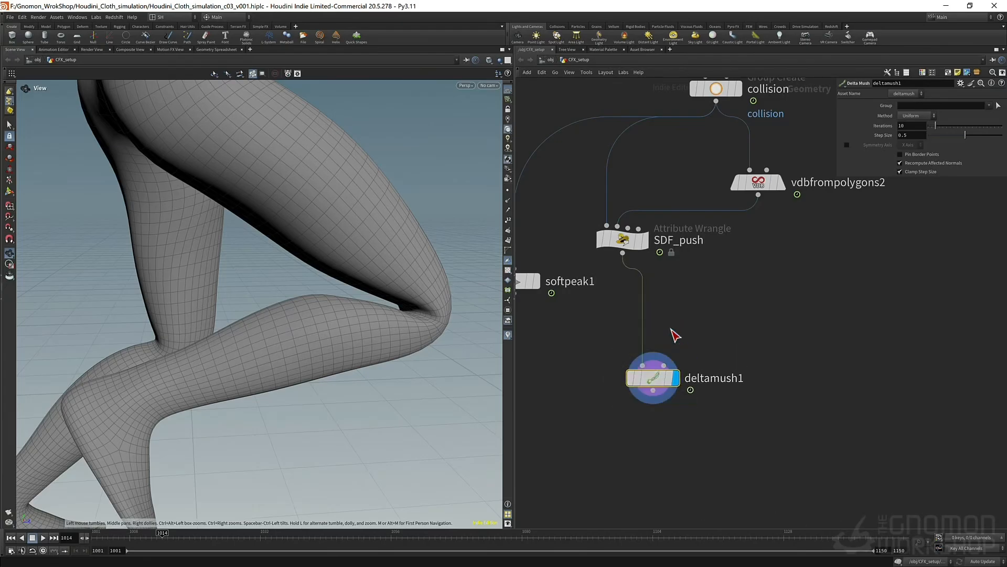
pyautogui.press('Tab')
pyautogui.write('aw')
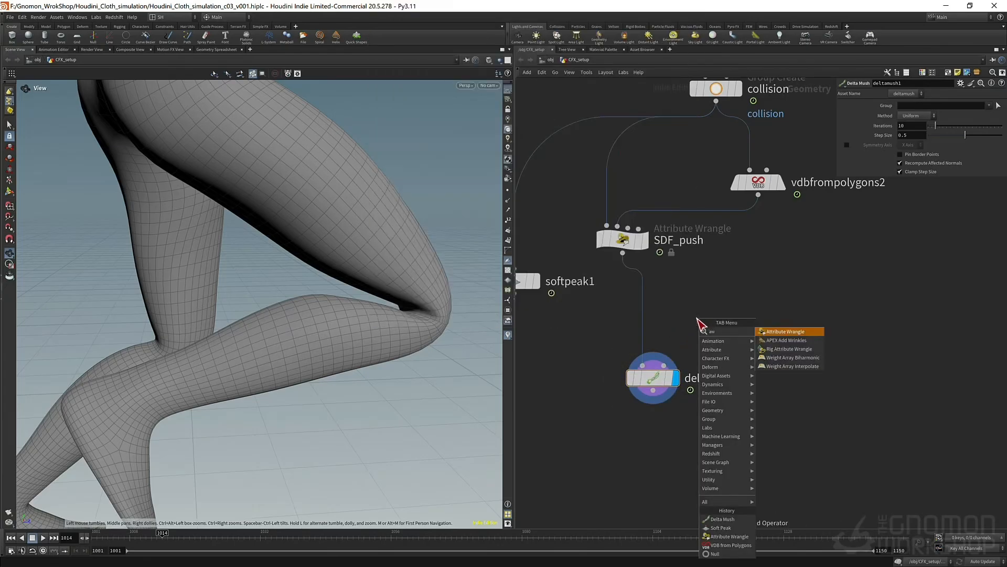
pyautogui.click(765, 332)
pyautogui.click(699, 326)
pyautogui.click(682, 311)
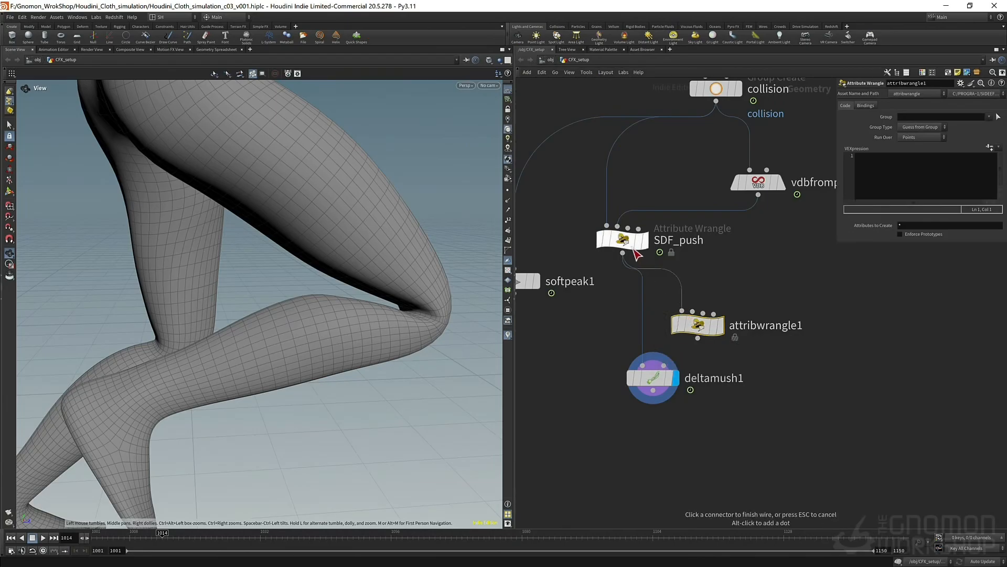
pyautogui.click(625, 253)
pyautogui.click(692, 313)
pyautogui.click(716, 101)
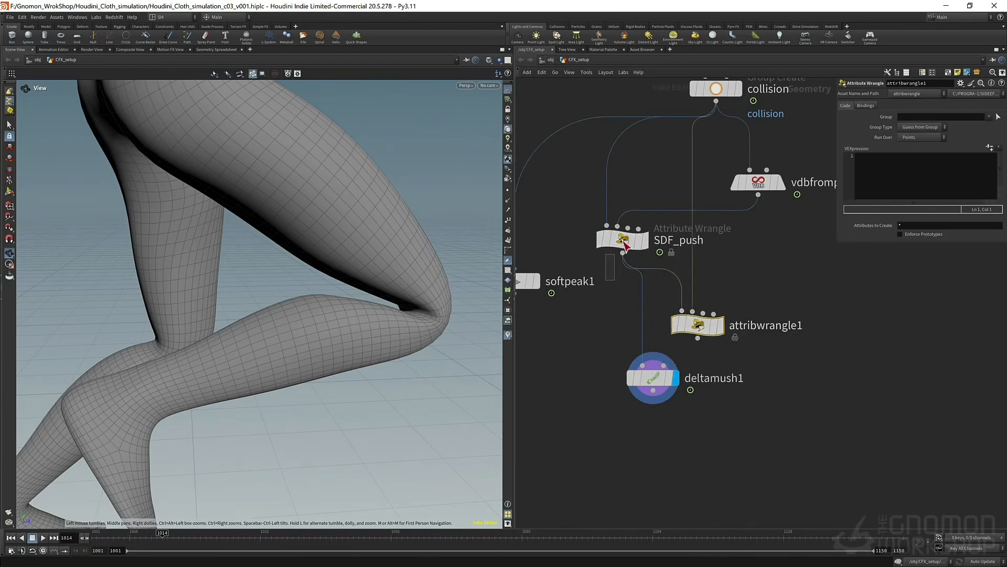
# - Display the collision node to examine the original, unpushed body around the knee
pyautogui.click(623, 241)
pyautogui.click(694, 331)
pyautogui.moveTo(659, 135); pyautogui.dragTo(619, 243, button='middle')
pyautogui.click(655, 213)
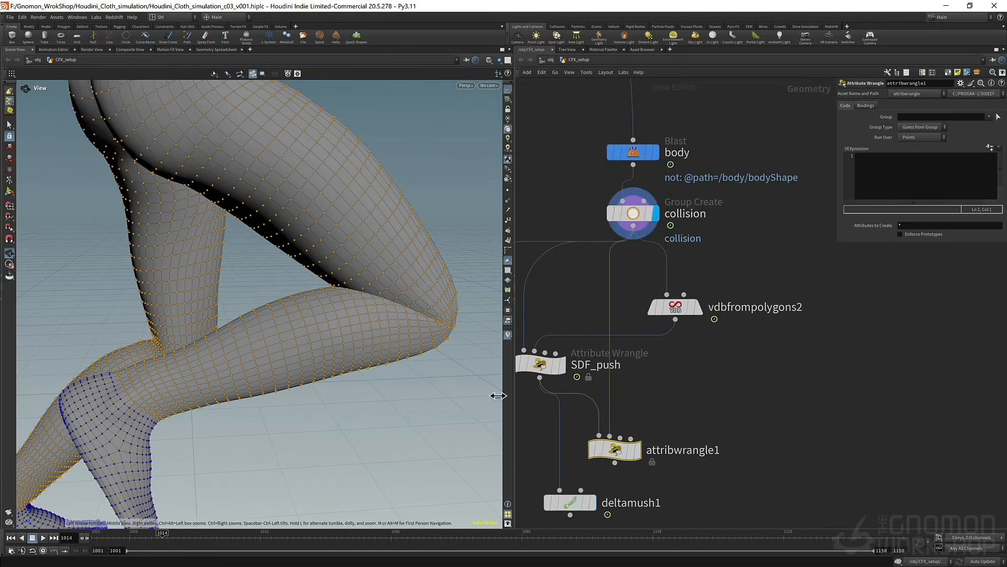
pyautogui.moveTo(694, 384); pyautogui.dragTo(741, 299, button='middle')
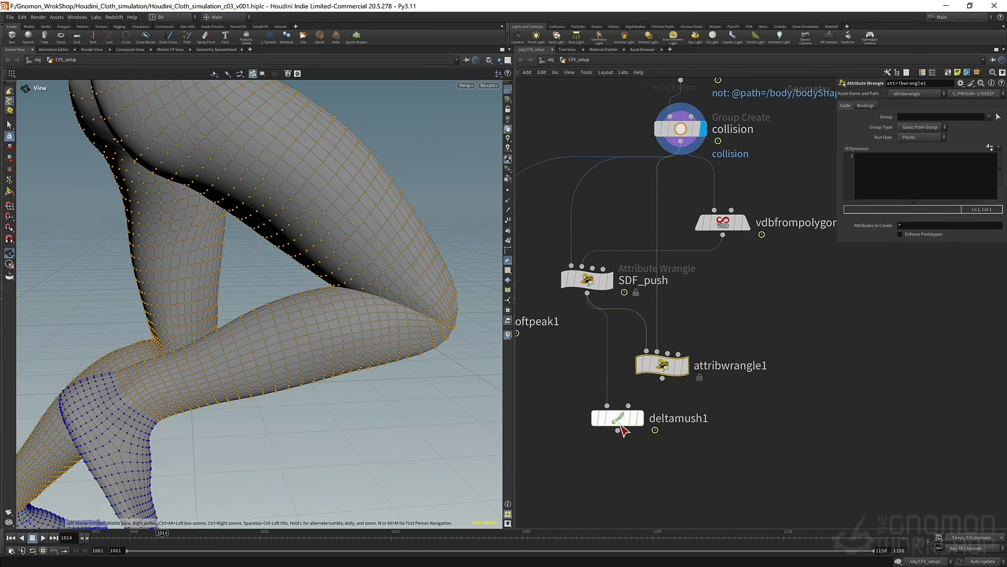
# - Space out deltamush1 and the new wrangle below SDF_push and rename the wrangle Stress_P
pyautogui.moveTo(621, 418); pyautogui.dragTo(608, 468)
pyautogui.moveTo(645, 362); pyautogui.dragTo(610, 384)
pyautogui.doubleClick(679, 388)
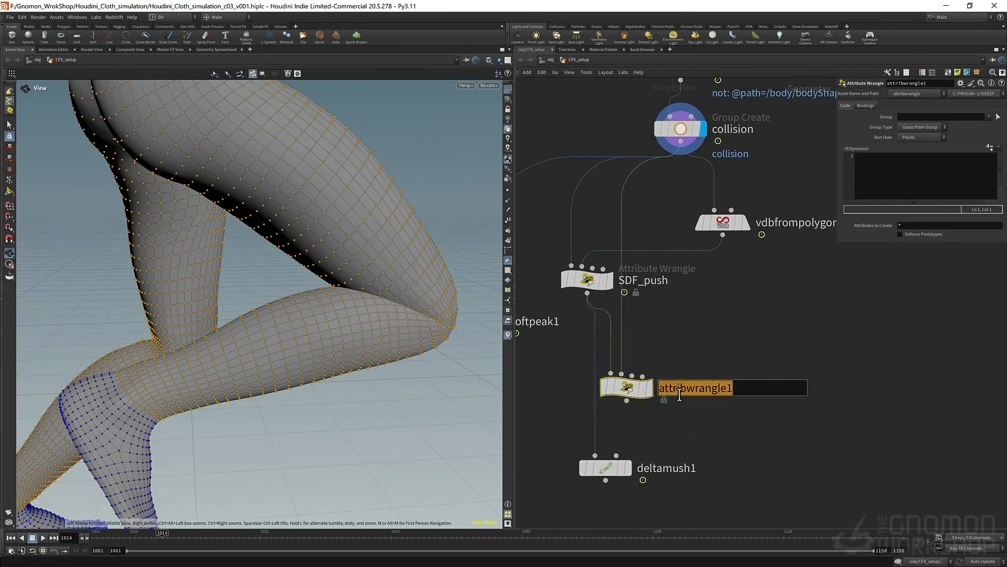
pyautogui.write('Stress_P')
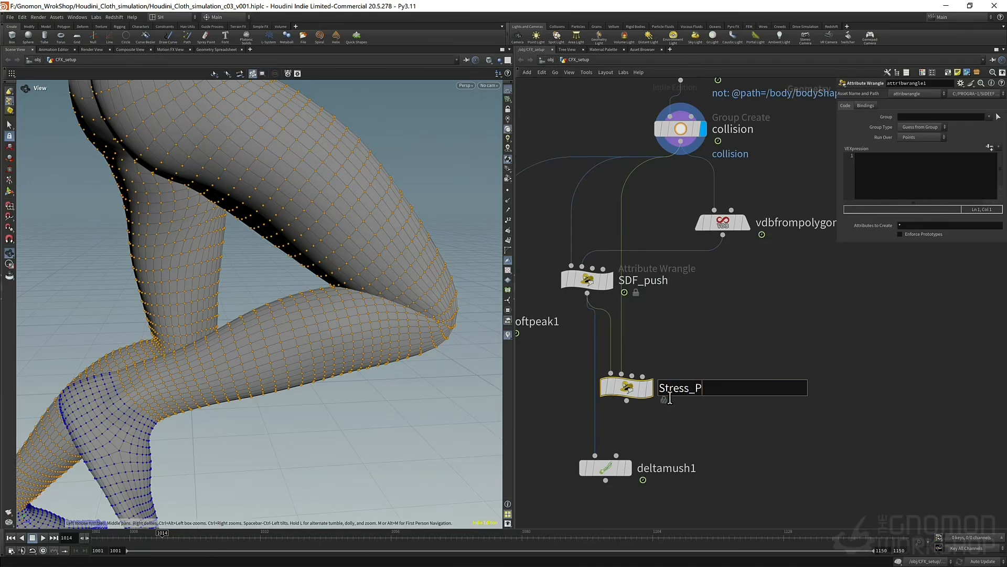
pyautogui.press('Return')
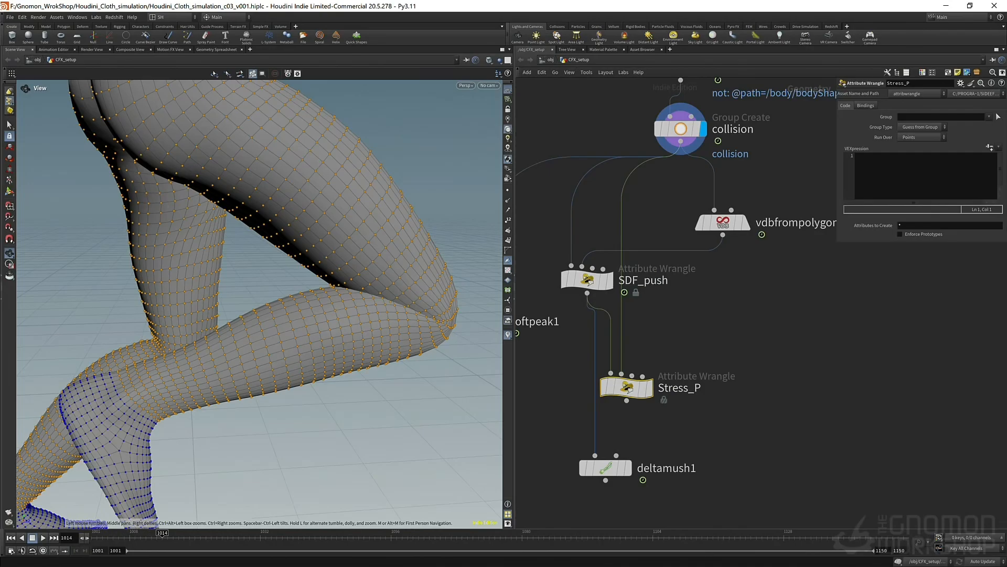
pyautogui.click(871, 173)
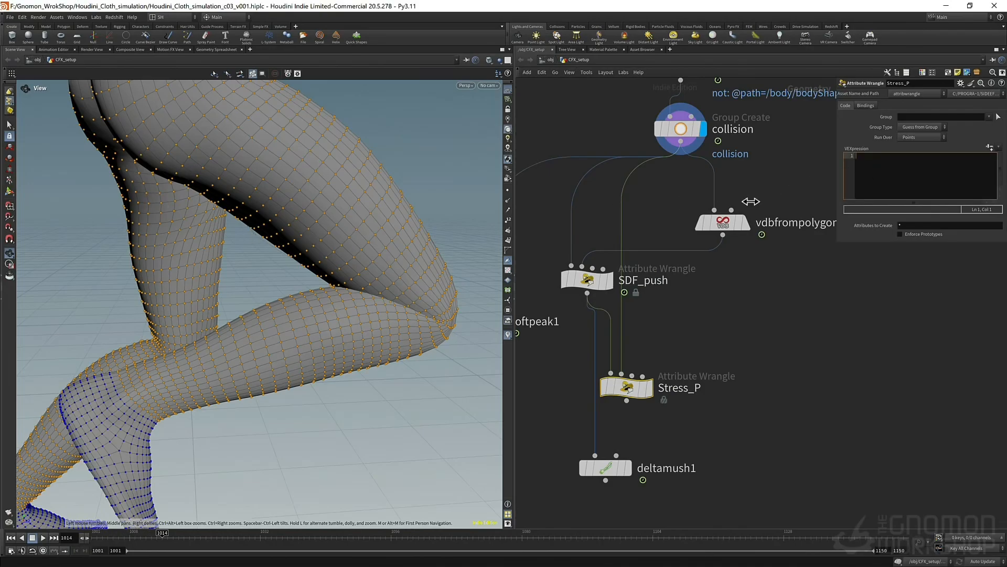
pyautogui.moveTo(740, 225)
pyautogui.write('vect')
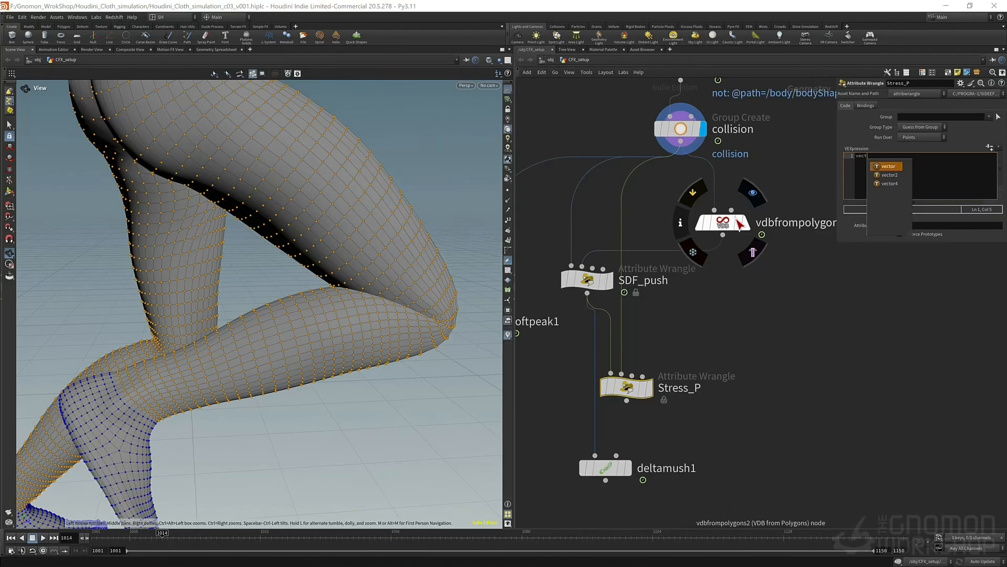
pyautogui.press('Return')
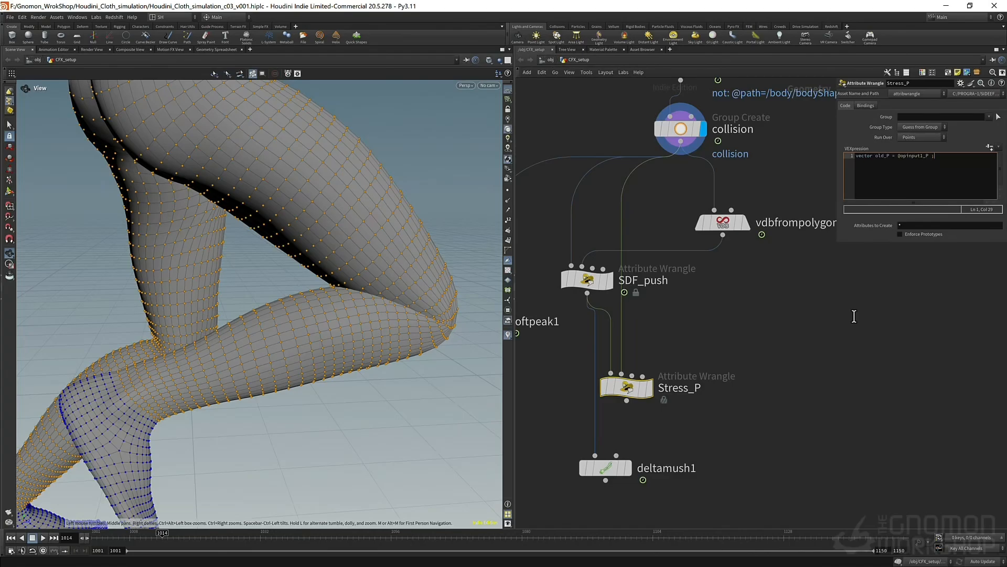
pyautogui.click(945, 166)
pyautogui.press('Return')
pyautogui.press('Return')
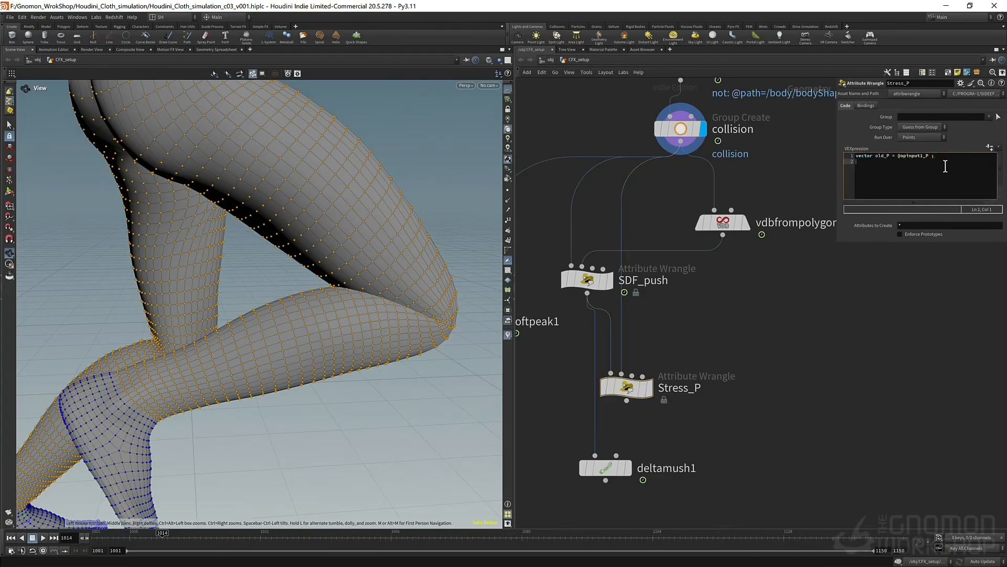
pyautogui.write('@P = old_P ;')
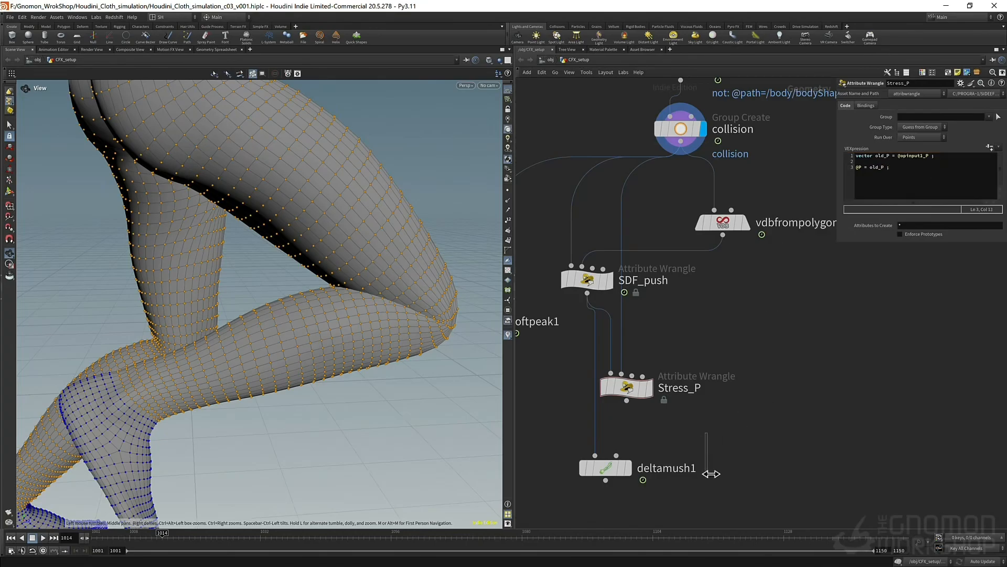
# - Display Stress_P and compare the knee with the wrangle bypassed and enabled
pyautogui.click(652, 392)
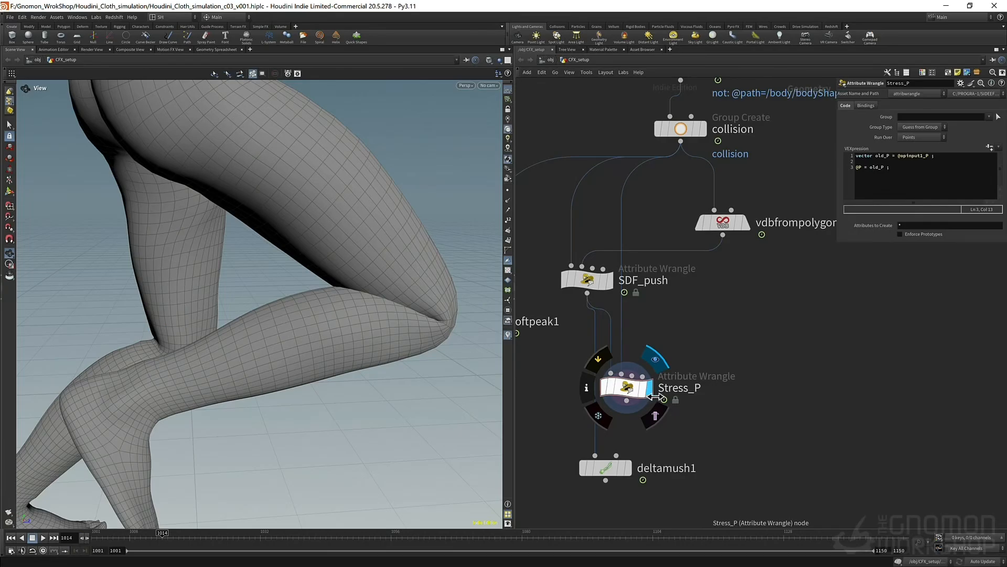
pyautogui.click(605, 387)
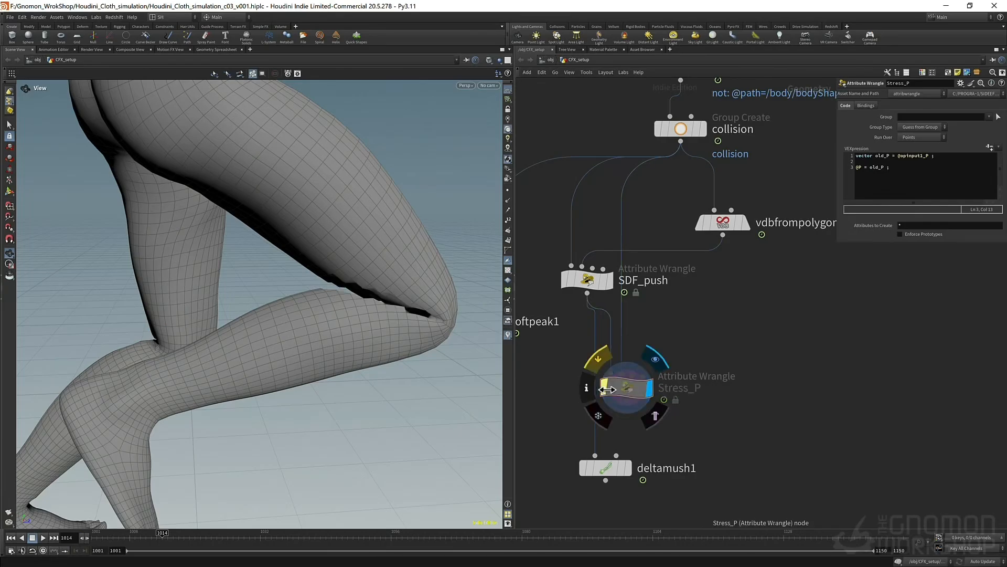
pyautogui.click(605, 387)
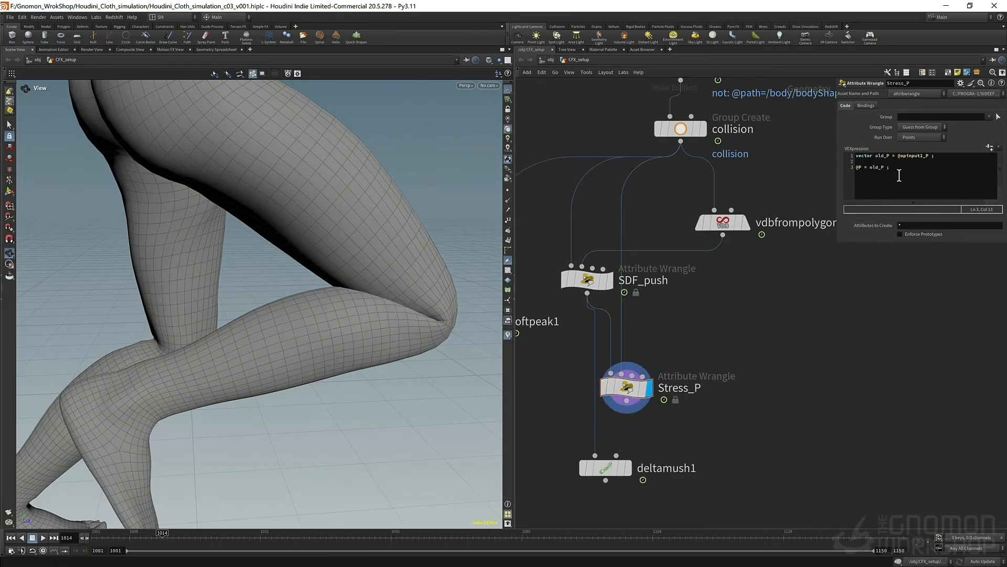
# - Remove the "@P = old_P ;" line from the Stress_P code and inspect the pushed knee fold up close
pyautogui.moveTo(891, 173); pyautogui.dragTo(862, 174)
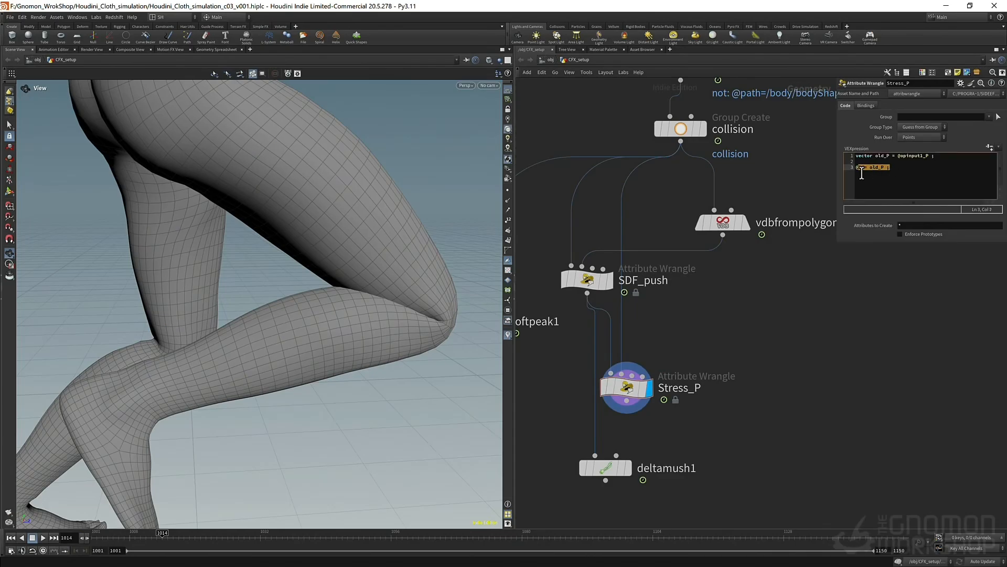
pyautogui.press('BackSpace')
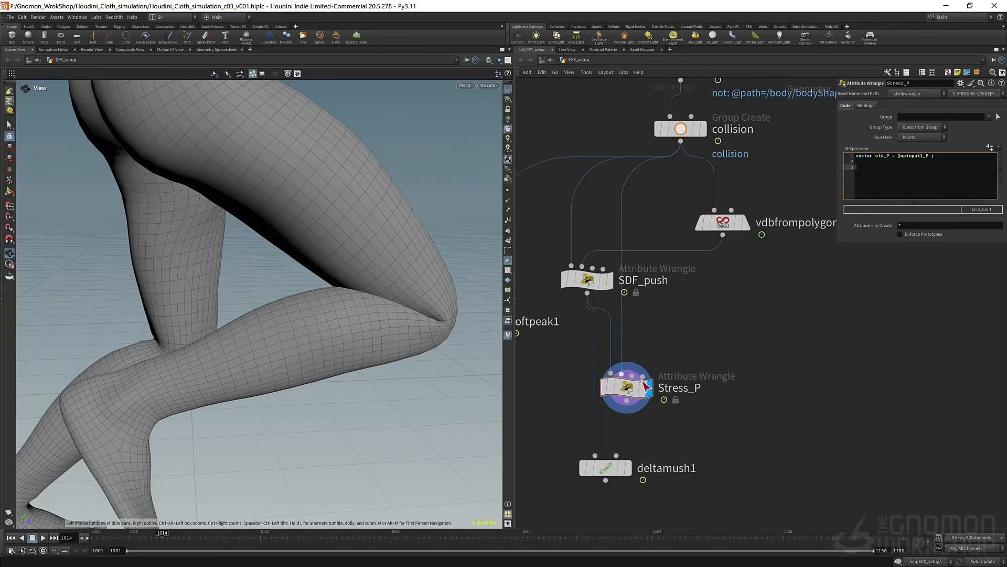
pyautogui.click(713, 411)
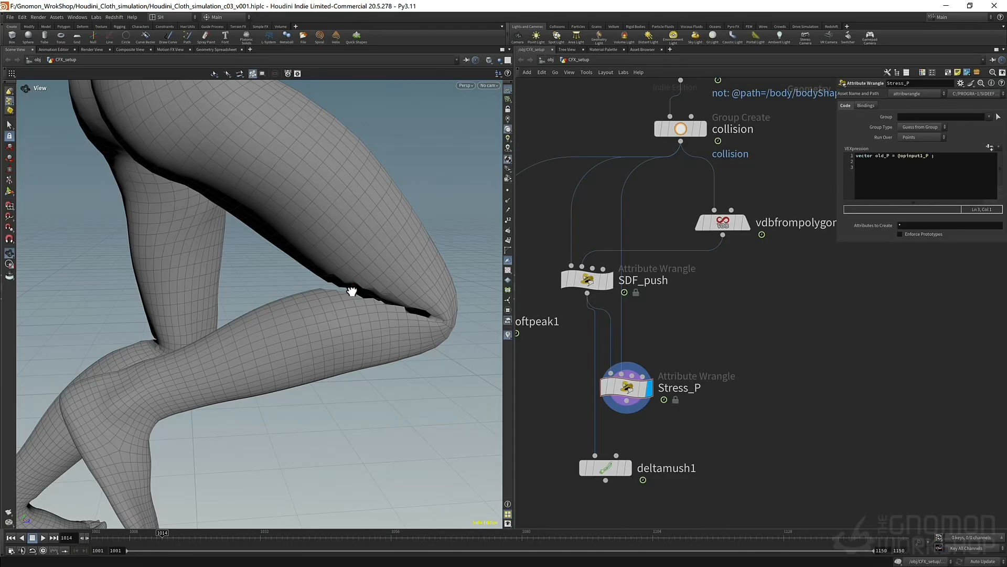
pyautogui.scroll(2, 352, 293)
pyautogui.moveTo(351, 295); pyautogui.dragTo(394, 288, button='right')
pyautogui.moveTo(349, 306); pyautogui.dragTo(364, 330)
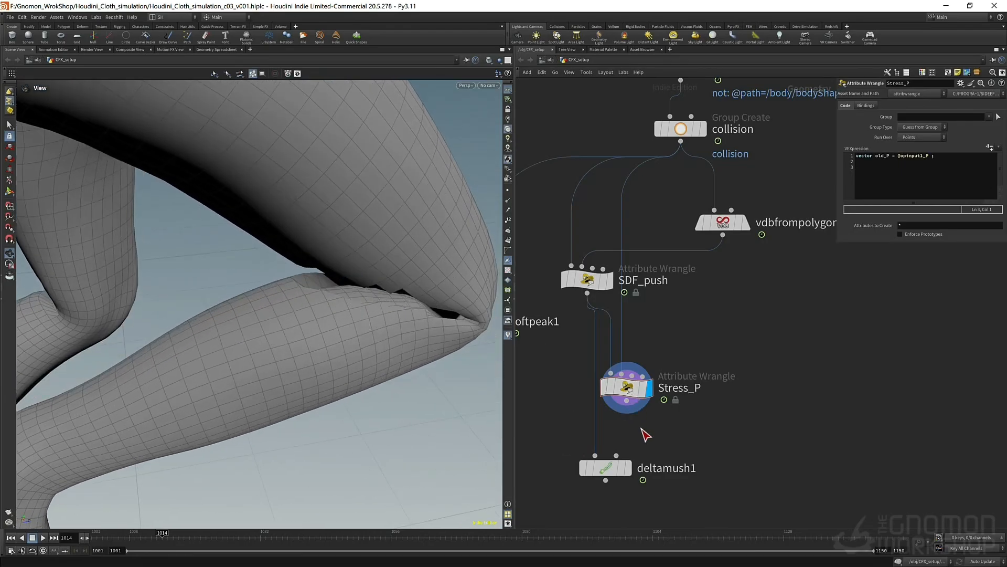
# - Add the line "f@stress_P = distance(@P,old_P);" to the Stress_P VEX code
pyautogui.moveTo(656, 429); pyautogui.dragTo(588, 317)
pyautogui.click(906, 179)
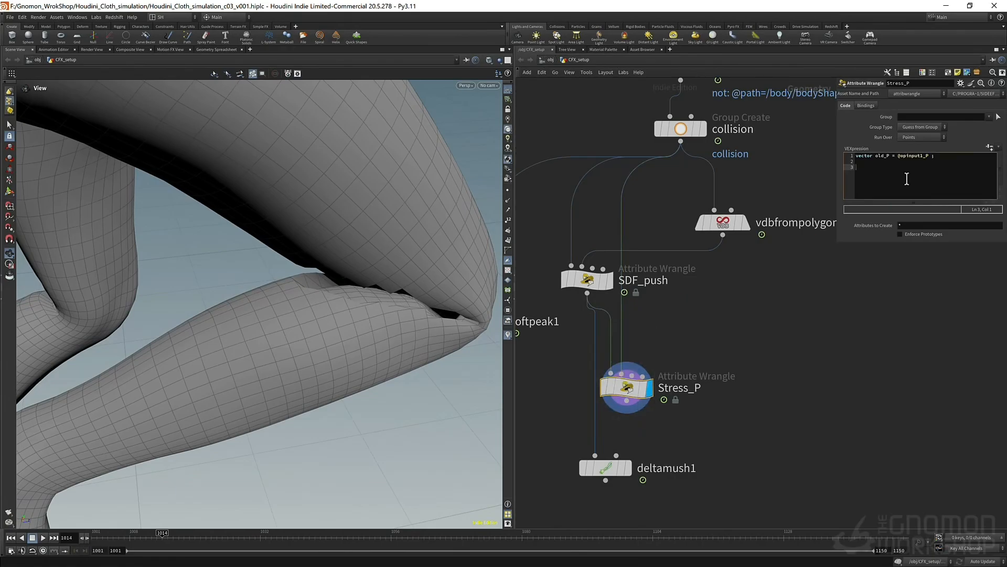
pyautogui.write('d')
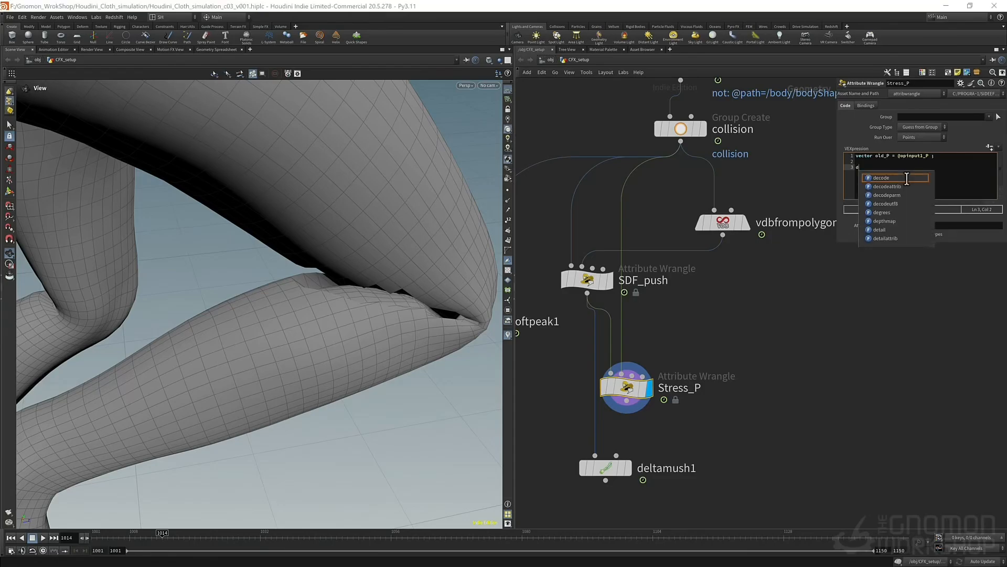
pyautogui.press('BackSpace')
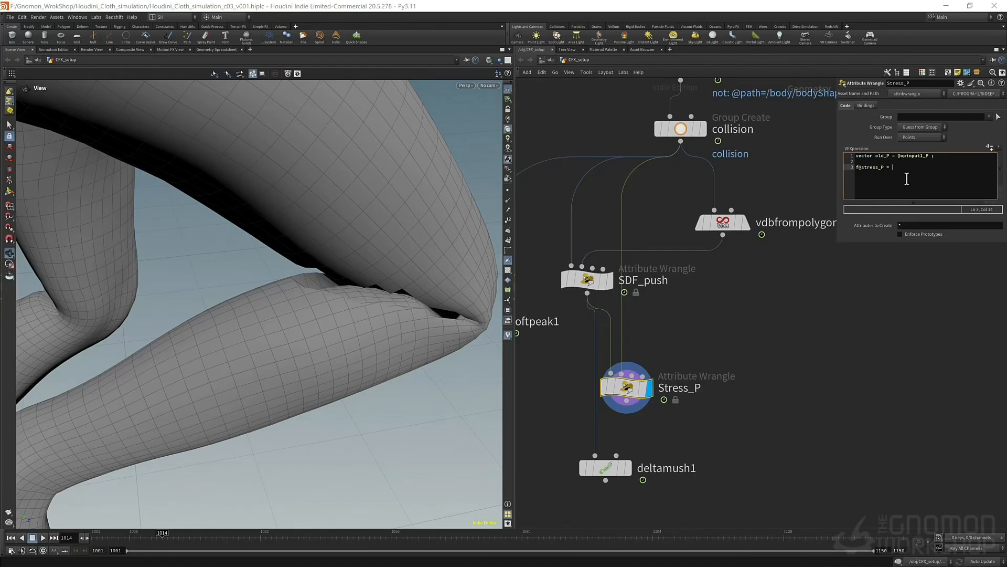
pyautogui.write('dis')
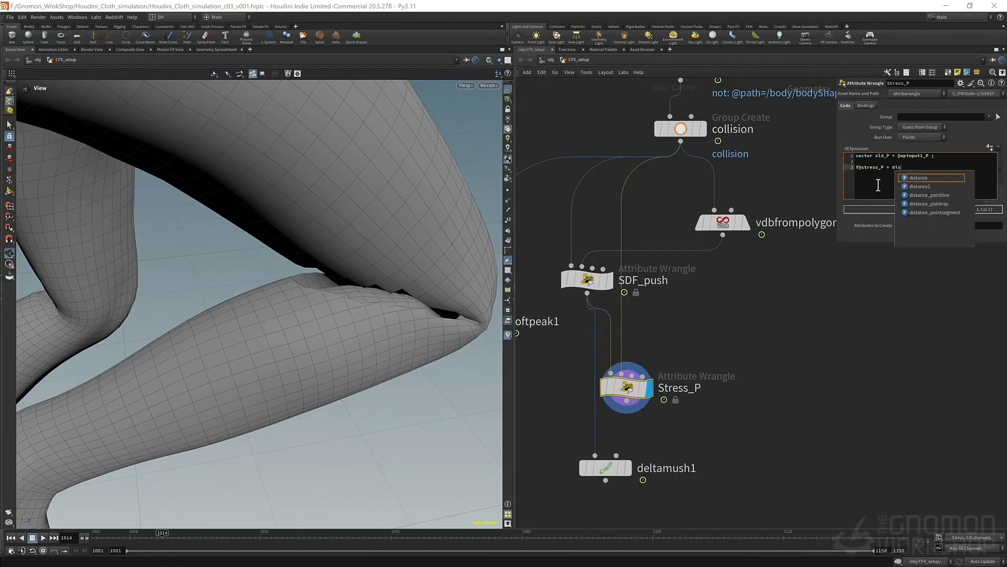
pyautogui.write('tance(@P,old_P')
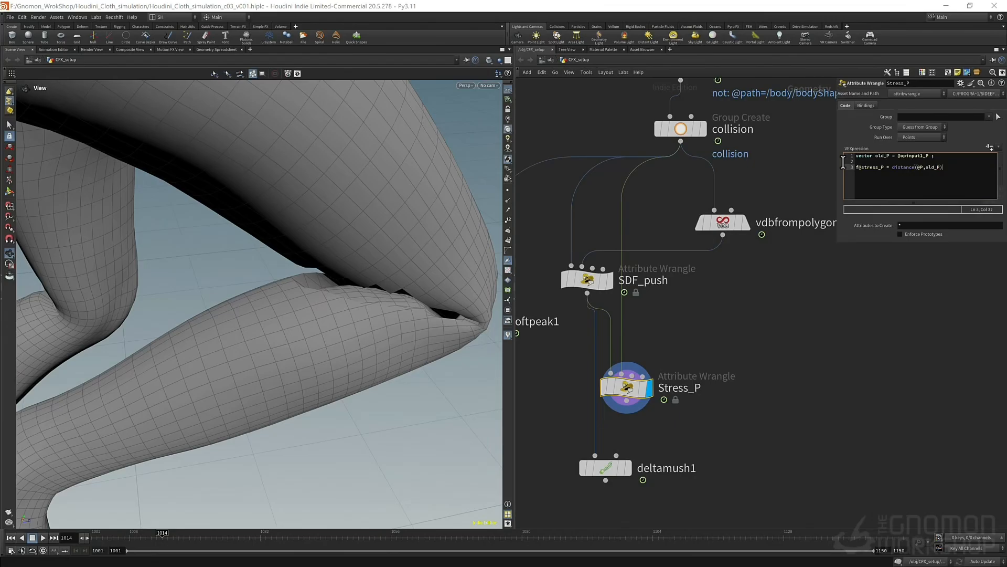
pyautogui.write(';')
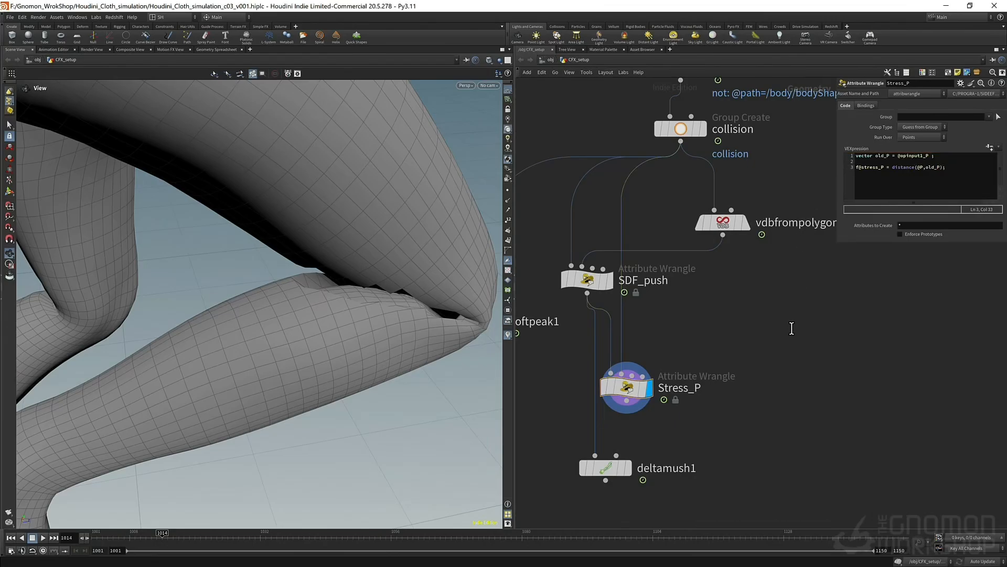
# - Open the node info of Stress_P and visualize its stress_P point attribute on the body
pyautogui.click(605, 389)
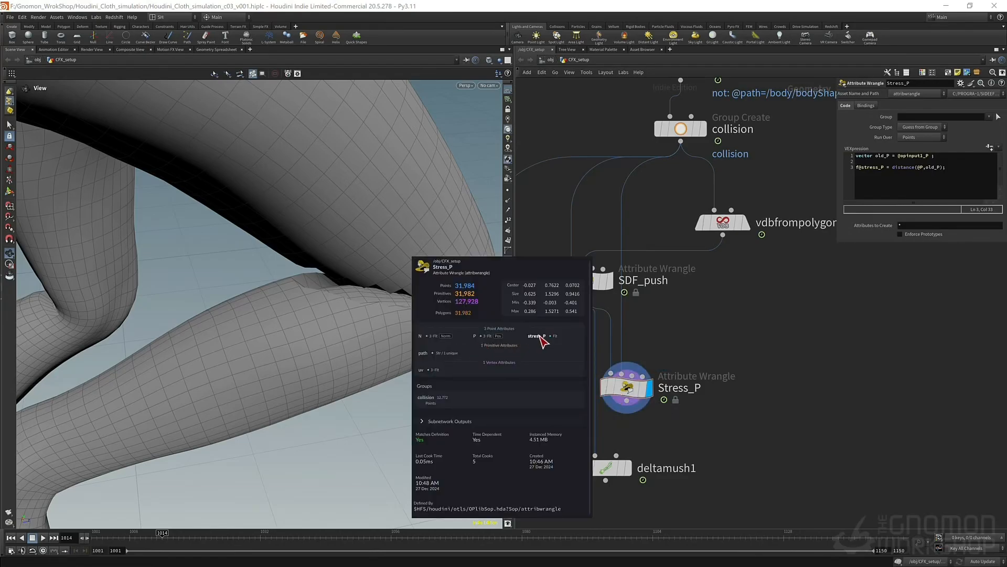
pyautogui.moveTo(539, 336); pyautogui.dragTo(543, 336, button='middle')
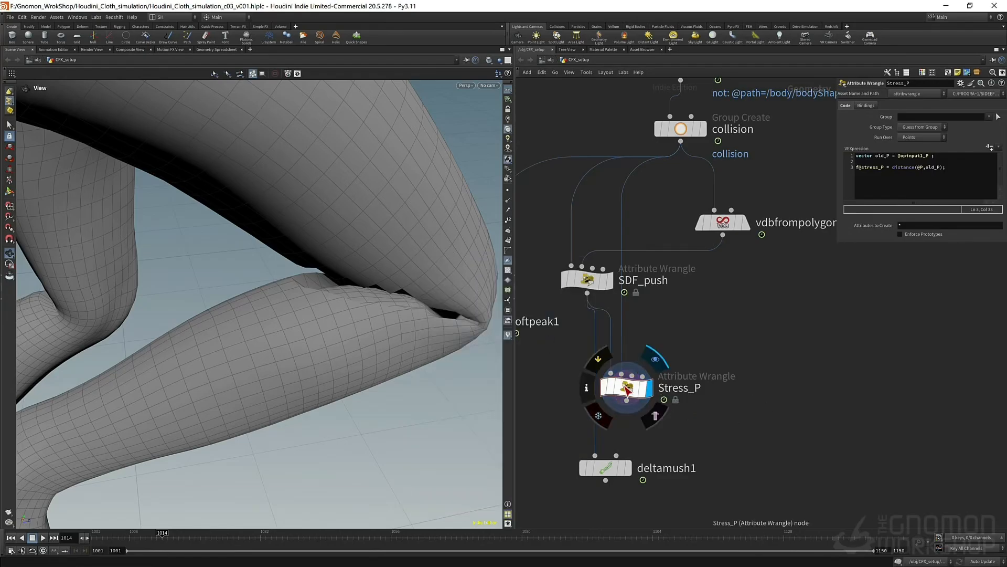
pyautogui.click(586, 388)
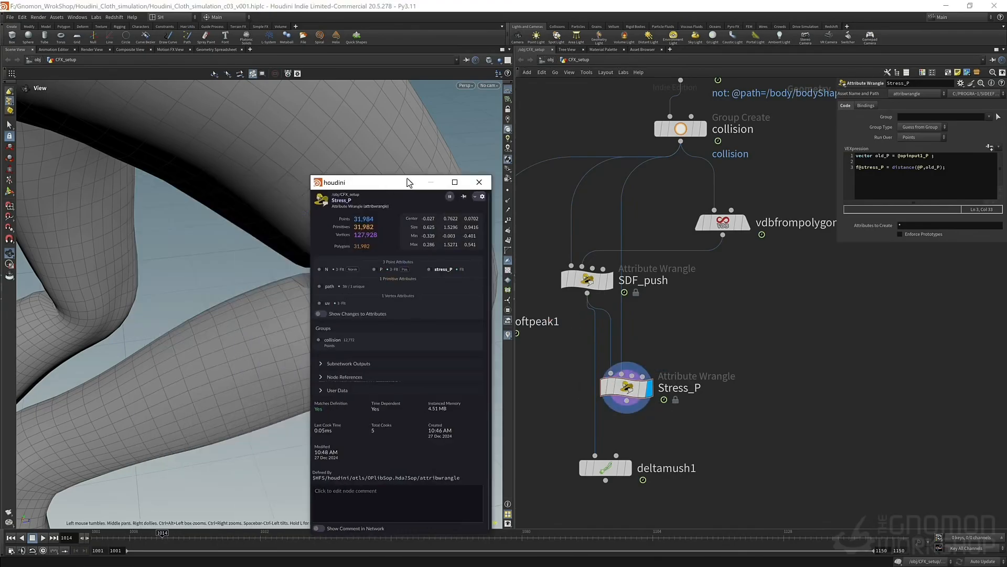
pyautogui.moveTo(409, 182); pyautogui.dragTo(697, 97)
pyautogui.click(530, 192)
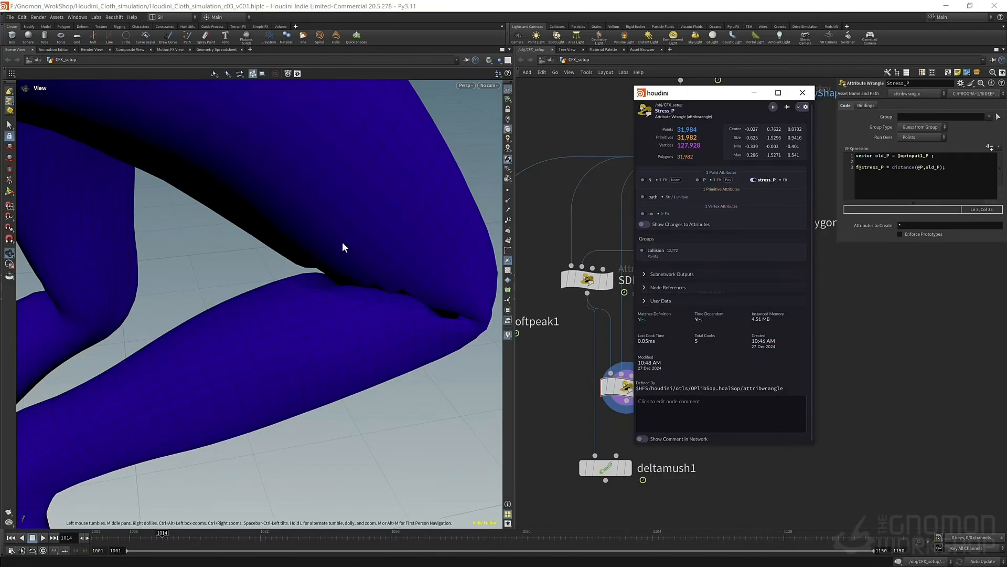
pyautogui.moveTo(341, 243); pyautogui.dragTo(100, 328, button='right')
pyautogui.moveTo(387, 234); pyautogui.dragTo(526, 338, button='right')
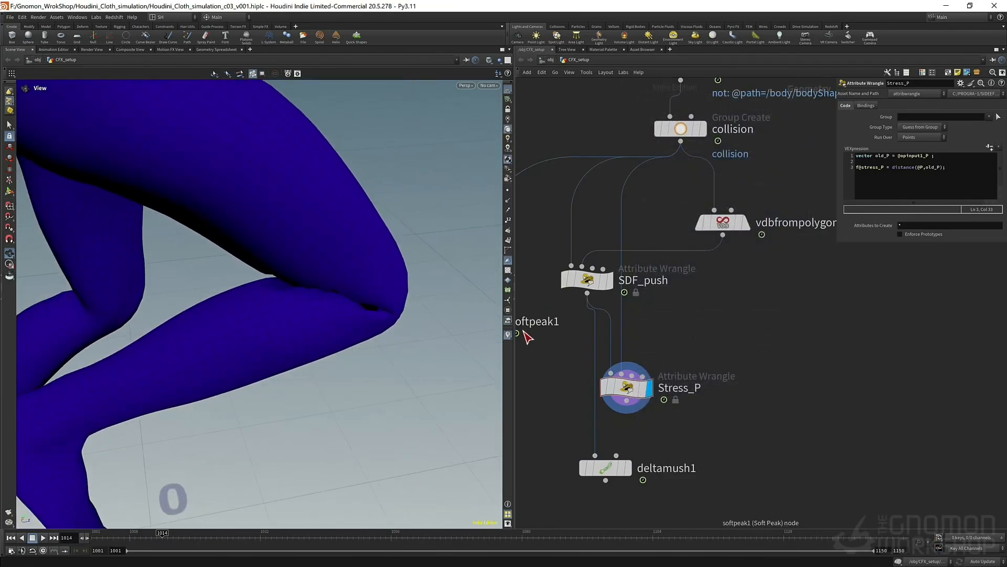
# - Open the stress_P visualizer settings, set the ramp maximum to .01 and inspect the knee fold
pyautogui.rightClick(509, 337)
pyautogui.click(587, 326)
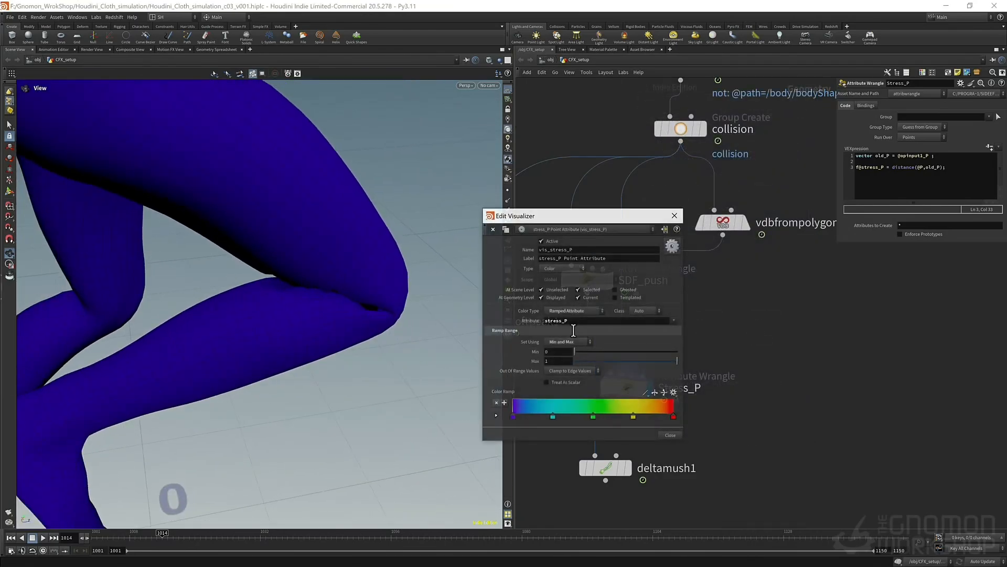
pyautogui.doubleClick(561, 362)
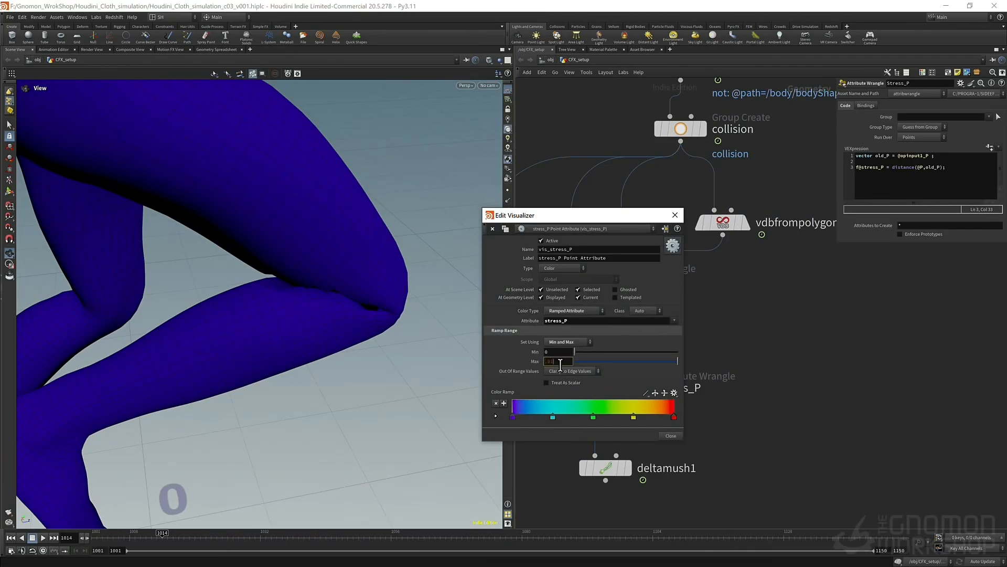
pyautogui.press('Return')
pyautogui.moveTo(322, 297); pyautogui.dragTo(468, 279, button='right')
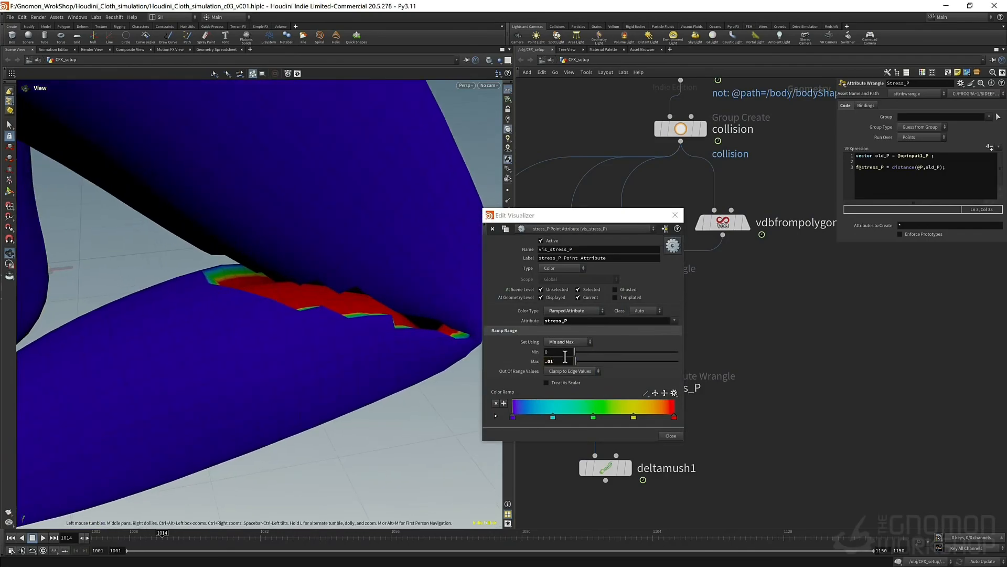
# - Check the Push value of SDF_push and set the stress_P visualizer's ramp maximum to .015 to match it
pyautogui.moveTo(785, 317); pyautogui.dragTo(826, 304, button='middle')
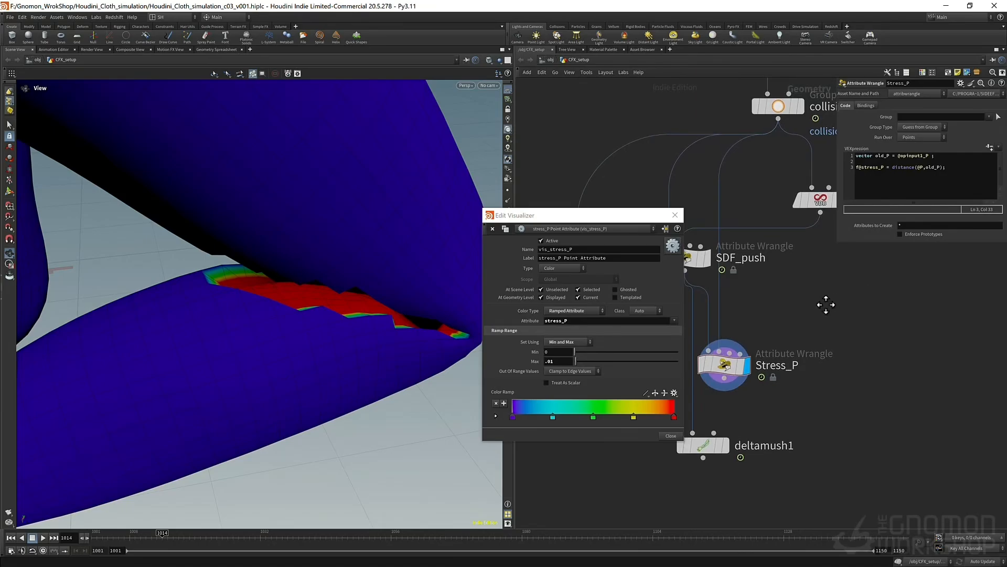
pyautogui.click(700, 258)
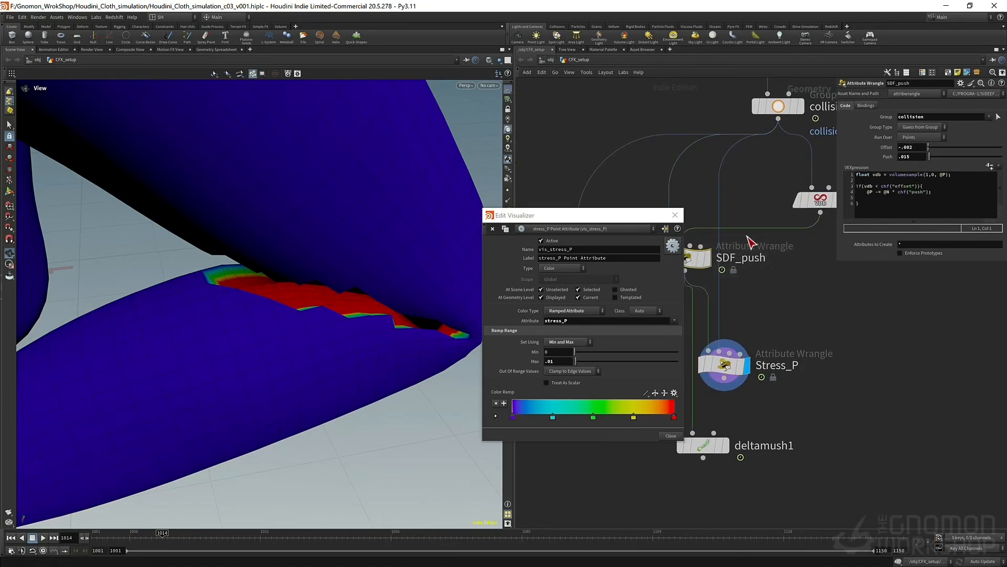
pyautogui.doubleClick(563, 363)
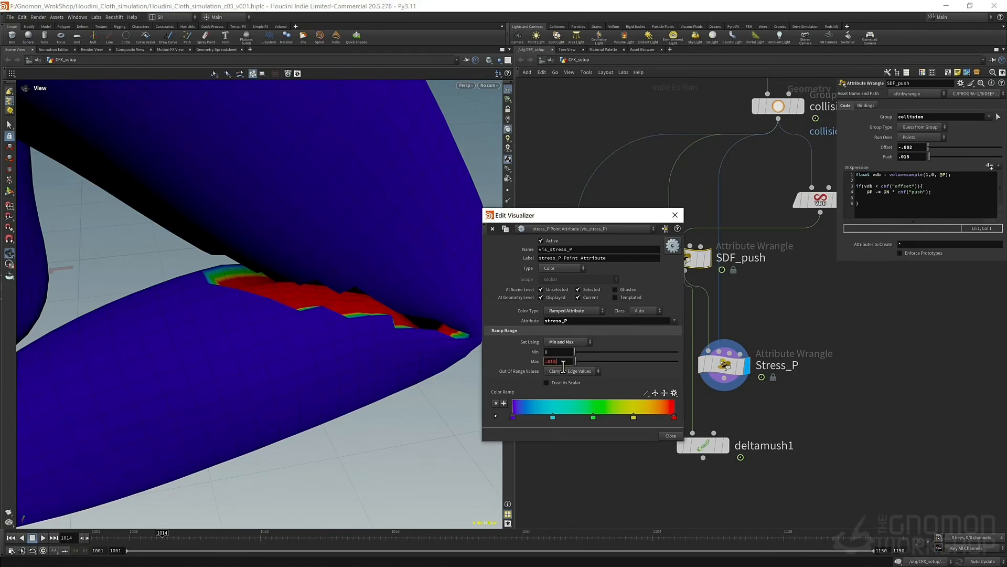
pyautogui.press('Return')
pyautogui.moveTo(281, 322); pyautogui.dragTo(367, 299)
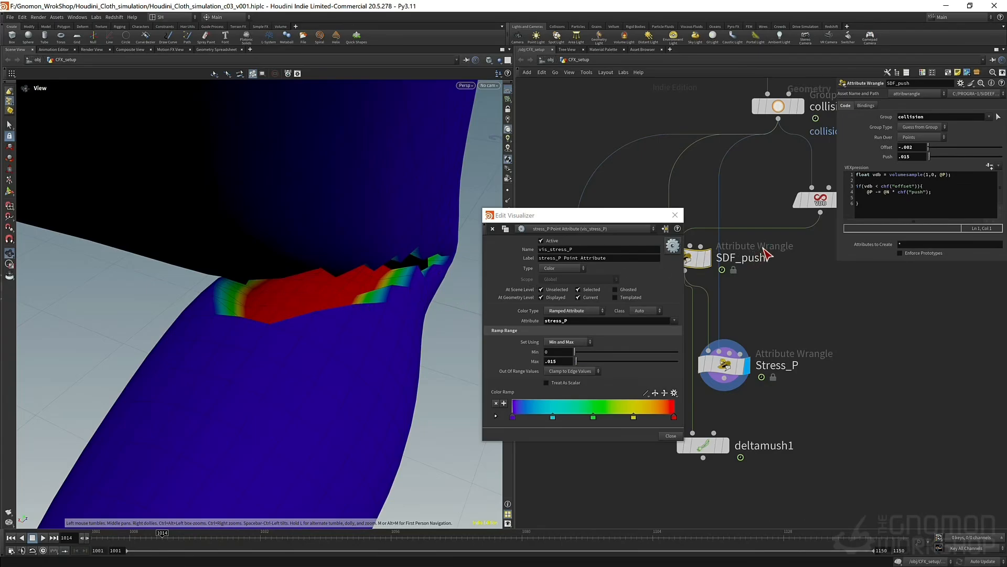
# - Return to Stress_P, set the stress_P visualizer's ramp maximum back to 1 and close its settings
pyautogui.moveTo(785, 397); pyautogui.dragTo(828, 318, button='middle')
pyautogui.click(767, 286)
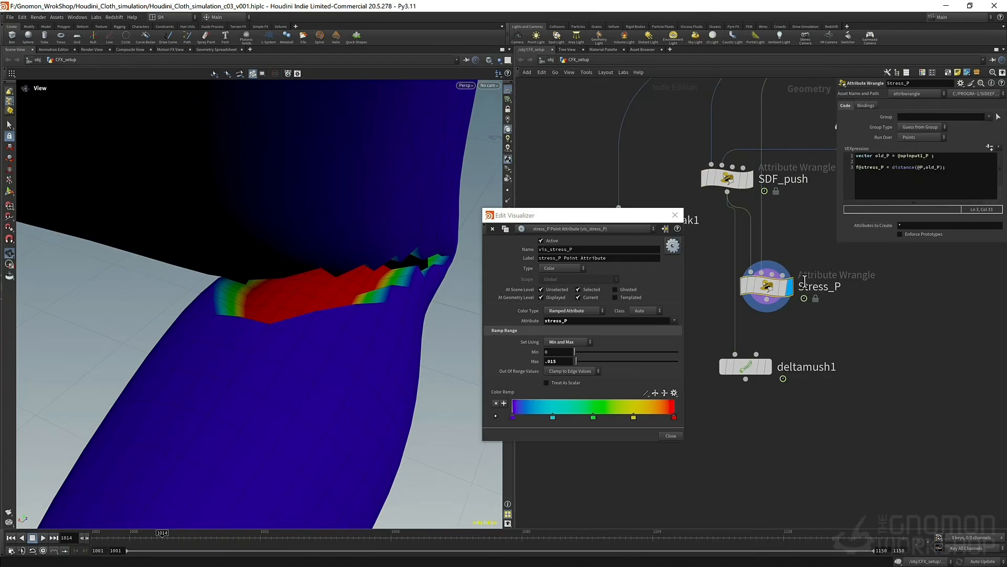
pyautogui.click(558, 362)
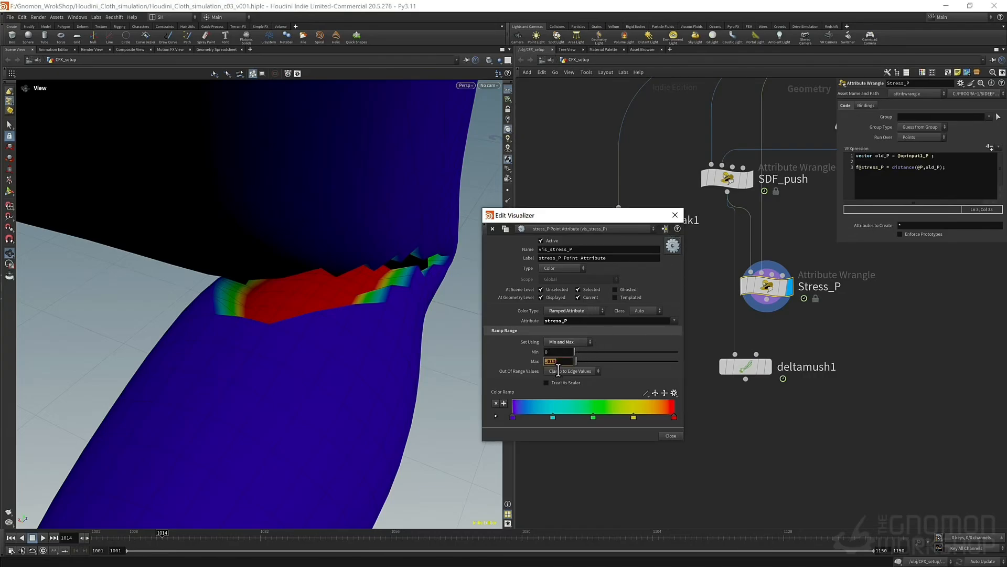
pyautogui.write('1')
pyautogui.press('Return')
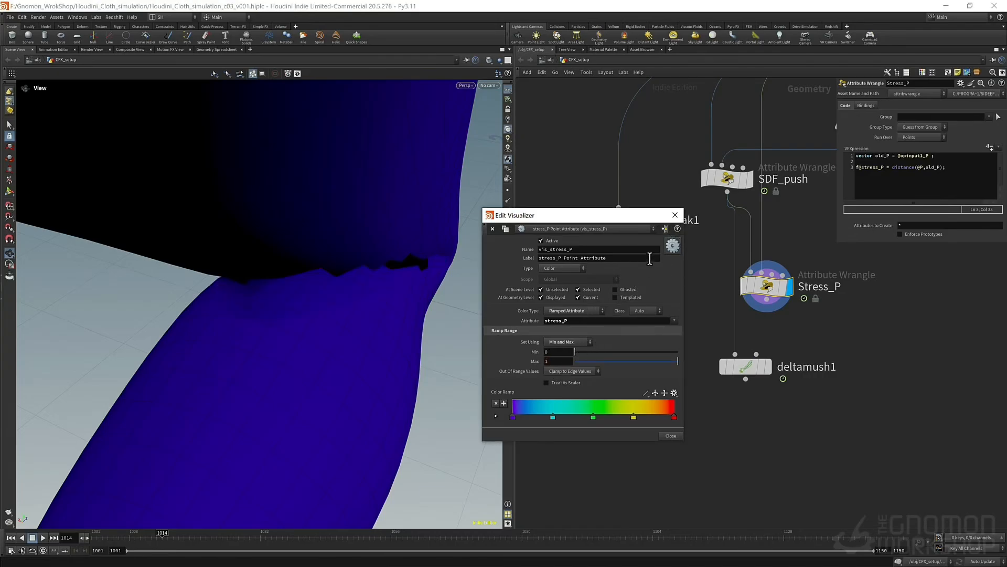
pyautogui.click(675, 215)
# - Normalize the distance in Stress_P by rewriting the line as "f@stress_P = fit(distance(@P,old_P),0,chf("push"),0,1);" and apply the code
pyautogui.click(895, 168)
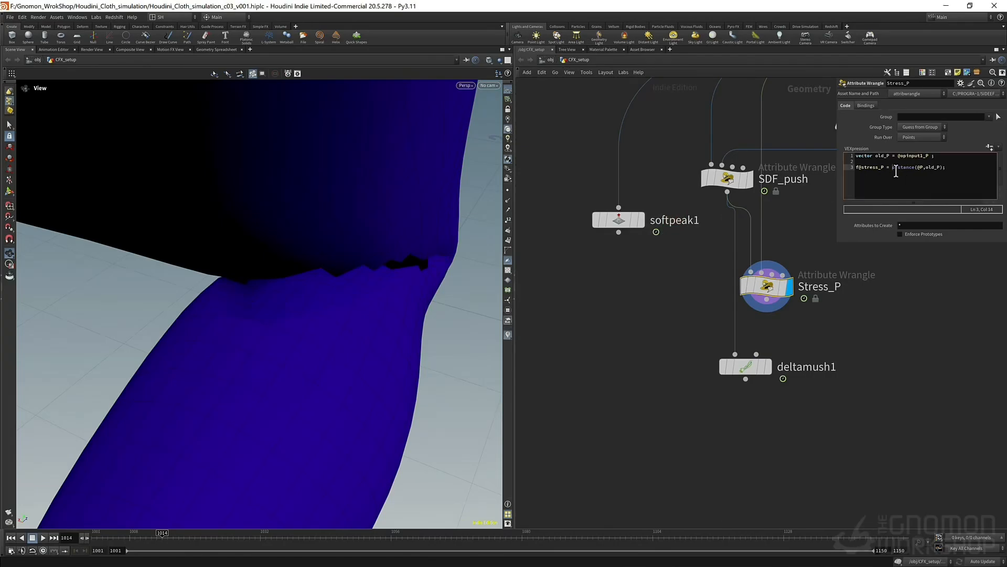
pyautogui.write('fit(')
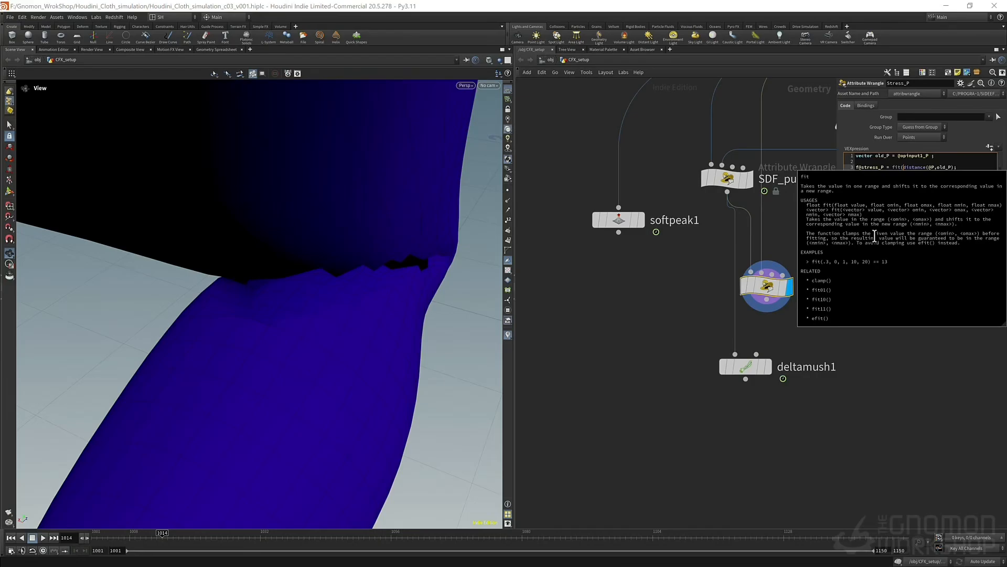
pyautogui.press('Right')
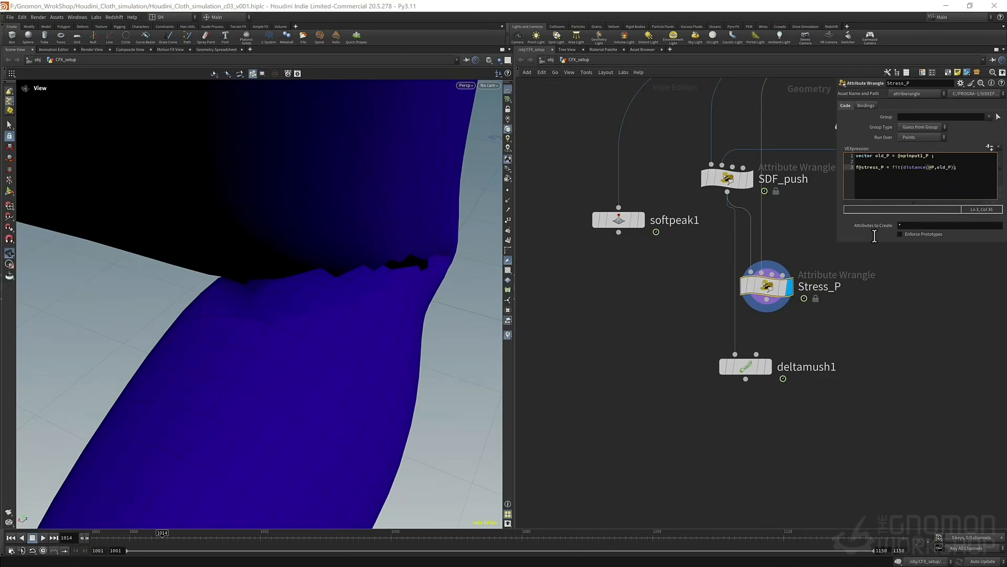
pyautogui.click(735, 178)
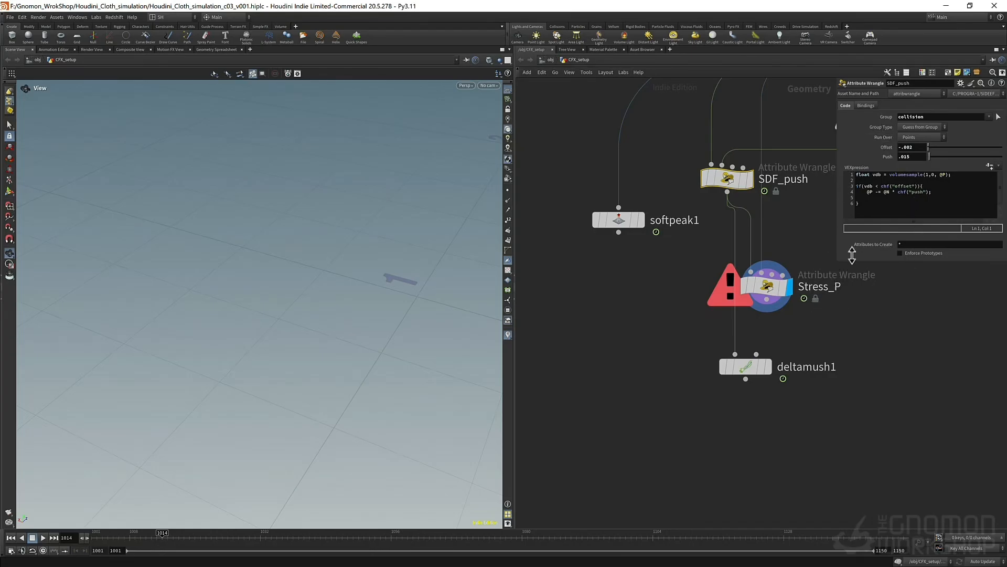
pyautogui.click(767, 286)
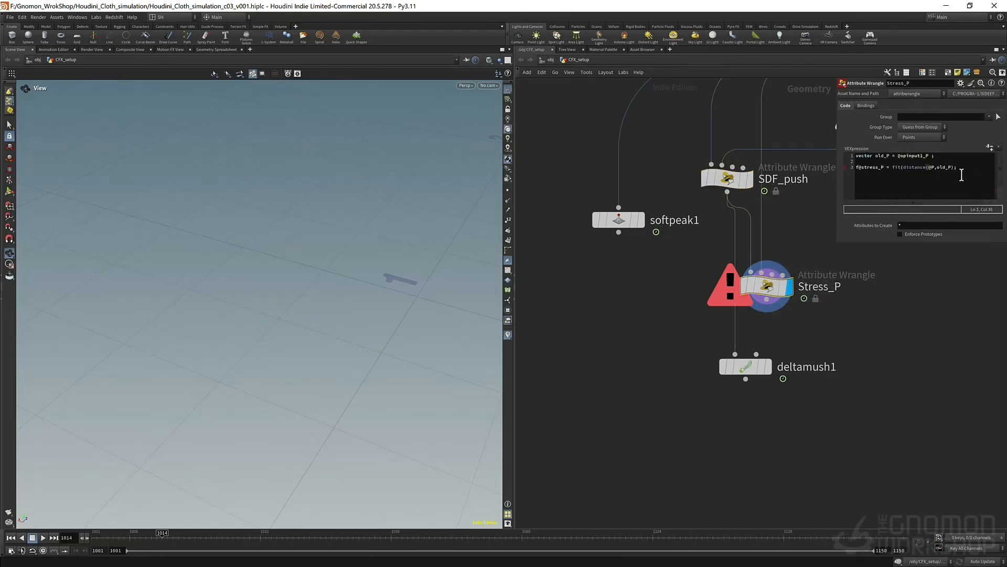
pyautogui.click(955, 168)
pyautogui.click(959, 173)
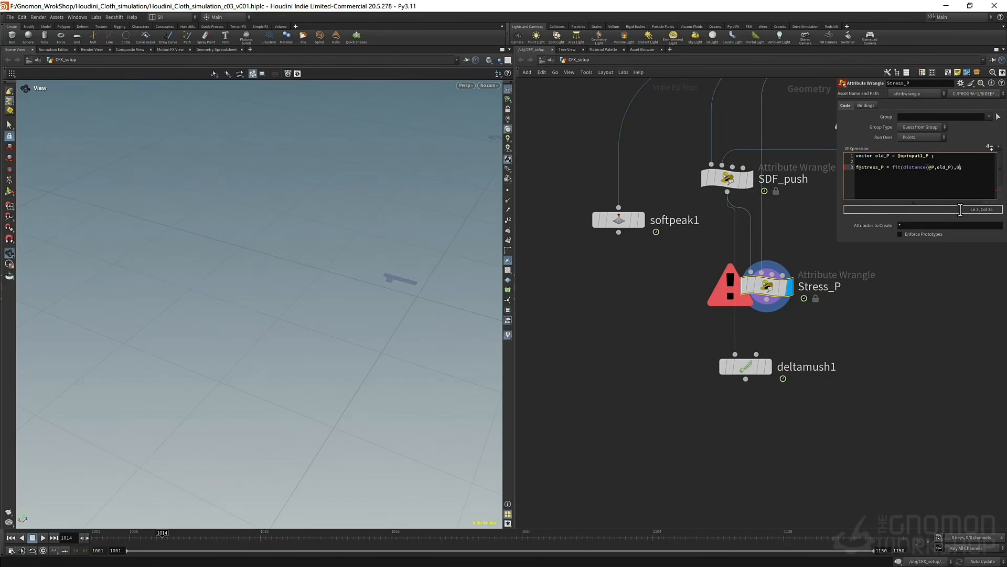
pyautogui.write(',0,chf("push')
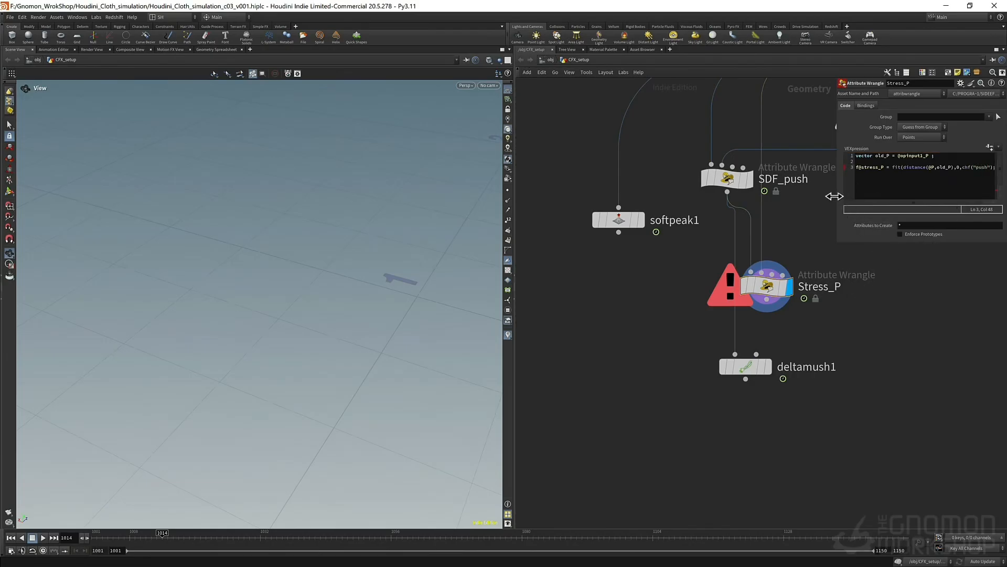
pyautogui.moveTo(838, 192); pyautogui.dragTo(659, 173)
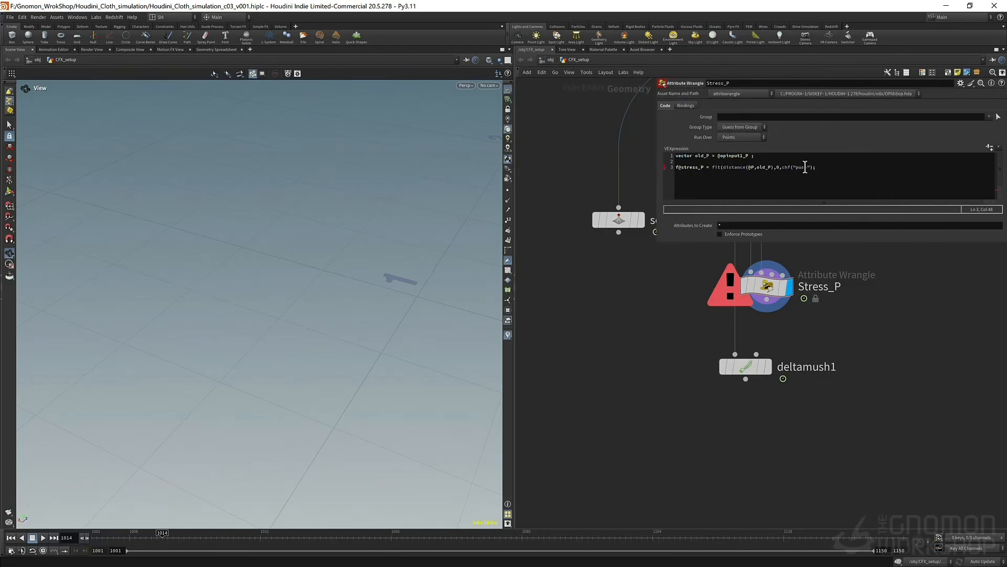
pyautogui.click(815, 169)
pyautogui.write(';')
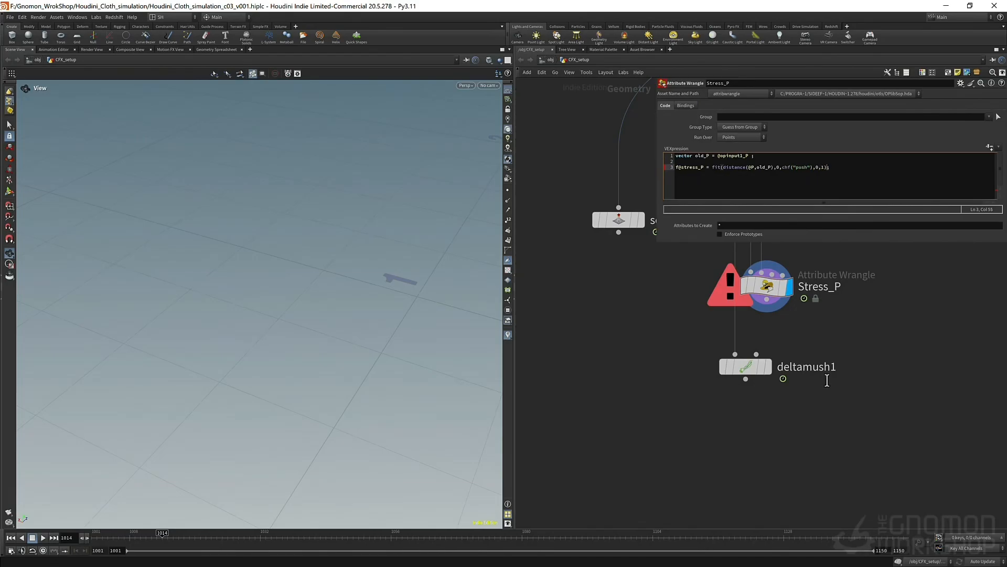
pyautogui.hotkey('ctrl', 'Return')
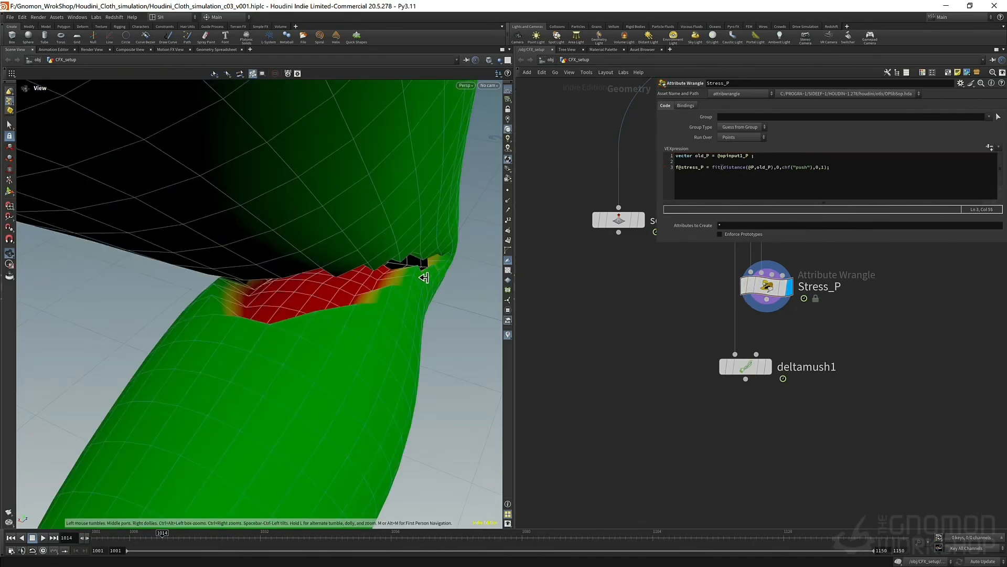
# - Create the Push parameter referenced by the Stress_P code and set it to .01
pyautogui.moveTo(397, 254); pyautogui.dragTo(225, 326, button='right')
pyautogui.moveTo(435, 226); pyautogui.dragTo(374, 249, button='right')
pyautogui.moveTo(374, 248); pyautogui.dragTo(265, 295)
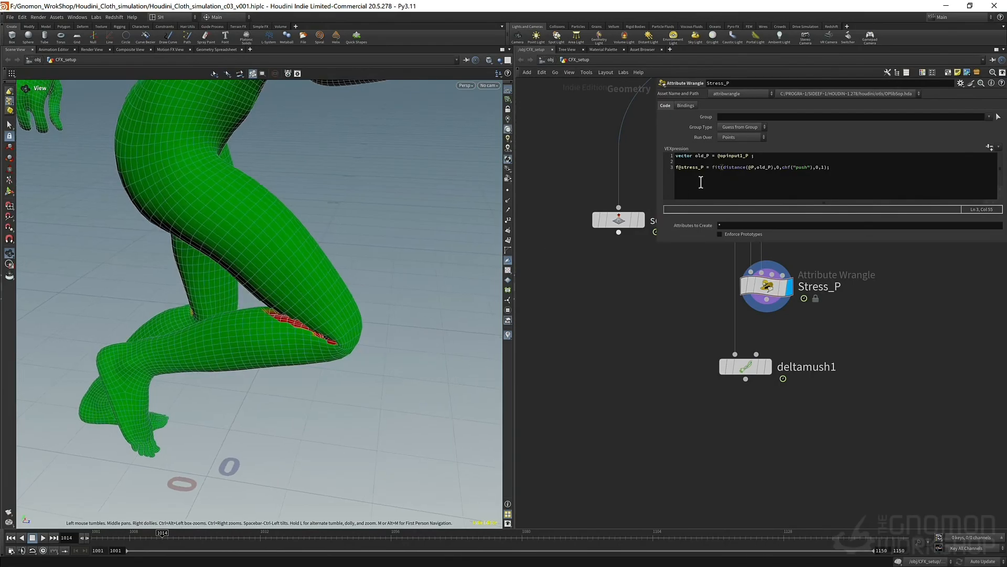
pyautogui.click(989, 148)
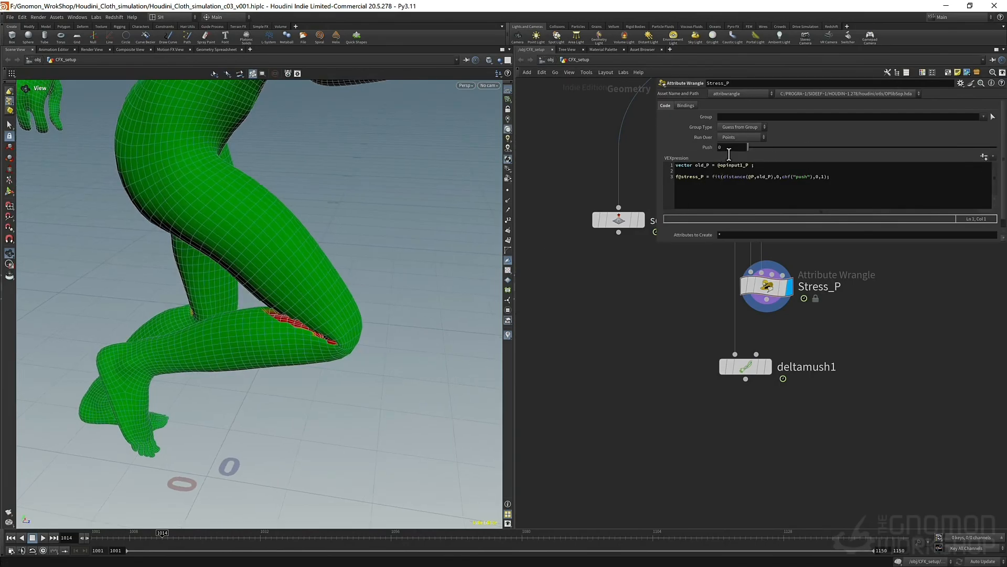
pyautogui.click(730, 148)
pyautogui.write('.01')
pyautogui.press('Return')
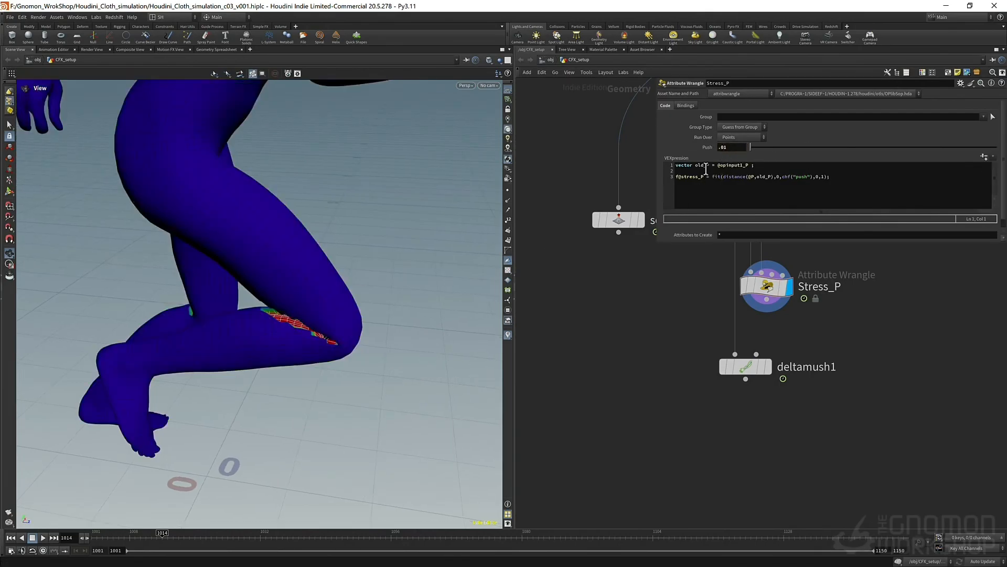
# - Copy the Push parameter of SDF_push and paste it as a relative reference into the Push parameter of Stress_P
pyautogui.moveTo(660, 344); pyautogui.dragTo(611, 417, button='middle')
pyautogui.click(678, 253)
pyautogui.rightClick(703, 158)
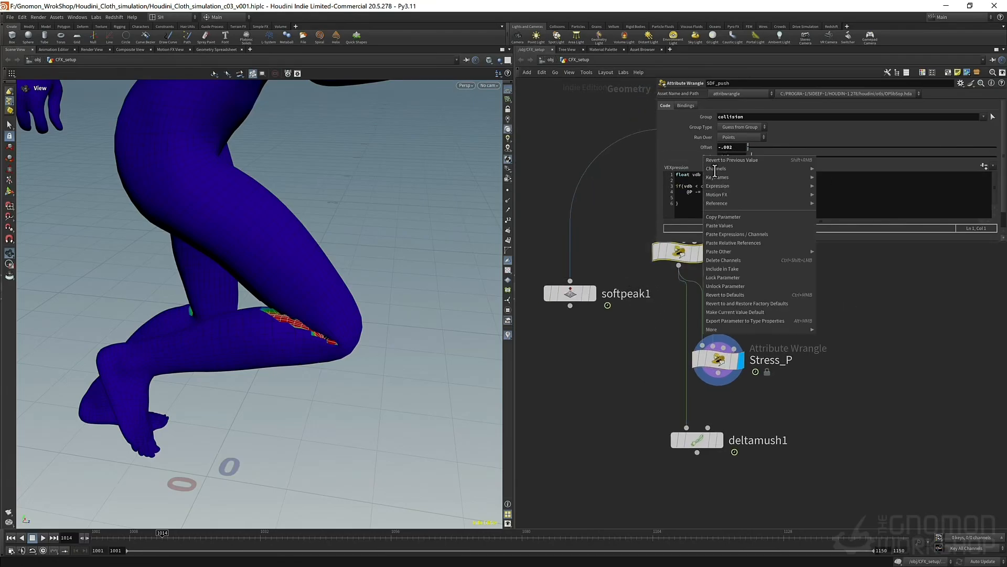
pyautogui.click(723, 226)
pyautogui.rightClick(706, 147)
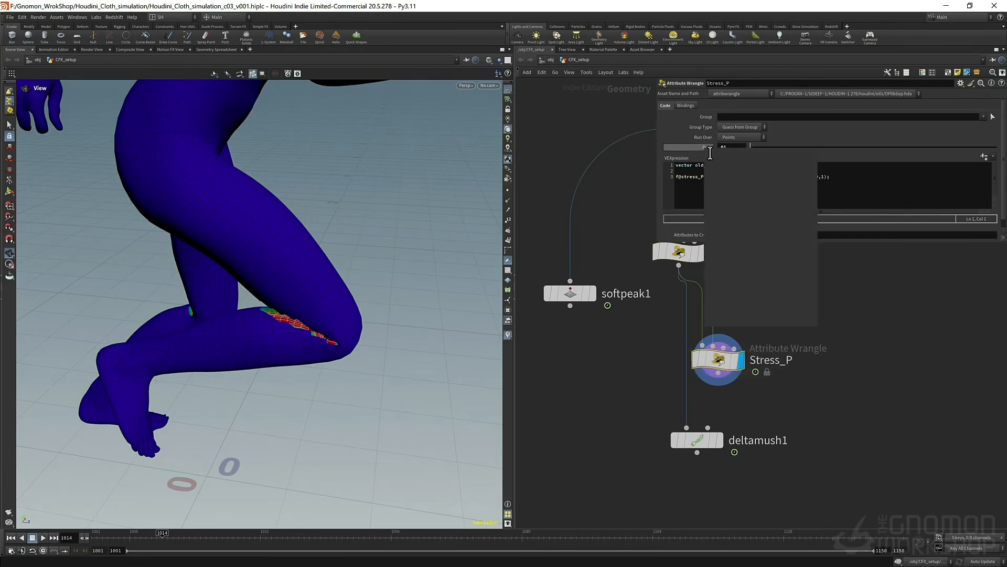
pyautogui.click(750, 244)
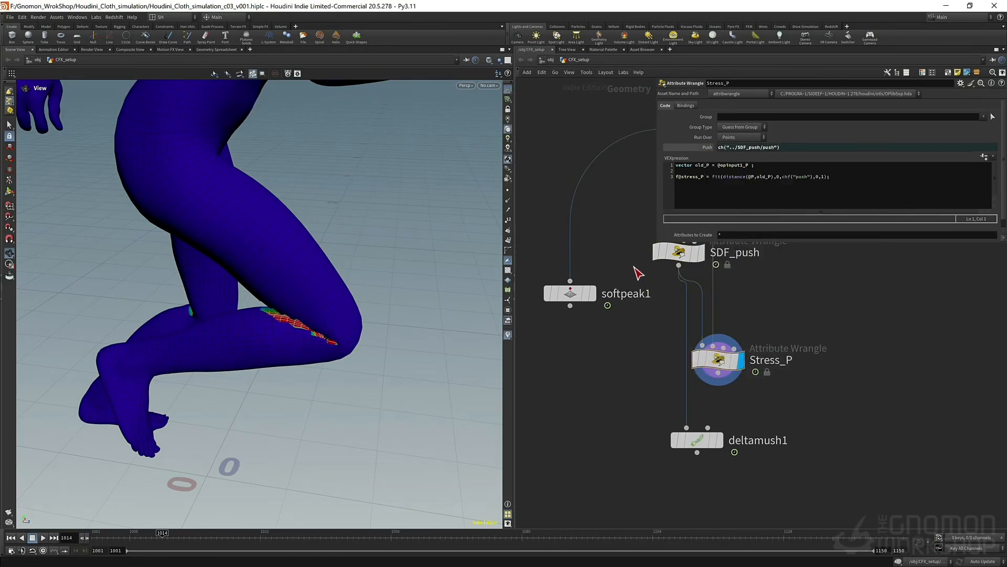
# - Try a different Push value on SDF_push and undo the change
pyautogui.click(679, 252)
pyautogui.moveTo(756, 158); pyautogui.dragTo(753, 172)
pyautogui.hotkey('ctrl', 'z')
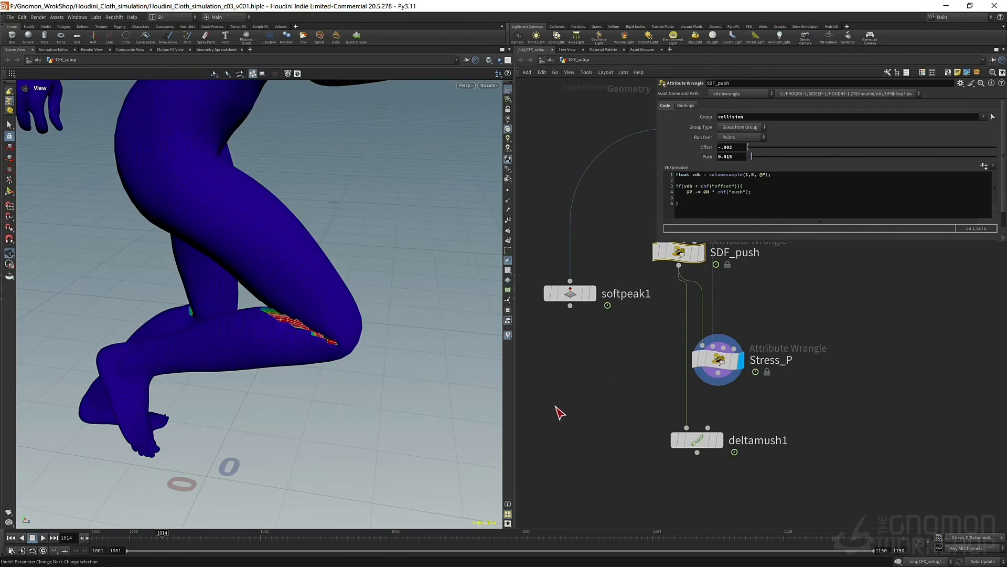
# - Rewire the first input of deltamush1 to the output of Stress_P
pyautogui.moveTo(581, 403); pyautogui.dragTo(567, 351, button='middle')
pyautogui.moveTo(661, 370); pyautogui.dragTo(625, 370, button='middle')
pyautogui.moveTo(582, 338); pyautogui.dragTo(760, 462)
pyautogui.moveTo(635, 376); pyautogui.dragTo(667, 321)
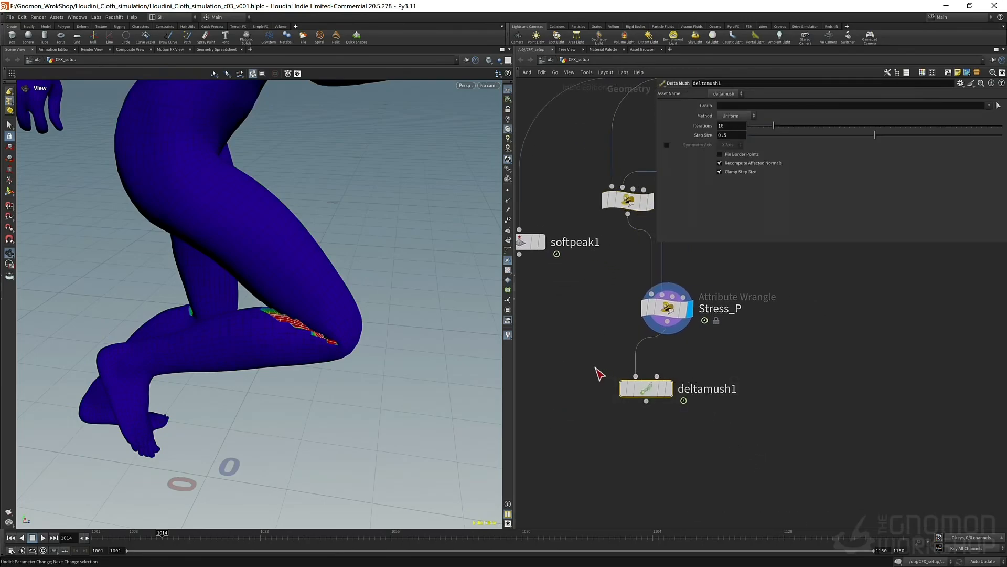
pyautogui.click(740, 108)
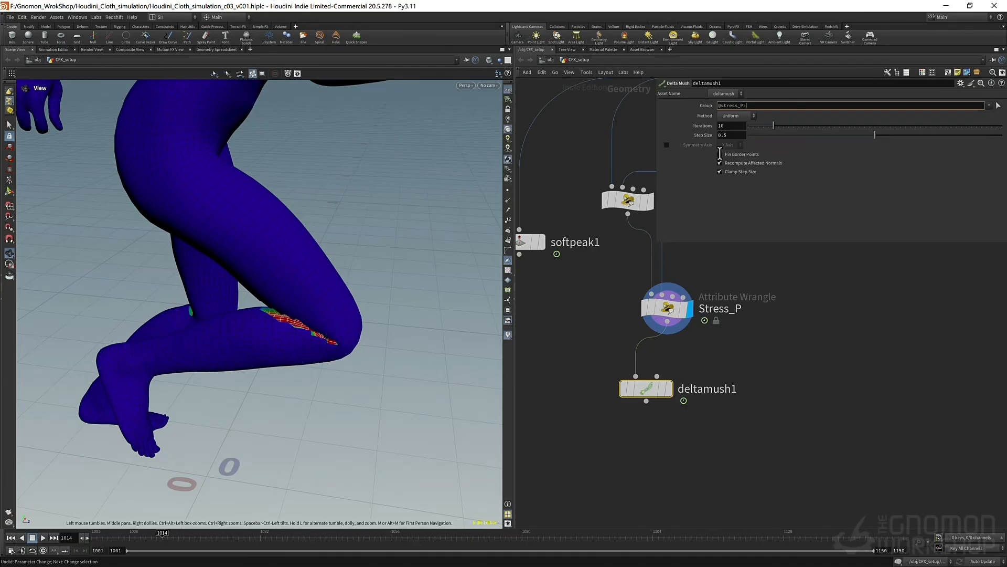
pyautogui.write('1')
pyautogui.press('Return')
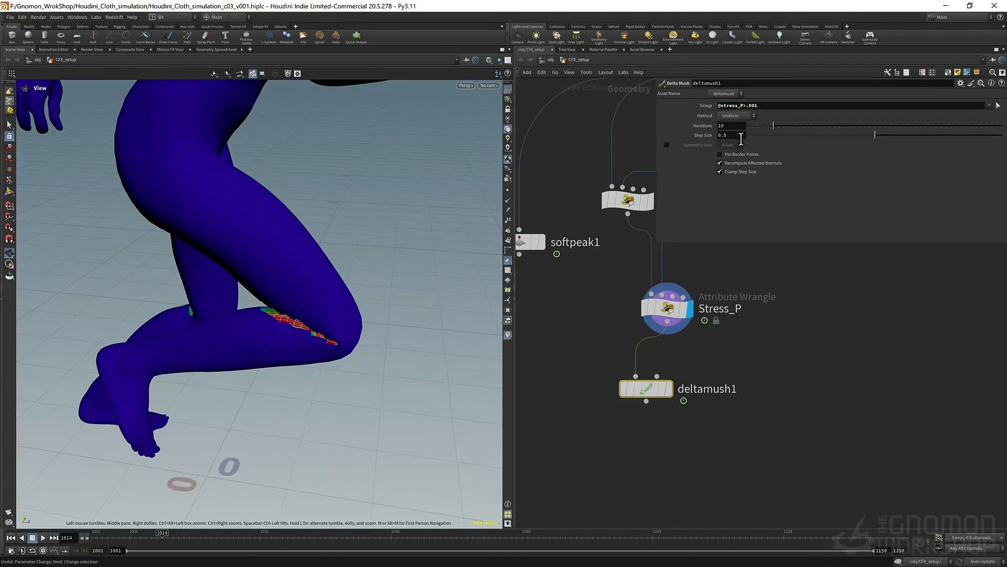
pyautogui.click(670, 389)
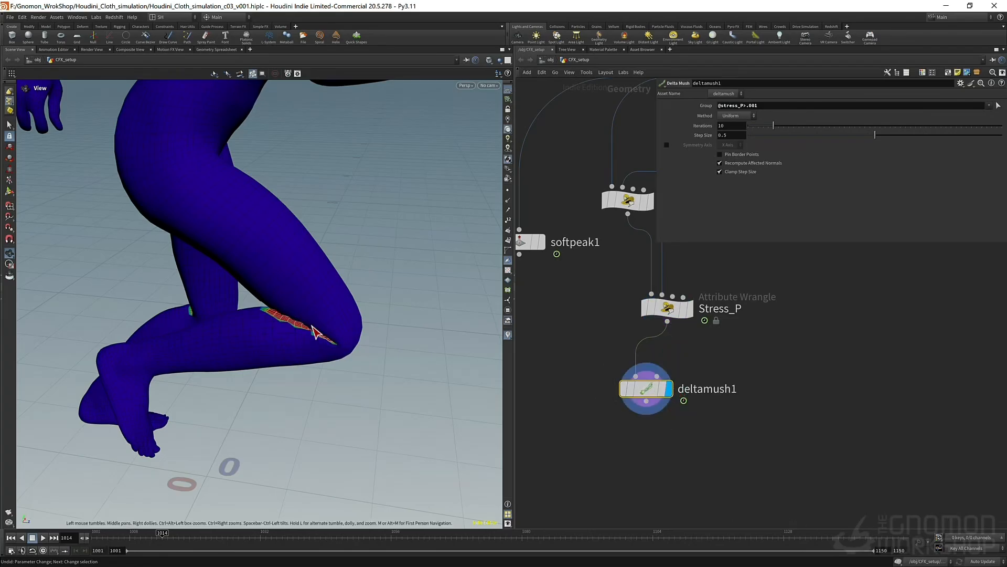
# - Compare the knee fold with deltamush1 bypassed and active, and toggle the stress_P visualizer off and on
pyautogui.moveTo(289, 330); pyautogui.dragTo(622, 294, button='right')
pyautogui.moveTo(401, 310); pyautogui.dragTo(451, 335)
pyautogui.click(626, 392)
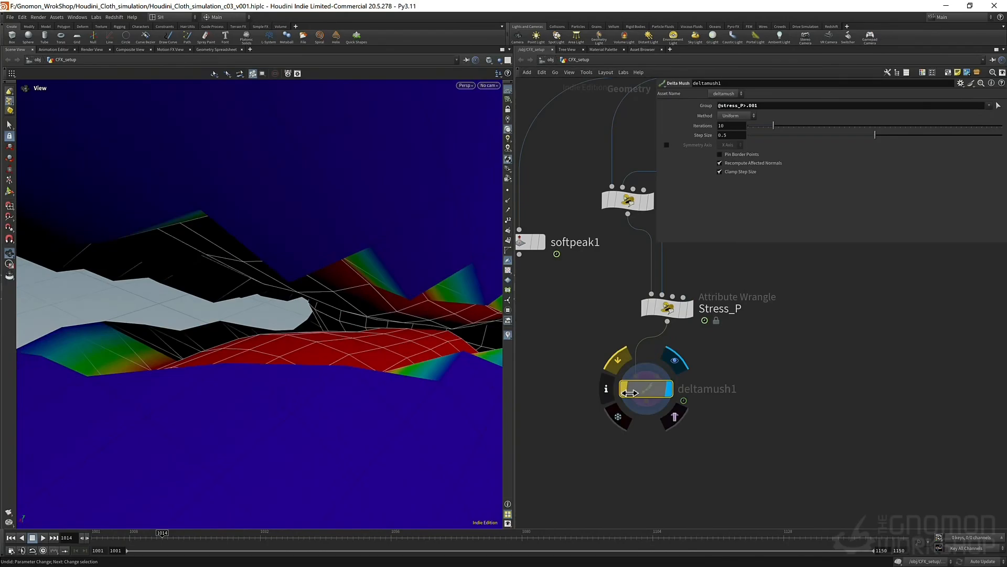
pyautogui.click(627, 393)
pyautogui.click(627, 392)
pyautogui.click(627, 392)
pyautogui.moveTo(387, 315); pyautogui.dragTo(193, 199)
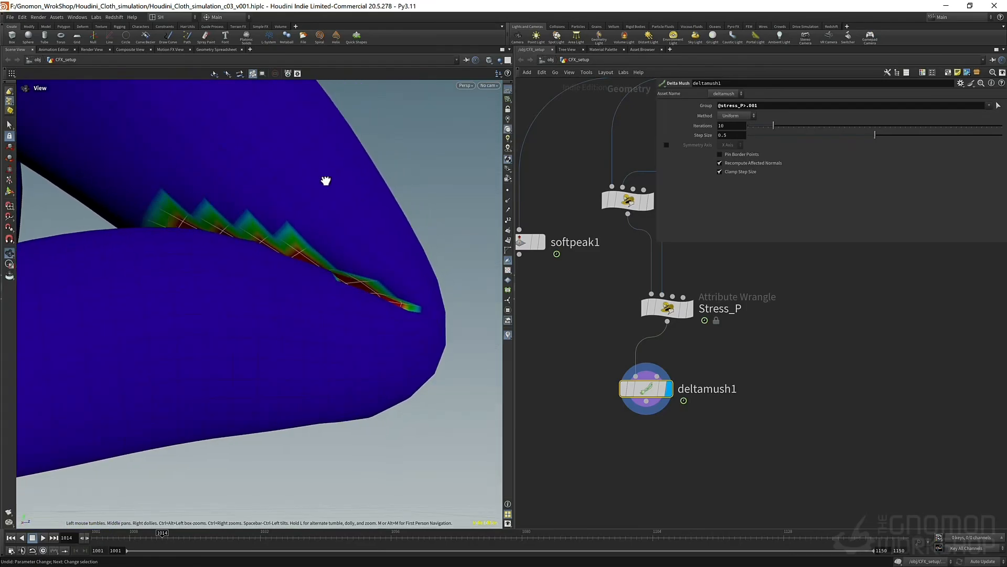
pyautogui.click(508, 335)
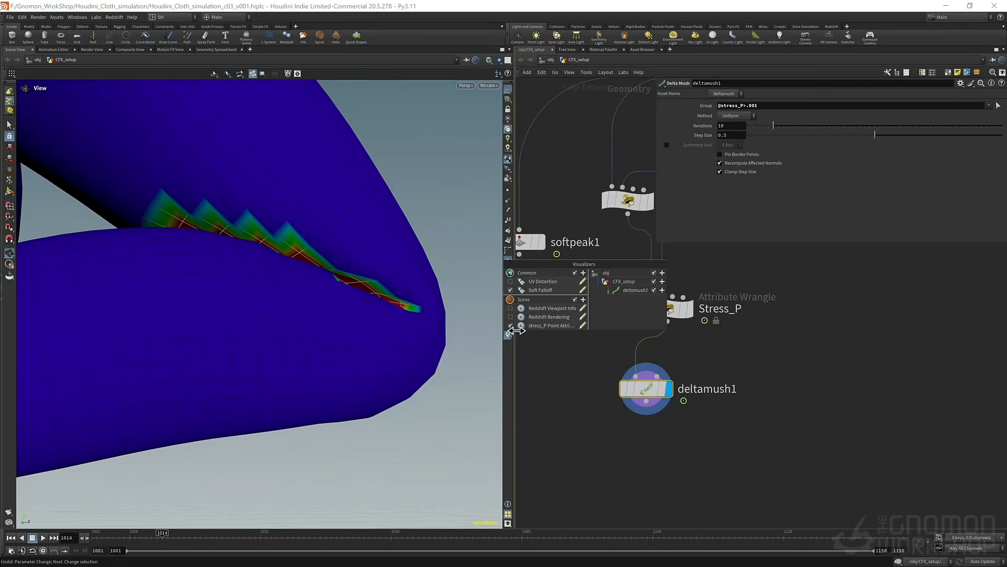
pyautogui.click(510, 326)
pyautogui.click(510, 325)
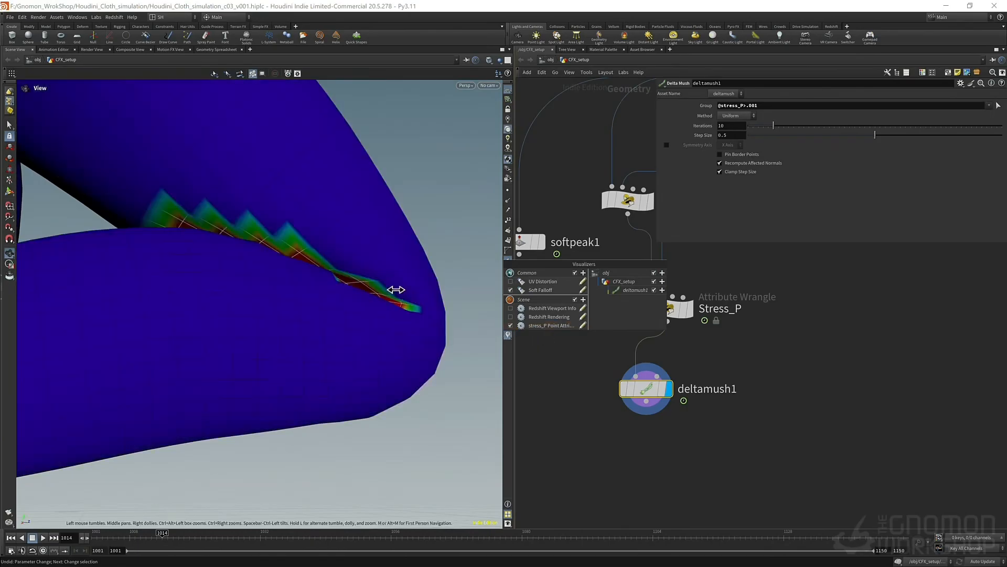
# - Insert an Attribute Blur node between Stress_P and deltamush1
pyautogui.press('Tab')
pyautogui.moveTo(584, 356)
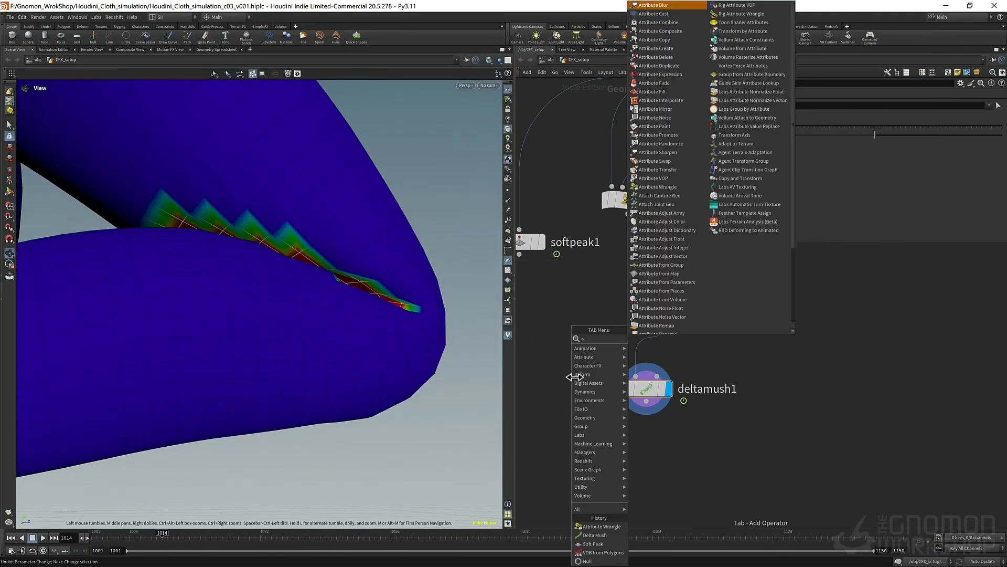
pyautogui.click(639, 5)
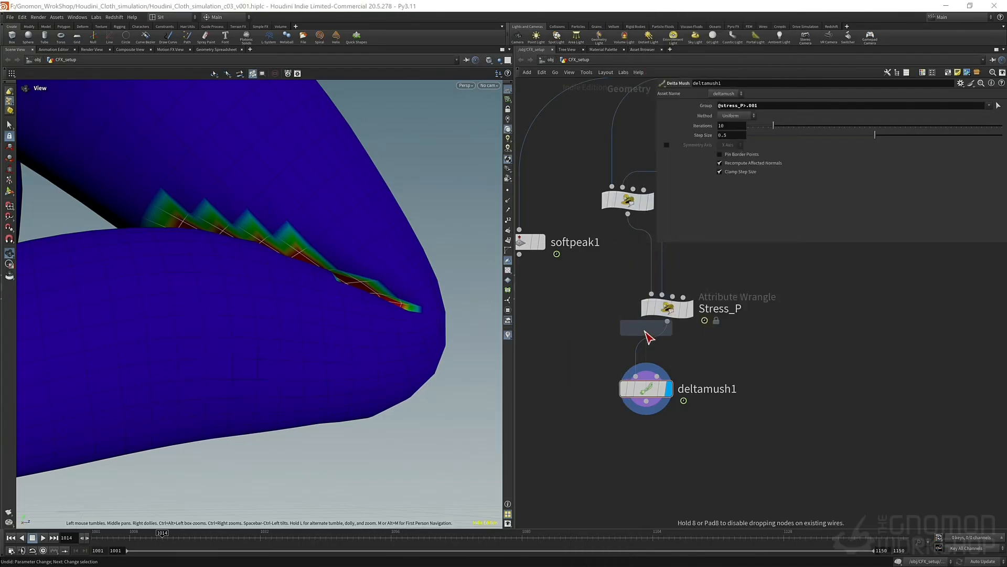
pyautogui.click(655, 351)
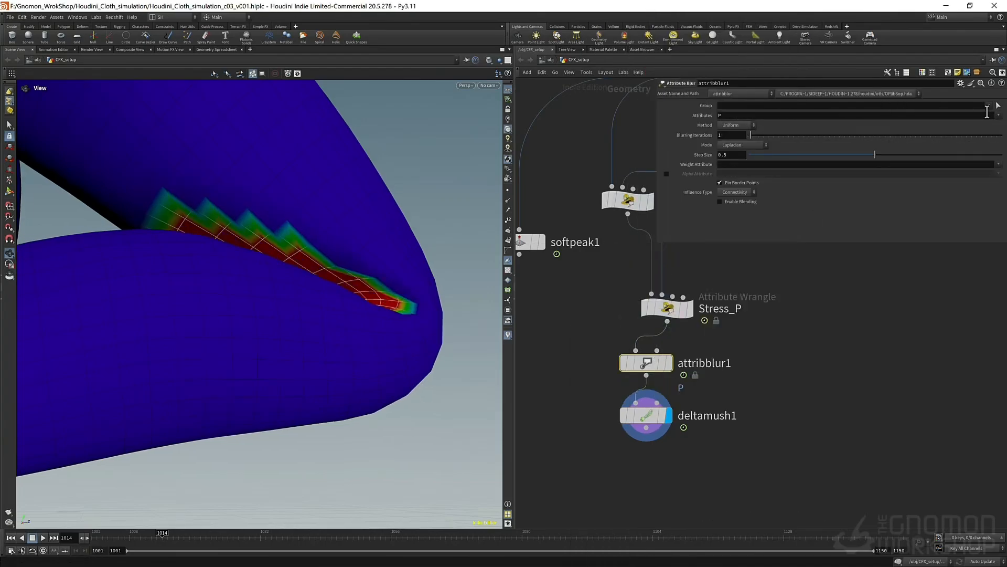
# - Make attribblur1 blur only the stress_P attribute instead of P, and disable Pin Border Points
pyautogui.click(999, 115)
pyautogui.click(980, 139)
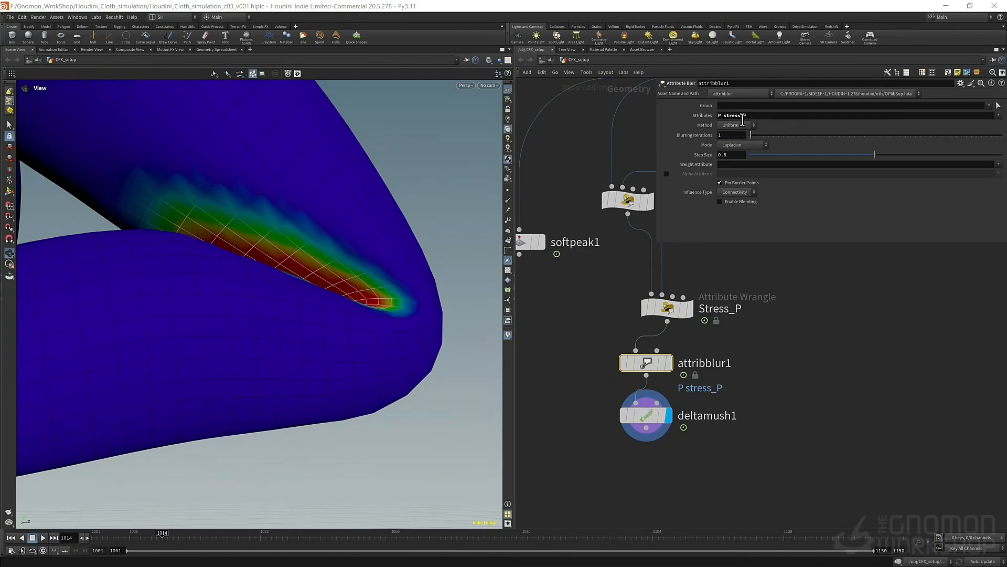
pyautogui.moveTo(726, 118); pyautogui.dragTo(641, 130)
pyautogui.press('BackSpace')
pyautogui.press('Return')
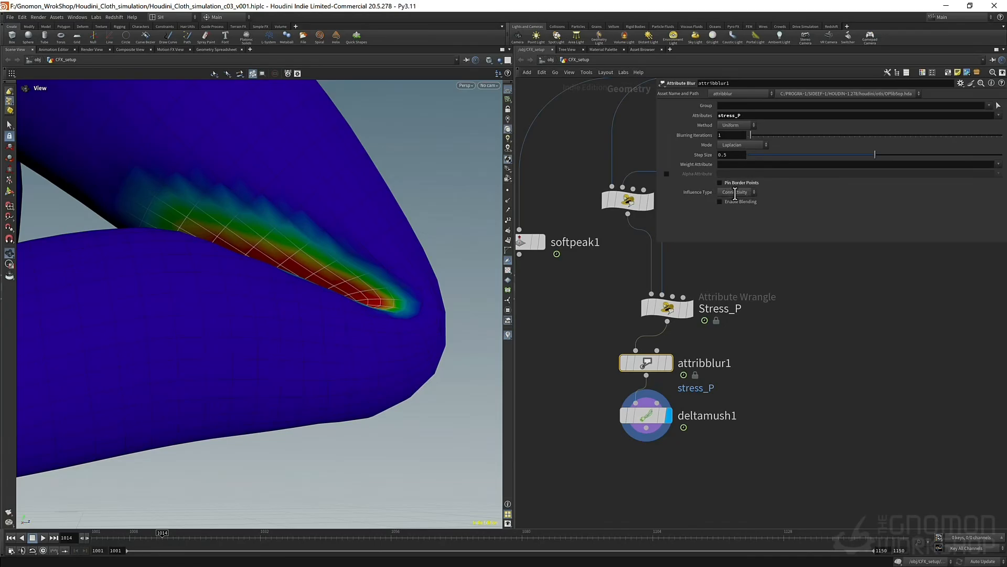
# - Set the Blurring Iterations of attribblur1 to 10 and inspect the stress falloff around the knee
pyautogui.write('0')
pyautogui.press('Return')
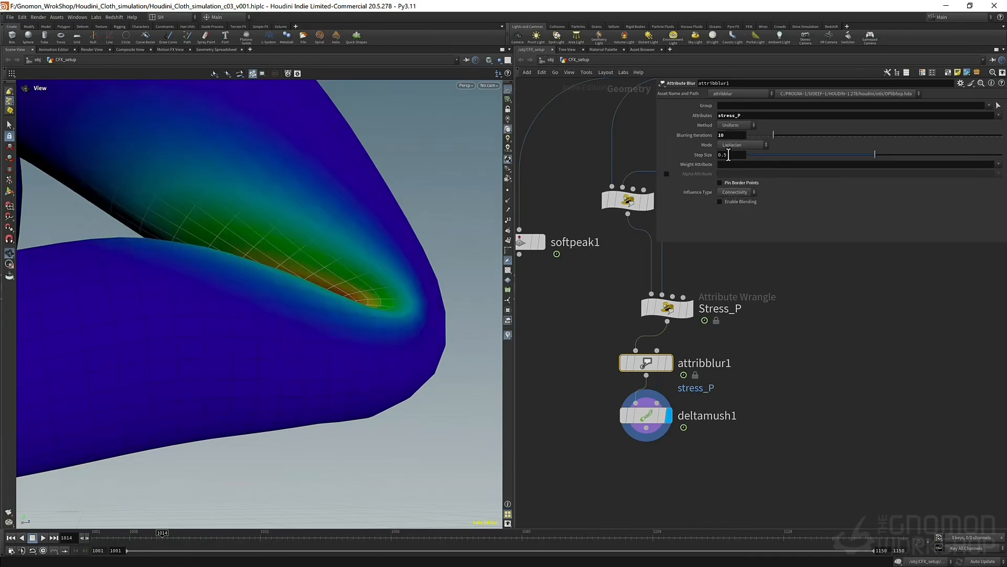
pyautogui.moveTo(325, 227); pyautogui.dragTo(294, 231, button='right')
pyautogui.click(646, 415)
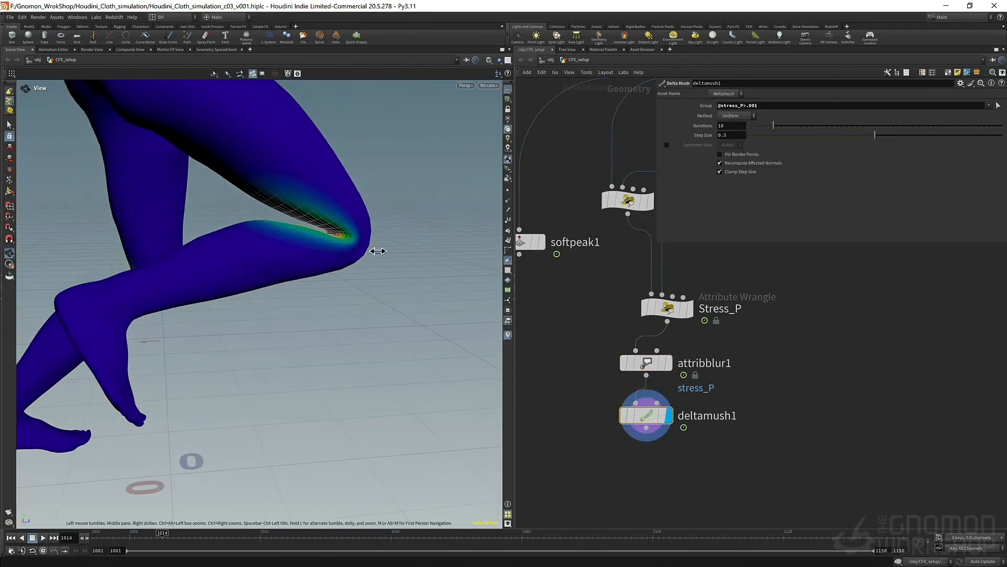
pyautogui.moveTo(378, 247); pyautogui.dragTo(406, 212)
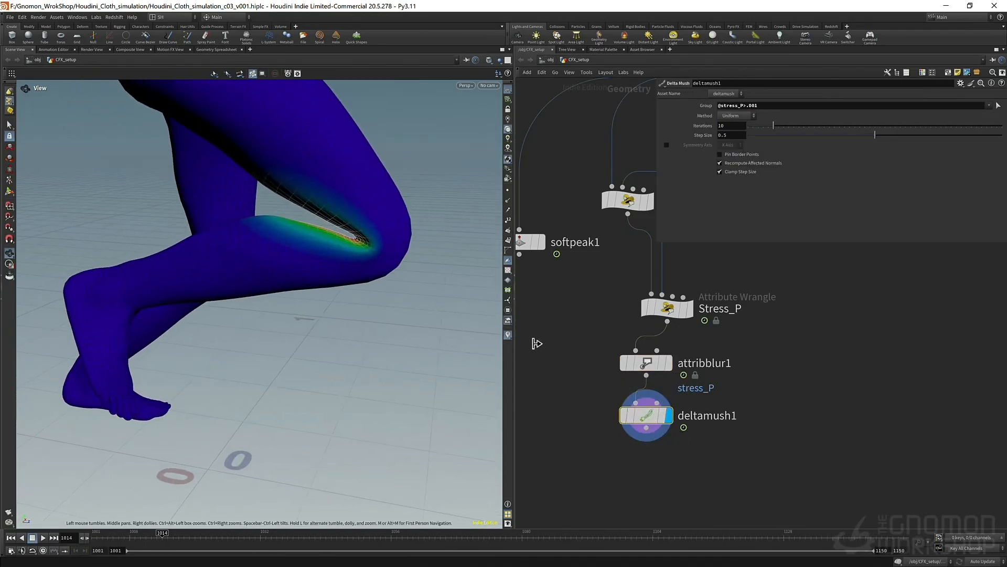
# - Turn off the stress_P visualizer and inspect the smoothed knee fold on the shaded mesh
pyautogui.rightClick(508, 335)
pyautogui.click(509, 328)
pyautogui.moveTo(359, 270); pyautogui.dragTo(400, 223, button='right')
pyautogui.moveTo(400, 222); pyautogui.dragTo(276, 279)
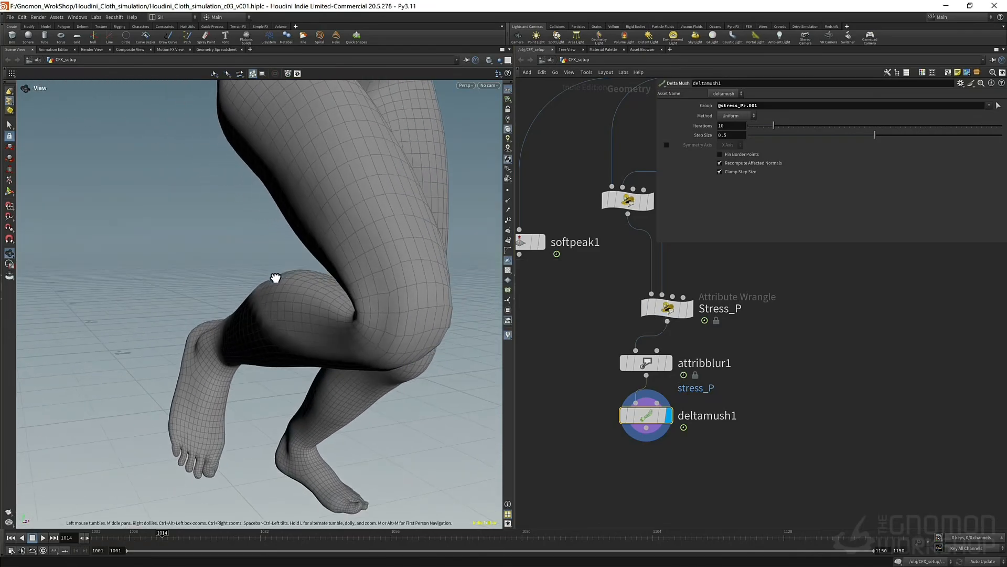
pyautogui.moveTo(276, 278); pyautogui.dragTo(292, 295, button='right')
pyautogui.moveTo(292, 295); pyautogui.dragTo(272, 303)
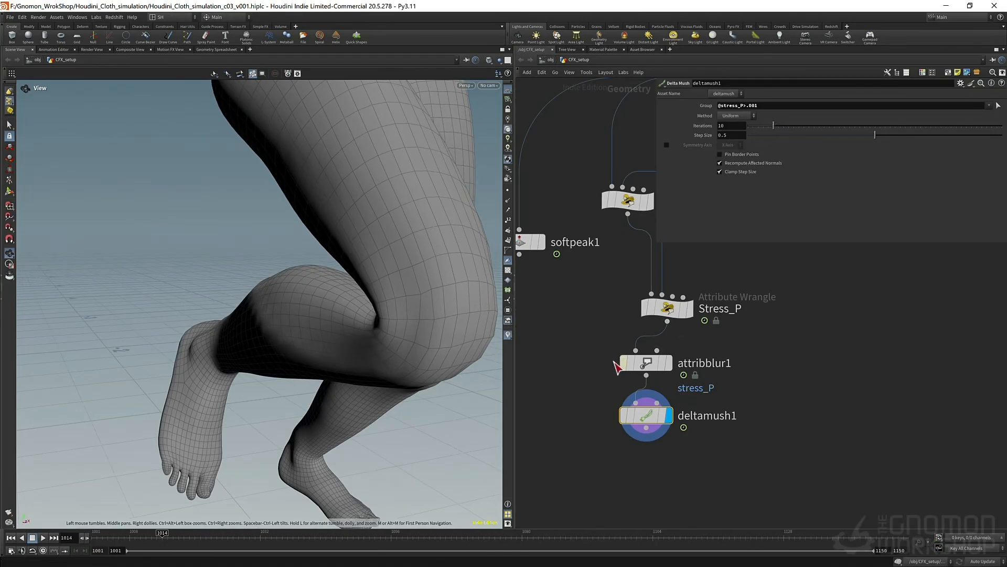
# - Set the Iterations of deltamush1 to 5
pyautogui.click(742, 125)
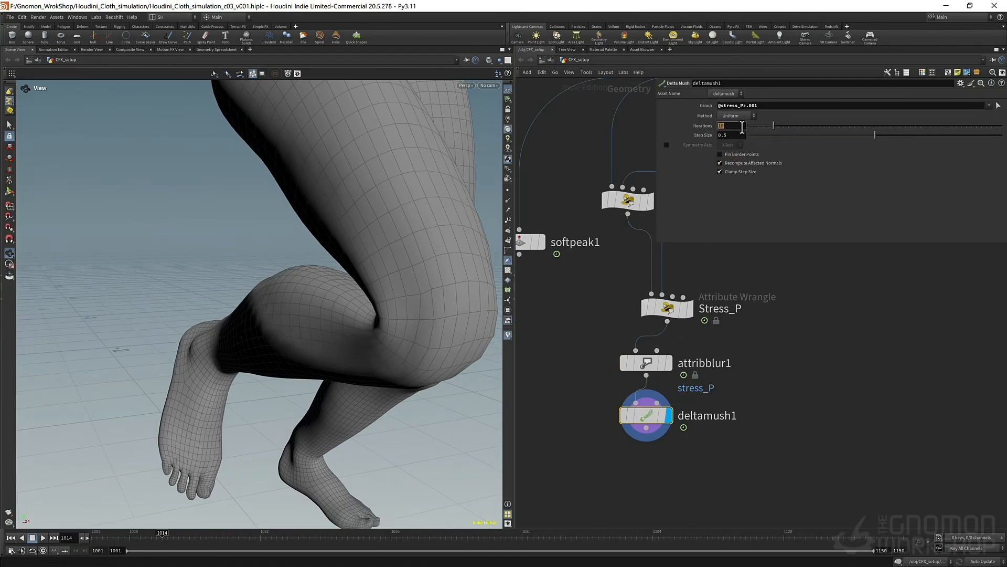
pyautogui.write('5')
pyautogui.press('Return')
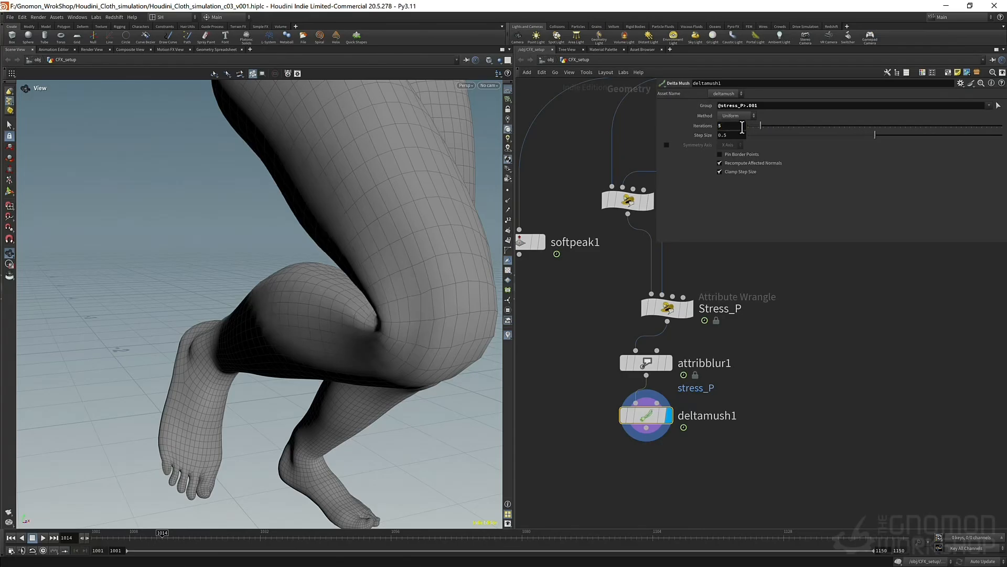
# - Try fewer Blurring Iterations on attribblur1 and set the value back to 10
pyautogui.click(646, 363)
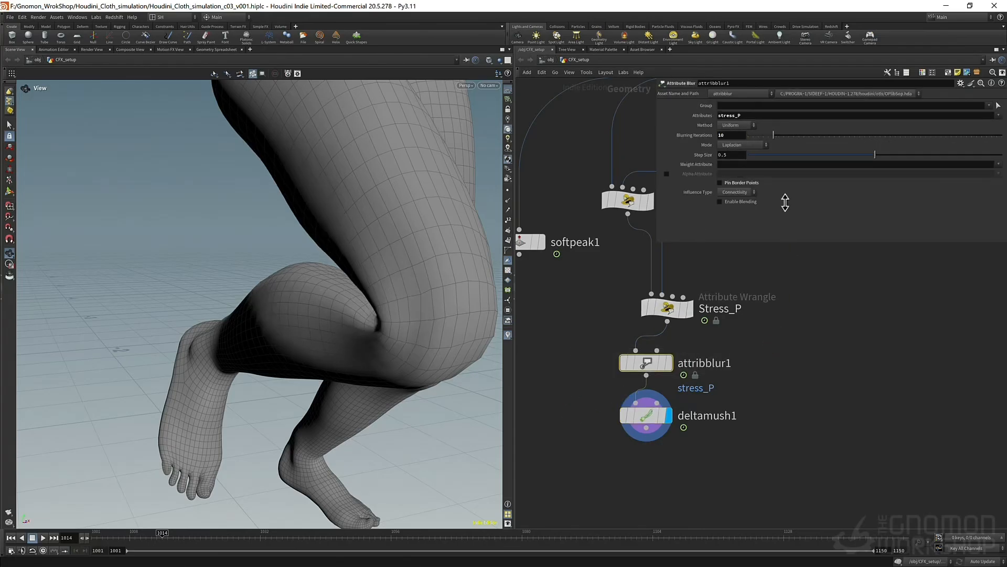
pyautogui.moveTo(771, 142)
pyautogui.mouseDown()
pyautogui.moveTo(749, 149)
pyautogui.moveTo(769, 159)
pyautogui.mouseUp()
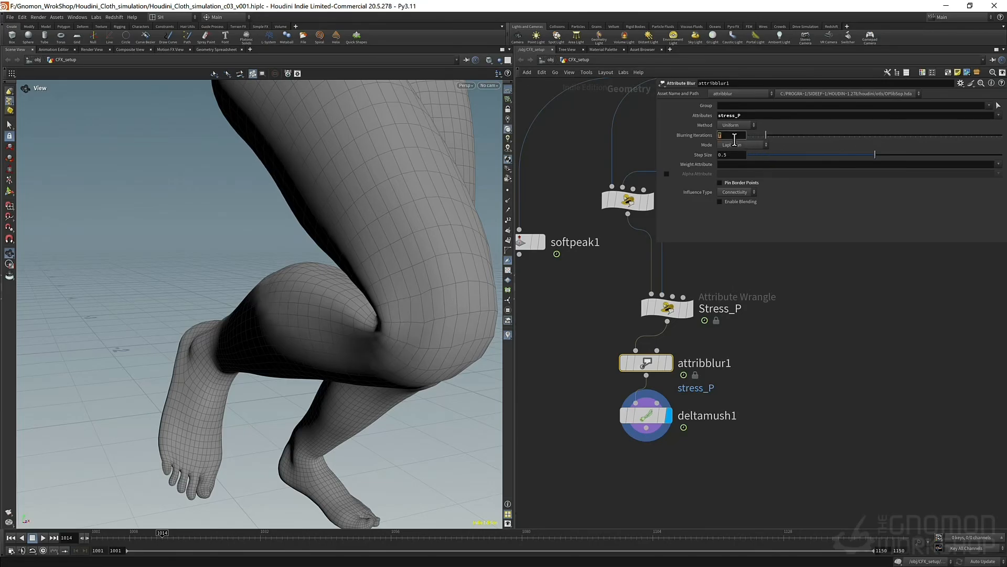
pyautogui.press('Return')
# - Examine the deltamush1 result around the bent knee, thigh and calf from several angles
pyautogui.keyDown('alt'); pyautogui.moveTo(283, 319); pyautogui.dragTo(373, 311); pyautogui.keyUp('alt')
pyautogui.keyDown('alt'); pyautogui.moveTo(373, 311); pyautogui.dragTo(285, 338, button='right'); pyautogui.keyUp('alt')
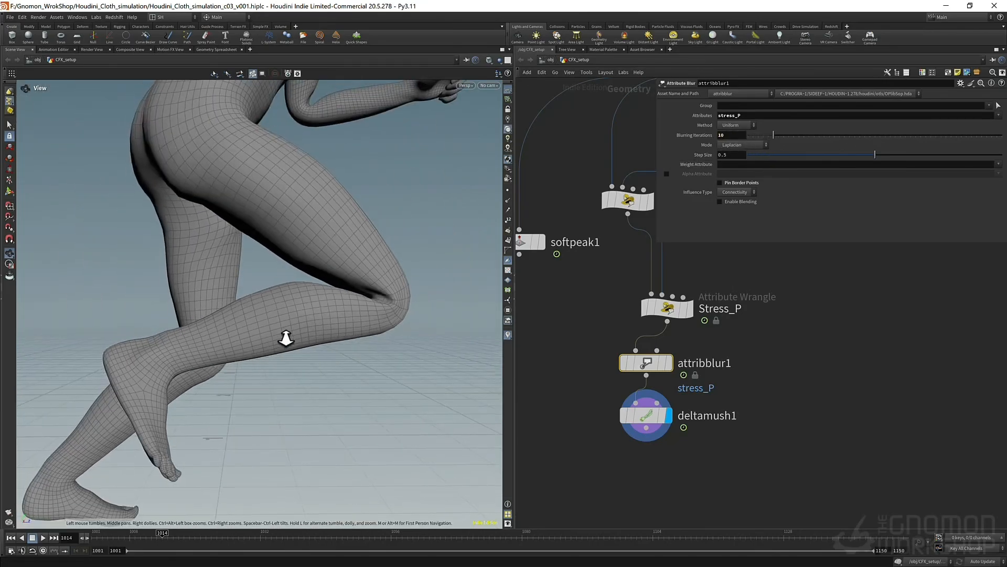
pyautogui.keyDown('alt'); pyautogui.moveTo(286, 339); pyautogui.dragTo(345, 324); pyautogui.keyUp('alt')
pyautogui.moveTo(589, 423); pyautogui.dragTo(581, 333, button='middle')
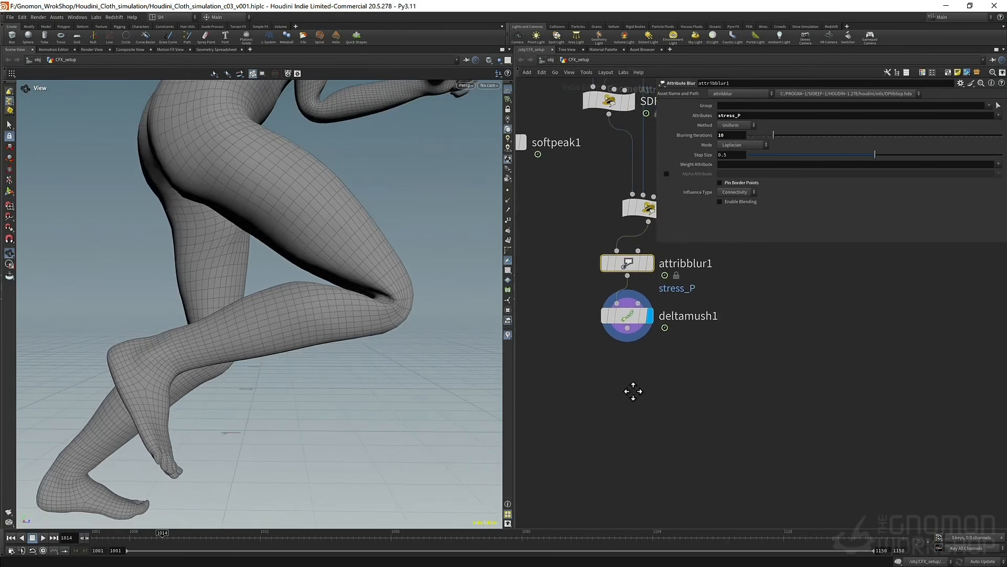
pyautogui.moveTo(634, 392); pyautogui.dragTo(570, 335, button='middle')
pyautogui.click(570, 335)
pyautogui.keyDown('alt'); pyautogui.moveTo(378, 304); pyautogui.dragTo(360, 304, button='right'); pyautogui.keyUp('alt')
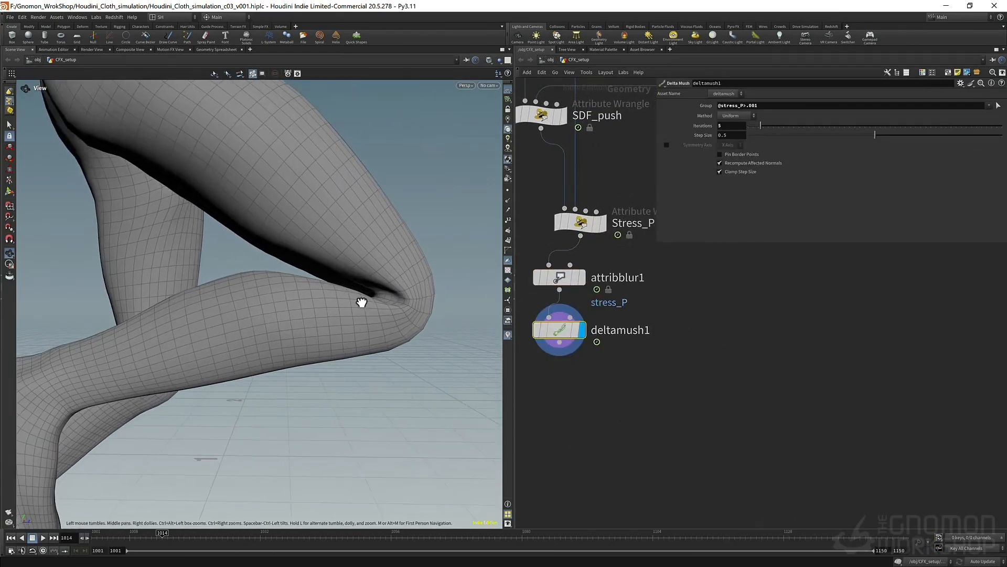
pyautogui.keyDown('alt'); pyautogui.moveTo(360, 304); pyautogui.dragTo(283, 311); pyautogui.keyUp('alt')
pyautogui.keyDown('alt'); pyautogui.moveTo(283, 312); pyautogui.dragTo(376, 299, button='right'); pyautogui.keyUp('alt')
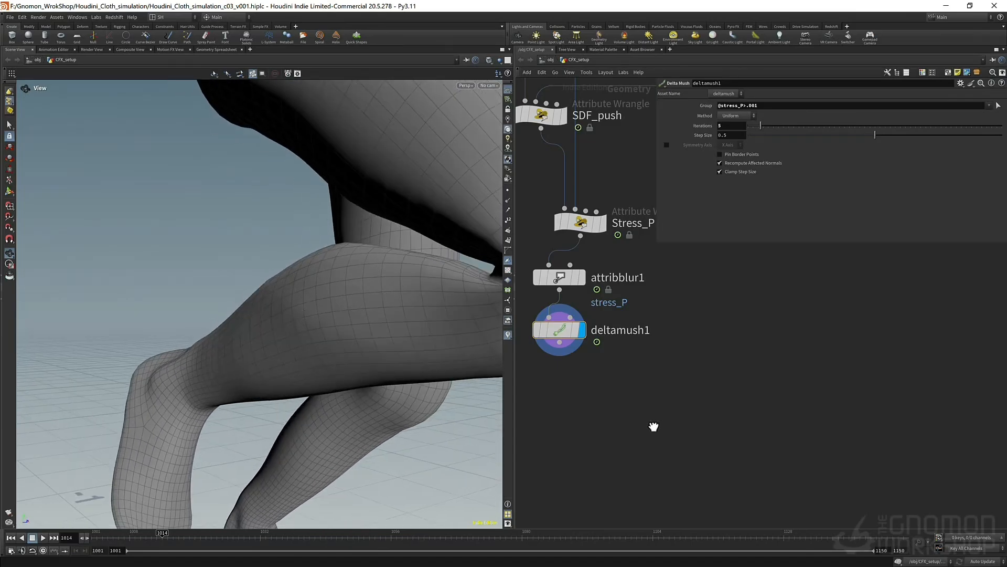
# - Add a second Delta Mush node below deltamush1 and connect its first input to deltamush1's output
pyautogui.press('Tab')
pyautogui.click(638, 535)
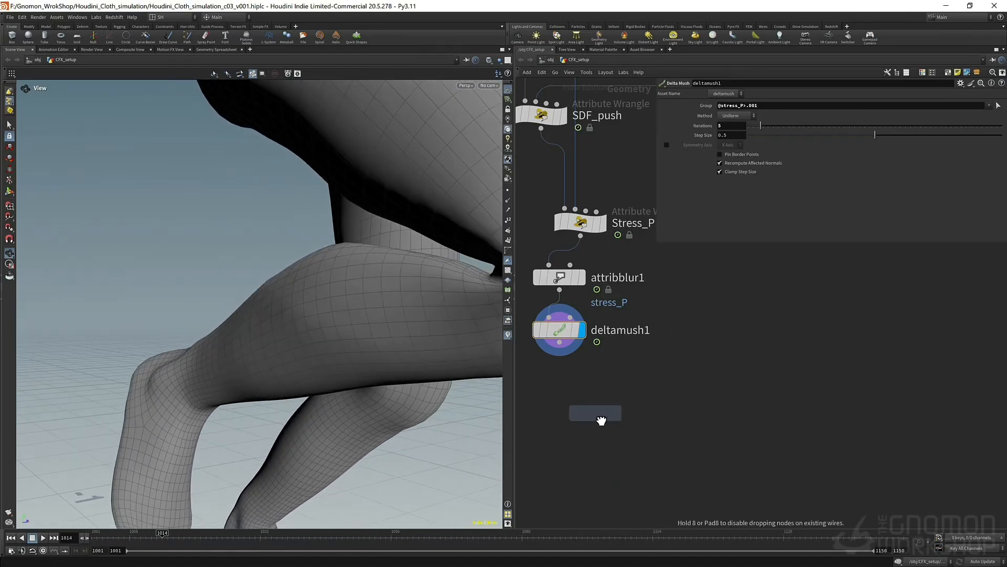
pyautogui.click(583, 395)
pyautogui.moveTo(583, 397); pyautogui.dragTo(559, 342)
pyautogui.moveTo(637, 389); pyautogui.dragTo(611, 441, button='middle')
pyautogui.scroll(-2, 610, 441)
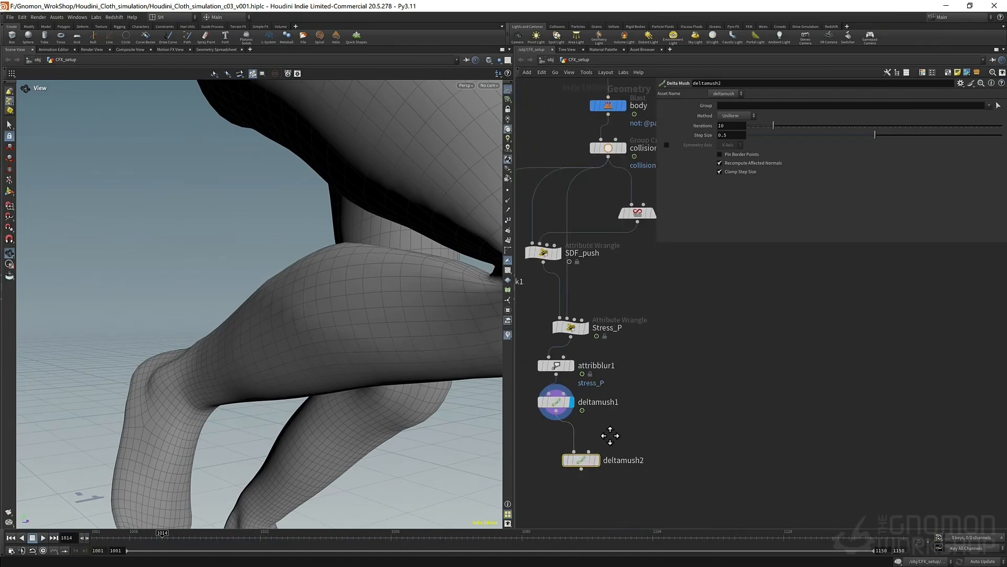
# - Add a Time Shift node beside the Delta Mush chain, with its input connected to the body node's output
pyautogui.scroll(-2, 634, 412)
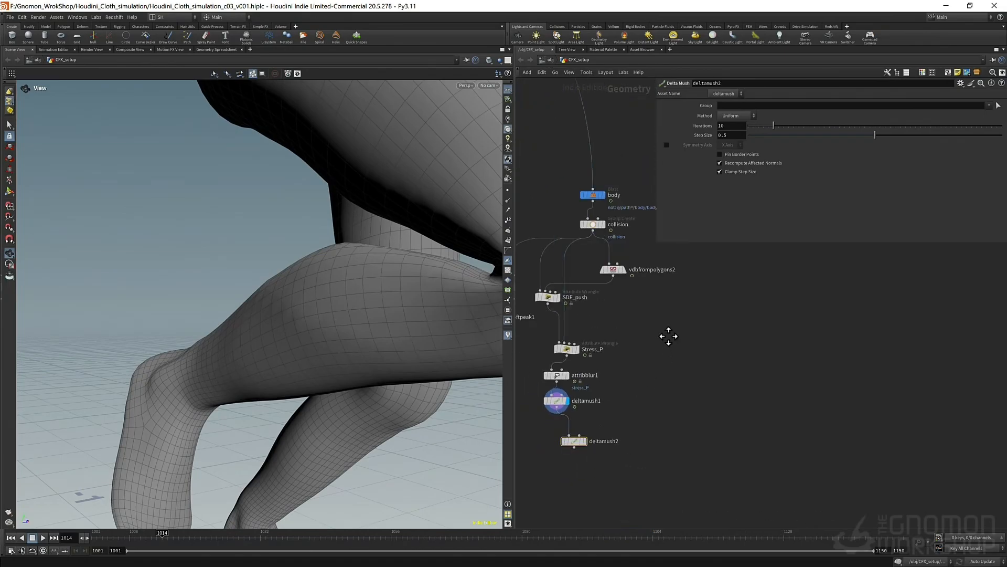
pyautogui.press('Tab')
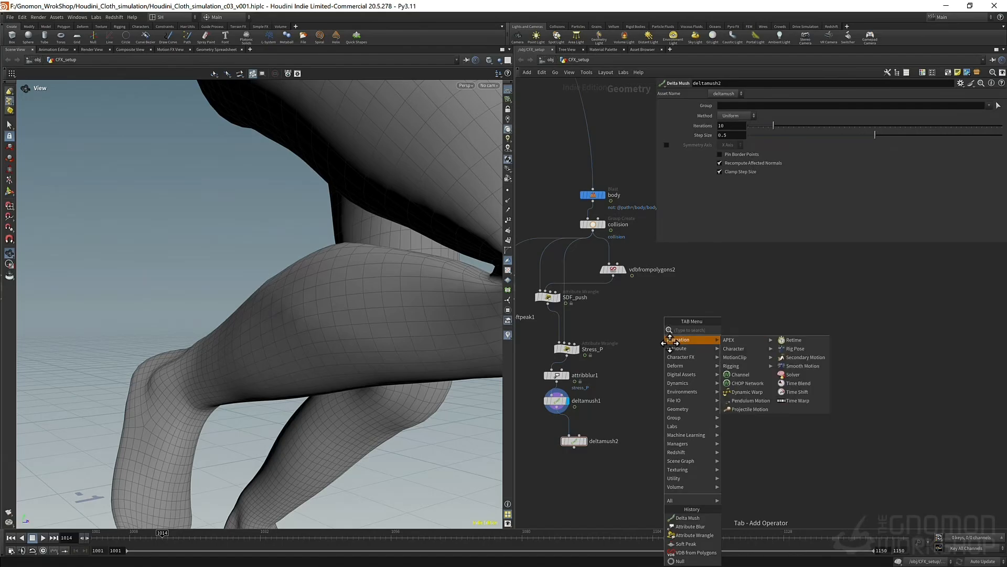
pyautogui.write('ti')
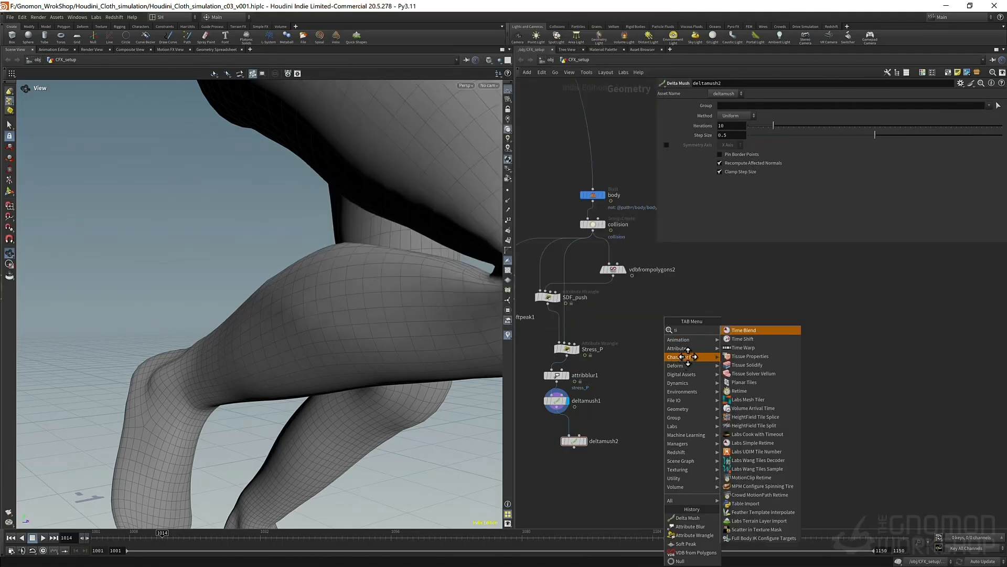
pyautogui.click(742, 338)
pyautogui.click(689, 355)
pyautogui.click(689, 351)
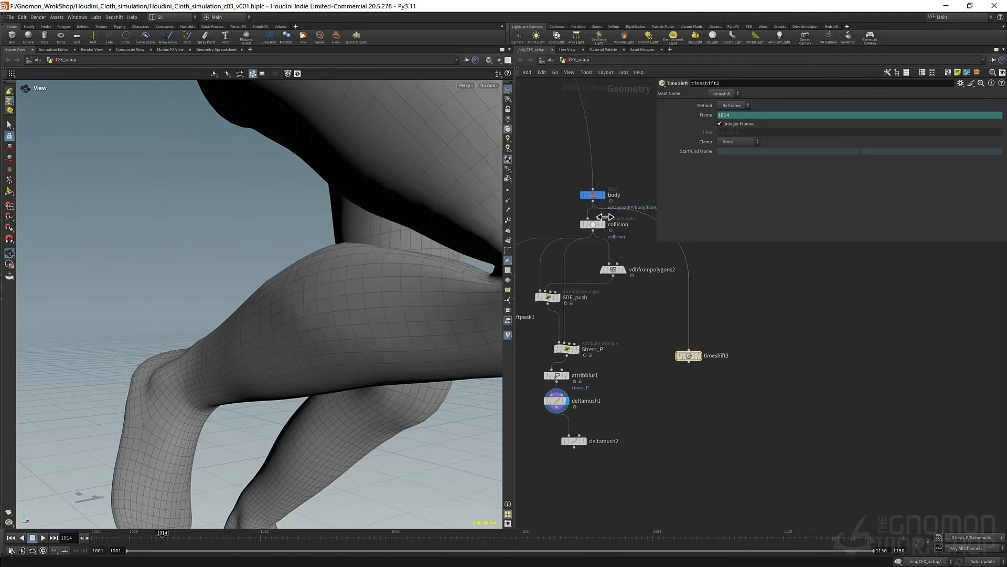
# - Set the Frame of timeshift3 to $FSTART and display its output with the whole body framed
pyautogui.click(695, 116)
pyautogui.click(732, 117)
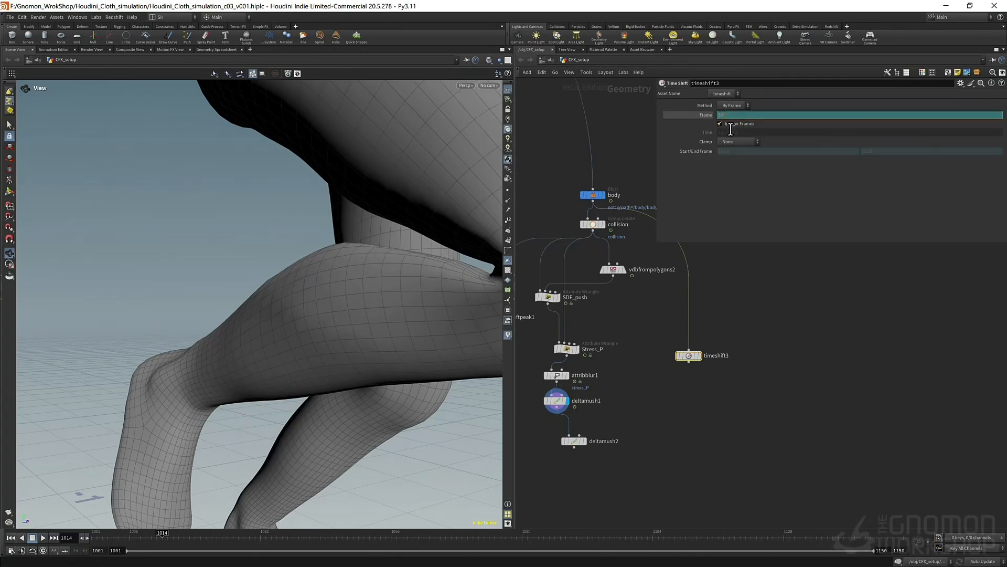
pyautogui.write('S')
pyautogui.click(740, 126)
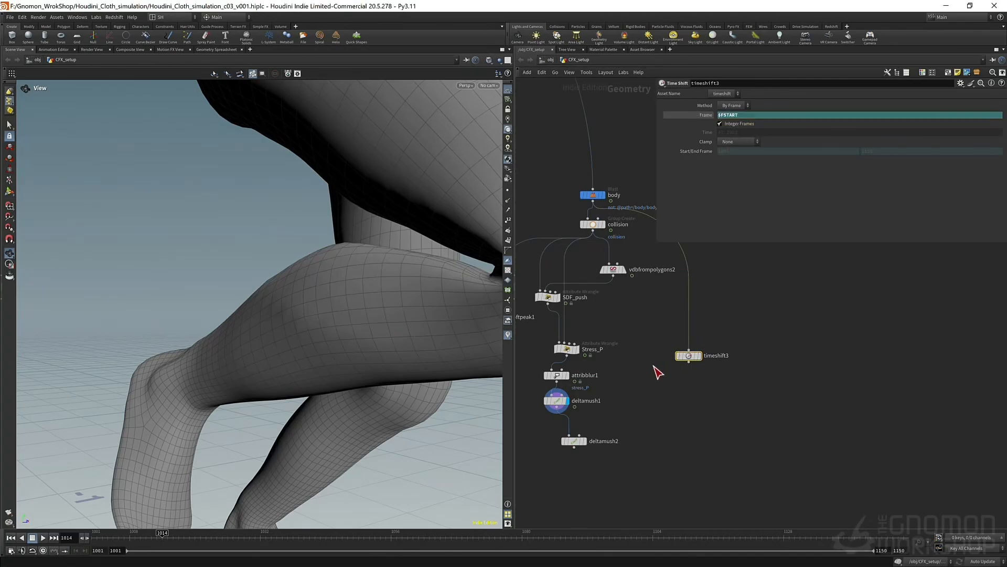
pyautogui.click(700, 356)
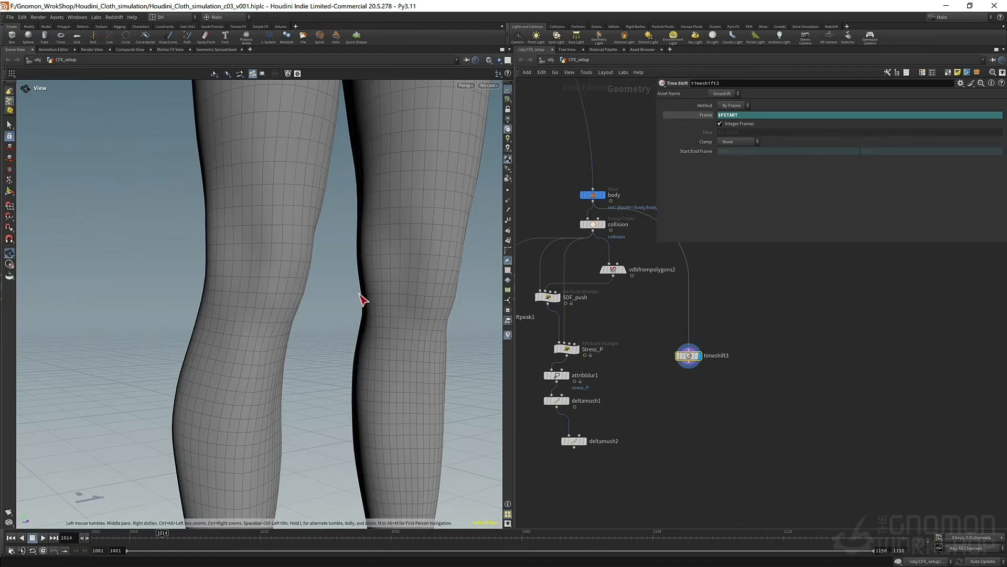
pyautogui.press('f')
pyautogui.moveTo(342, 296); pyautogui.dragTo(236, 299)
# - Connect timeshift3's output to the second input of deltamush2 and display deltamush2
pyautogui.scroll(5, 583, 446)
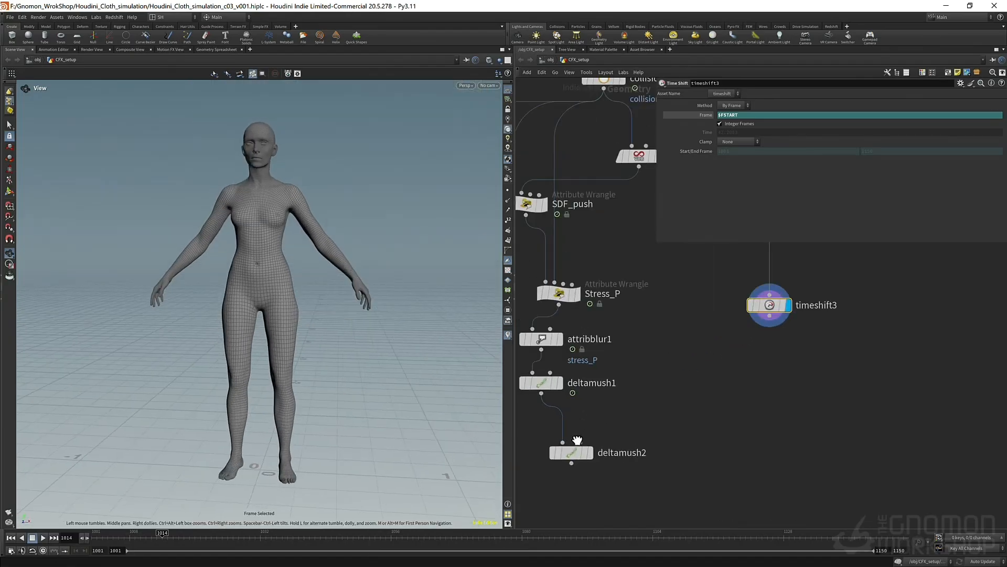
pyautogui.moveTo(581, 445); pyautogui.dragTo(818, 309)
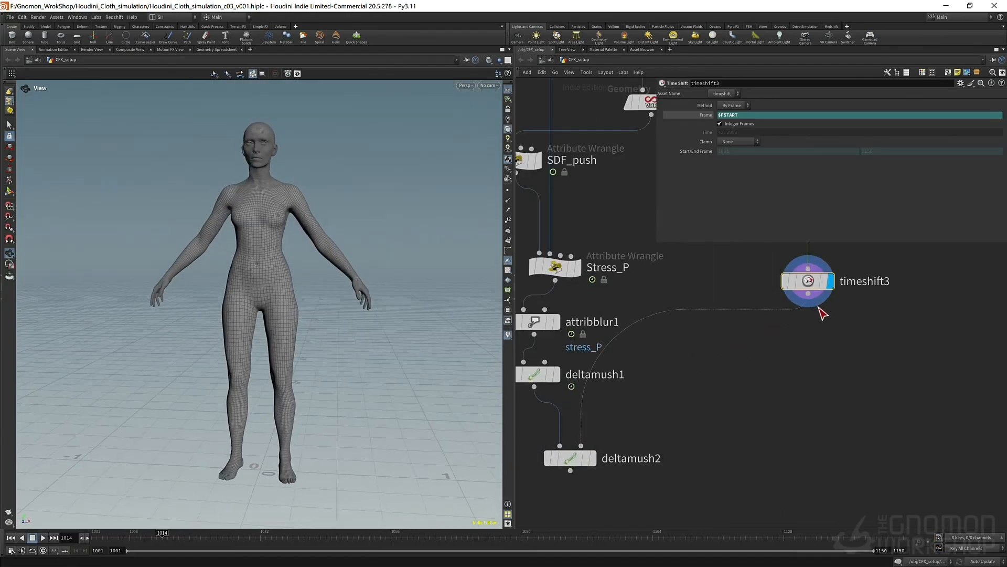
pyautogui.click(591, 458)
pyautogui.click(571, 458)
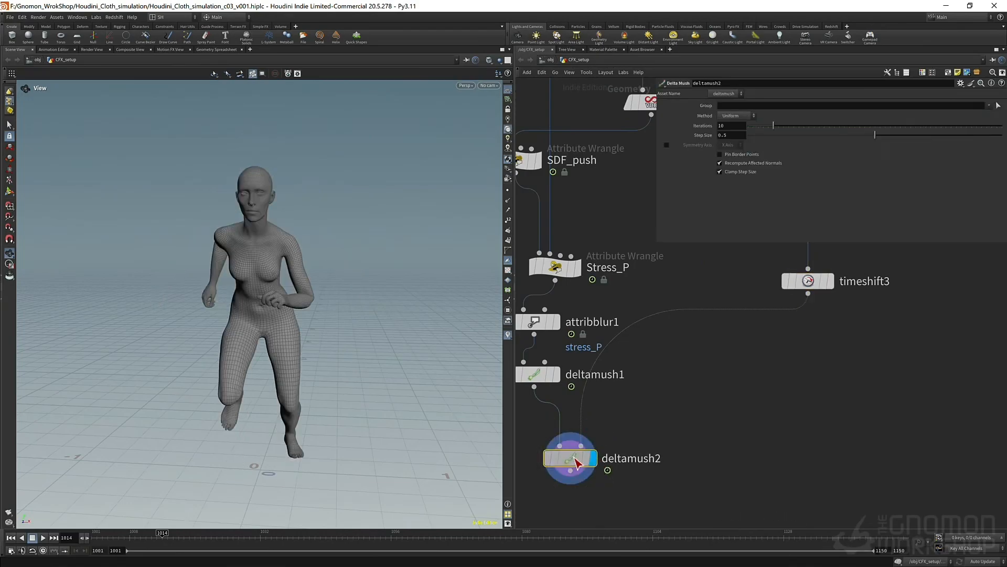
pyautogui.moveTo(570, 458); pyautogui.dragTo(635, 442)
# - Set the Iterations of deltamush2 to 5
pyautogui.moveTo(256, 415); pyautogui.dragTo(351, 392)
pyautogui.moveTo(351, 391); pyautogui.dragTo(496, 376, button='right')
pyautogui.moveTo(283, 395); pyautogui.dragTo(406, 389)
pyautogui.moveTo(406, 388); pyautogui.dragTo(295, 291, button='right')
pyautogui.moveTo(294, 290); pyautogui.dragTo(459, 246)
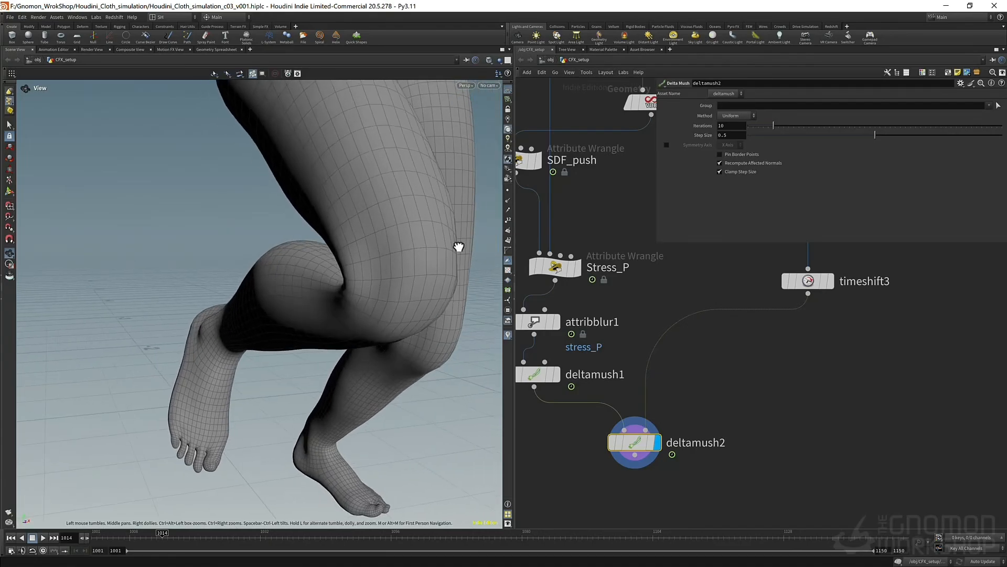
pyautogui.doubleClick(735, 129)
pyautogui.write('5')
pyautogui.press('Return')
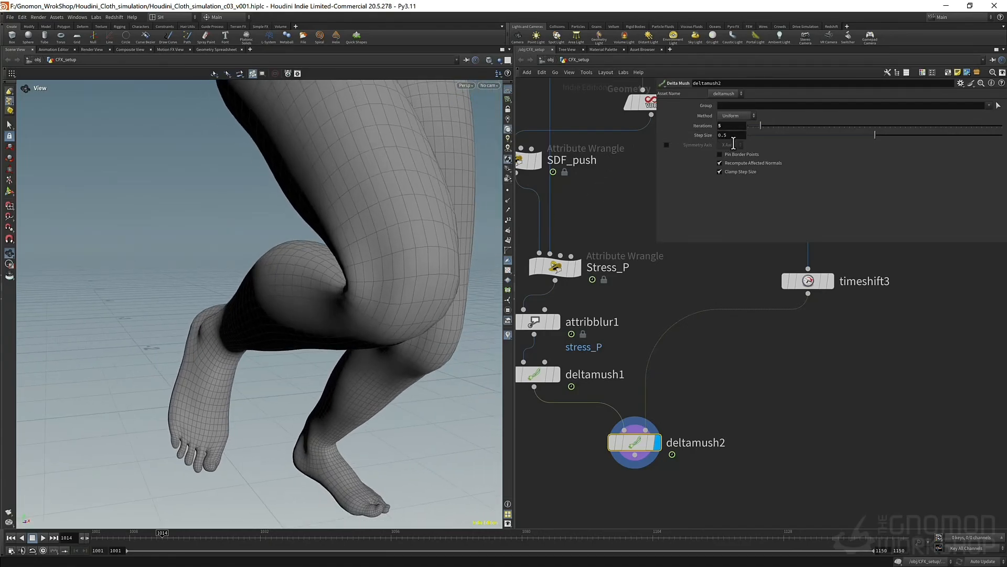
# - Set the Step Size of deltamush2 to .25, with Iterations at 5
pyautogui.moveTo(471, 222); pyautogui.dragTo(423, 278, button='right')
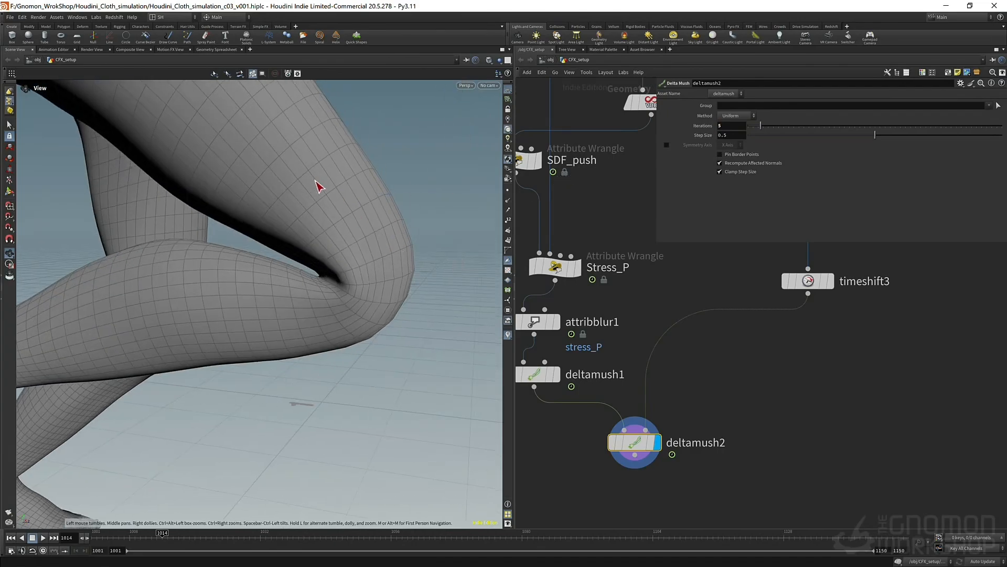
pyautogui.moveTo(366, 177); pyautogui.dragTo(213, 299, button='right')
pyautogui.moveTo(263, 220); pyautogui.dragTo(231, 299, button='middle')
pyautogui.moveTo(231, 299); pyautogui.dragTo(254, 237)
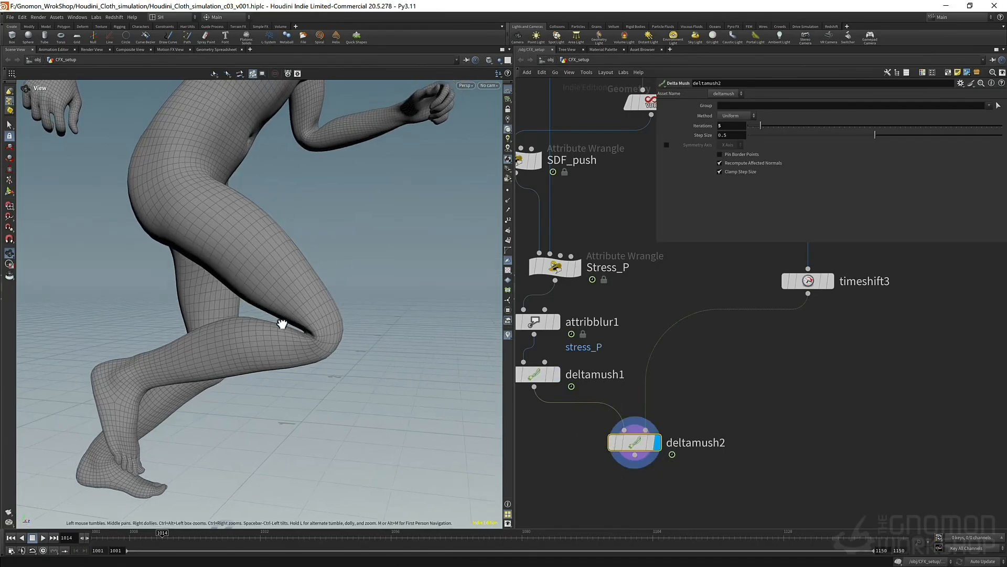
pyautogui.moveTo(223, 201); pyautogui.dragTo(218, 258, button='middle')
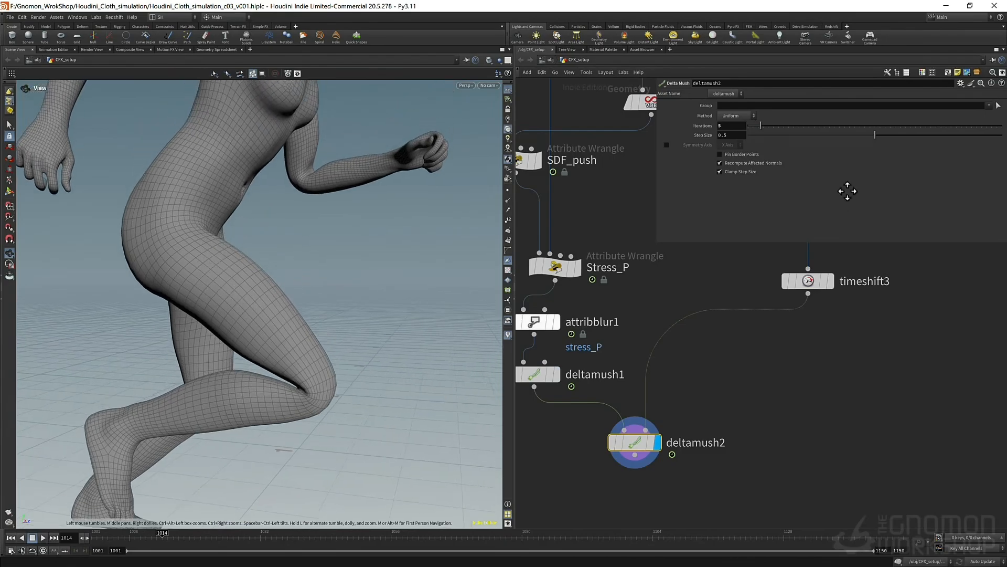
pyautogui.click(739, 128)
pyautogui.write('5')
pyautogui.click(738, 135)
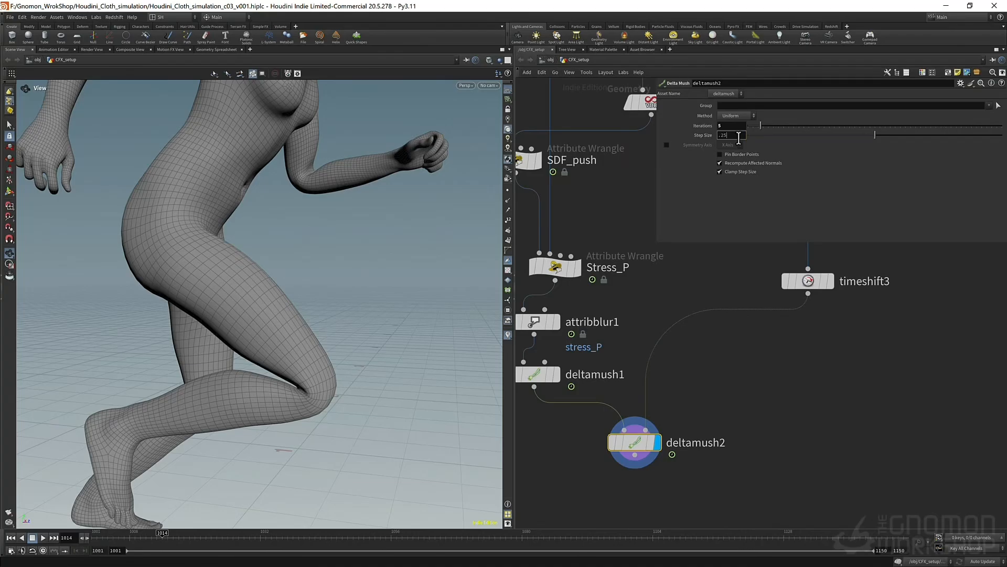
pyautogui.press('Return')
# - Examine the deltamush2 result on the bent knee up close and on the whole body from the side
pyautogui.moveTo(275, 391)
pyautogui.mouseDown()
pyautogui.moveTo(285, 398)
pyautogui.moveTo(259, 396)
pyautogui.mouseUp()
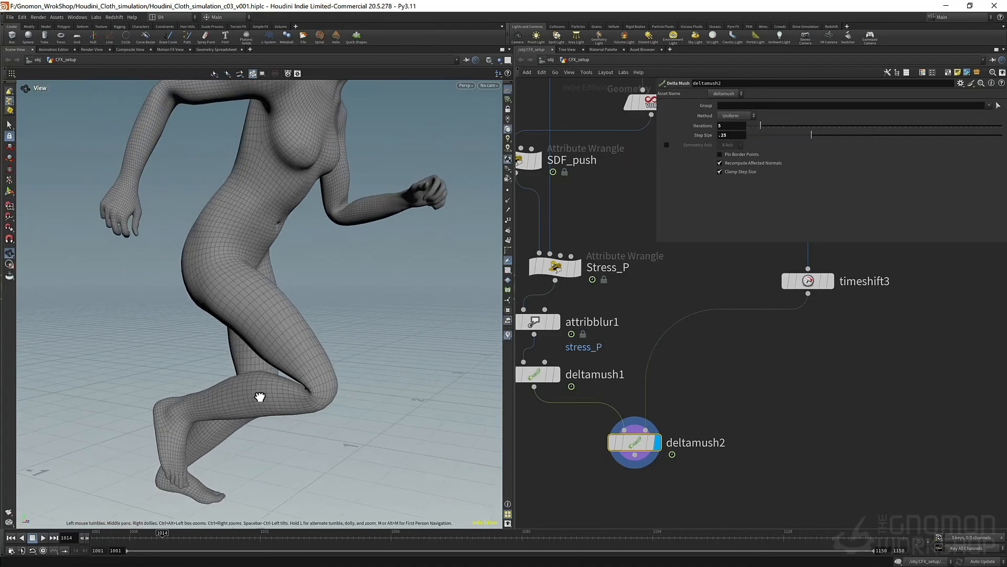
pyautogui.moveTo(260, 396); pyautogui.dragTo(427, 398, button='right')
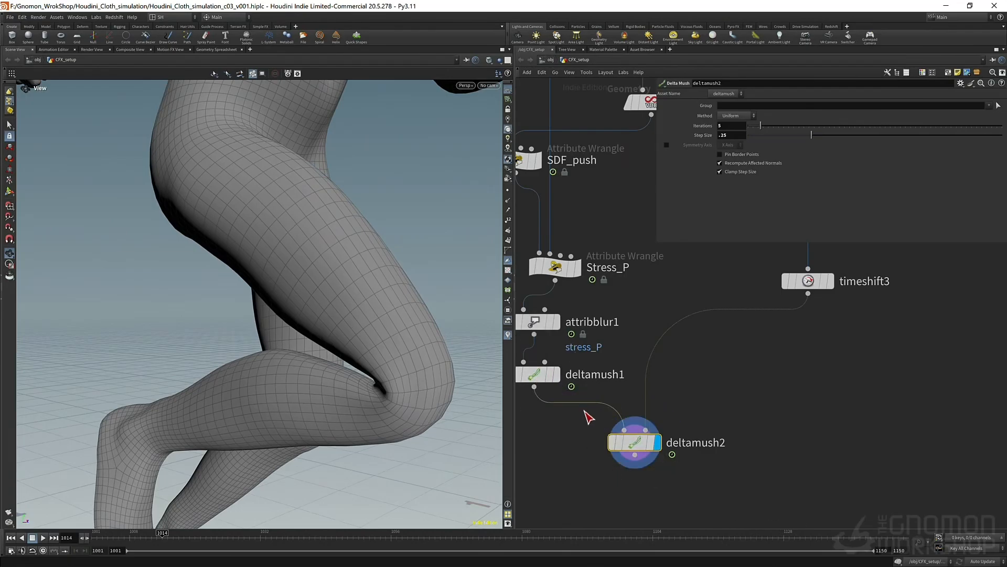
pyautogui.moveTo(606, 469); pyautogui.dragTo(615, 367, button='middle')
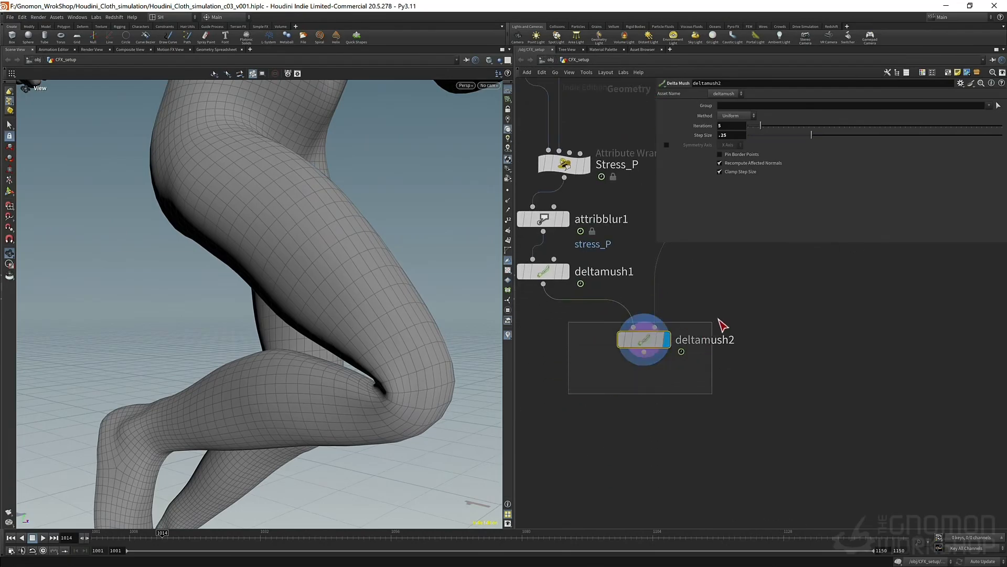
pyautogui.moveTo(407, 369); pyautogui.dragTo(379, 377, button='right')
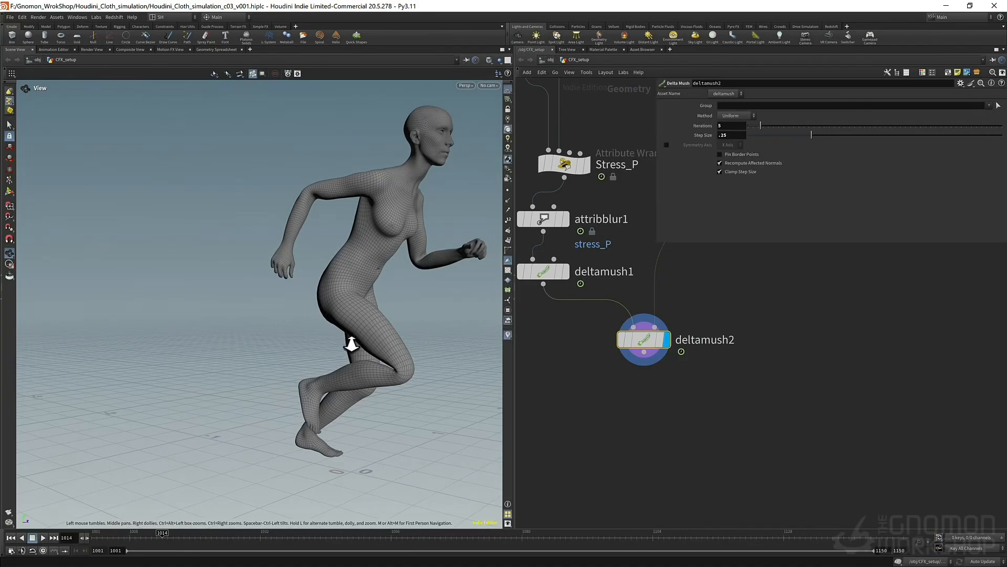
pyautogui.moveTo(353, 345); pyautogui.dragTo(304, 366, button='middle')
pyautogui.moveTo(304, 366); pyautogui.dragTo(308, 365)
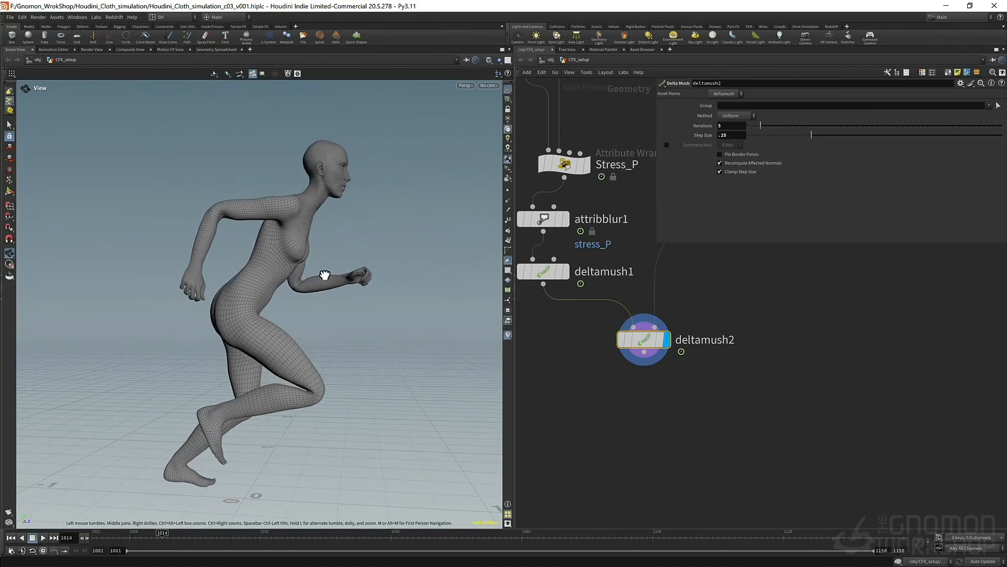
pyautogui.moveTo(261, 319); pyautogui.dragTo(248, 321)
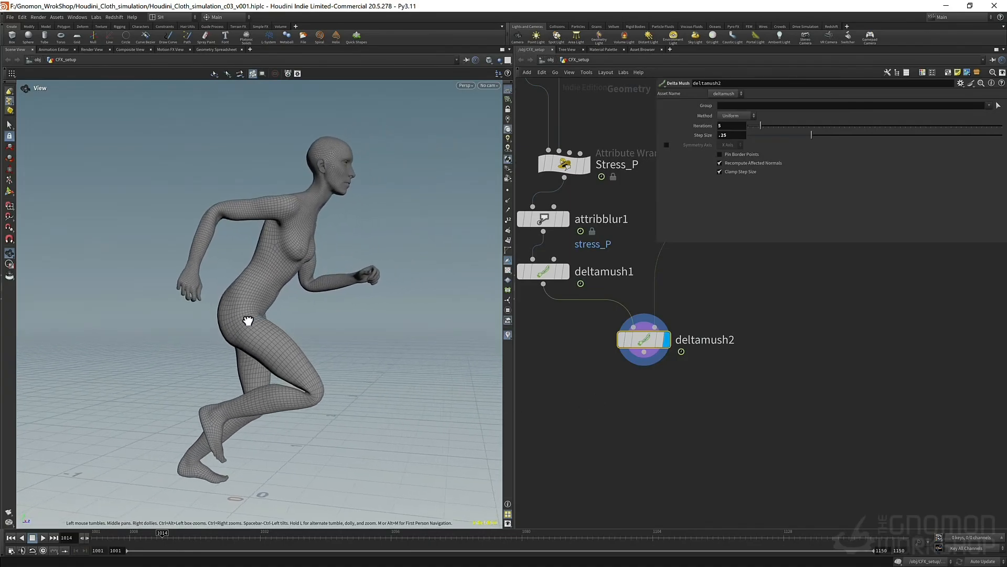
# - Compare the whole-body silhouette between the original body node and deltamush2 by switching the displayed node
pyautogui.scroll(-5, 592, 404)
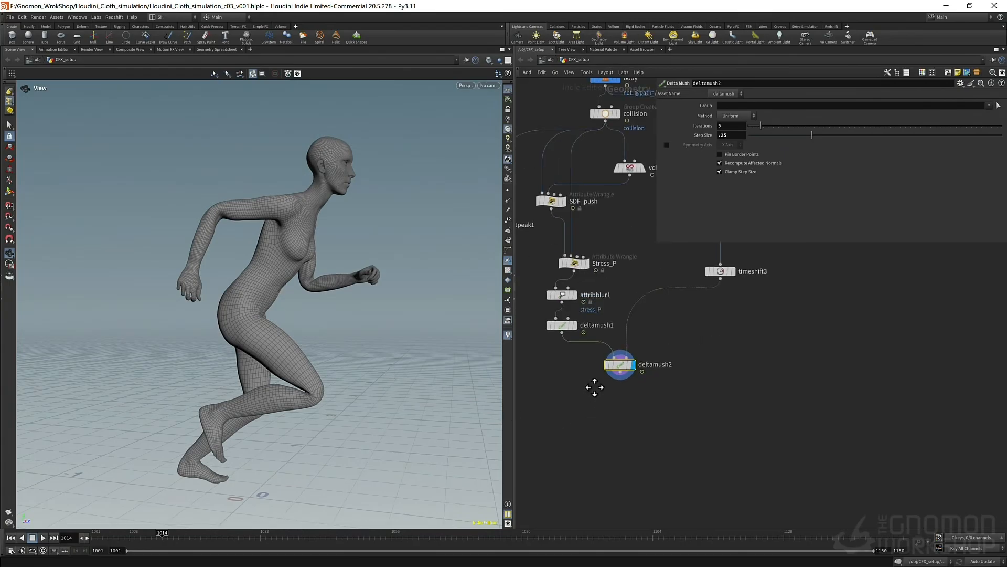
pyautogui.moveTo(596, 386); pyautogui.dragTo(590, 499, button='middle')
pyautogui.click(612, 191)
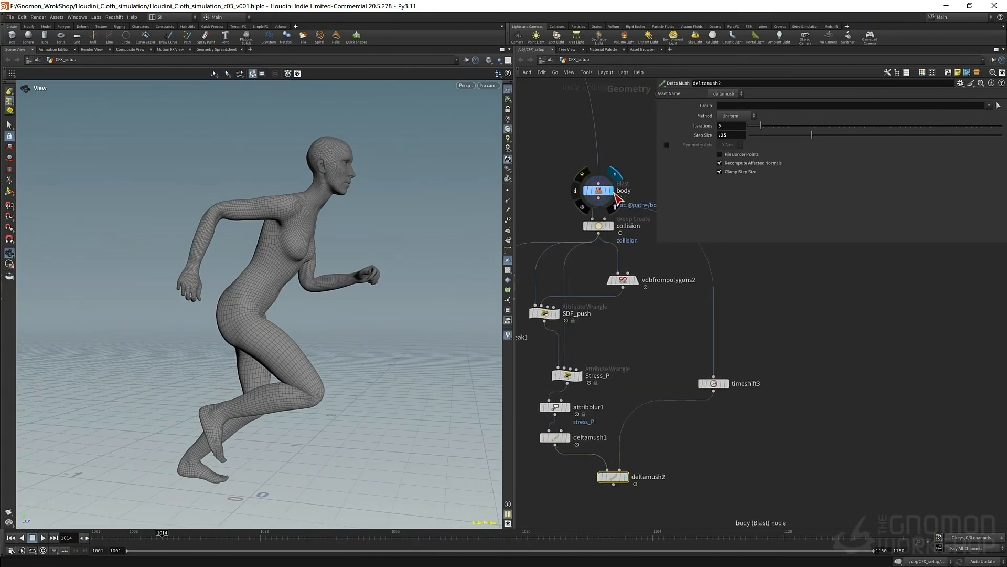
pyautogui.click(629, 478)
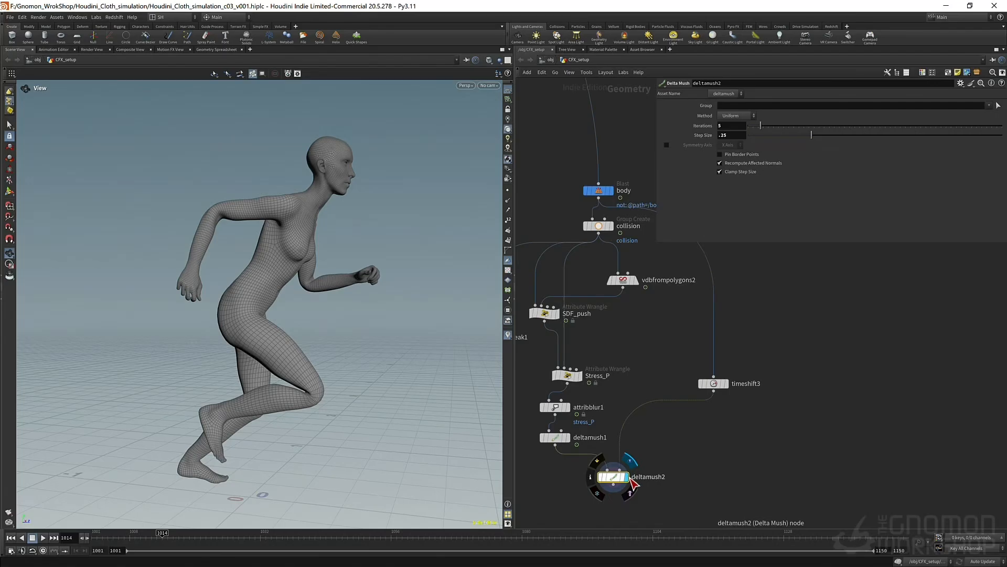
pyautogui.click(613, 192)
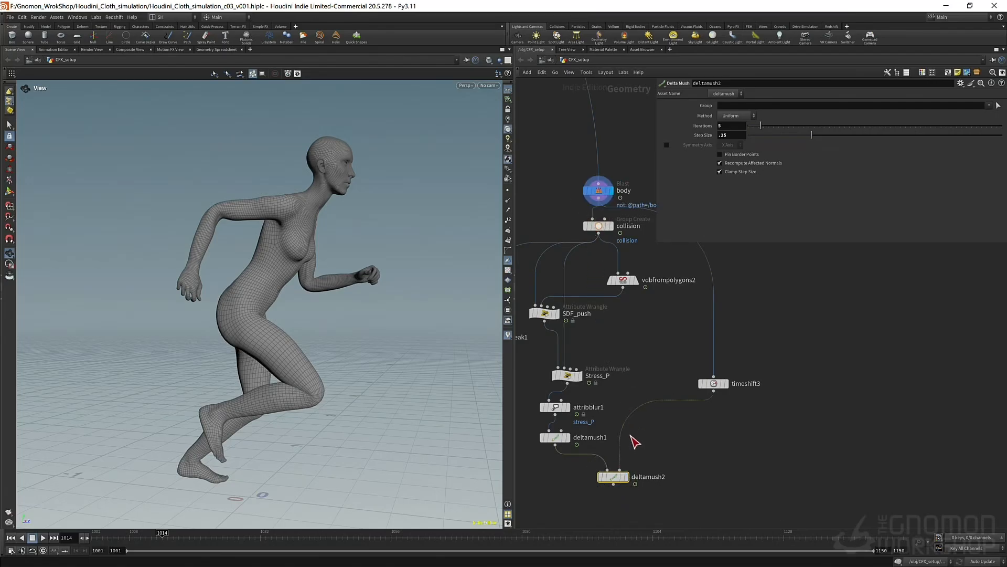
pyautogui.click(628, 477)
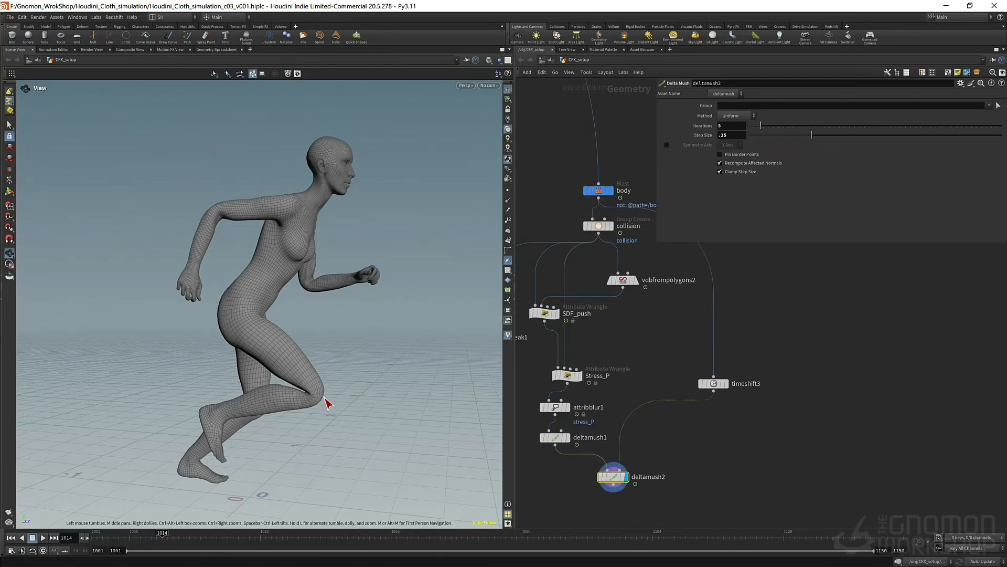
# - Compare the gap behind the bent knee up close between the body node and deltamush2, ending with deltamush2 displayed
pyautogui.moveTo(315, 365); pyautogui.dragTo(320, 373)
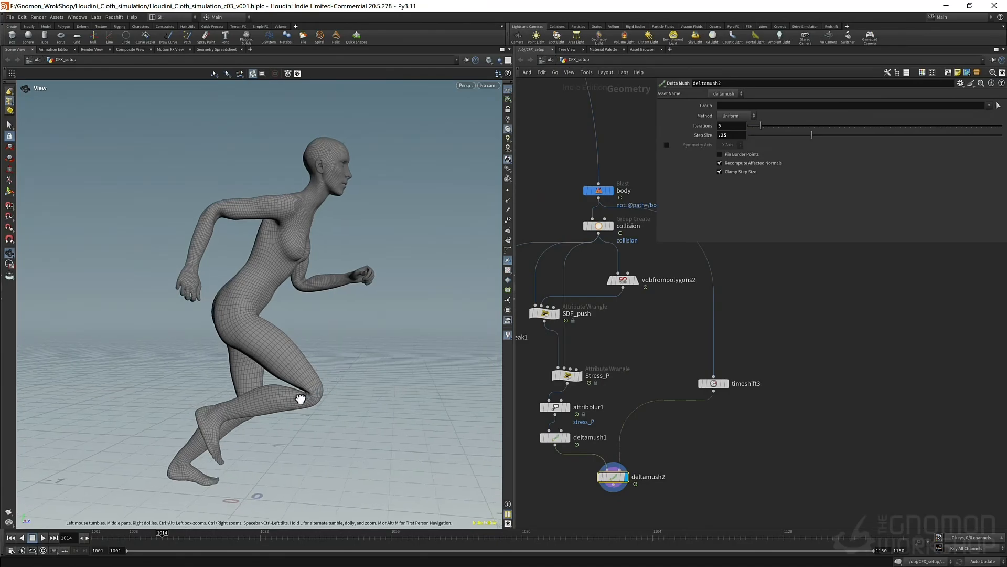
pyautogui.moveTo(301, 399); pyautogui.dragTo(464, 359, button='right')
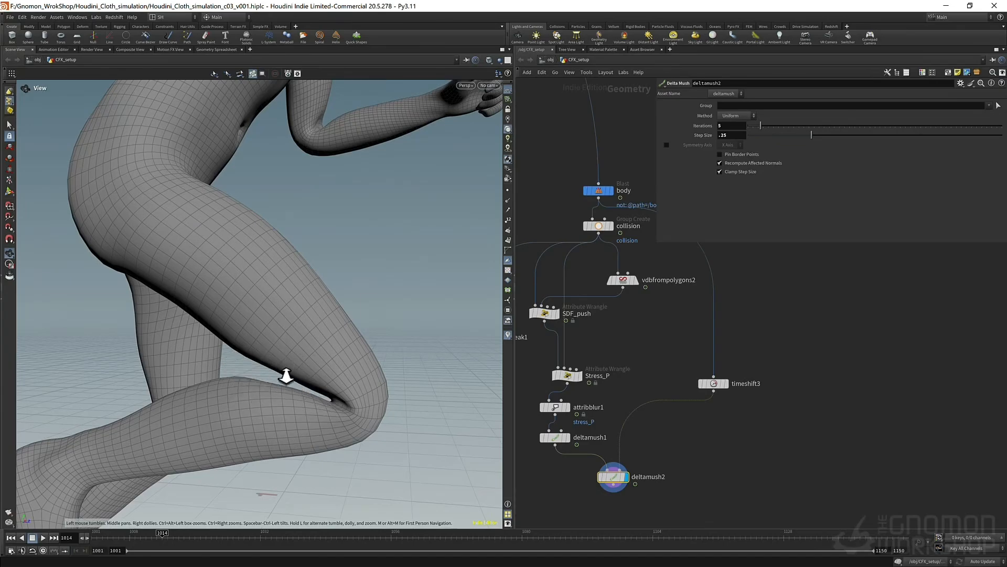
pyautogui.click(610, 191)
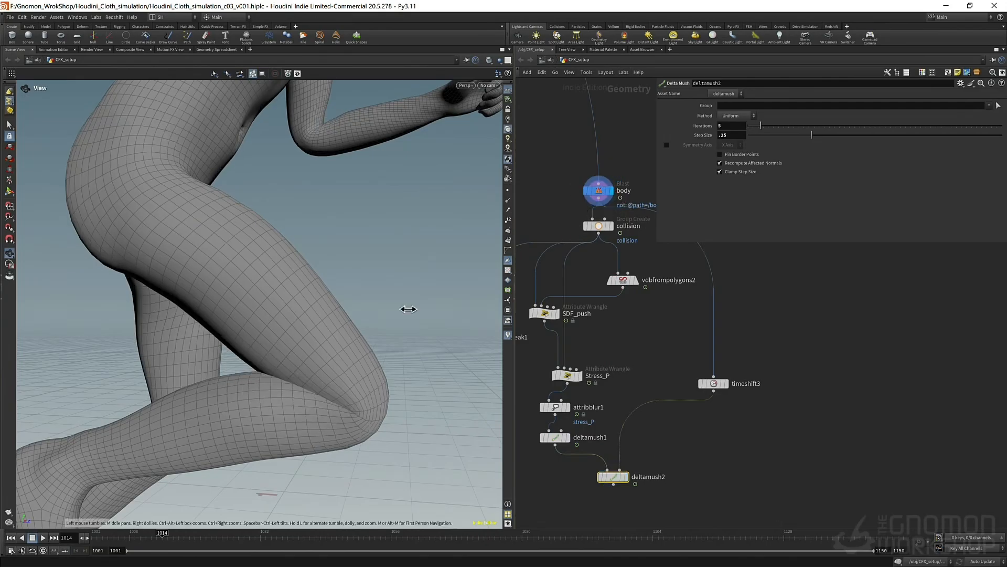
pyautogui.moveTo(252, 376); pyautogui.dragTo(268, 376)
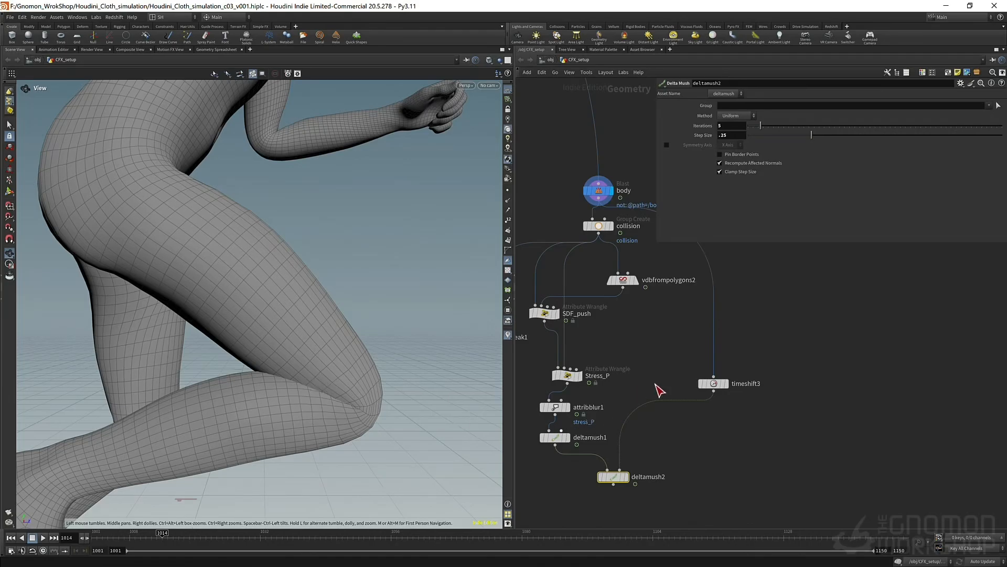
pyautogui.scroll(-2, 660, 391)
pyautogui.moveTo(676, 471); pyautogui.dragTo(657, 381, button='middle')
pyautogui.scroll(3, 620, 369)
pyautogui.click(602, 352)
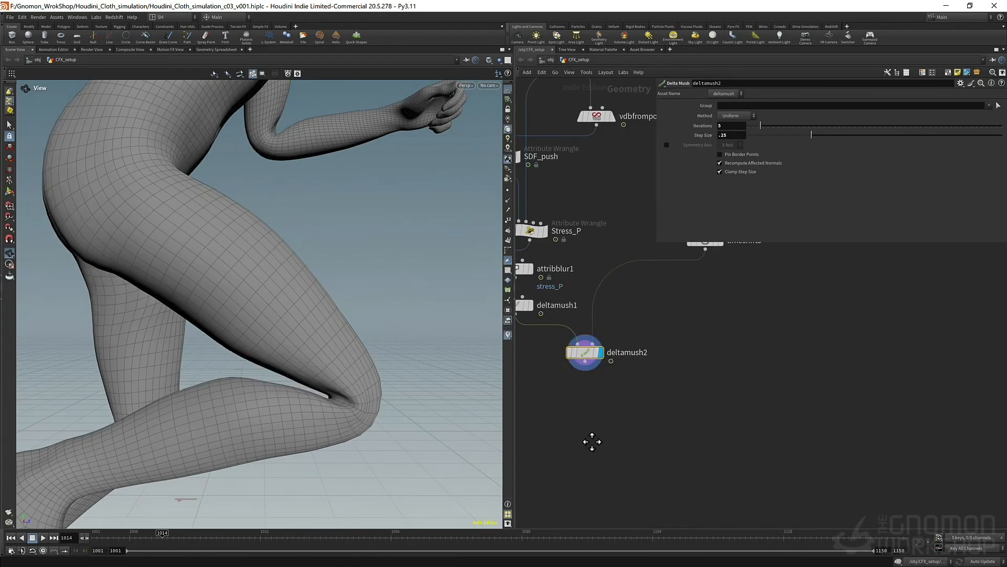
pyautogui.moveTo(591, 441); pyautogui.dragTo(725, 375, button='middle')
pyautogui.click(709, 327)
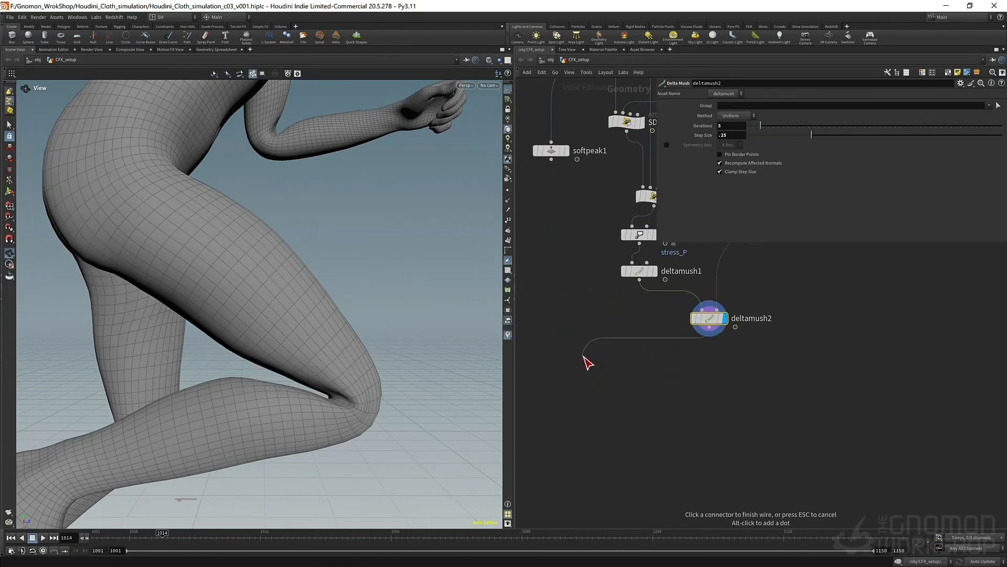
pyautogui.press('Escape')
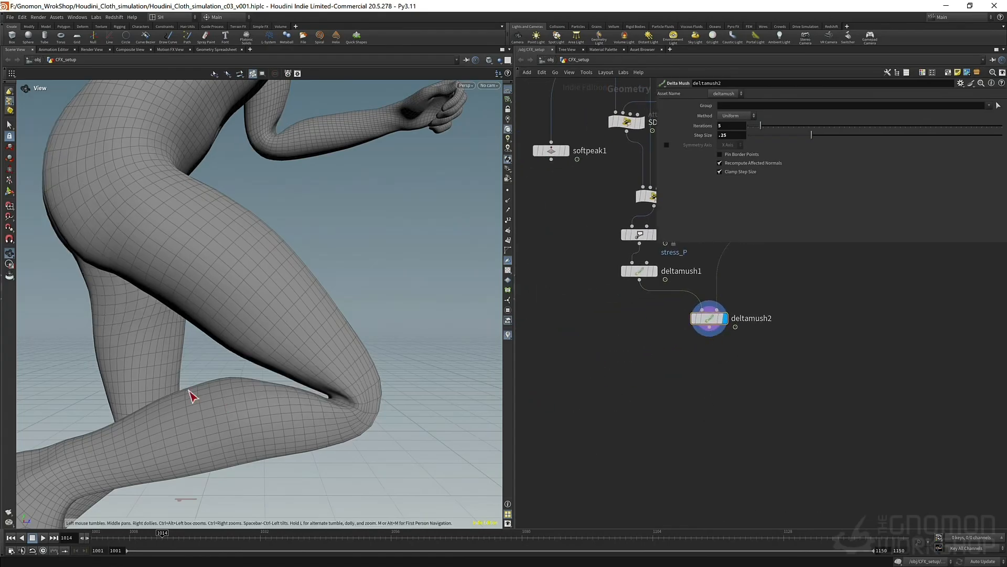
pyautogui.moveTo(628, 355); pyautogui.dragTo(596, 415, button='middle')
pyautogui.scroll(-2, 597, 415)
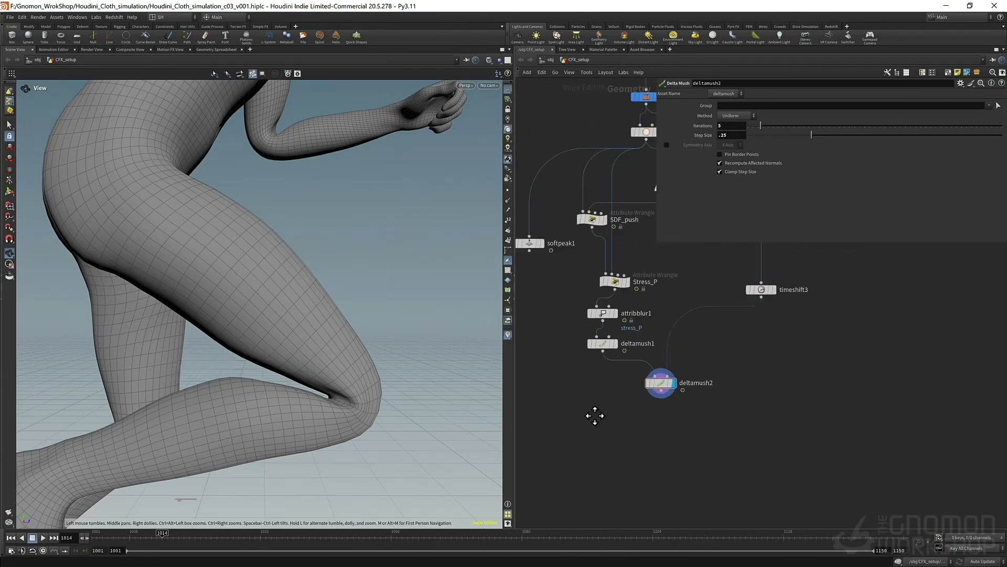
# - Delete the softpeak1 node beside the SDF_push branch of the collision network
pyautogui.moveTo(606, 378); pyautogui.dragTo(617, 417, button='middle')
pyautogui.moveTo(549, 342); pyautogui.dragTo(555, 259)
pyautogui.press('Delete')
pyautogui.scroll(-3, 549, 336)
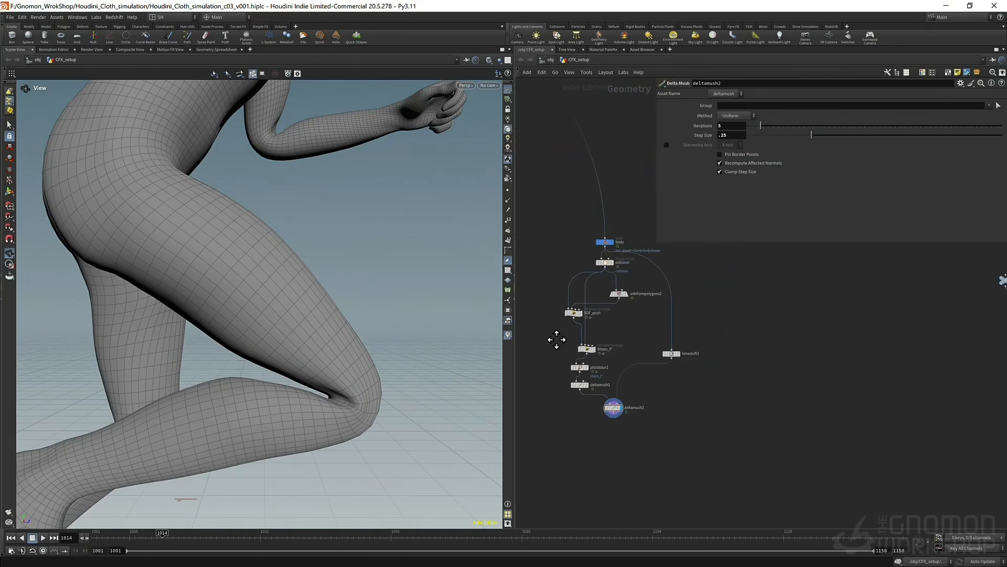
pyautogui.moveTo(668, 346); pyautogui.dragTo(645, 338, button='middle')
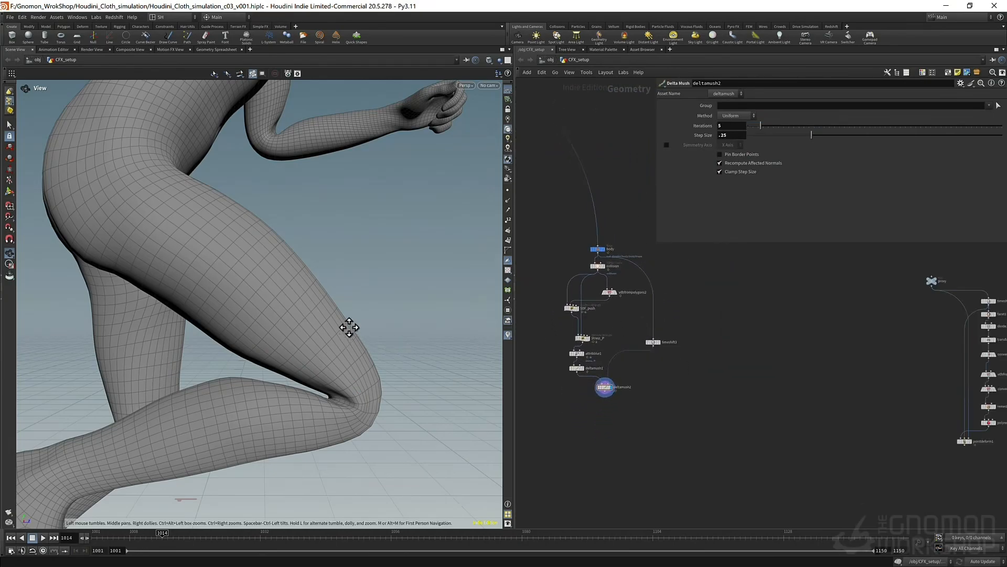
# - Return to frame 1001 and examine the deltamush2 body from the front, from full figure to torso
pyautogui.moveTo(348, 328); pyautogui.dragTo(333, 361, button='right')
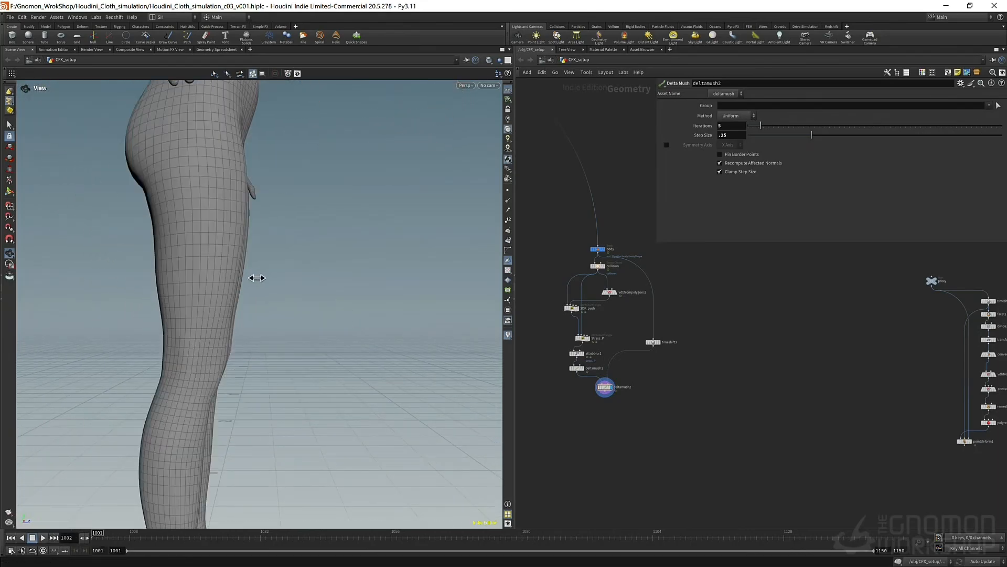
pyautogui.moveTo(257, 277); pyautogui.dragTo(230, 309, button='right')
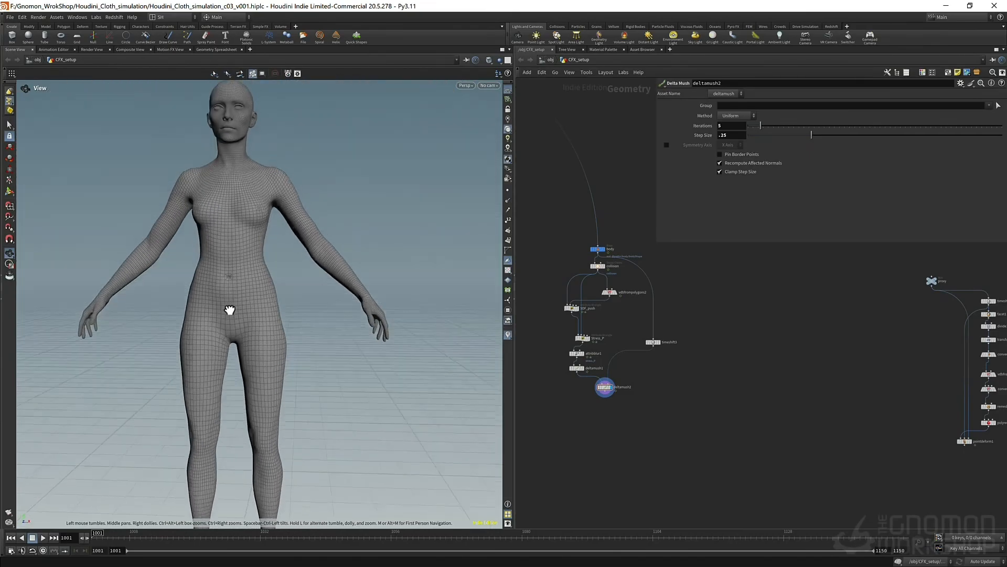
pyautogui.moveTo(229, 310); pyautogui.dragTo(252, 304)
pyautogui.moveTo(269, 344); pyautogui.dragTo(310, 261, button='middle')
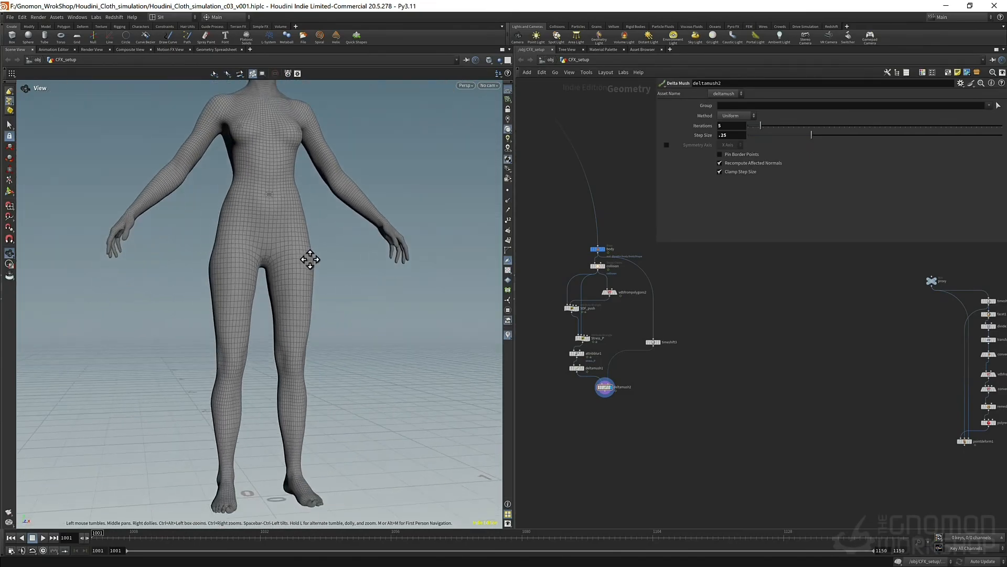
pyautogui.moveTo(310, 261); pyautogui.dragTo(265, 324, button='right')
pyautogui.moveTo(265, 324); pyautogui.dragTo(301, 263)
pyautogui.moveTo(301, 263); pyautogui.dragTo(303, 305, button='middle')
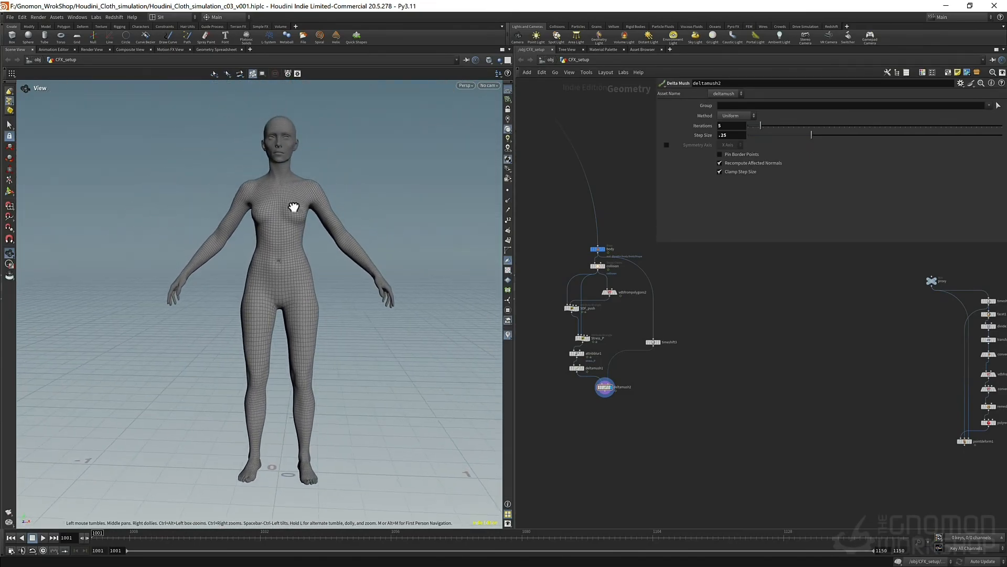
pyautogui.moveTo(292, 207); pyautogui.dragTo(396, 158, button='right')
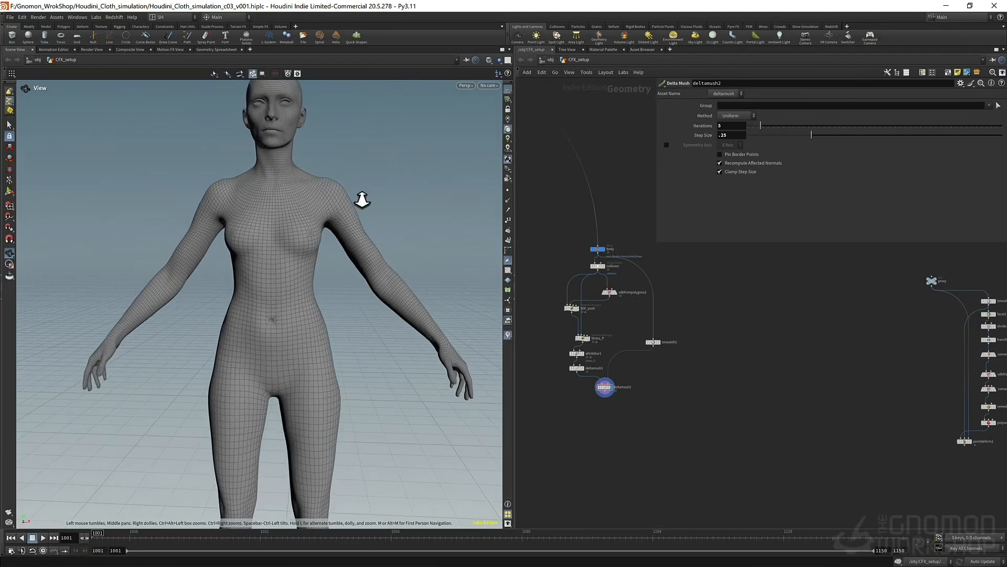
# - Connect the output of deltamush2 to the input of the proxy null
pyautogui.moveTo(884, 309); pyautogui.dragTo(748, 281, button='middle')
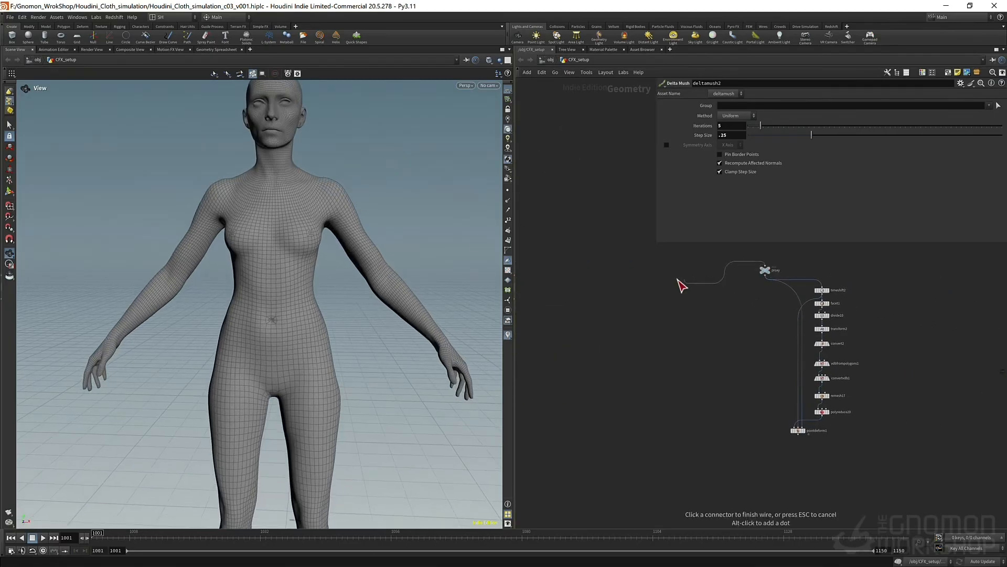
pyautogui.moveTo(679, 286); pyautogui.dragTo(911, 353, button='middle')
pyautogui.moveTo(776, 314); pyautogui.dragTo(598, 283, button='middle')
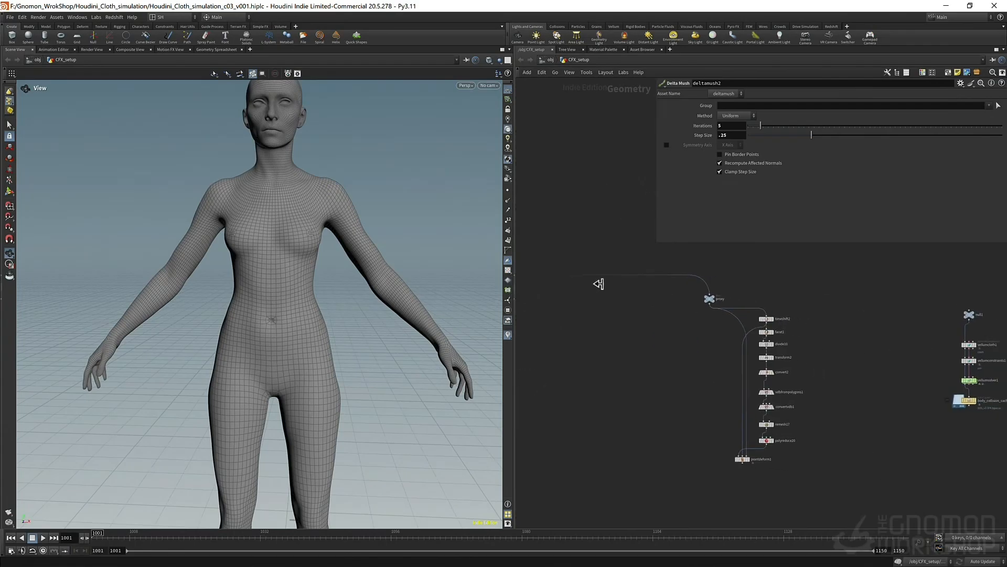
pyautogui.scroll(5, 755, 305)
pyautogui.moveTo(728, 326); pyautogui.dragTo(636, 305, button='middle')
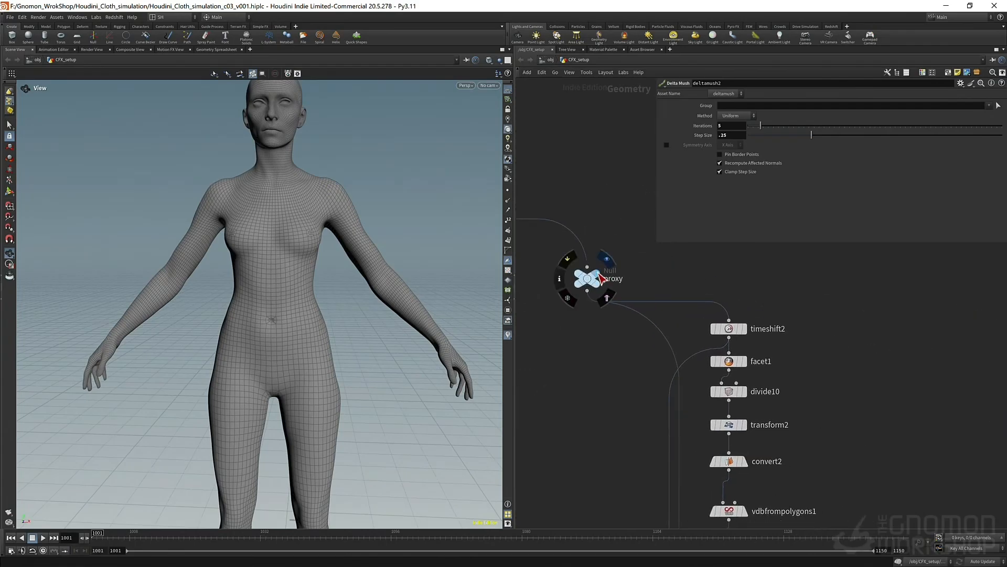
# - Display the divide10 node and inspect its mesh around the chest and collar
pyautogui.click(744, 392)
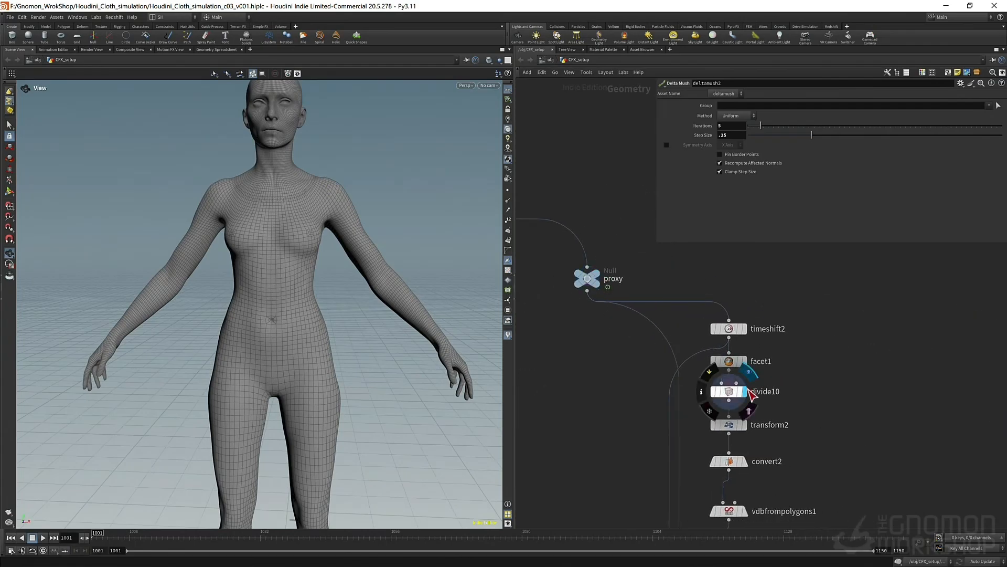
pyautogui.scroll(10, 315, 173)
pyautogui.moveTo(614, 189); pyautogui.dragTo(522, 213, button='right')
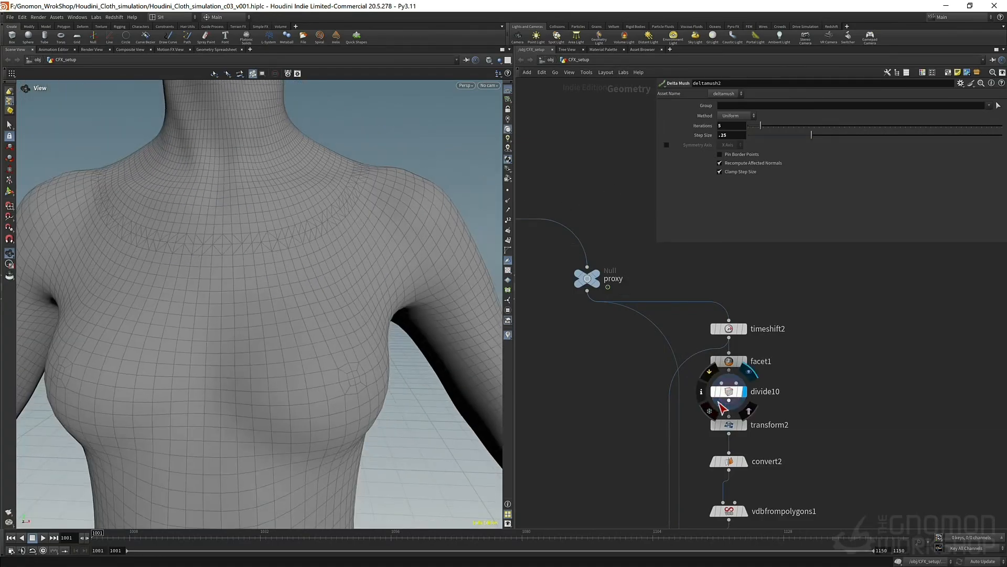
# - Display the convert2 node and examine the neckline seam up close from shoulder to shoulder
pyautogui.click(744, 462)
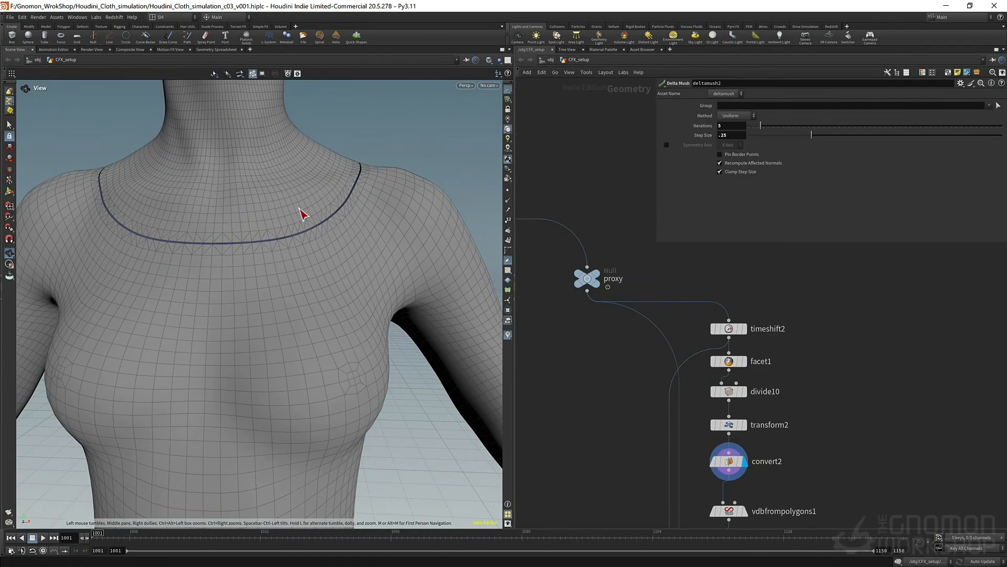
pyautogui.moveTo(350, 192); pyautogui.dragTo(439, 158, button='right')
pyautogui.moveTo(439, 158); pyautogui.dragTo(364, 184)
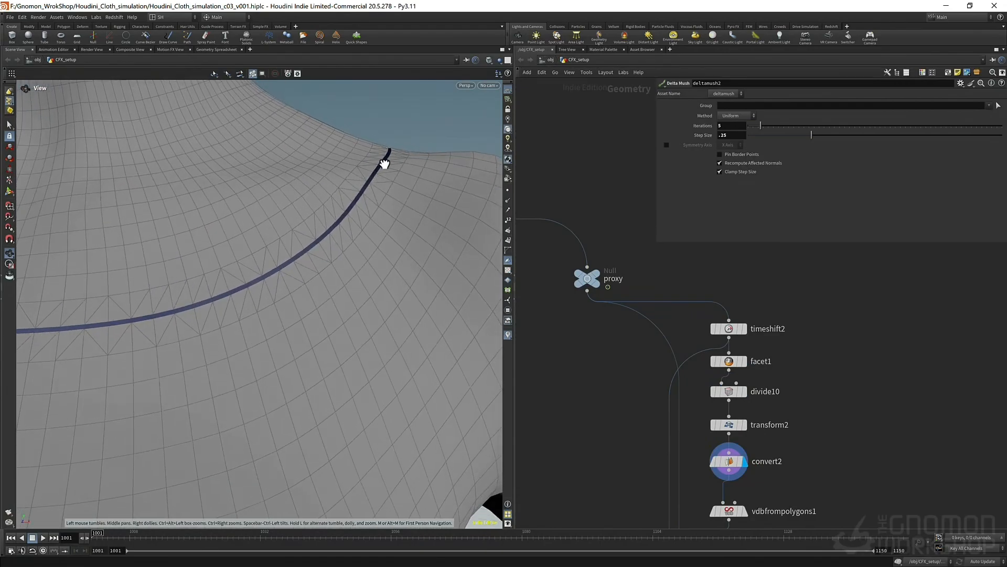
pyautogui.moveTo(280, 306); pyautogui.dragTo(212, 287, button='right')
pyautogui.moveTo(314, 361); pyautogui.dragTo(349, 331)
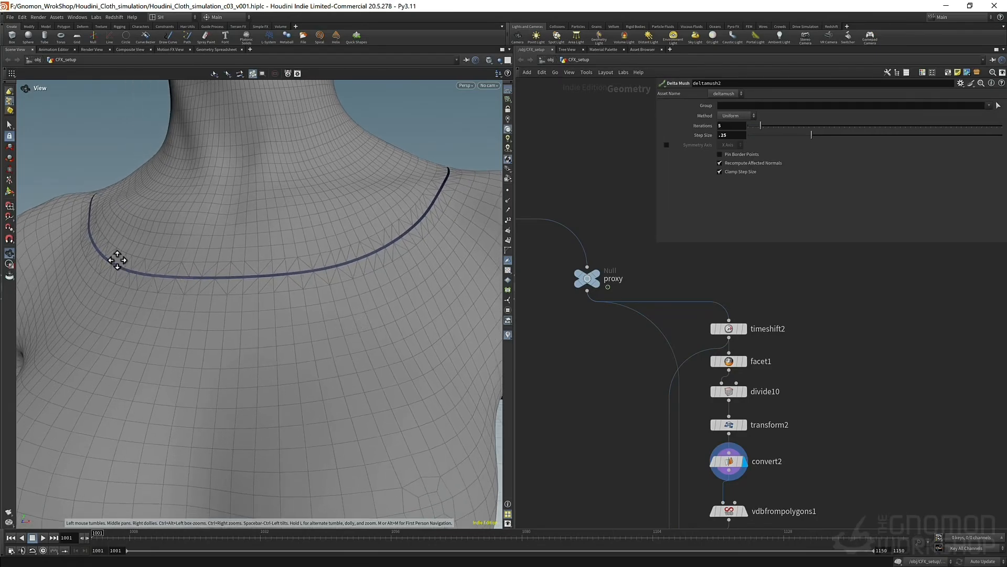
pyautogui.moveTo(117, 257); pyautogui.dragTo(214, 232, button='right')
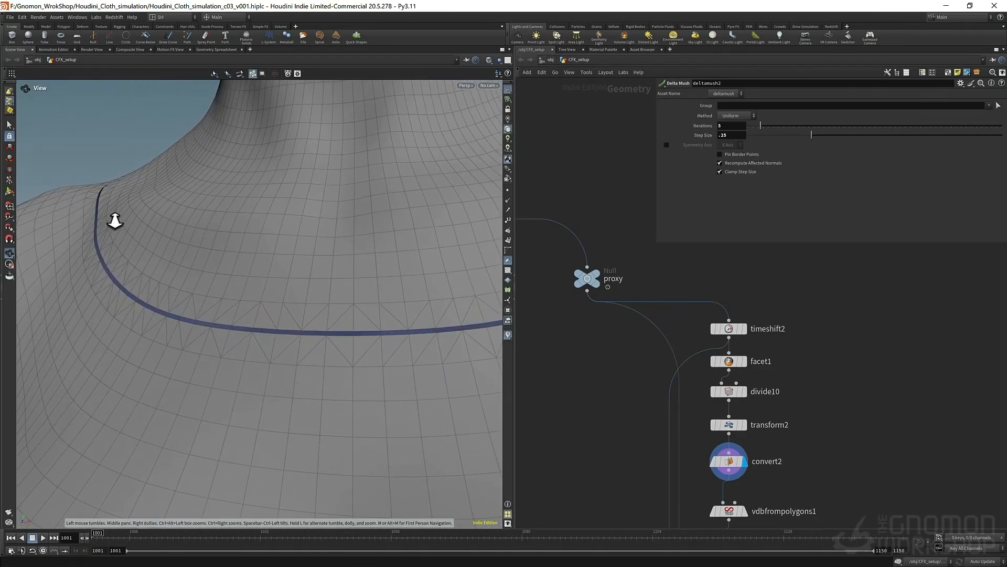
pyautogui.moveTo(112, 220); pyautogui.dragTo(70, 225, button='right')
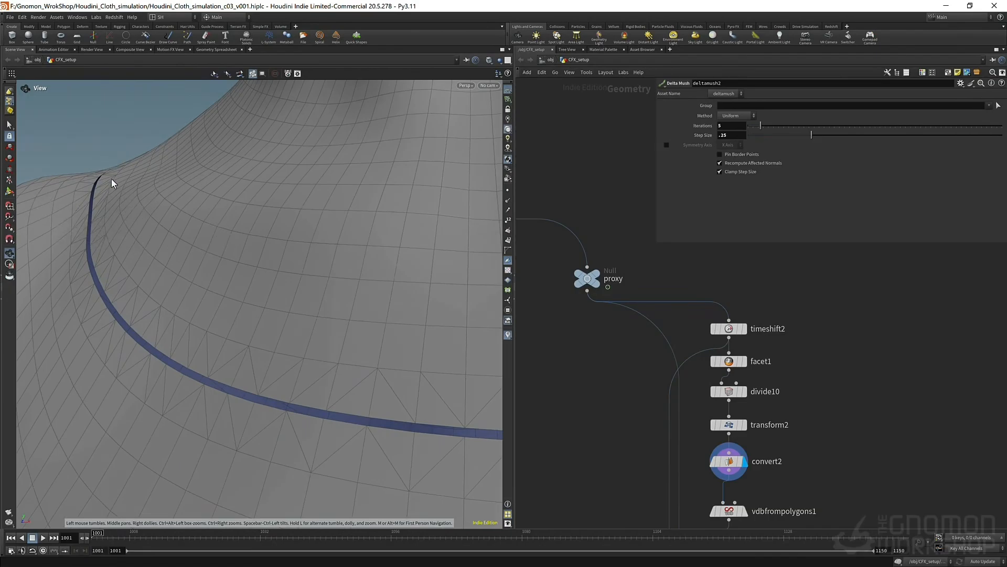
pyautogui.moveTo(112, 183)
pyautogui.mouseDown()
pyautogui.moveTo(139, 185)
pyautogui.moveTo(74, 191)
pyautogui.moveTo(102, 189)
pyautogui.moveTo(108, 172)
pyautogui.mouseUp()
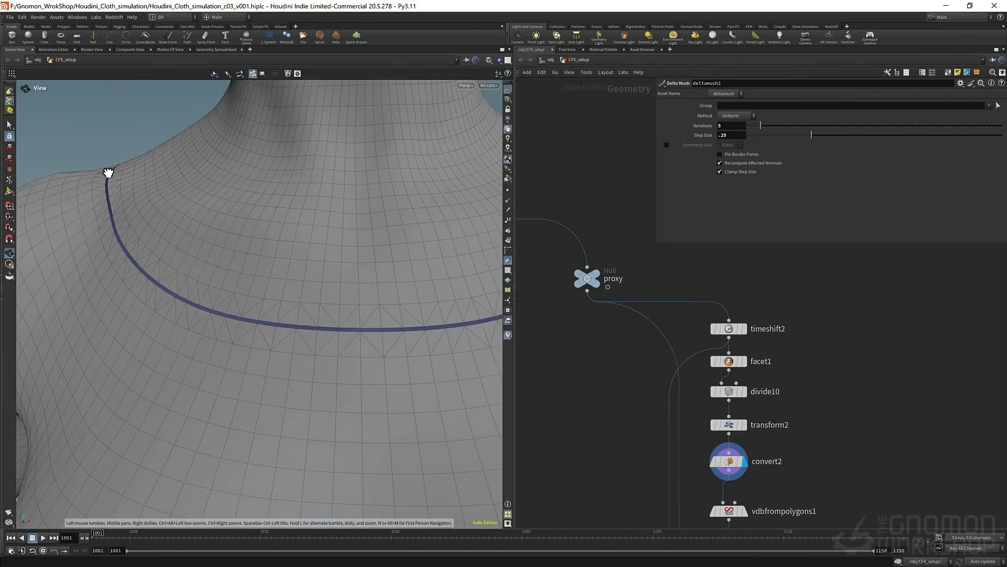
pyautogui.moveTo(108, 172); pyautogui.dragTo(143, 169, button='right')
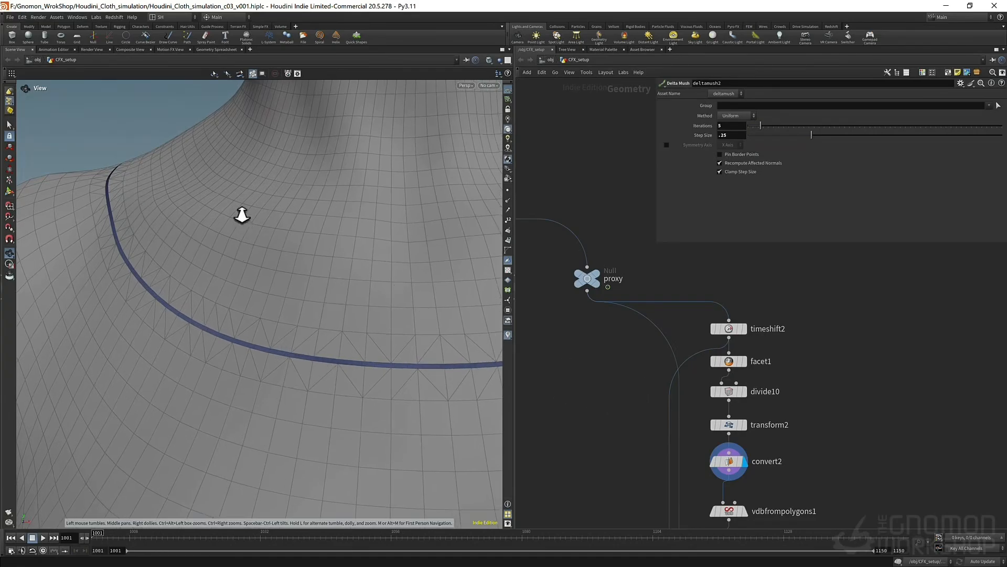
pyautogui.moveTo(242, 215); pyautogui.dragTo(189, 207, button='right')
pyautogui.moveTo(189, 208); pyautogui.dragTo(180, 200)
pyautogui.moveTo(265, 235); pyautogui.dragTo(157, 216)
pyautogui.moveTo(158, 215); pyautogui.dragTo(140, 211, button='middle')
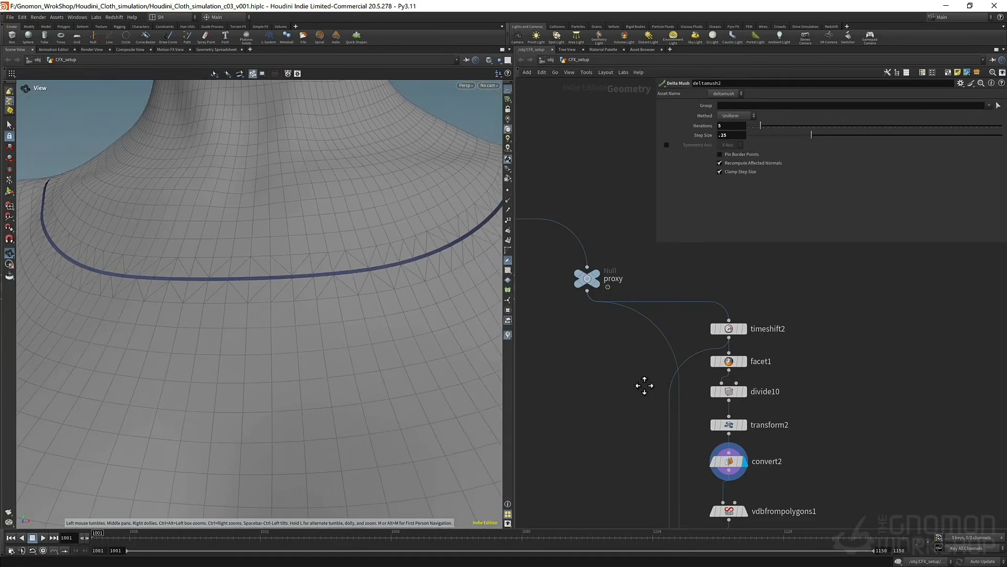
# - Display vdbfrompolygons1 with its parameters and examine the VDB body from the collar out to the full figure
pyautogui.moveTo(706, 460); pyautogui.dragTo(681, 342, button='middle')
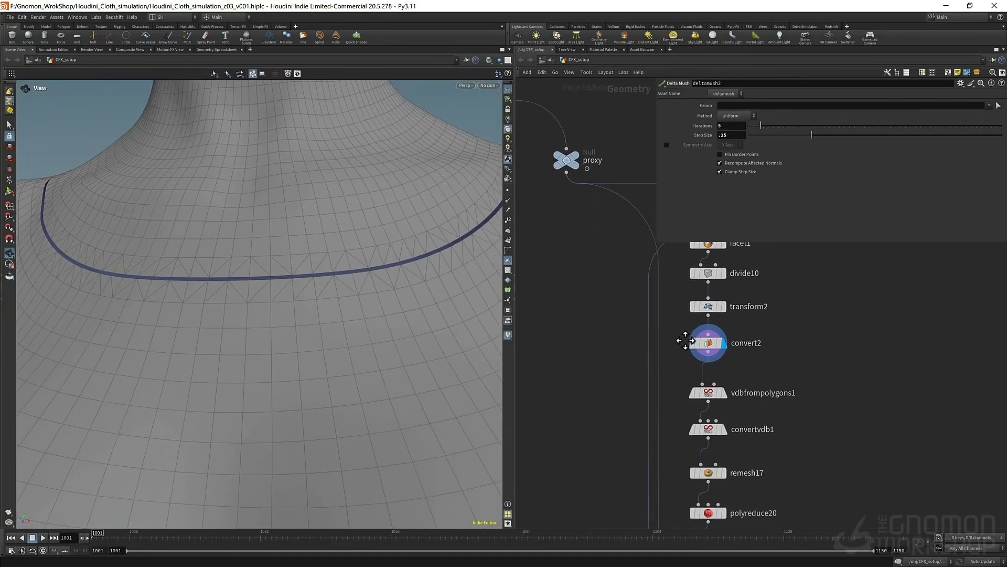
pyautogui.click(716, 397)
pyautogui.moveTo(335, 246); pyautogui.dragTo(163, 322, button='right')
pyautogui.moveTo(307, 305); pyautogui.dragTo(246, 283)
pyautogui.moveTo(280, 243); pyautogui.dragTo(284, 226, button='middle')
pyautogui.moveTo(283, 227); pyautogui.dragTo(169, 317, button='right')
pyautogui.moveTo(252, 378); pyautogui.dragTo(261, 266, button='middle')
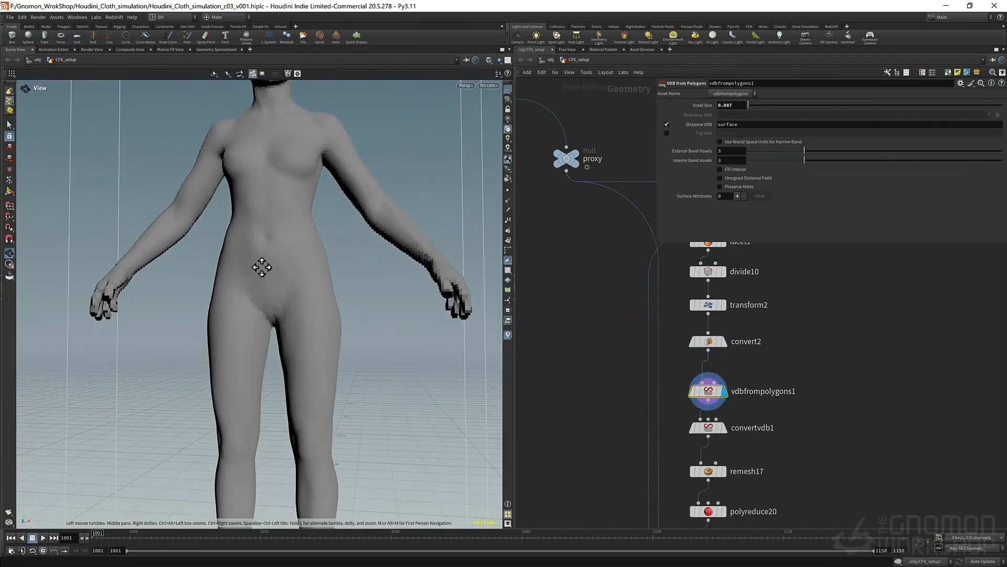
pyautogui.moveTo(261, 266); pyautogui.dragTo(295, 121, button='right')
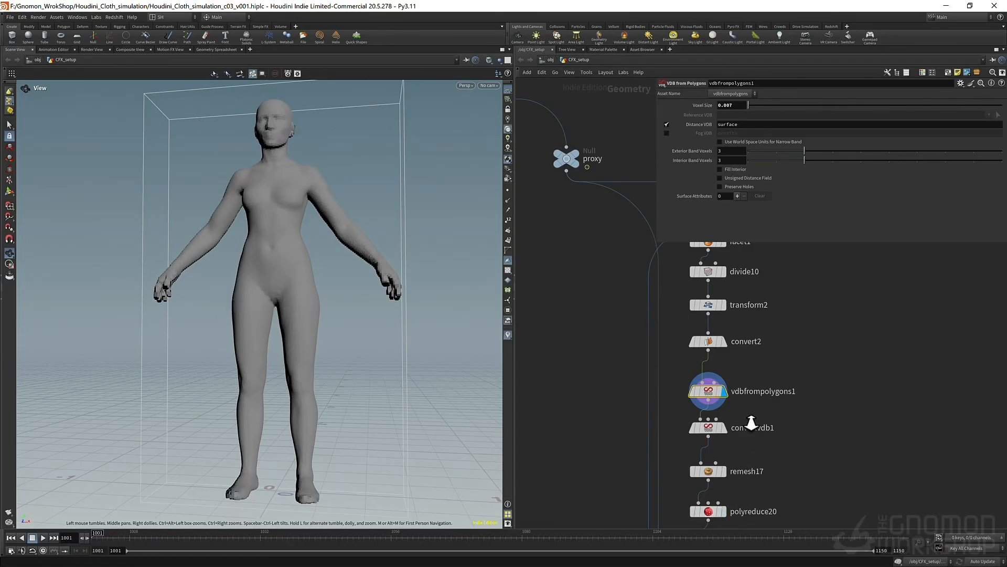
# - Display the convertvdb1 node's polygon result and show its parameters
pyautogui.moveTo(651, 384); pyautogui.dragTo(632, 346, button='middle')
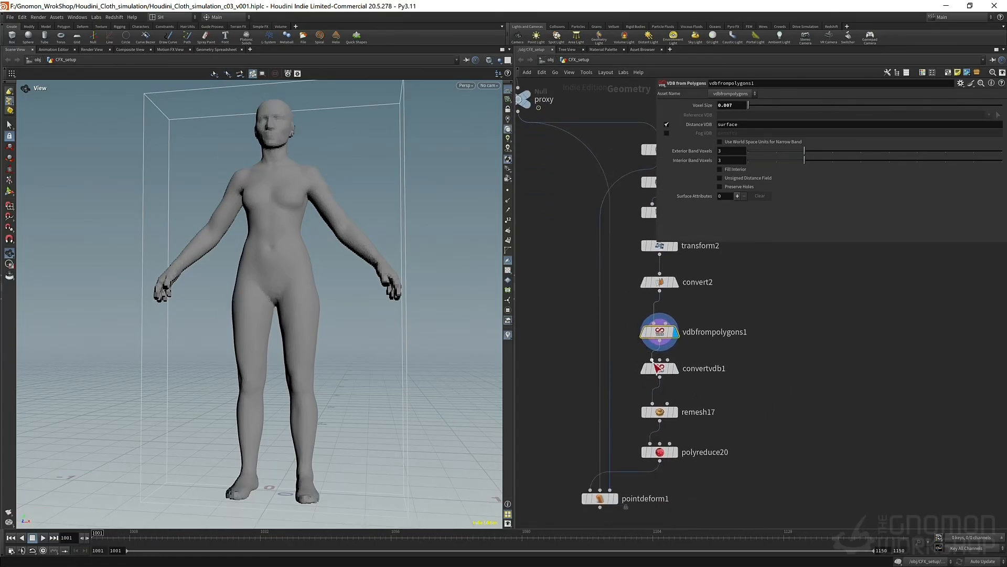
pyautogui.click(676, 368)
pyautogui.click(662, 369)
# - Display remesh17 with its parameters and inspect the remeshed torso, armpit and arms up close
pyautogui.click(676, 411)
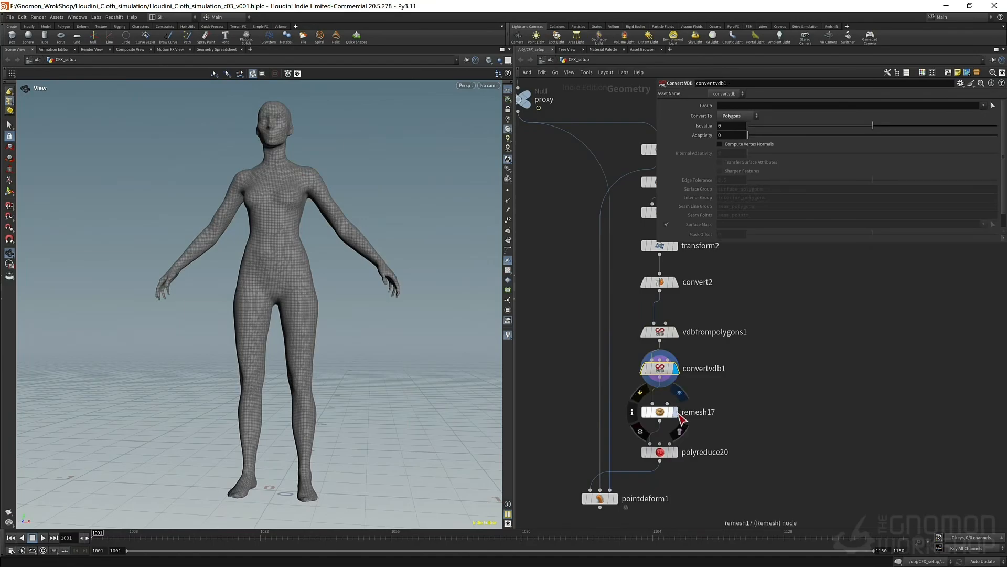
pyautogui.click(660, 411)
pyautogui.moveTo(294, 194)
pyautogui.mouseDown(button='right')
pyautogui.moveTo(351, 193)
pyautogui.moveTo(312, 192)
pyautogui.mouseUp(button='right')
pyautogui.moveTo(313, 190); pyautogui.dragTo(271, 179)
pyautogui.moveTo(271, 180); pyautogui.dragTo(322, 166, button='right')
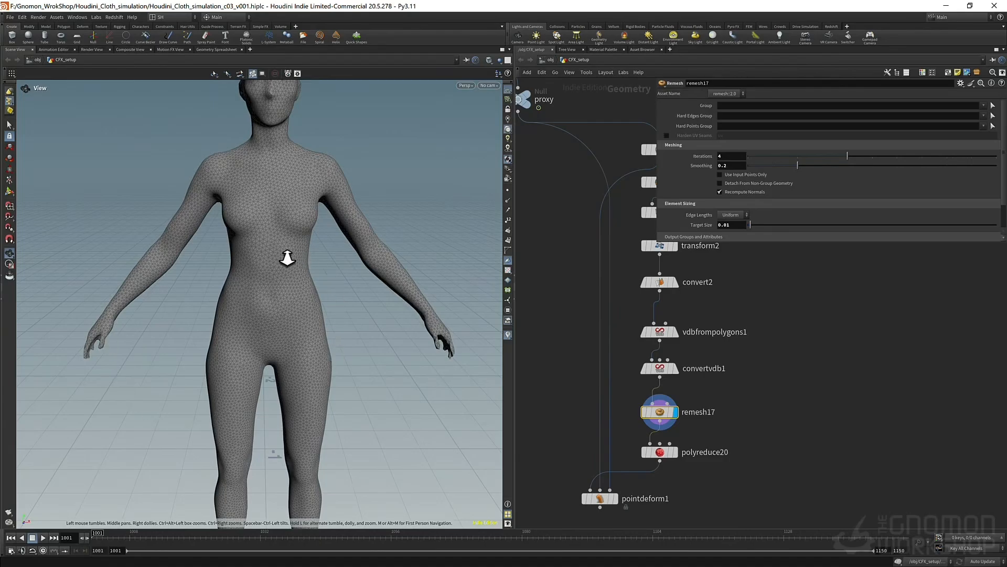
pyautogui.moveTo(287, 257); pyautogui.dragTo(274, 243)
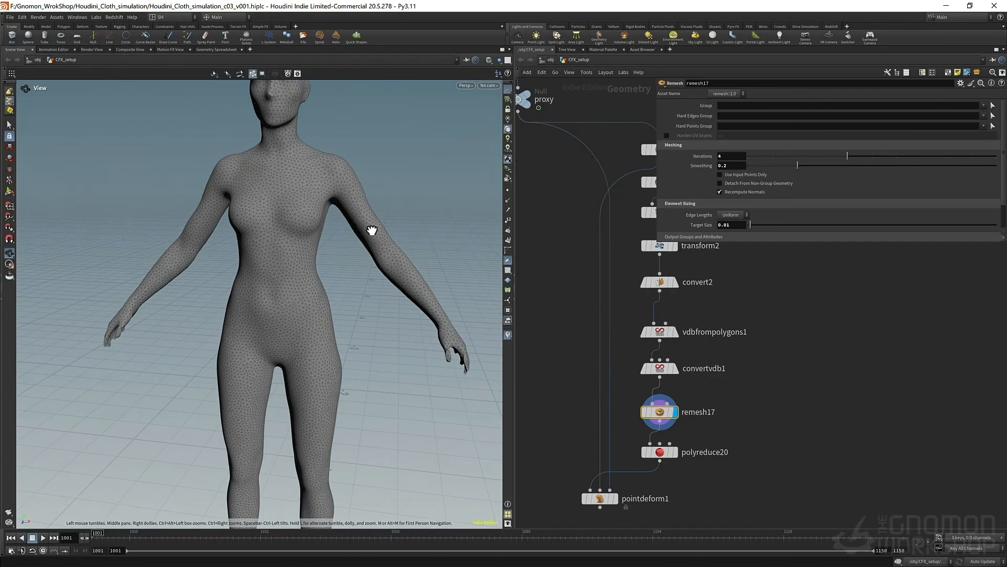
pyautogui.moveTo(369, 210); pyautogui.dragTo(375, 288, button='right')
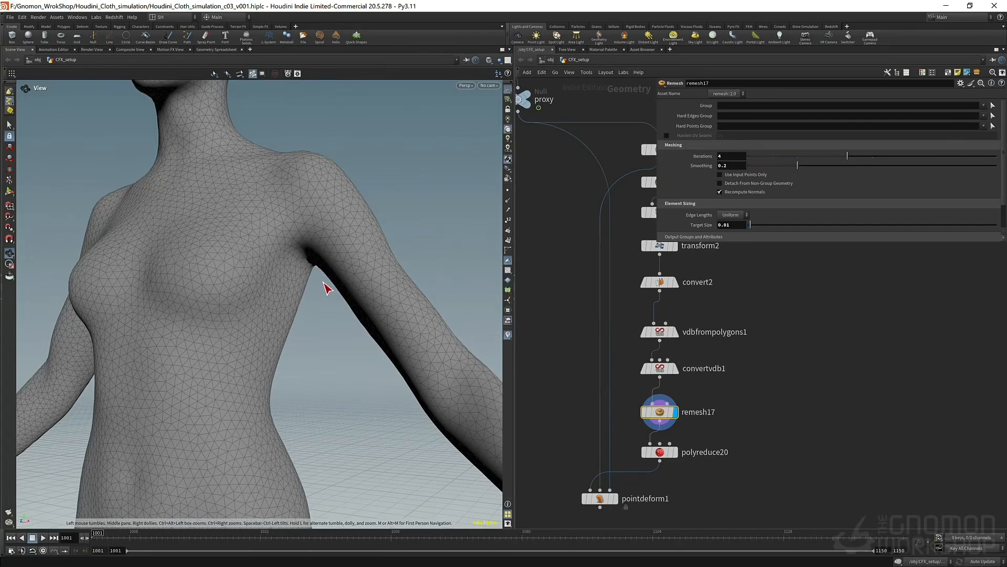
pyautogui.moveTo(323, 283); pyautogui.dragTo(239, 319, button='right')
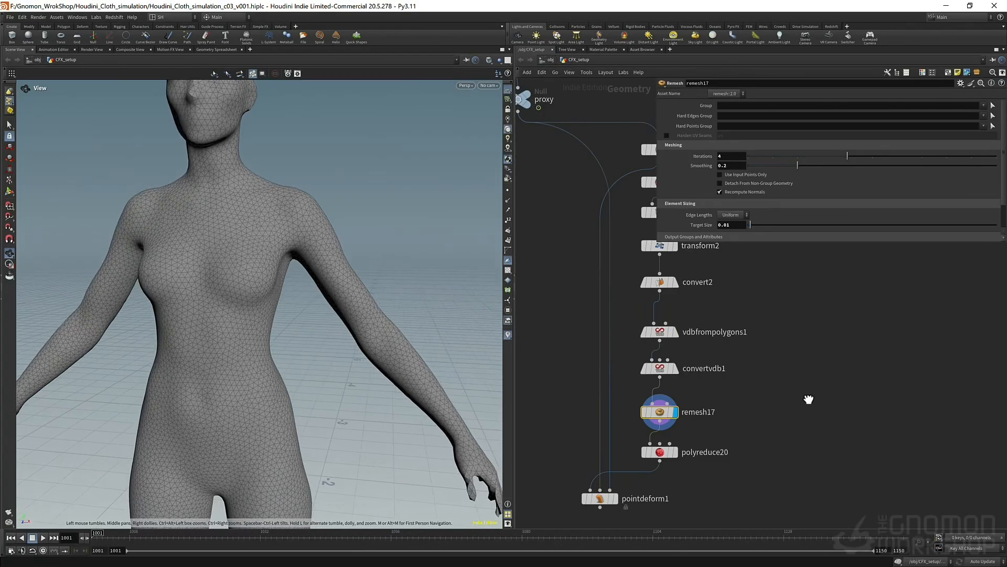
# - Display the proxy null to compare its original body topology with the remeshed version
pyautogui.moveTo(732, 414); pyautogui.dragTo(828, 461, button='middle')
pyautogui.scroll(-5, 826, 460)
pyautogui.scroll(6, 746, 338)
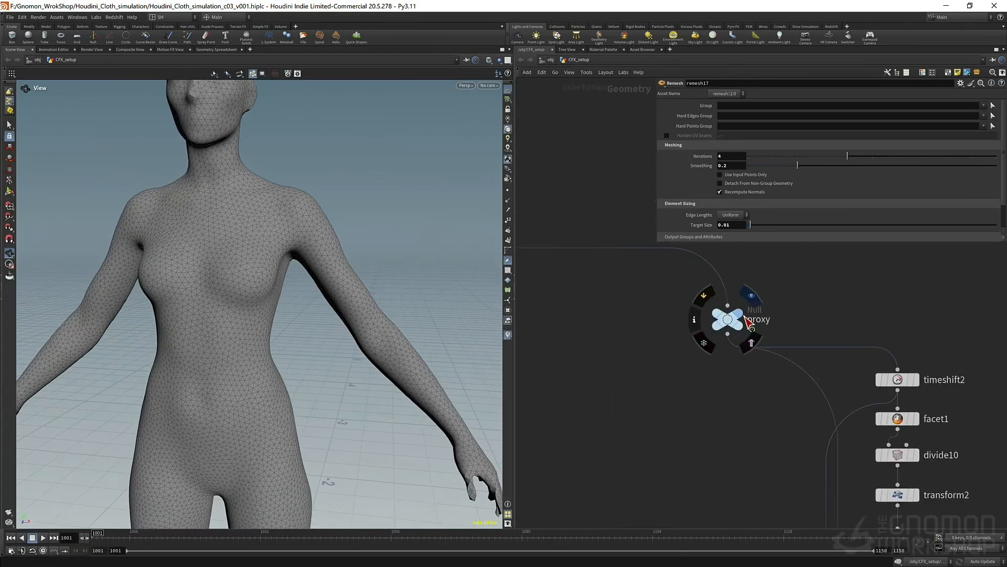
pyautogui.click(750, 326)
pyautogui.moveTo(254, 276)
pyautogui.mouseDown()
pyautogui.moveTo(224, 261)
pyautogui.moveTo(255, 291)
pyautogui.mouseUp()
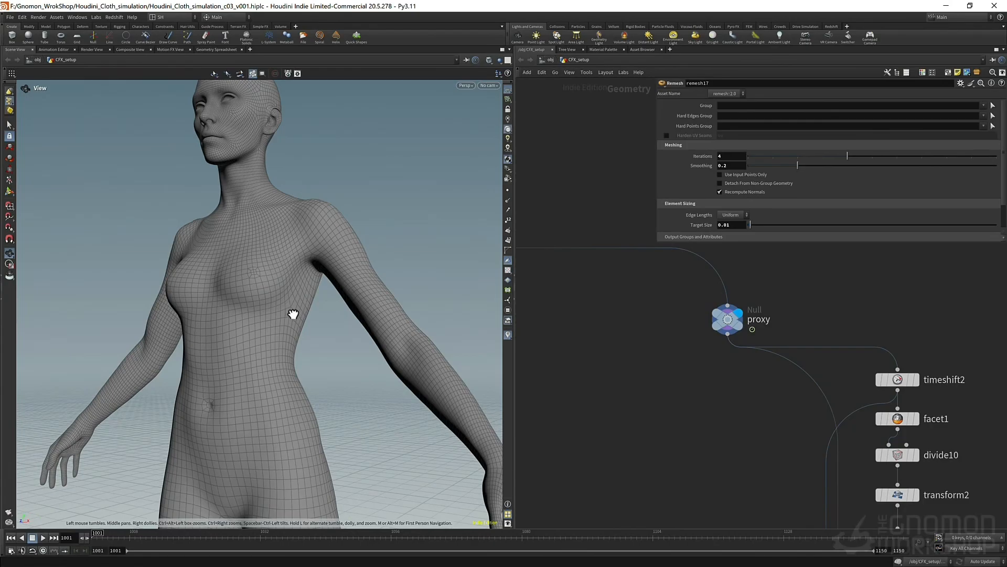
# - Switch the display back to remesh17 and examine its uniform triangles across the torso, hips and legs
pyautogui.moveTo(754, 466); pyautogui.dragTo(551, 180, button='middle')
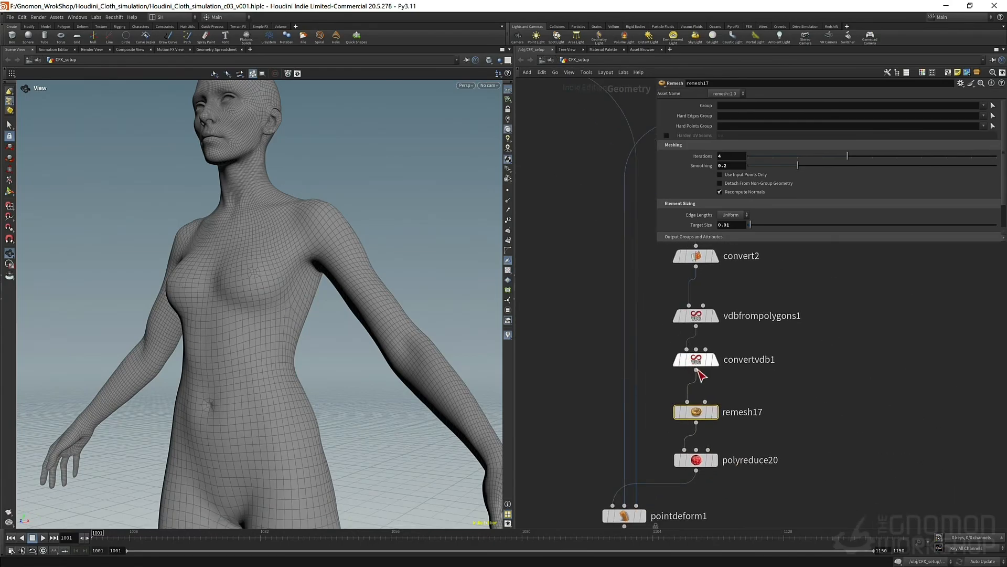
pyautogui.click(715, 412)
pyautogui.moveTo(203, 276); pyautogui.dragTo(249, 274)
pyautogui.moveTo(250, 274); pyautogui.dragTo(225, 348, button='right')
pyautogui.moveTo(225, 348); pyautogui.dragTo(207, 286)
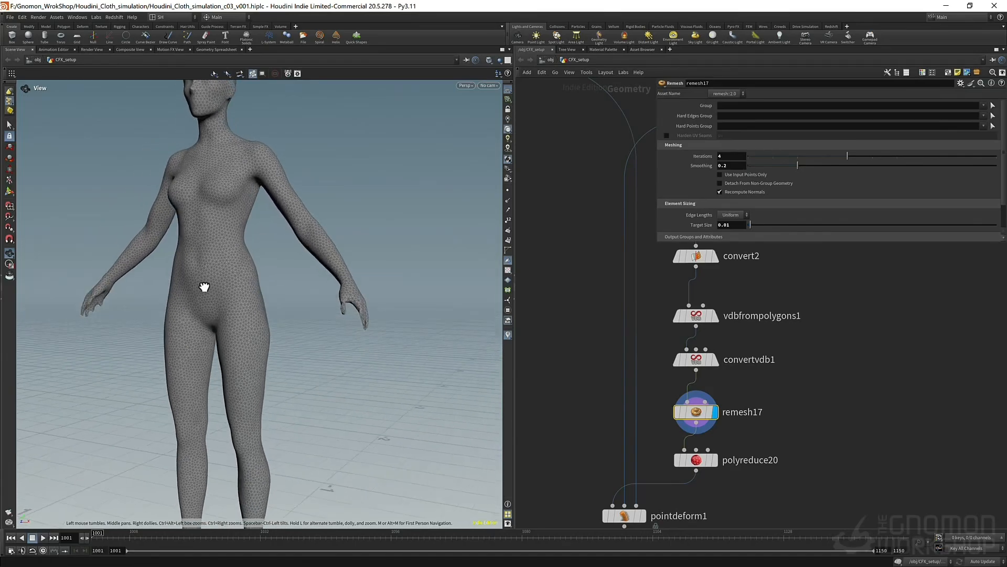
pyautogui.moveTo(207, 285); pyautogui.dragTo(213, 242, button='middle')
pyautogui.moveTo(210, 274); pyautogui.dragTo(276, 384, button='right')
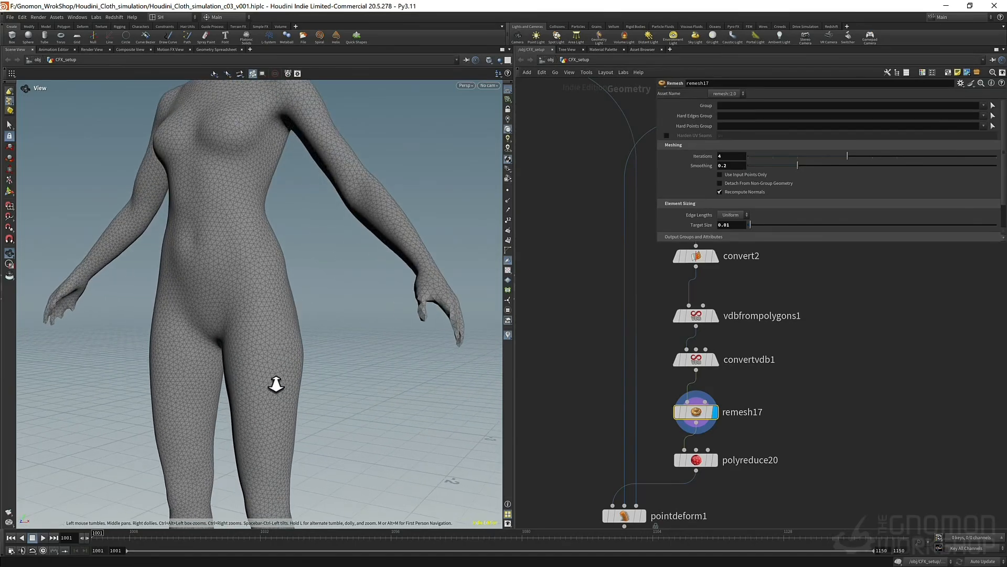
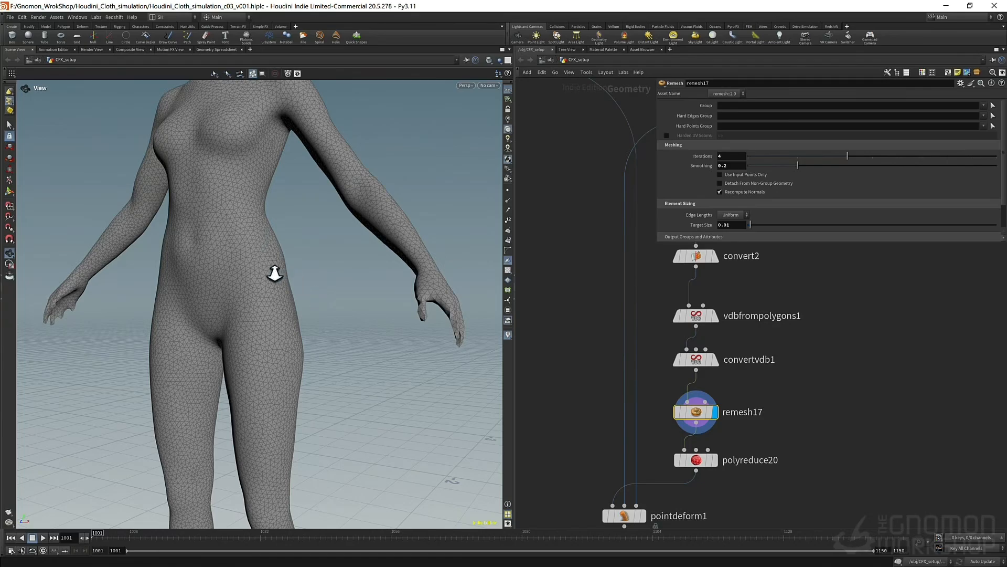
# - Switch the display from remesh17 to polyreduce20 and show its parameters
pyautogui.moveTo(273, 265); pyautogui.dragTo(241, 278)
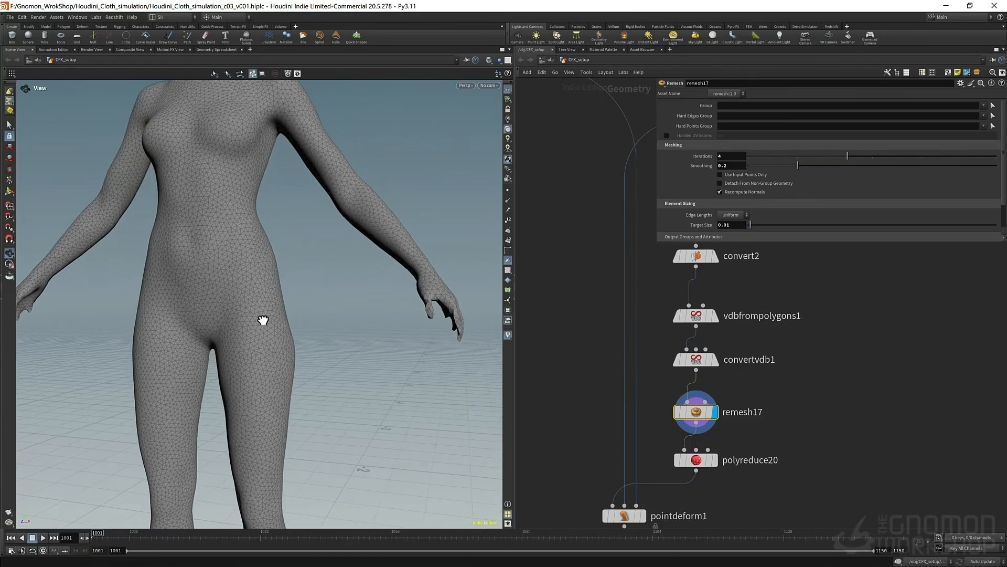
pyautogui.moveTo(263, 320); pyautogui.dragTo(257, 334)
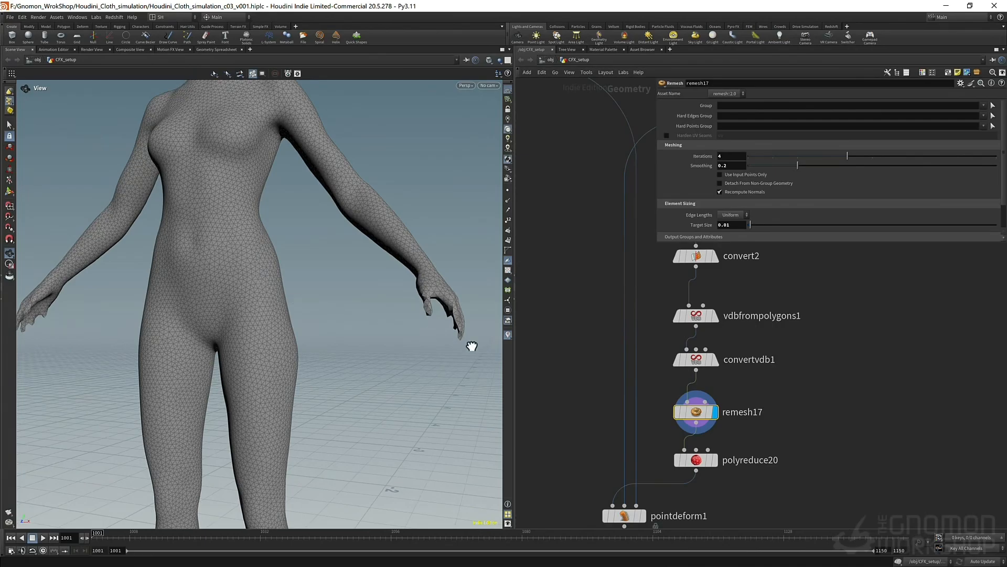
pyautogui.scroll(-5, 232, 269)
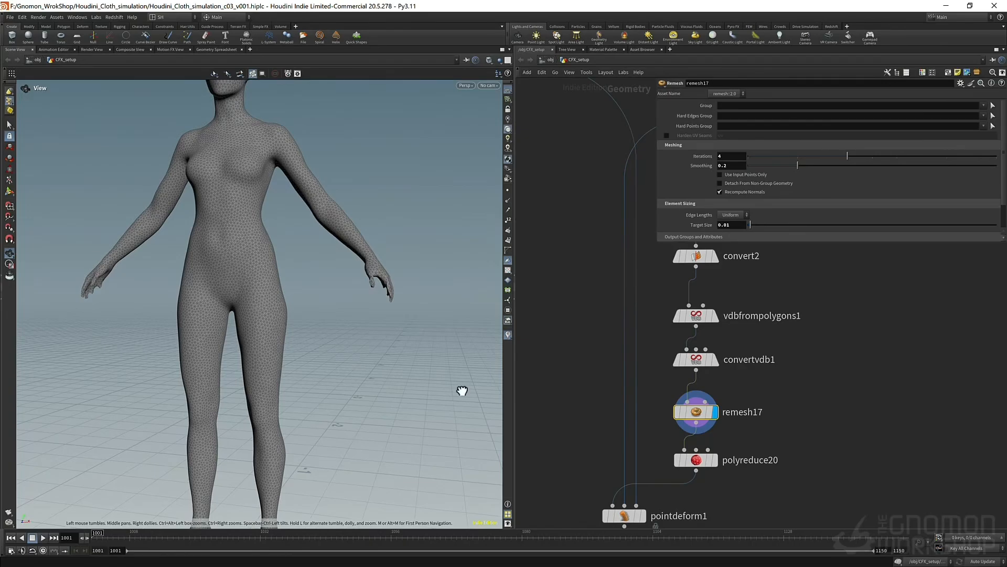
pyautogui.scroll(1, 739, 457)
pyautogui.click(709, 462)
pyautogui.click(673, 462)
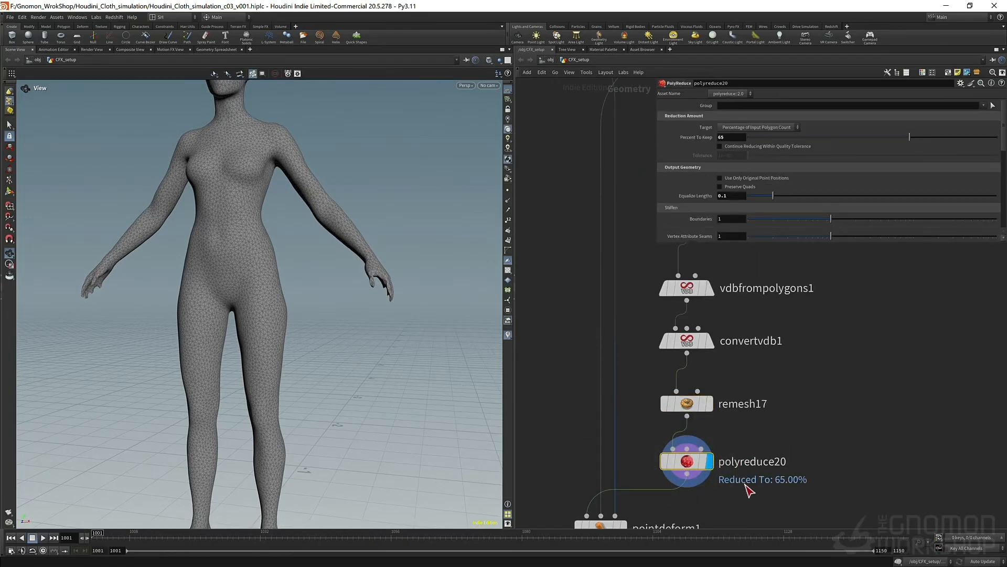
# - Examine the polyreduce20 body mesh across the torso, arms and legs from several angles
pyautogui.moveTo(219, 221); pyautogui.dragTo(447, 305)
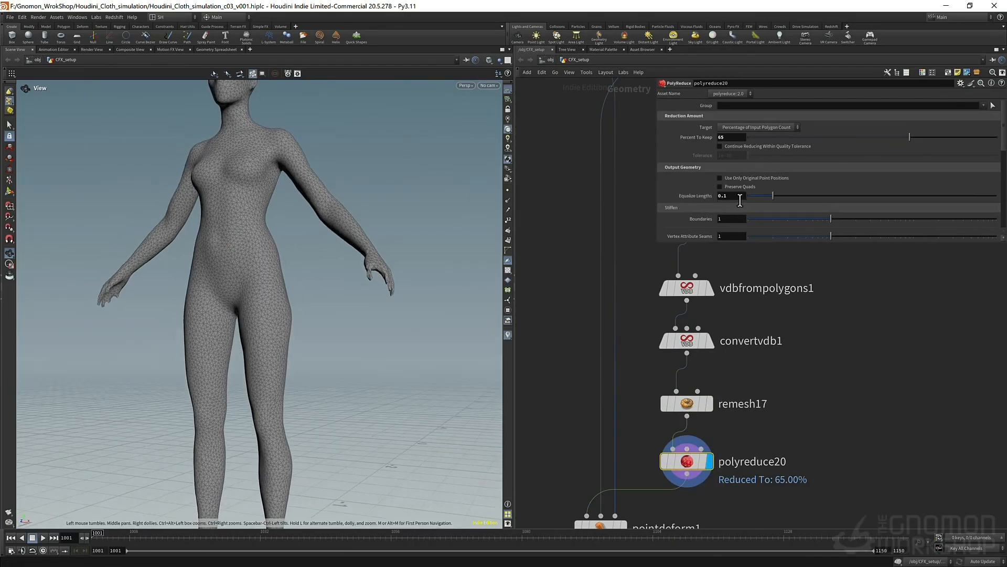
pyautogui.moveTo(240, 229); pyautogui.dragTo(246, 241)
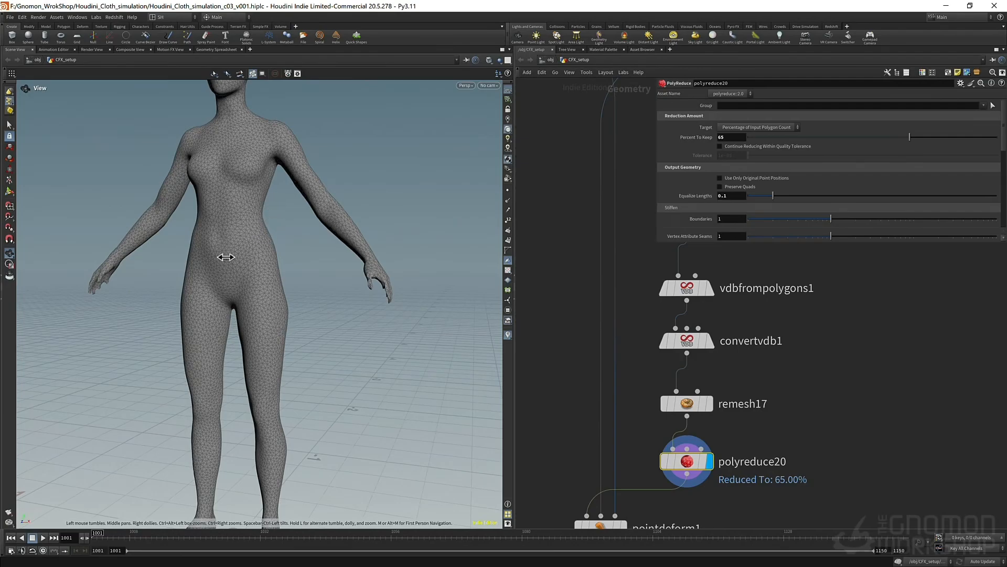
pyautogui.moveTo(225, 257); pyautogui.dragTo(298, 247, button='right')
pyautogui.moveTo(298, 247)
pyautogui.mouseDown()
pyautogui.moveTo(258, 247)
pyautogui.moveTo(283, 250)
pyautogui.mouseUp()
pyautogui.moveTo(283, 249); pyautogui.dragTo(240, 278, button='right')
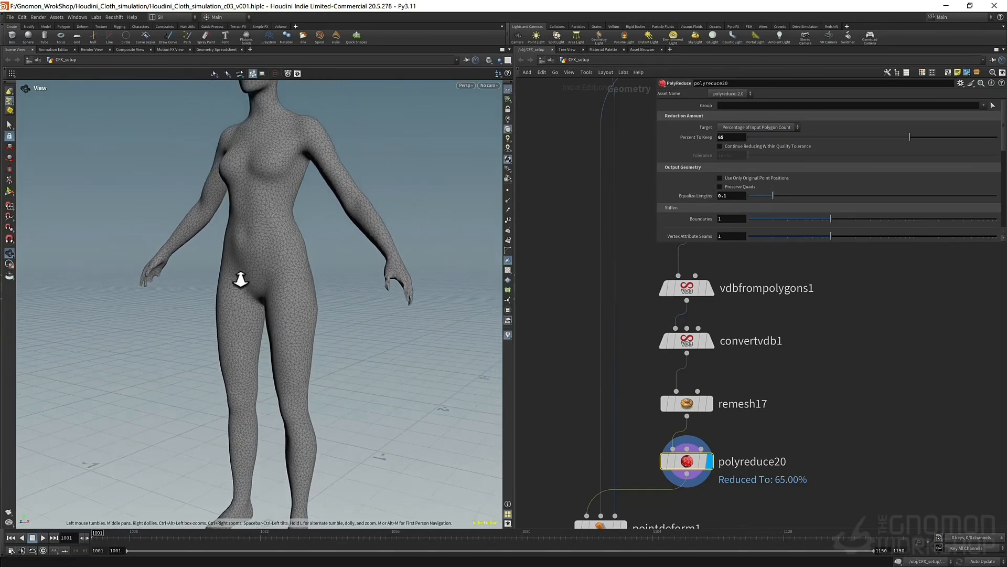
pyautogui.moveTo(241, 279); pyautogui.dragTo(256, 267)
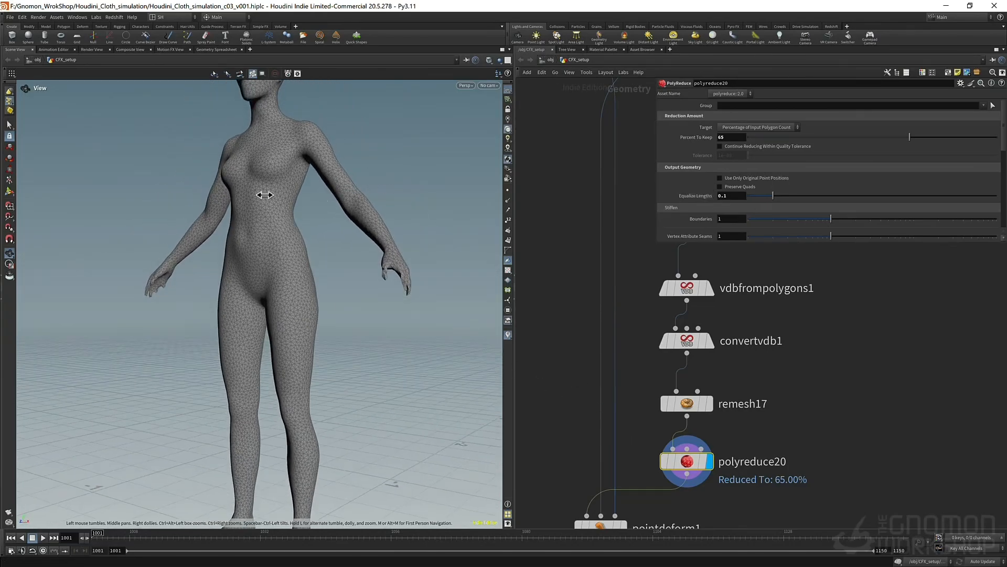
pyautogui.moveTo(264, 195); pyautogui.dragTo(282, 291)
# - Select the proxy null, display pointdeform1 and move to frame 1014 to view the deformed running pose
pyautogui.moveTo(584, 379); pyautogui.dragTo(602, 315, button='middle')
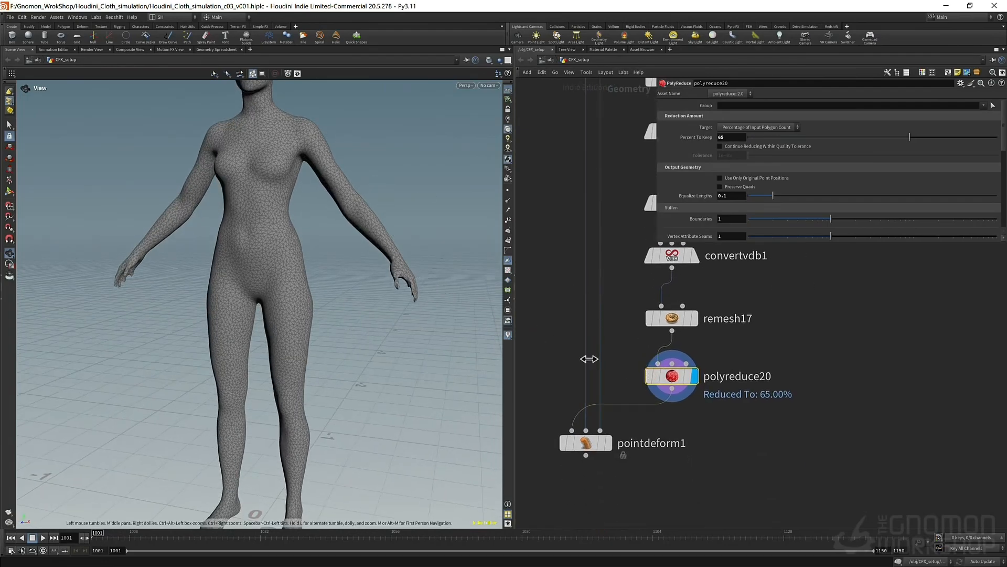
pyautogui.scroll(-5, 637, 360)
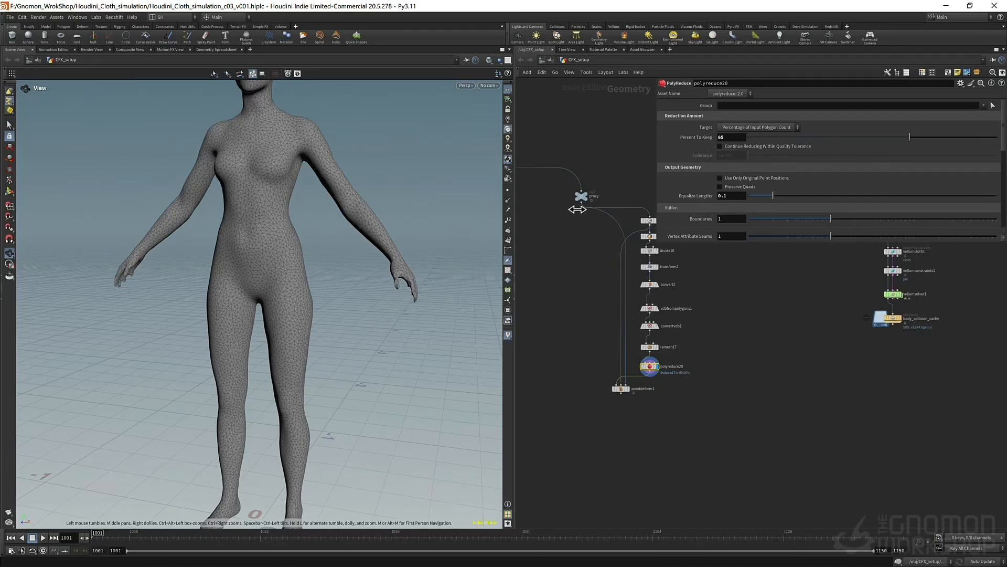
pyautogui.scroll(3, 645, 423)
pyautogui.moveTo(574, 161); pyautogui.dragTo(580, 239, button='middle')
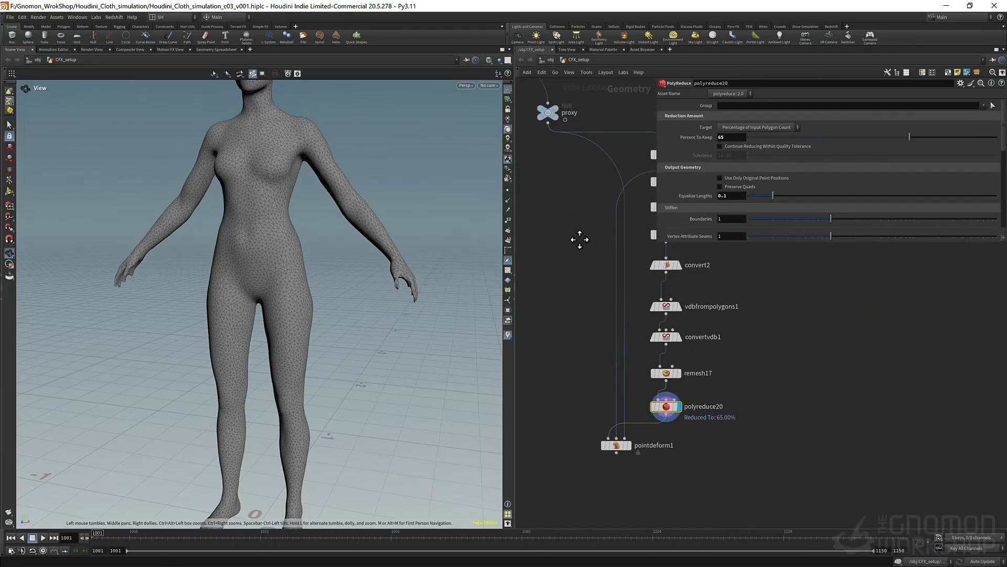
pyautogui.click(548, 112)
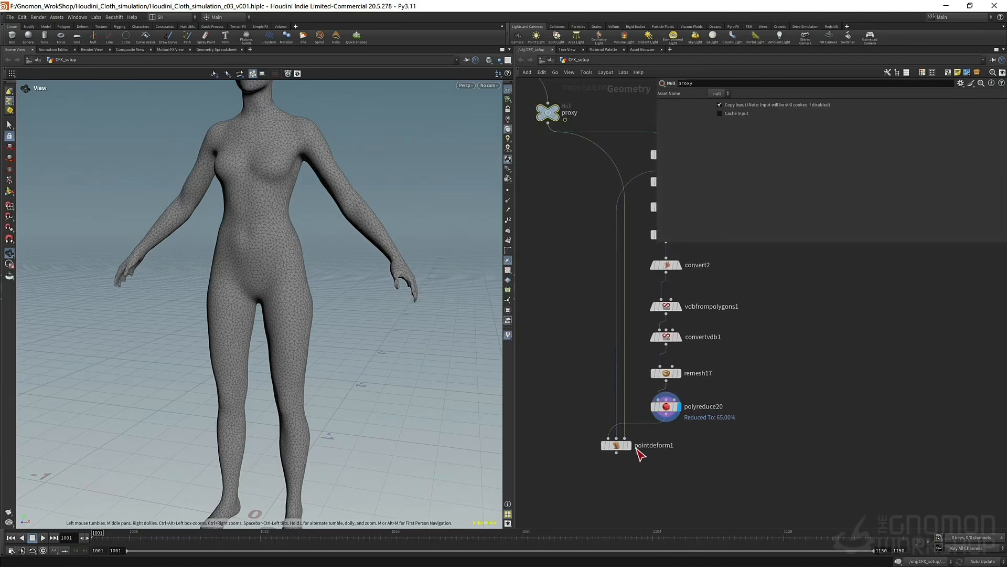
pyautogui.click(629, 444)
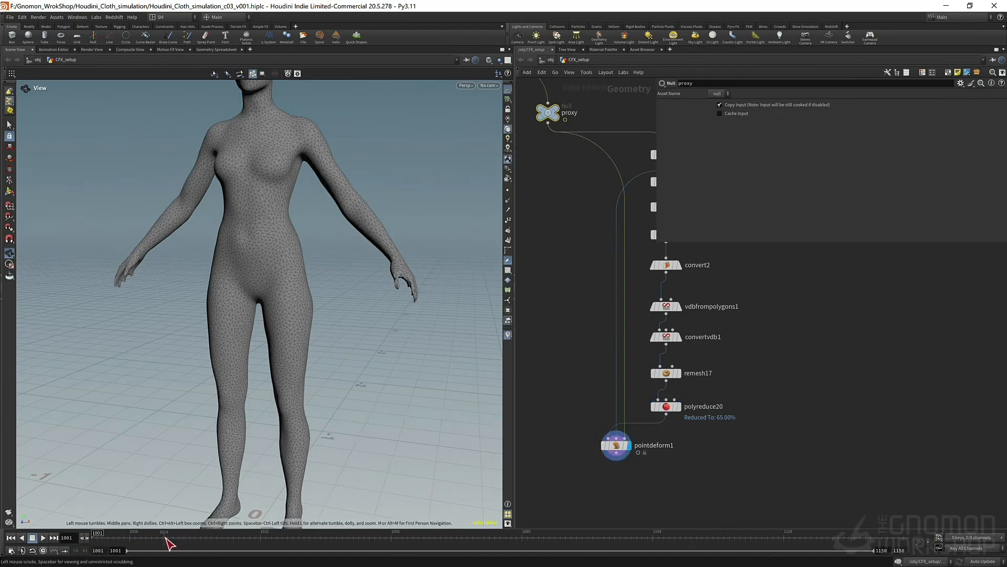
pyautogui.moveTo(241, 366); pyautogui.dragTo(395, 372)
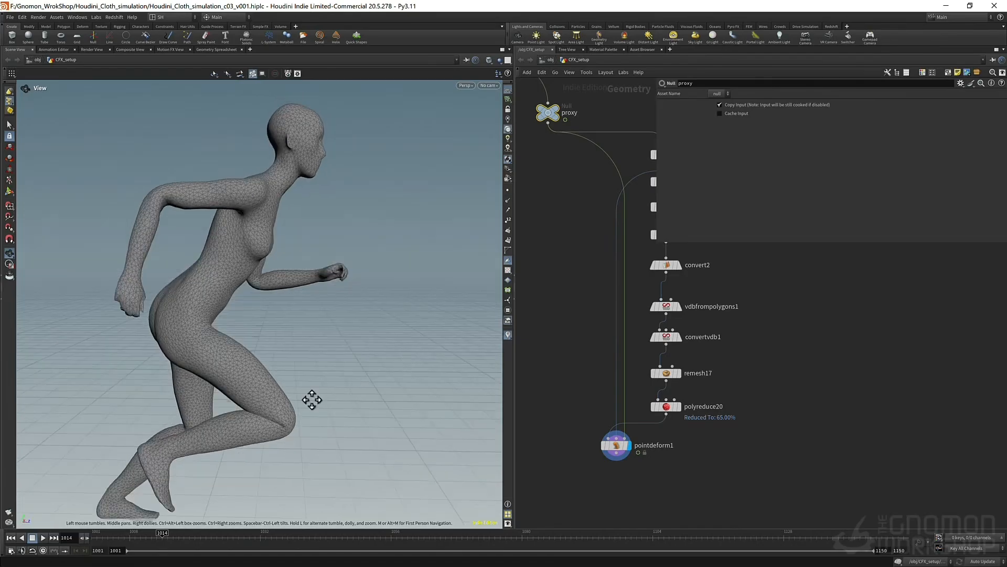
# - Inspect the point-deformed mesh up close around the hip, thigh and bent knee
pyautogui.moveTo(313, 400); pyautogui.dragTo(293, 306, button='middle')
pyautogui.moveTo(292, 306); pyautogui.dragTo(266, 288)
pyautogui.moveTo(263, 271); pyautogui.dragTo(273, 333, button='middle')
pyautogui.moveTo(272, 332); pyautogui.dragTo(263, 313)
pyautogui.moveTo(226, 415); pyautogui.dragTo(310, 359, button='right')
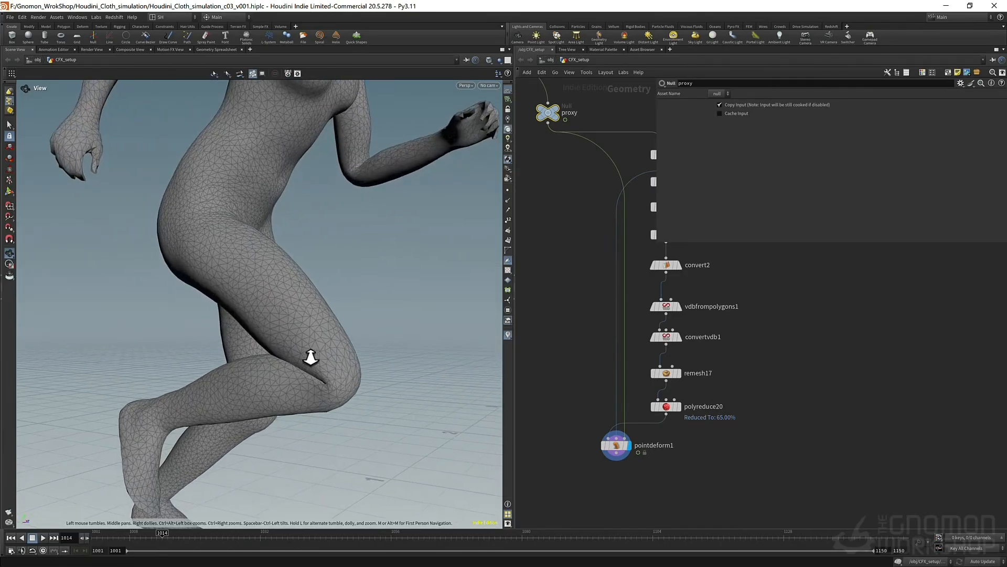
pyautogui.moveTo(310, 359); pyautogui.dragTo(312, 383)
# - Copy the eight nodes of the existing collision push and Delta Mush setup and paste them below pointdeform1
pyautogui.scroll(-4, 688, 438)
pyautogui.scroll(-1, 596, 424)
pyautogui.moveTo(596, 424); pyautogui.dragTo(790, 343, button='middle')
pyautogui.scroll(1, 576, 323)
pyautogui.moveTo(545, 330); pyautogui.dragTo(663, 212)
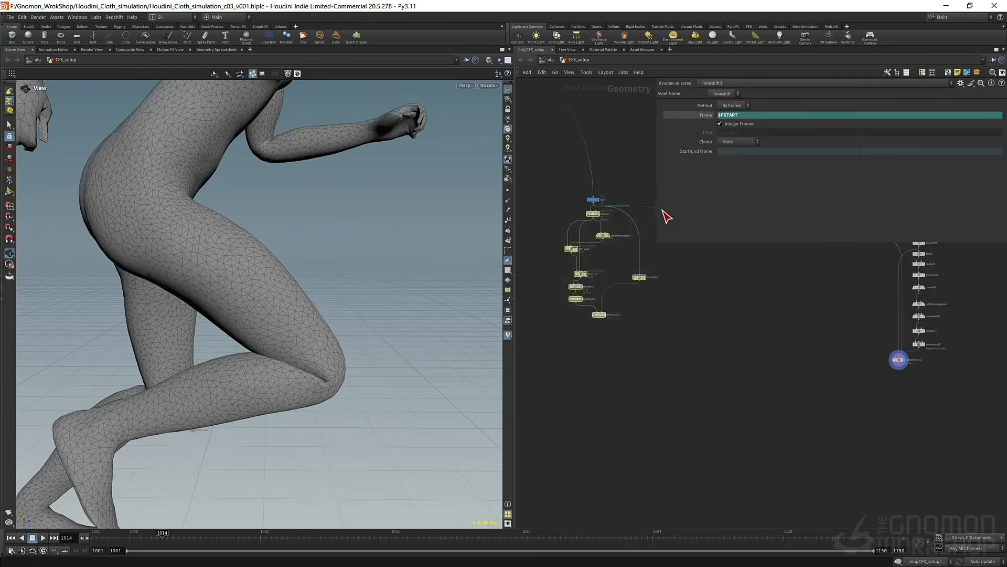
pyautogui.hotkey('ctrl', 'c')
pyautogui.moveTo(899, 422); pyautogui.dragTo(656, 355, button='middle')
pyautogui.hotkey('ctrl', 'v')
pyautogui.scroll(5, 663, 292)
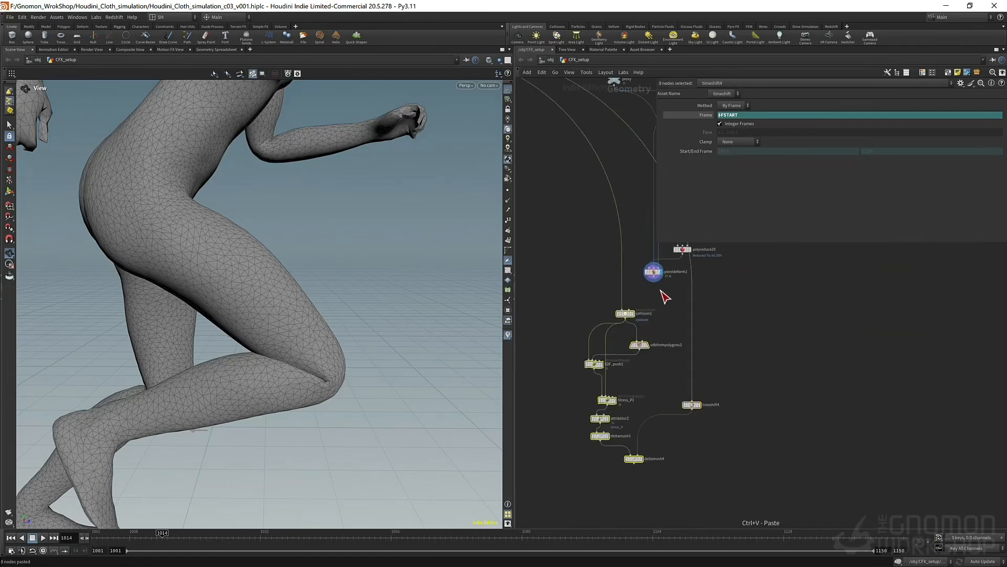
# - Connect pointdeform1's output to the pasted collision1 and timeshift4 nodes
pyautogui.click(580, 286)
pyautogui.click(605, 318)
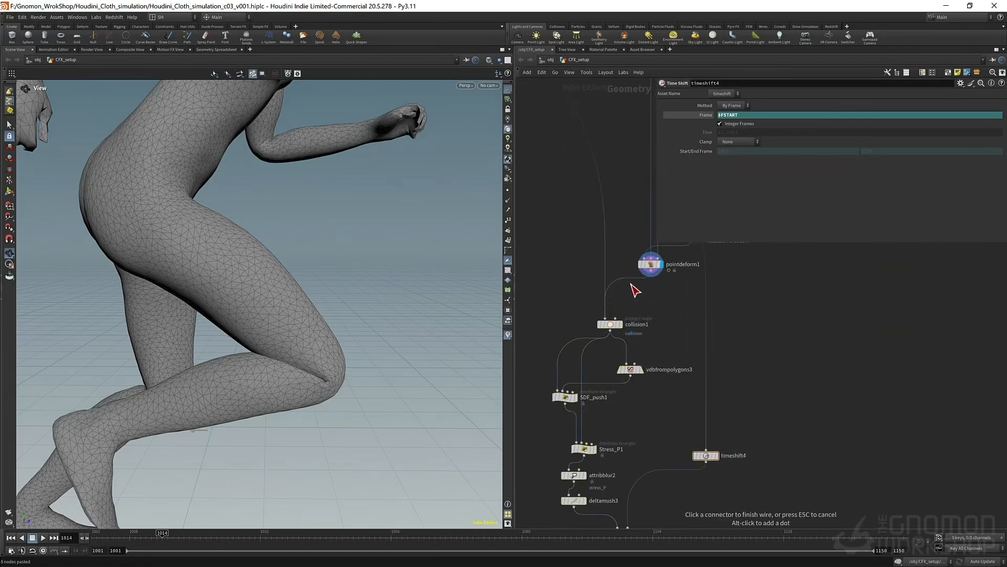
pyautogui.click(648, 272)
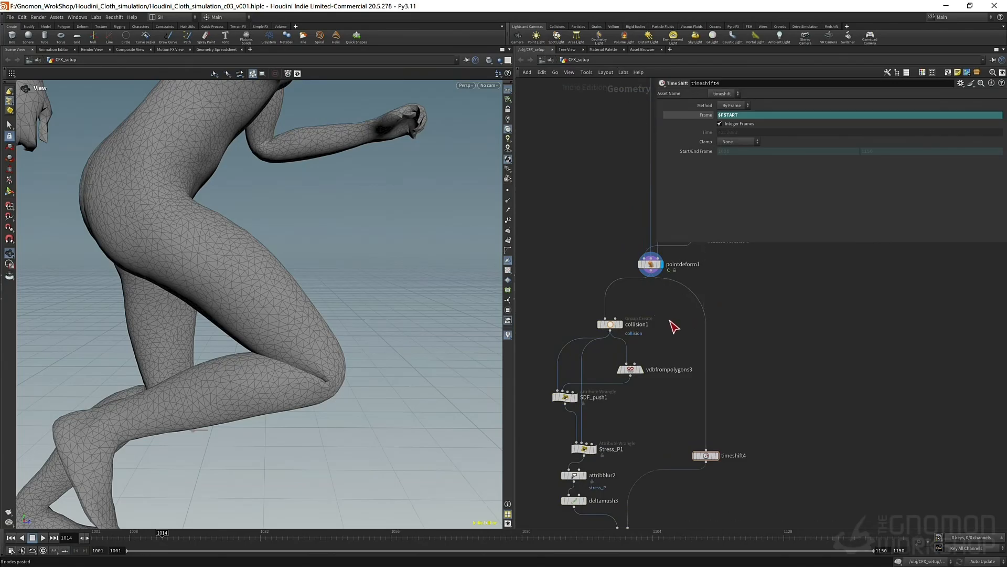
pyautogui.scroll(3, 652, 263)
pyautogui.scroll(2, 607, 268)
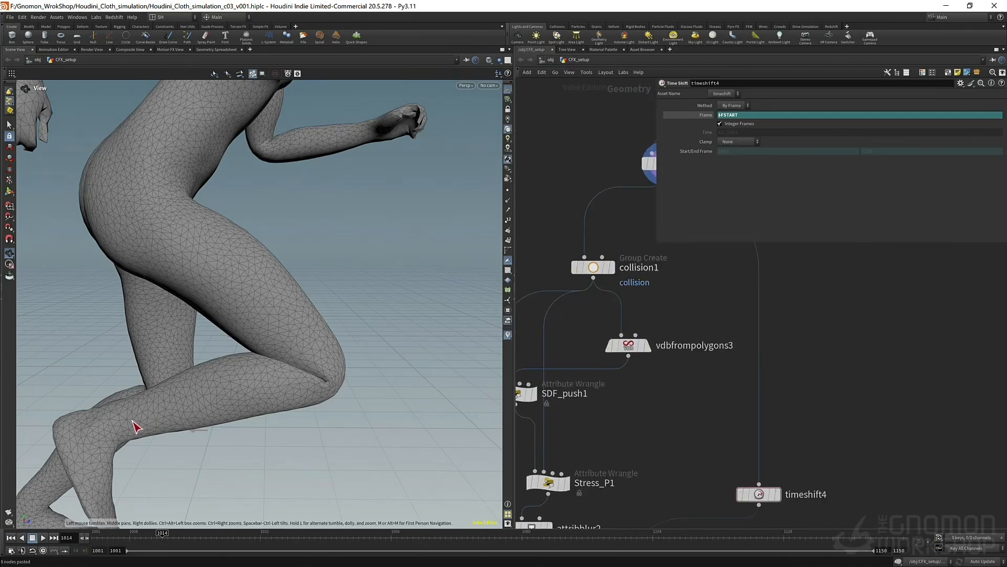
# - Return to frame 1001 and bring the whole body into view from the front
pyautogui.moveTo(283, 340); pyautogui.dragTo(162, 342)
pyautogui.hotkey('ctrl', 'Up')
pyautogui.moveTo(249, 335); pyautogui.dragTo(131, 394, button='right')
pyautogui.moveTo(334, 317); pyautogui.dragTo(251, 436, button='right')
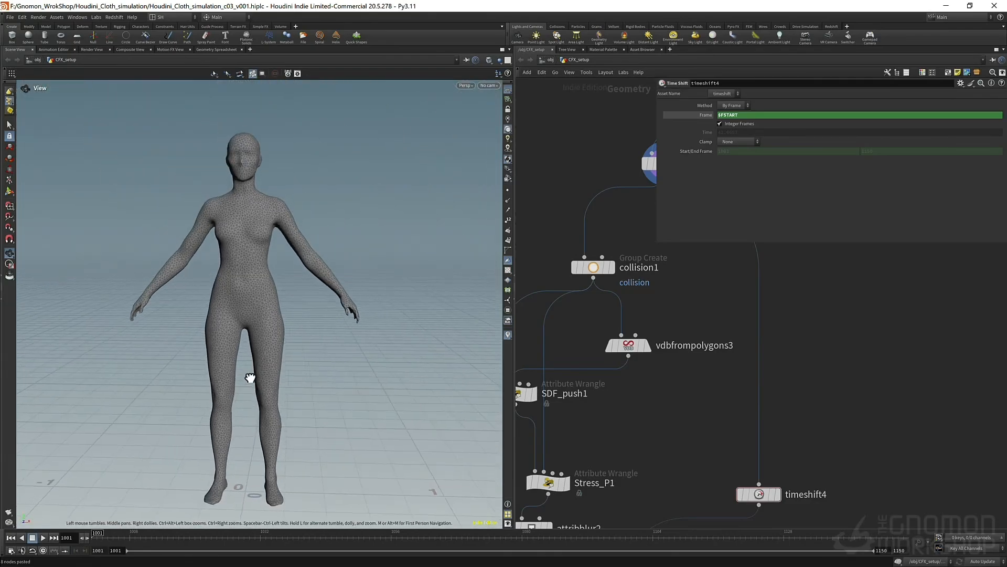
# - Display collision1 and redefine its base group as the body's points, leaving out the head, hands and feet
pyautogui.click(617, 270)
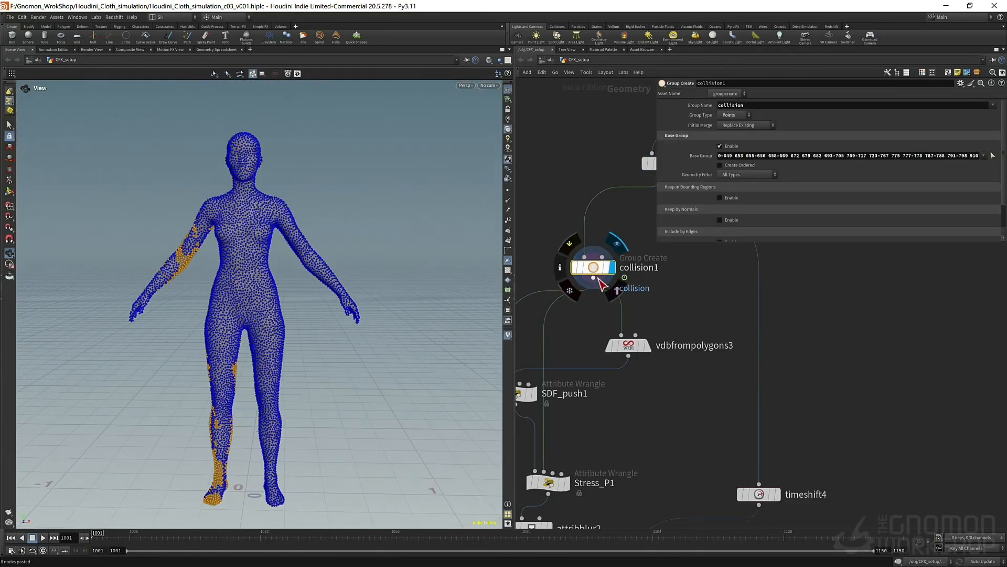
pyautogui.click(994, 156)
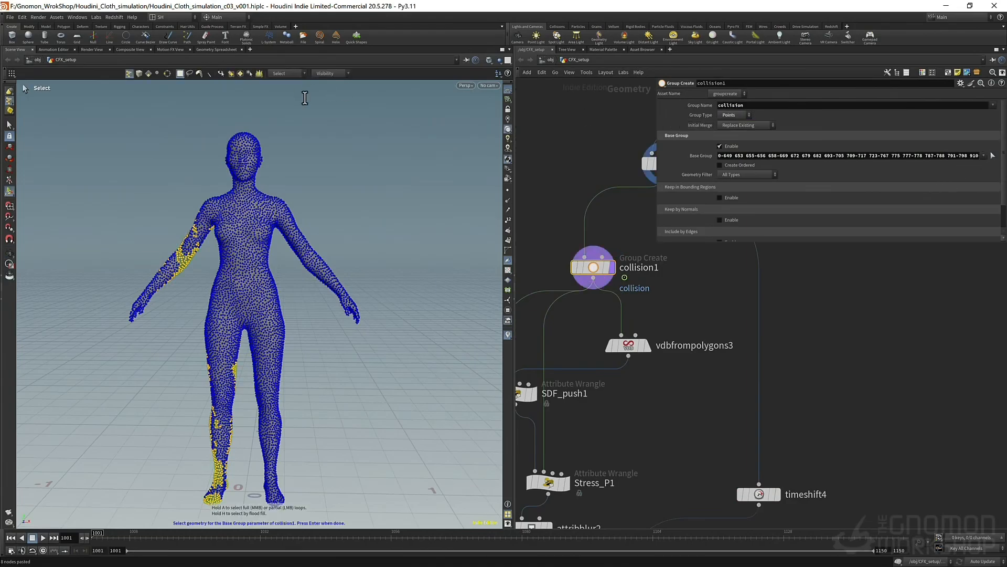
pyautogui.click(250, 181)
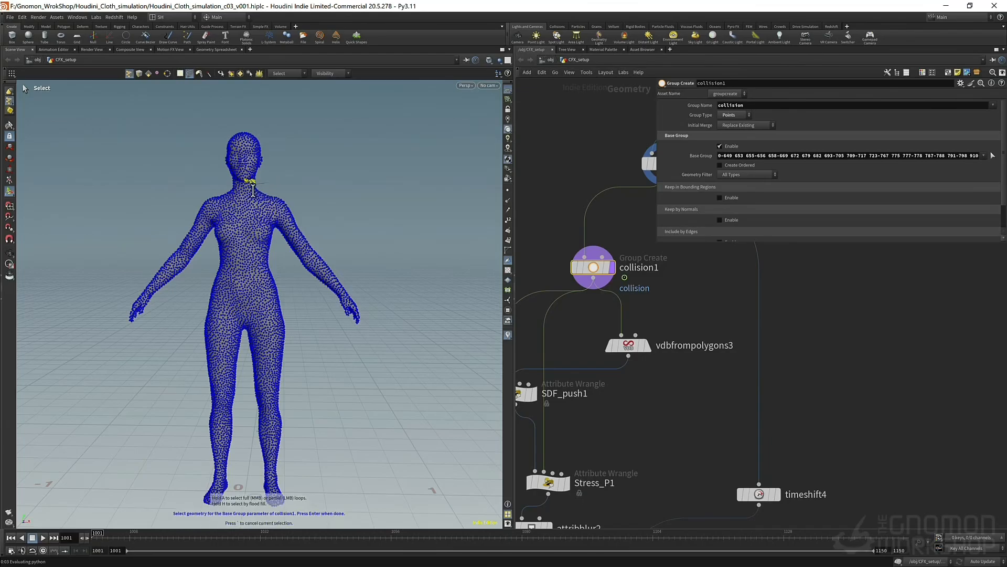
pyautogui.moveTo(212, 194); pyautogui.dragTo(151, 239)
pyautogui.moveTo(148, 282)
pyautogui.mouseDown()
pyautogui.moveTo(208, 476)
pyautogui.moveTo(264, 482)
pyautogui.moveTo(305, 459)
pyautogui.moveTo(332, 373)
pyautogui.moveTo(332, 299)
pyautogui.moveTo(315, 252)
pyautogui.moveTo(375, 185)
pyautogui.mouseUp()
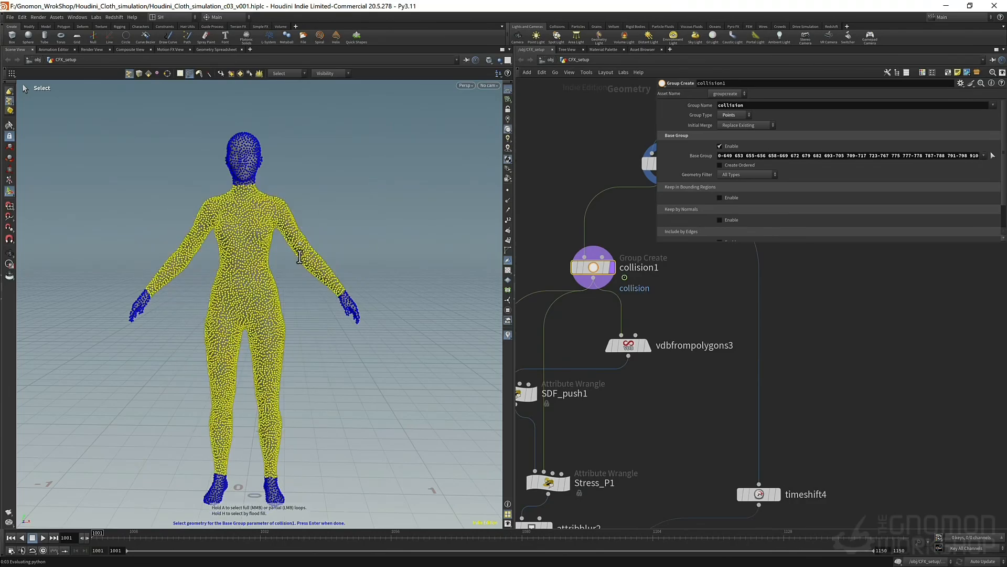
pyautogui.press('Return')
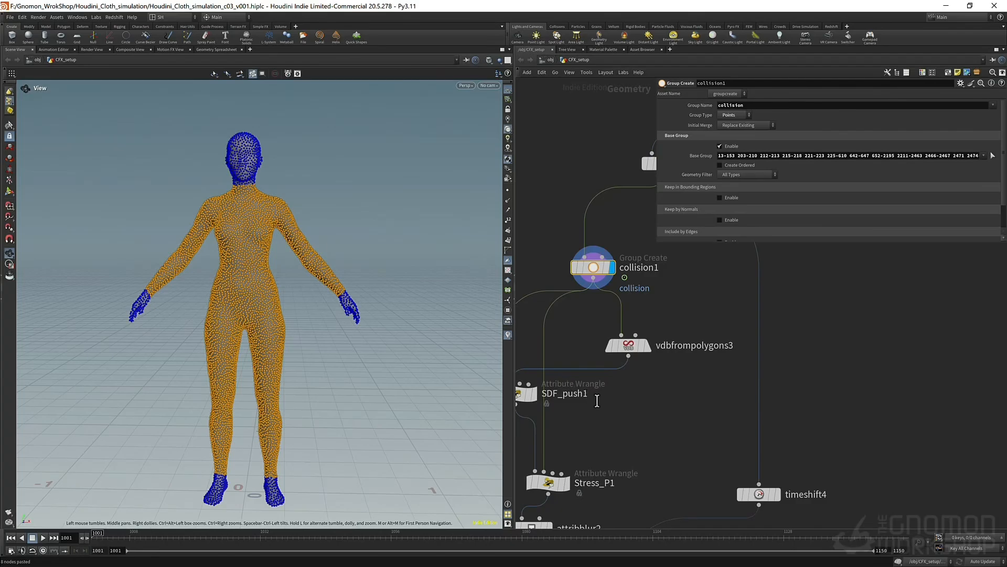
# - Display vdbfrompolygons3, SDF_push1 and Stress_P1 in turn, reviewing the code and parameters of both wrangles
pyautogui.moveTo(598, 400); pyautogui.dragTo(696, 348, button='middle')
pyautogui.click(746, 294)
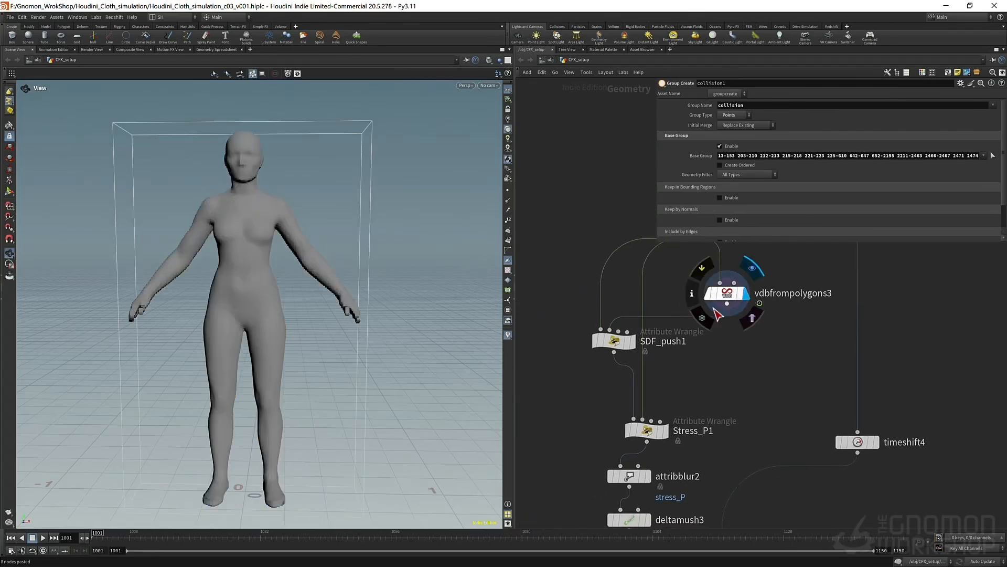
pyautogui.click(632, 343)
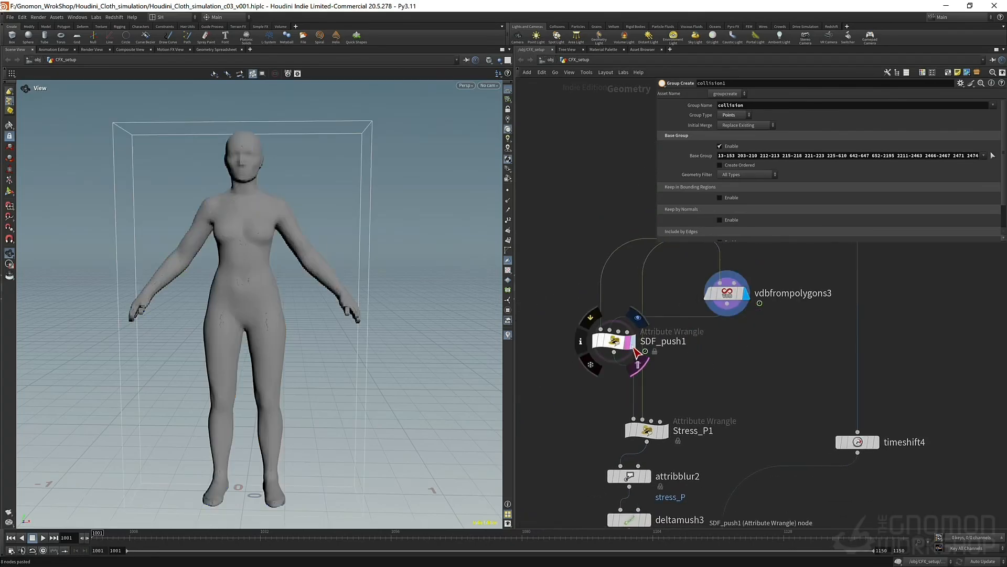
pyautogui.click(631, 344)
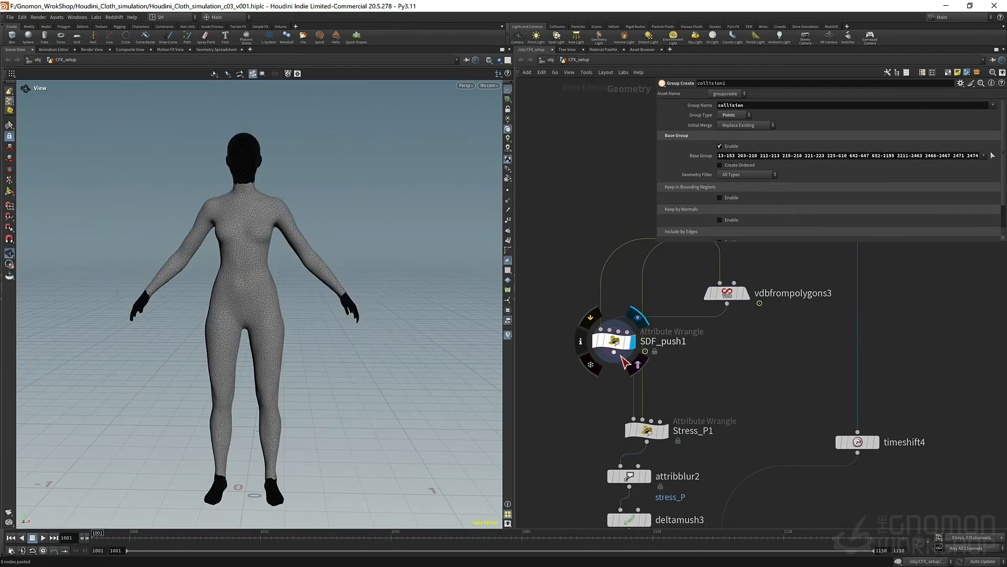
pyautogui.click(594, 342)
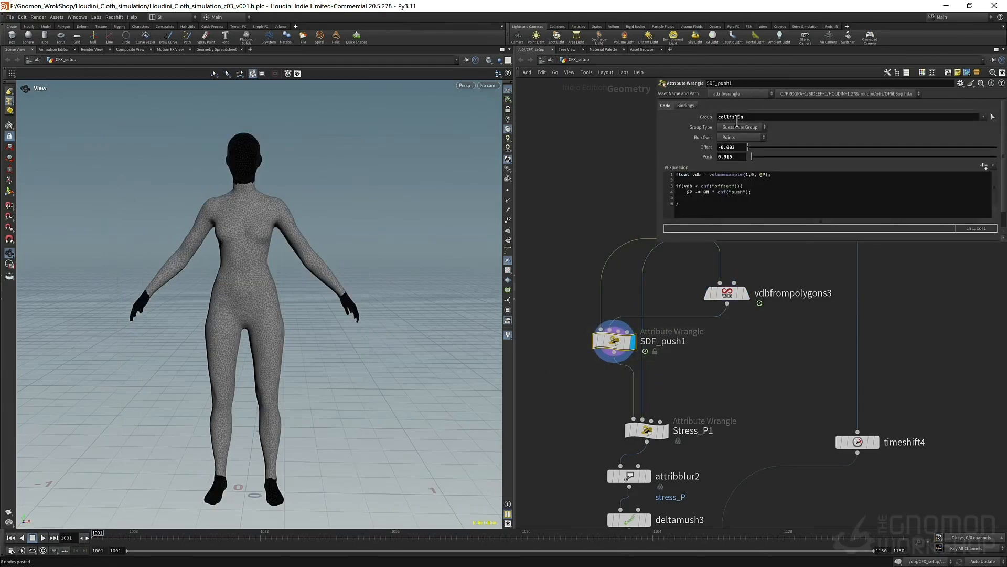
pyautogui.moveTo(699, 398); pyautogui.dragTo(650, 288, button='middle')
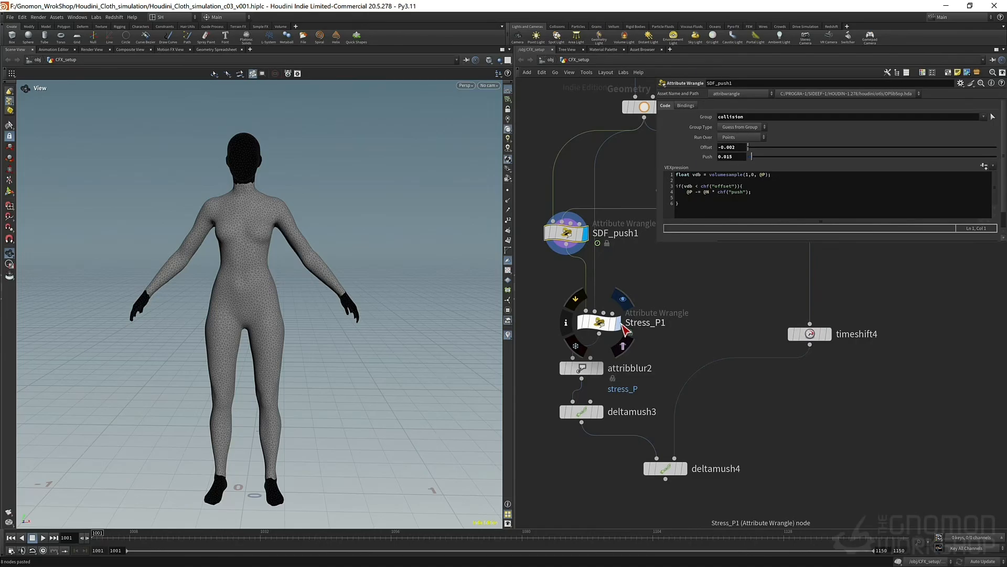
pyautogui.click(595, 323)
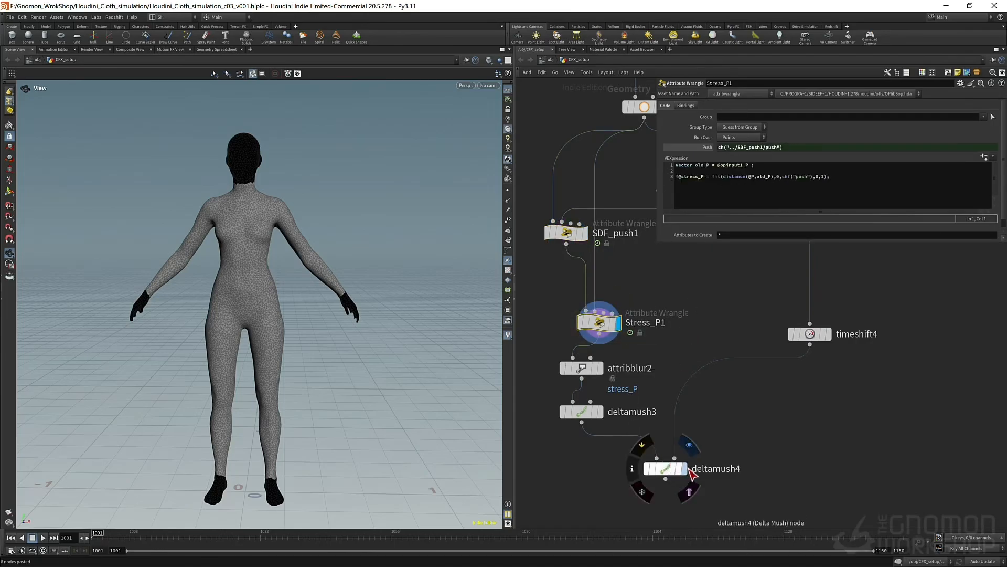
# - Display deltamush4, move to frame 1014 and inspect the smoothed body around the hip and bent knee
pyautogui.click(683, 468)
pyautogui.moveTo(272, 321); pyautogui.dragTo(247, 472)
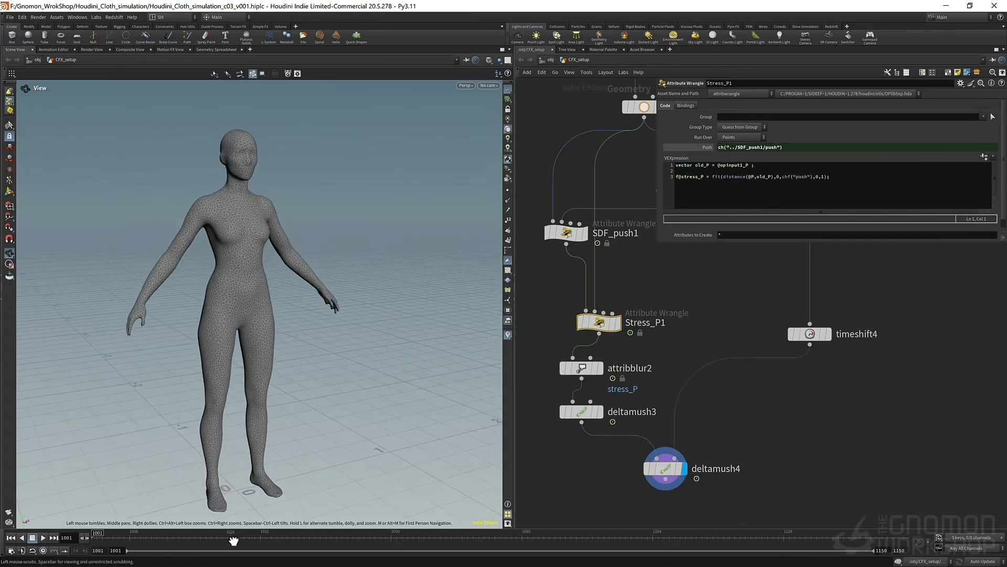
pyautogui.click(168, 541)
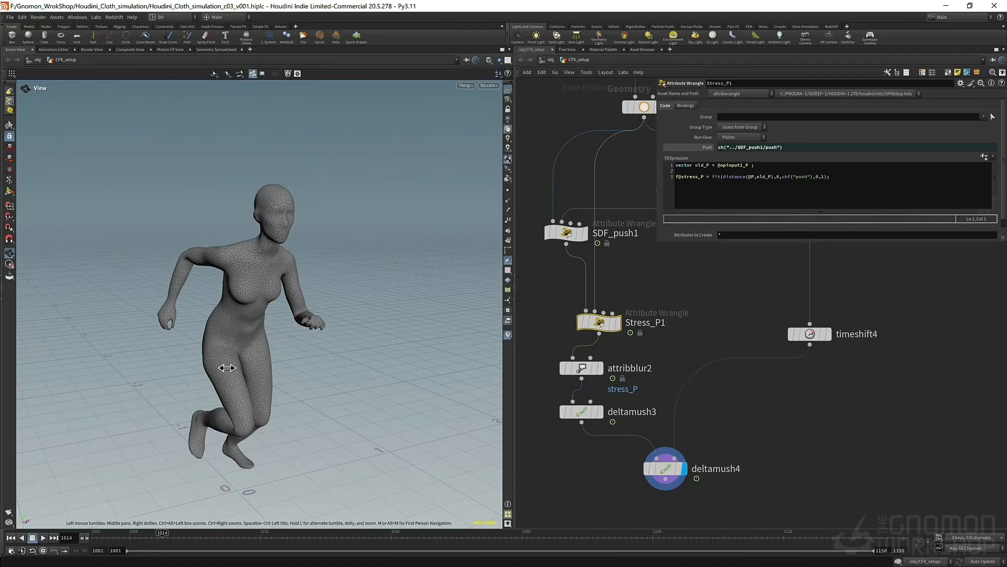
pyautogui.moveTo(226, 367); pyautogui.dragTo(266, 408, button='right')
pyautogui.scroll(-3, 631, 412)
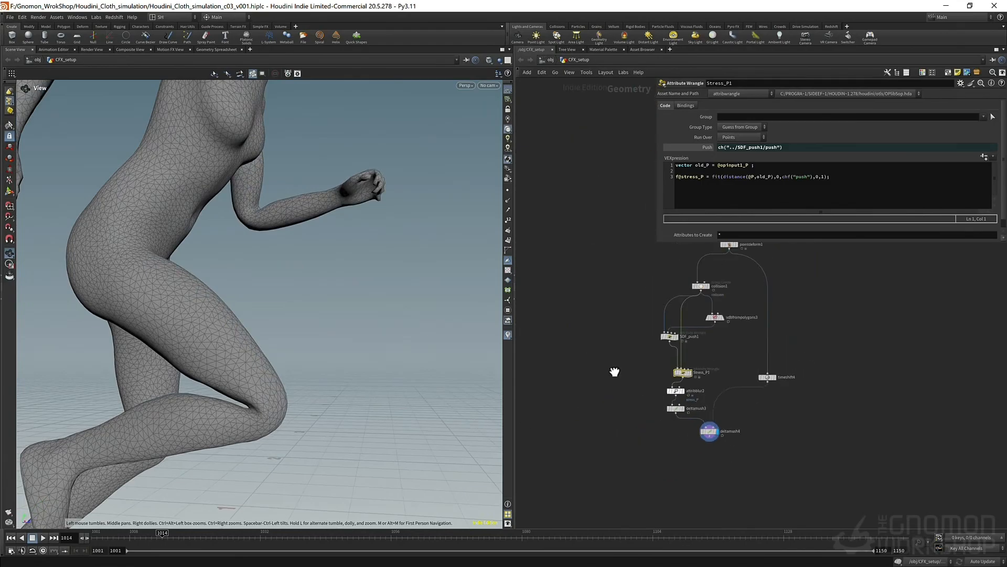
# - Display deltamush2 to view the smoothed original body mesh at the hip and bent knee
pyautogui.moveTo(612, 367); pyautogui.dragTo(671, 269, button='middle')
pyautogui.scroll(5, 670, 269)
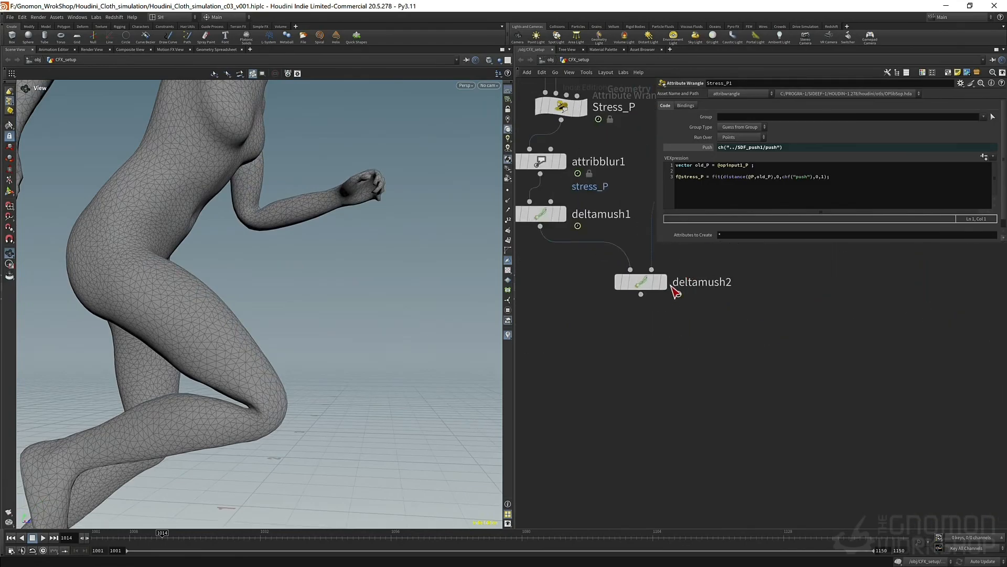
pyautogui.click(670, 284)
pyautogui.scroll(-2, 673, 287)
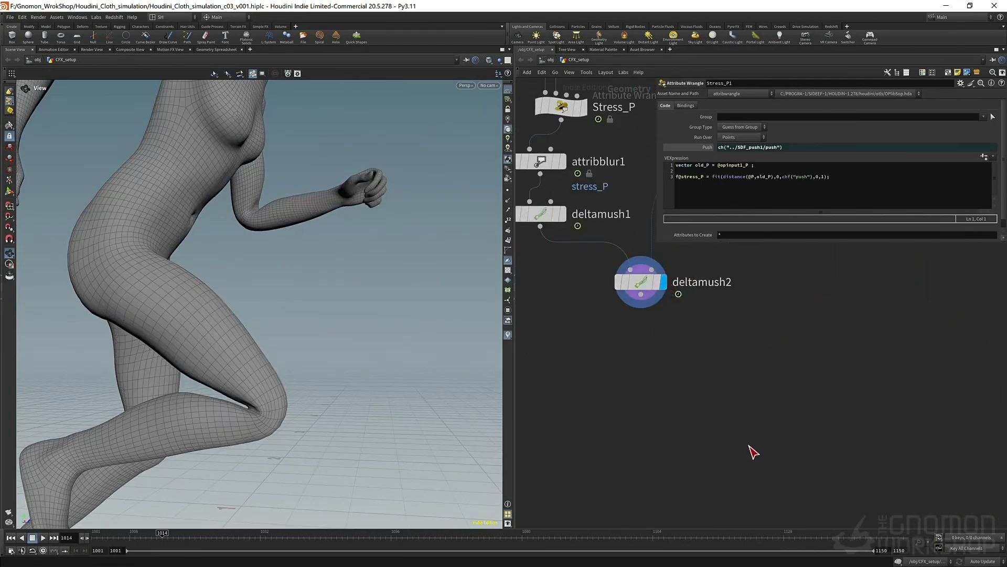
pyautogui.moveTo(753, 449); pyautogui.dragTo(531, 265, button='middle')
pyautogui.press('f')
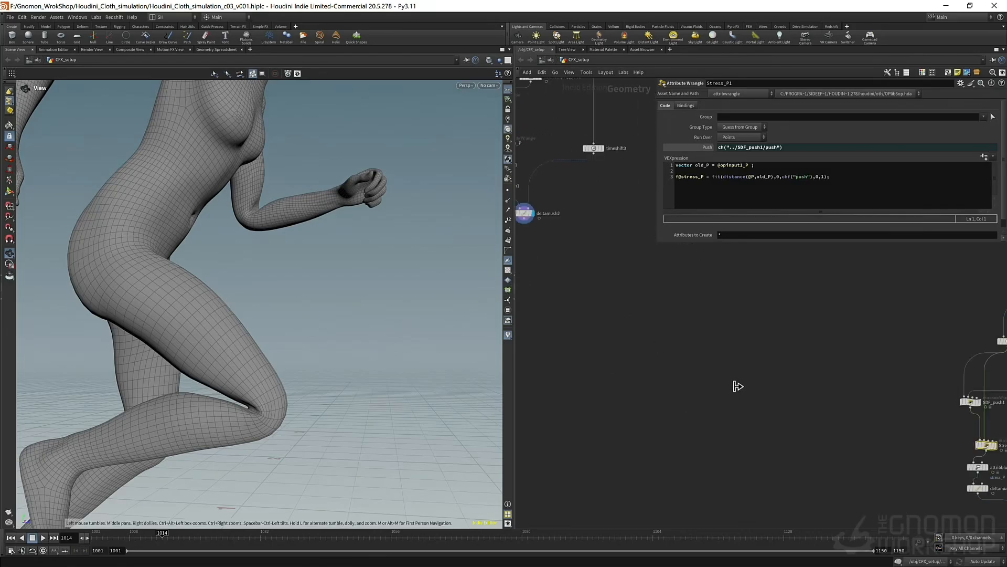
# - Display deltamush4 and examine the remeshed body from the bent knee out to the whole figure
pyautogui.scroll(4, 787, 403)
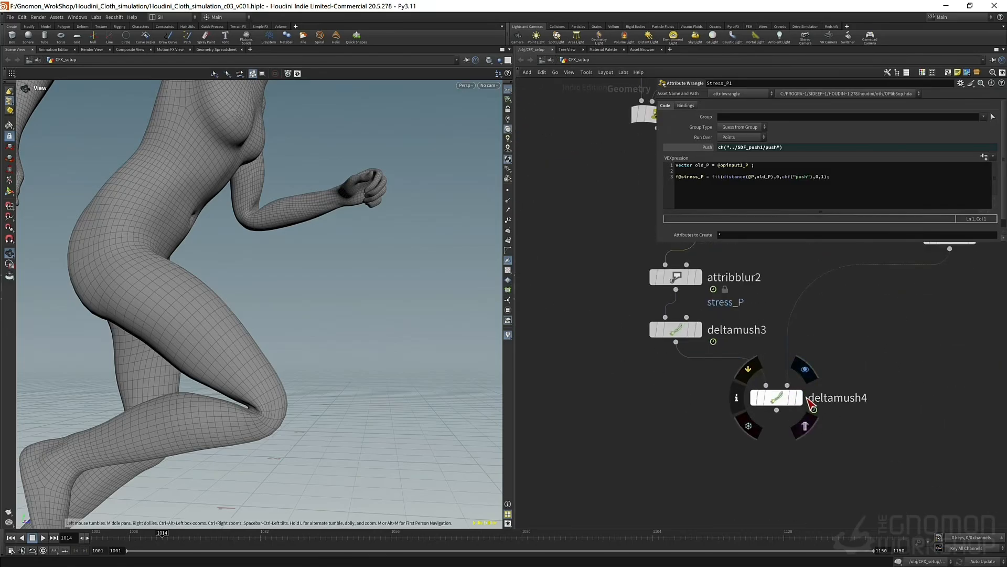
pyautogui.click(810, 403)
pyautogui.moveTo(209, 375); pyautogui.dragTo(223, 391)
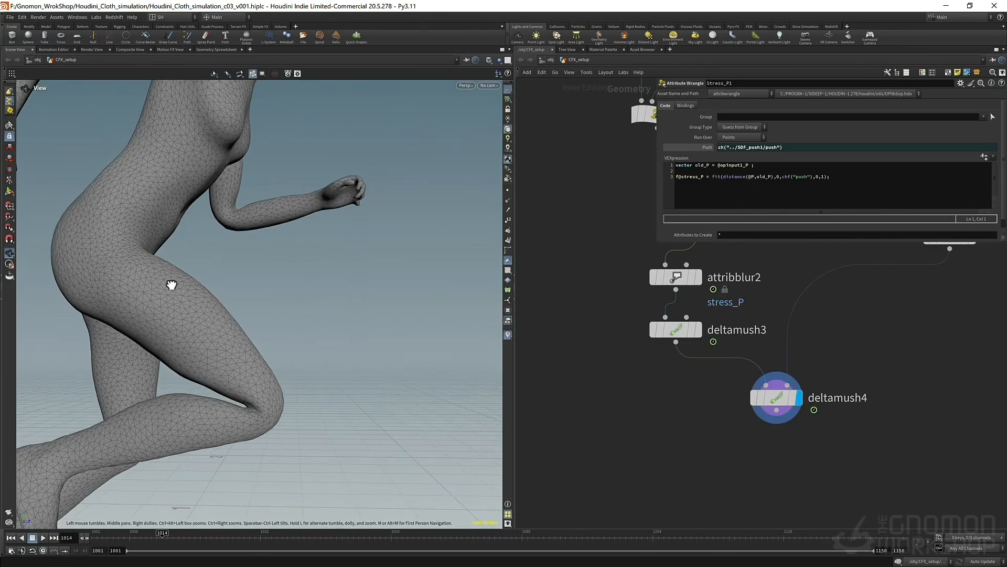
pyautogui.moveTo(270, 244); pyautogui.dragTo(184, 297, button='right')
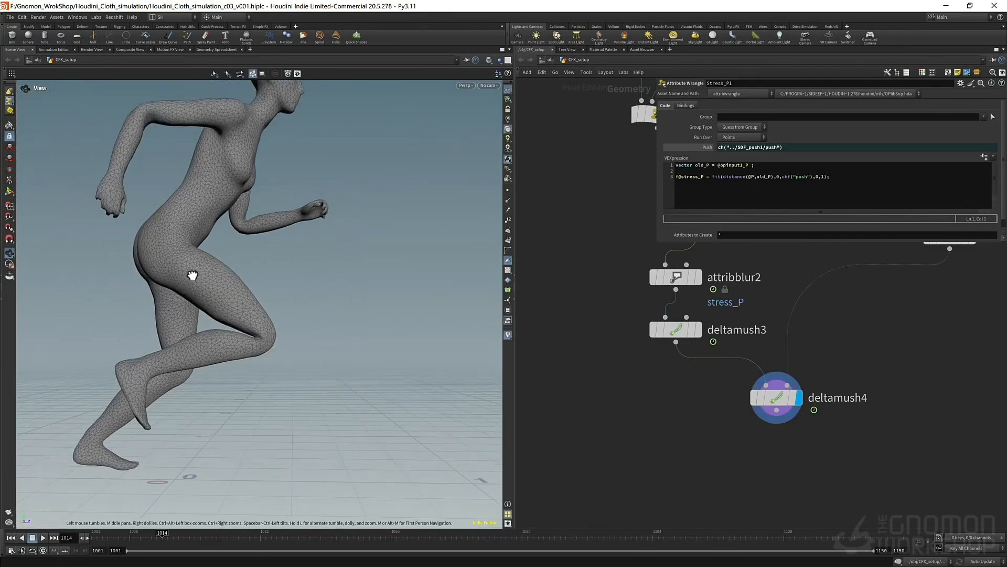
pyautogui.moveTo(191, 274); pyautogui.dragTo(167, 290)
pyautogui.moveTo(185, 191); pyautogui.dragTo(173, 329)
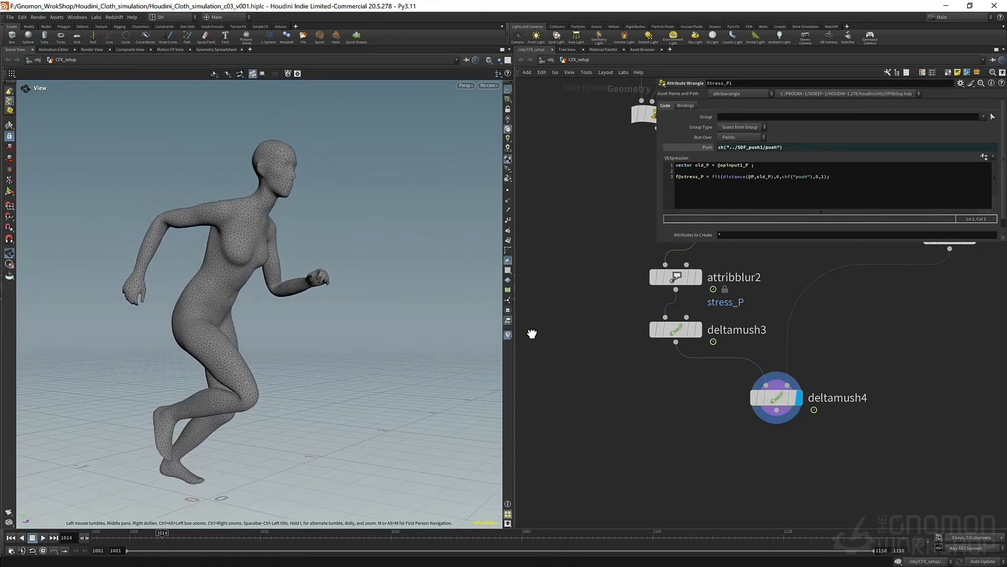
# - Select and display deltamush2, and examine the original-topology body from several angles for comparison with the remeshed version
pyautogui.moveTo(565, 264); pyautogui.dragTo(770, 338, button='middle')
pyautogui.scroll(-6, 770, 338)
pyautogui.moveTo(672, 304); pyautogui.dragTo(857, 398, button='middle')
pyautogui.scroll(1, 603, 217)
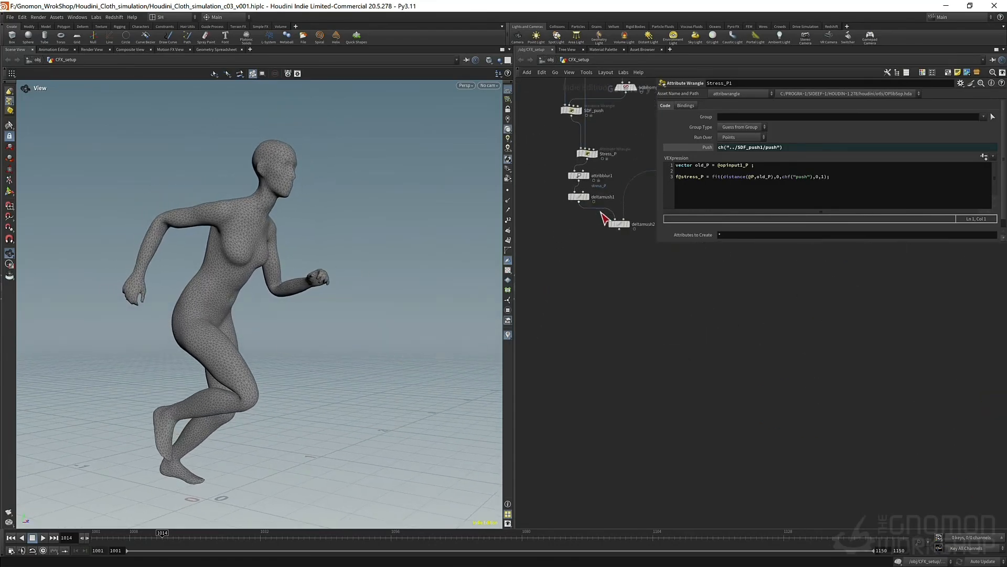
pyautogui.scroll(5, 603, 213)
pyautogui.moveTo(643, 309); pyautogui.dragTo(623, 399, button='middle')
pyautogui.click(642, 333)
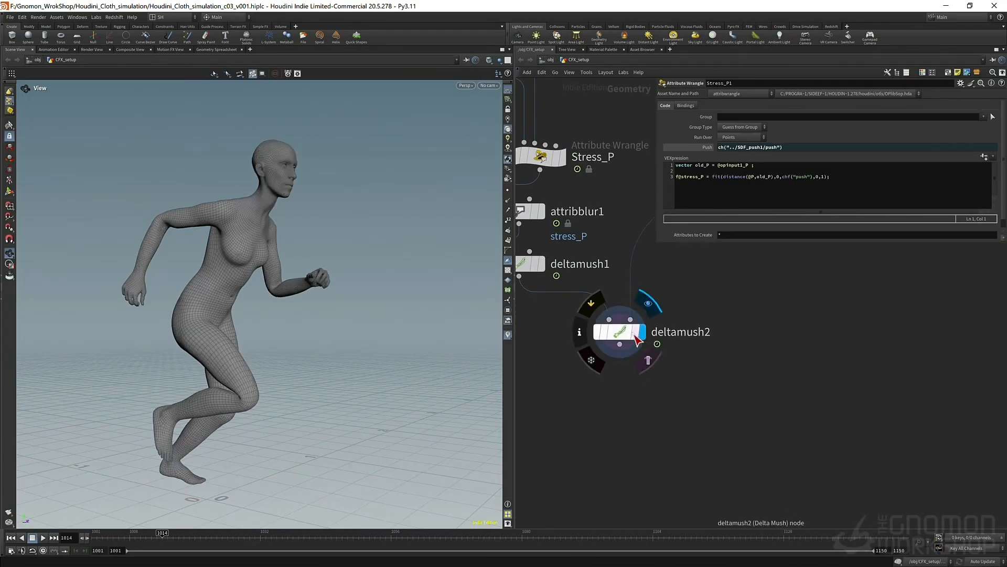
pyautogui.click(637, 338)
pyautogui.moveTo(265, 317)
pyautogui.mouseDown()
pyautogui.moveTo(187, 315)
pyautogui.moveTo(268, 320)
pyautogui.mouseUp()
pyautogui.moveTo(268, 320); pyautogui.dragTo(305, 305, button='right')
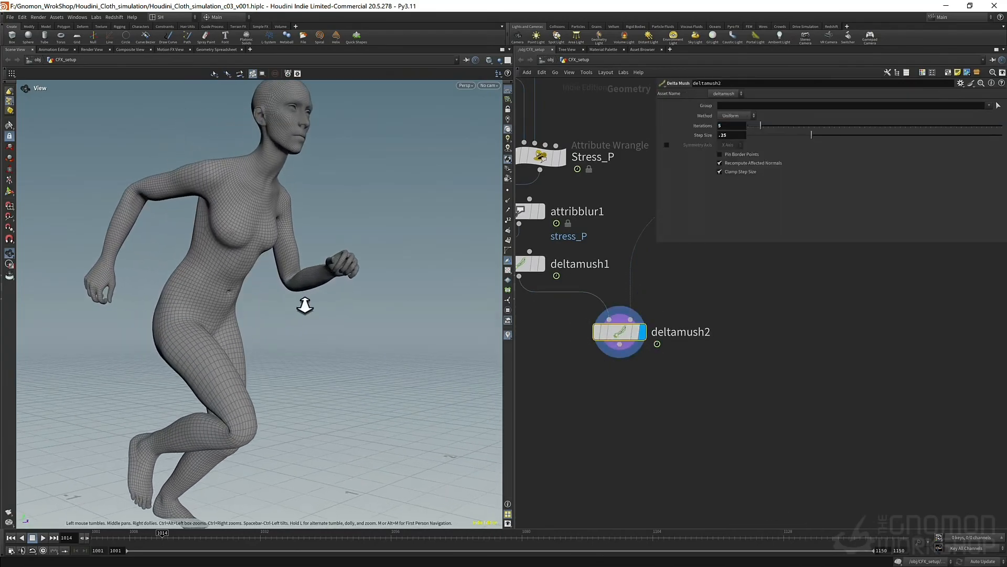
pyautogui.moveTo(208, 355); pyautogui.dragTo(231, 307, button='middle')
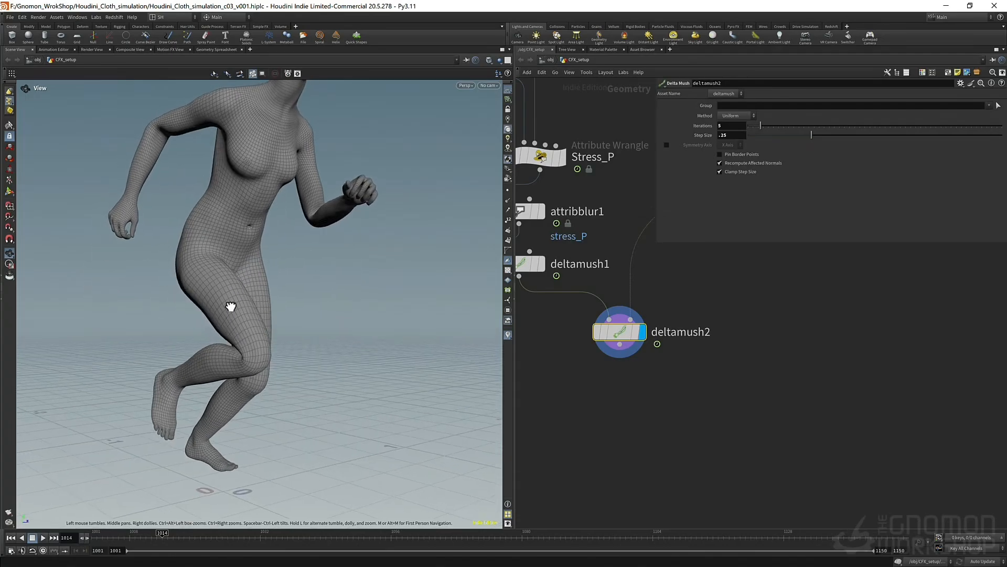
pyautogui.moveTo(231, 307); pyautogui.dragTo(169, 382, button='right')
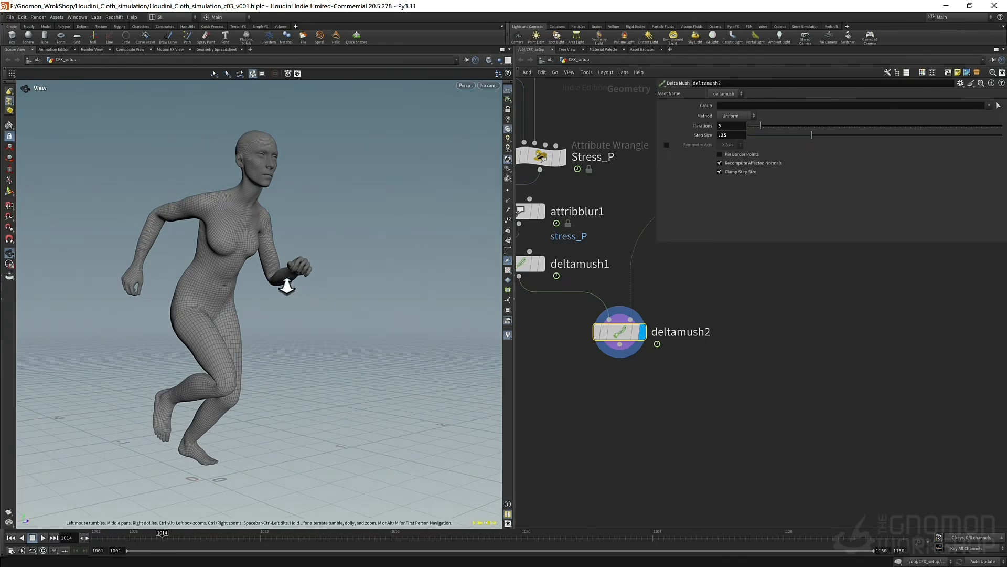
pyautogui.moveTo(287, 286); pyautogui.dragTo(226, 314)
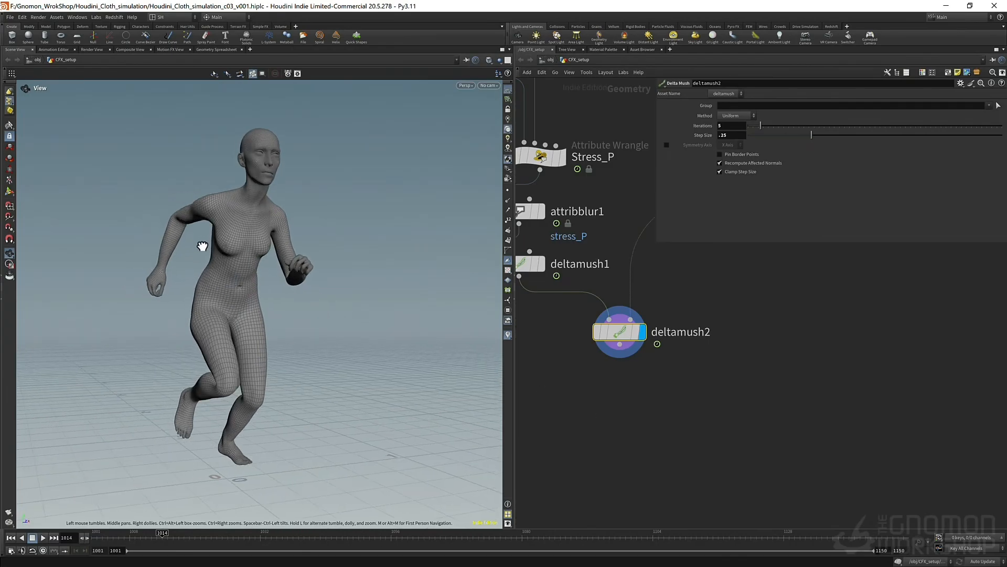
pyautogui.moveTo(192, 280); pyautogui.dragTo(226, 311)
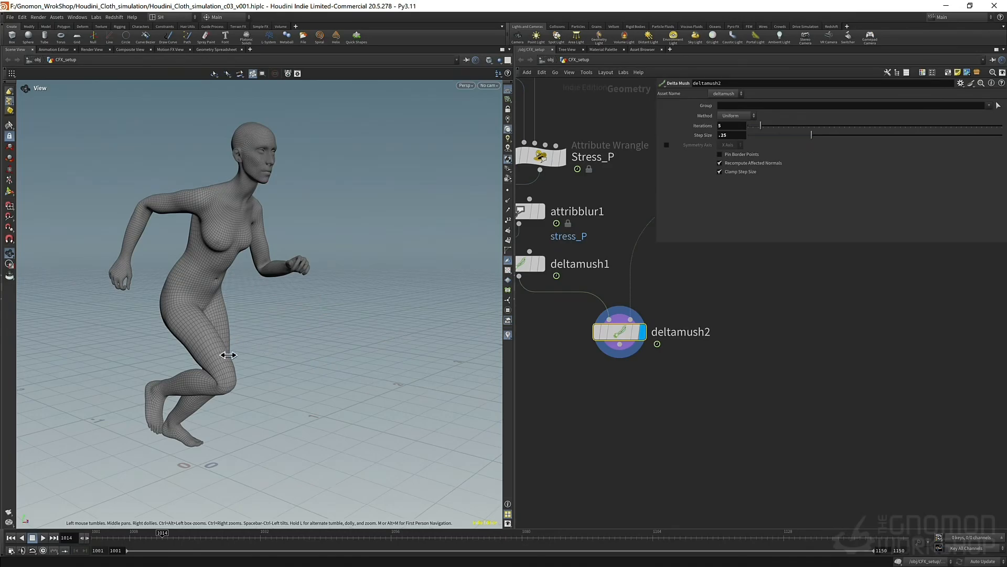
pyautogui.scroll(-2, 580, 443)
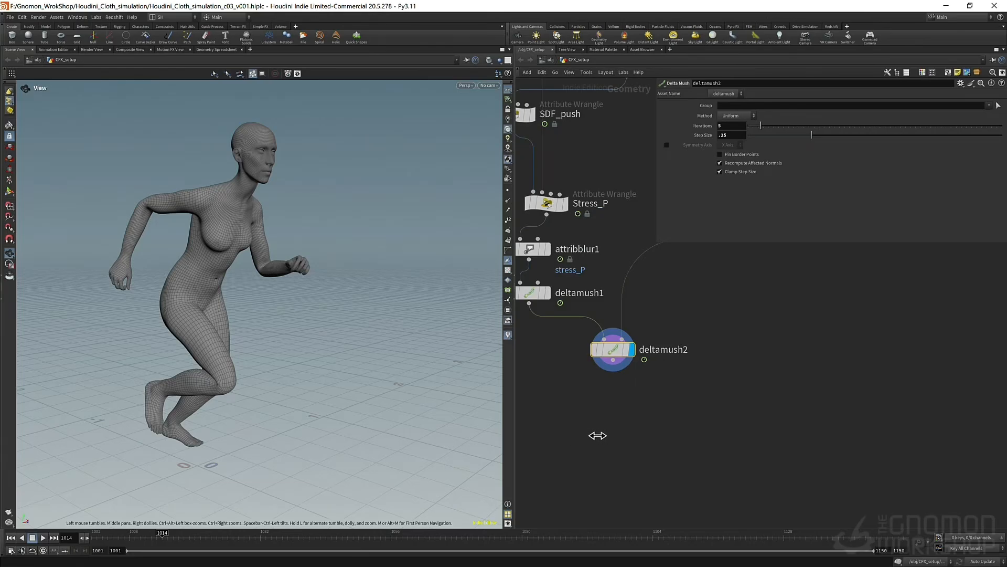
# - Move the Vellum node chain from null1 to body_collision_cache beside the branch that ends in deltamush2
pyautogui.scroll(-6, 609, 414)
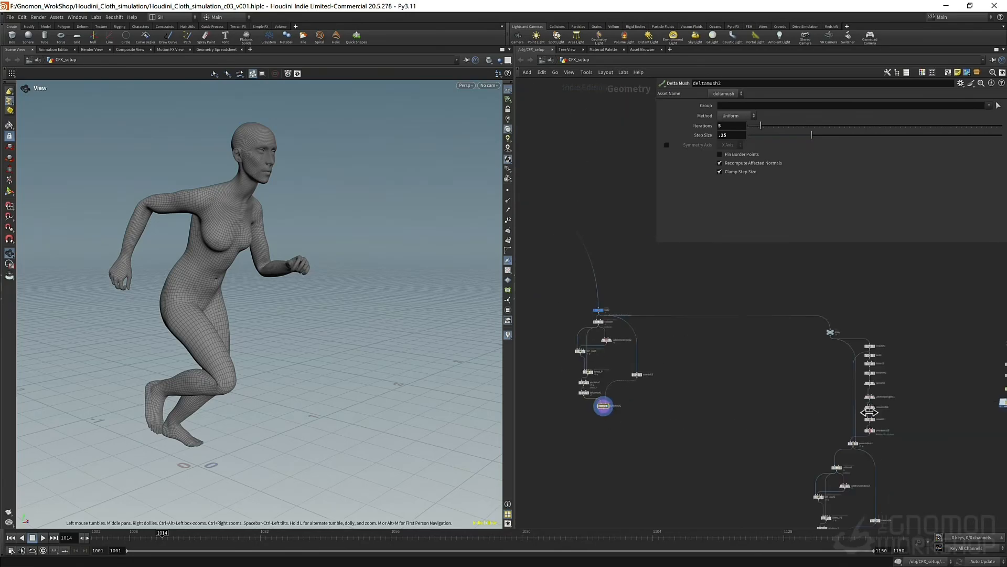
pyautogui.moveTo(894, 395); pyautogui.dragTo(754, 314, button='middle')
pyautogui.moveTo(895, 353); pyautogui.dragTo(816, 248)
pyautogui.moveTo(814, 319); pyautogui.dragTo(847, 356, button='middle')
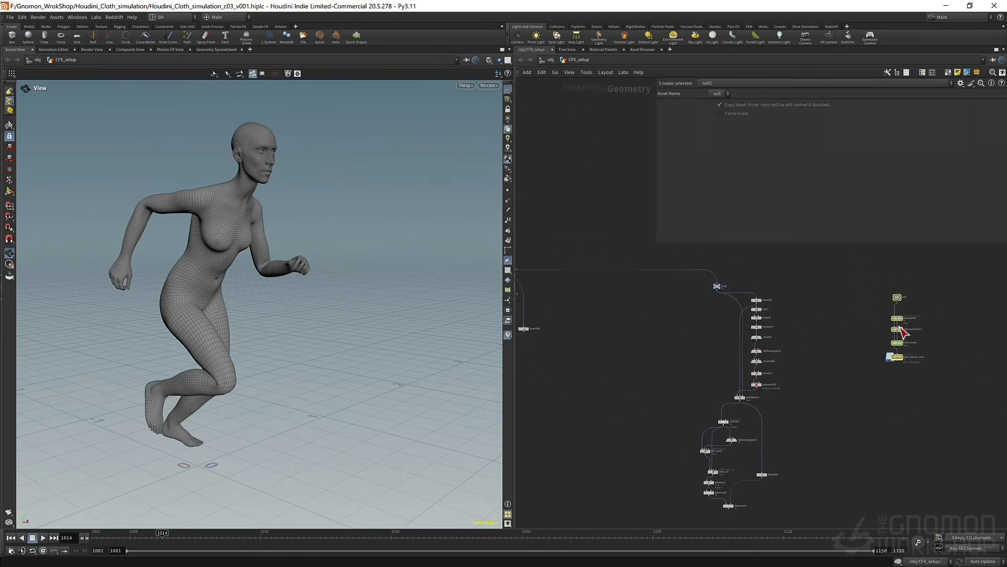
pyautogui.moveTo(899, 298); pyautogui.dragTo(557, 343)
pyautogui.moveTo(572, 341); pyautogui.dragTo(746, 352, button='middle')
pyautogui.moveTo(732, 349); pyautogui.dragTo(604, 309)
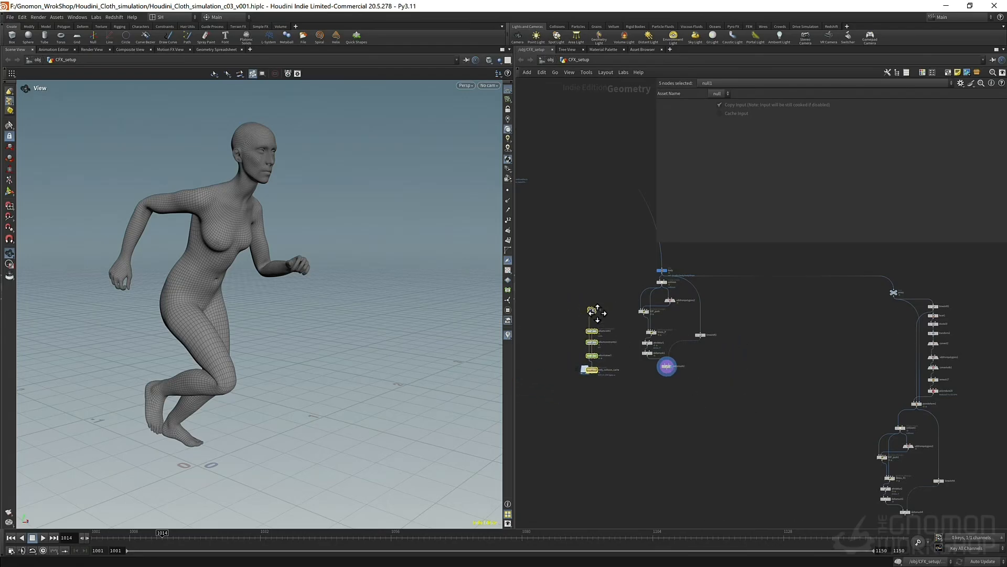
# - Connect the body node's output to null1 and display null1
pyautogui.scroll(5, 603, 289)
pyautogui.click(603, 290)
pyautogui.click(569, 352)
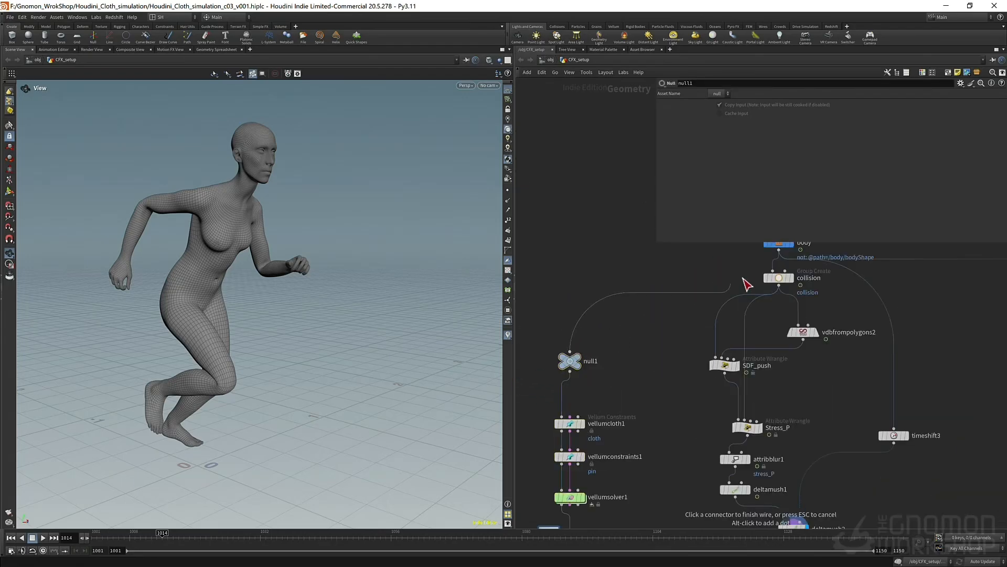
pyautogui.click(761, 261)
pyautogui.scroll(4, 614, 375)
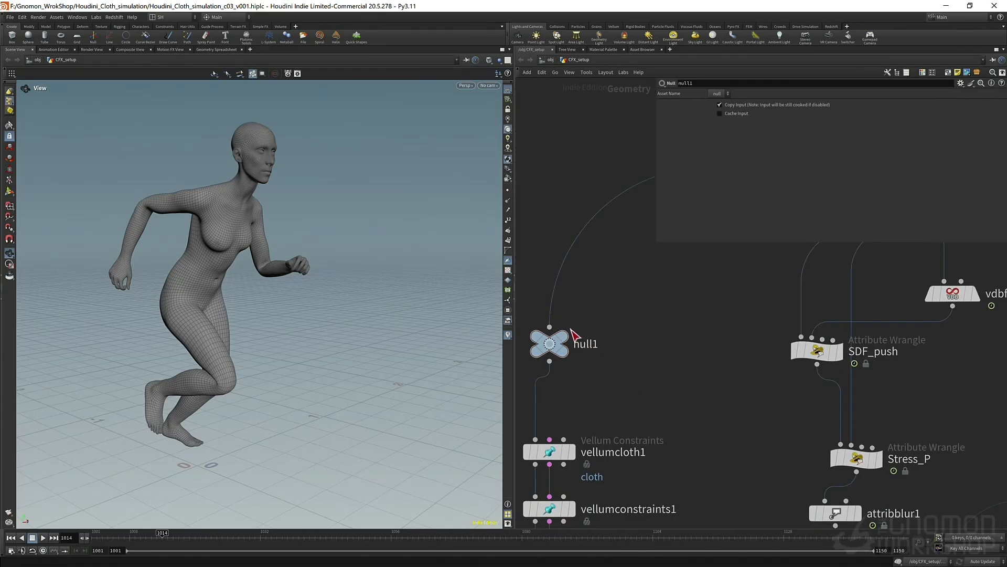
pyautogui.click(569, 335)
pyautogui.click(560, 343)
# - Select vellumcloth1 and display its cloth constraints on the body
pyautogui.moveTo(627, 376); pyautogui.dragTo(714, 277, button='middle')
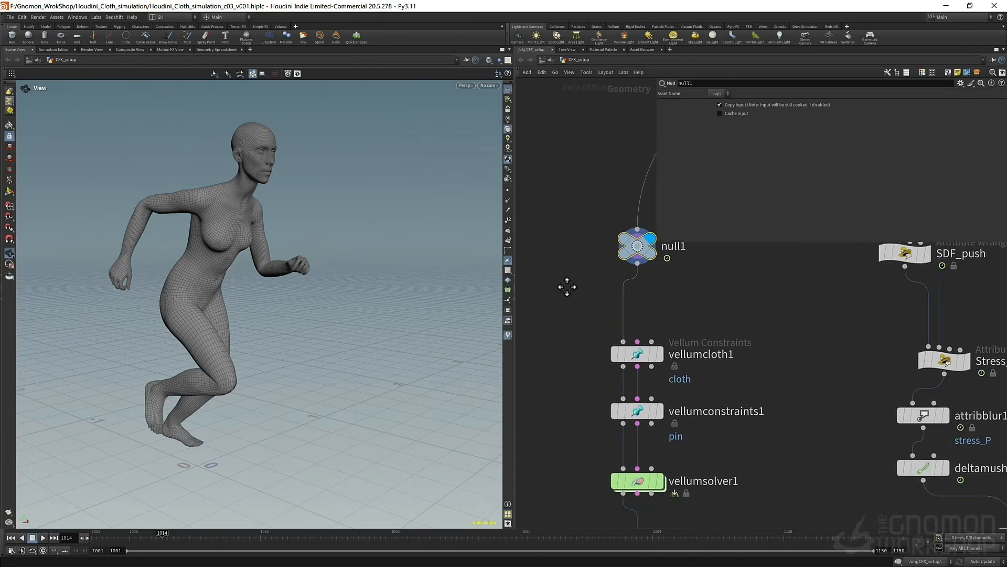
pyautogui.click(637, 353)
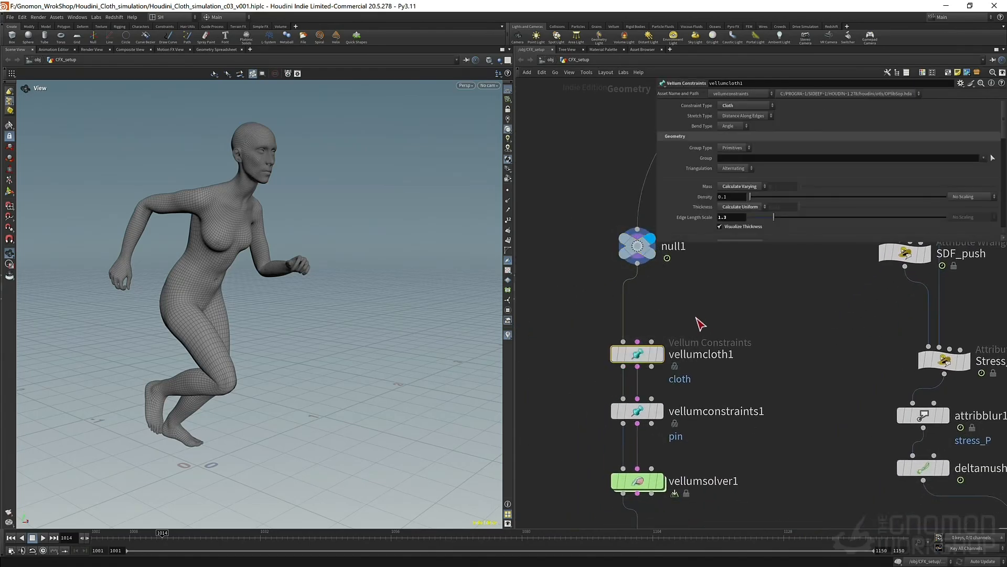
pyautogui.click(660, 354)
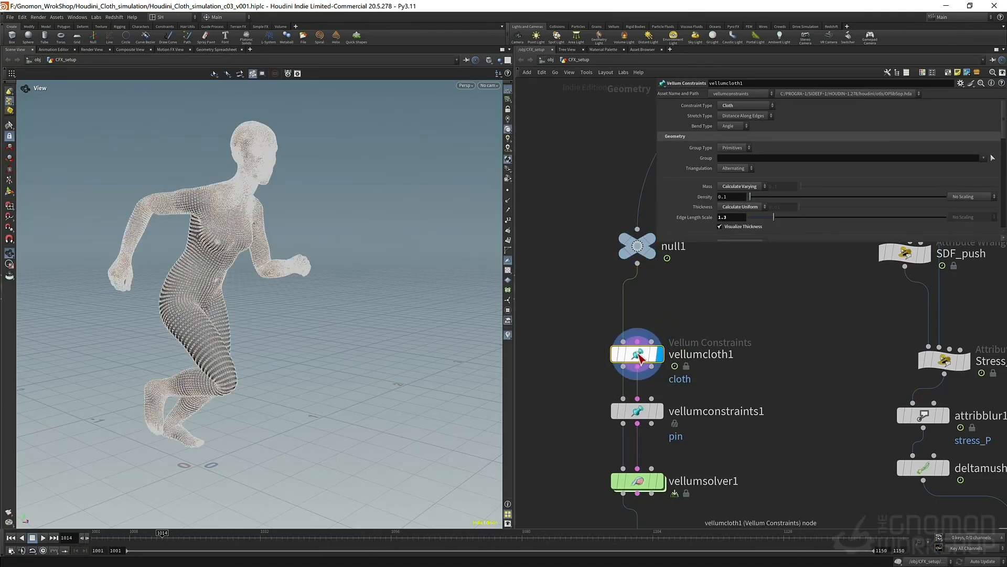
# - Rewire null1's input to the output of the collision group node and select that group node
pyautogui.press('h')
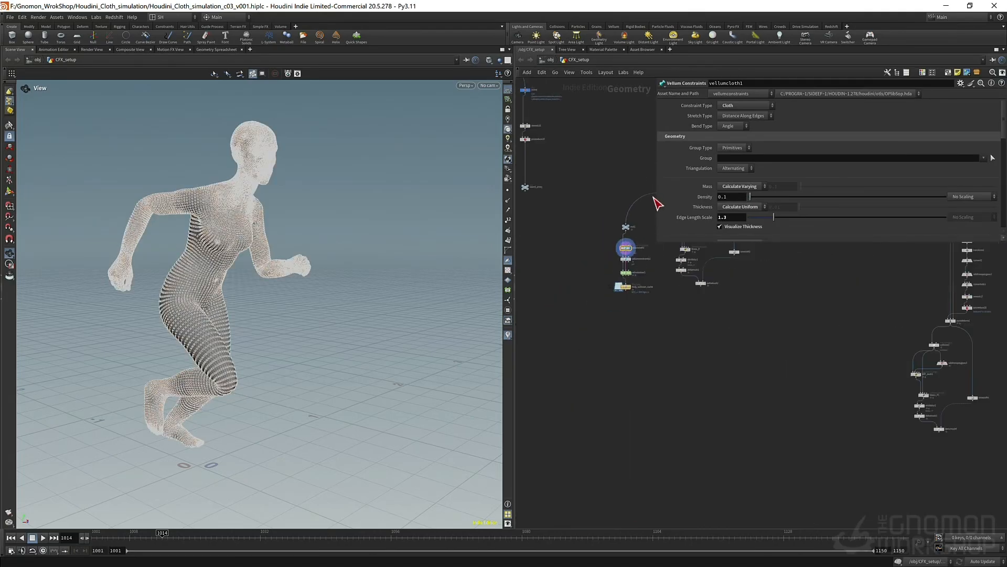
pyautogui.scroll(5, 580, 261)
pyautogui.click(569, 404)
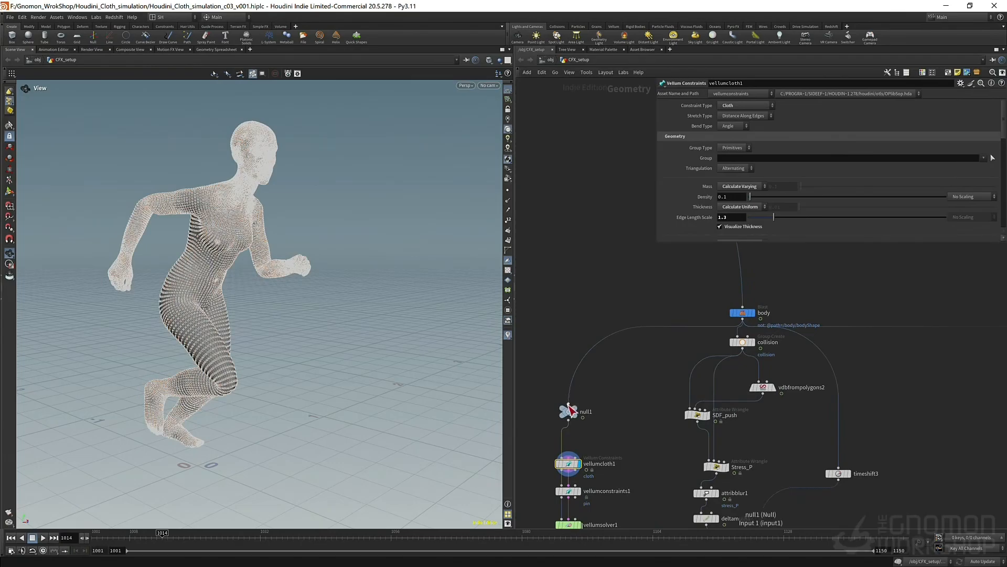
pyautogui.click(741, 350)
pyautogui.click(743, 342)
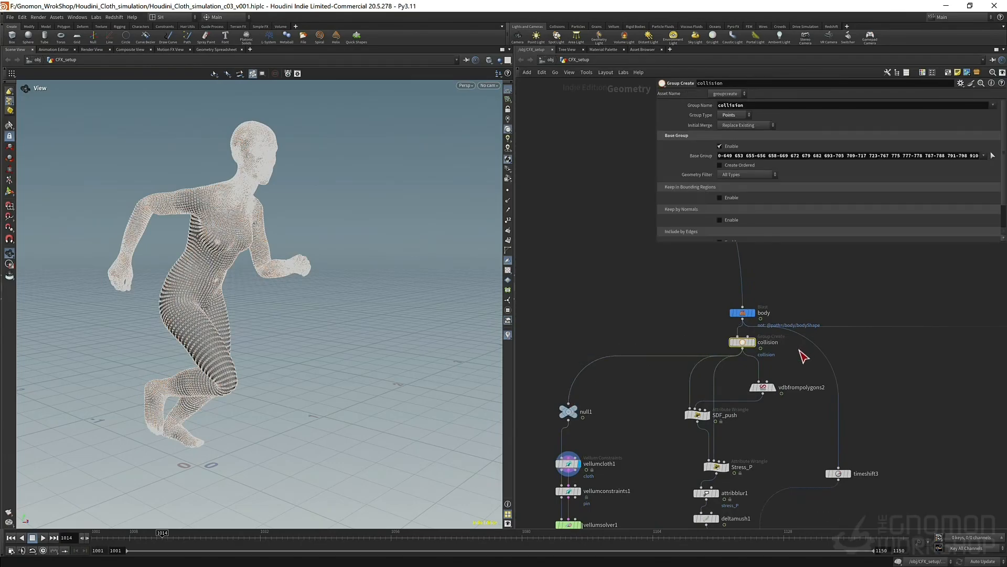
# - Show vellumcloth1's parameters in an enlarged pane and examine the thickness spheres where thigh and calf meet
pyautogui.moveTo(619, 402); pyautogui.dragTo(671, 293, button='middle')
pyautogui.scroll(3, 644, 315)
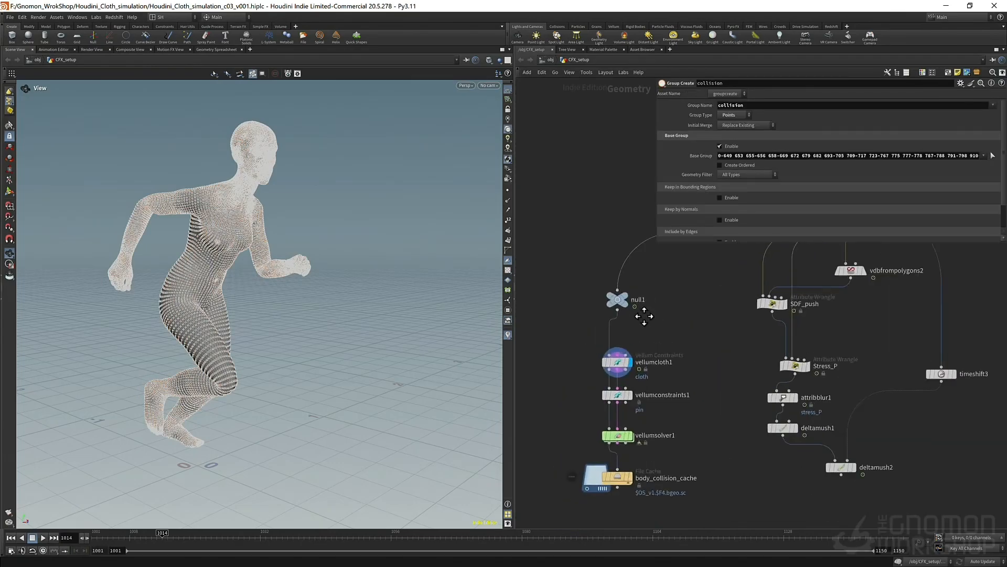
pyautogui.click(607, 384)
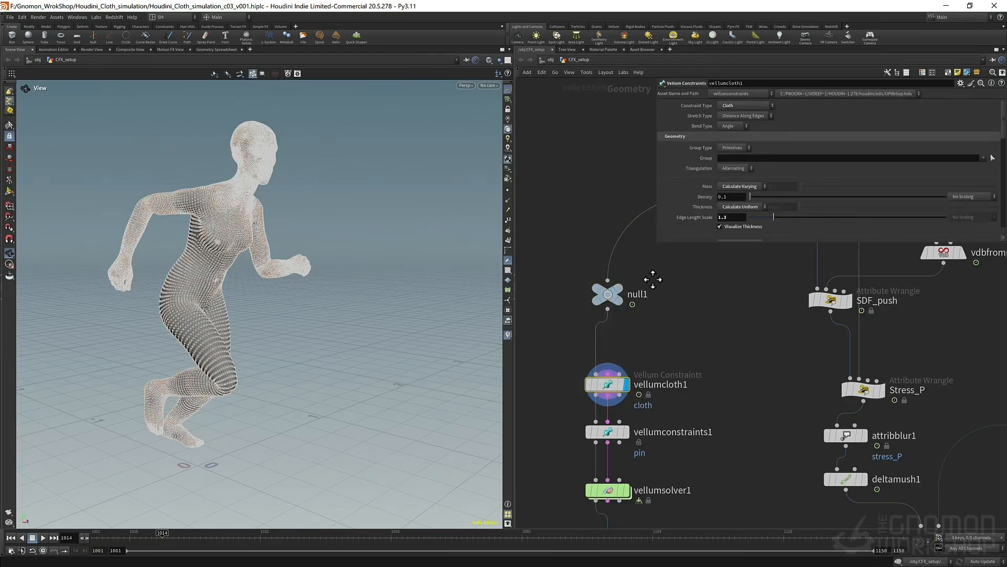
pyautogui.scroll(-1, 702, 188)
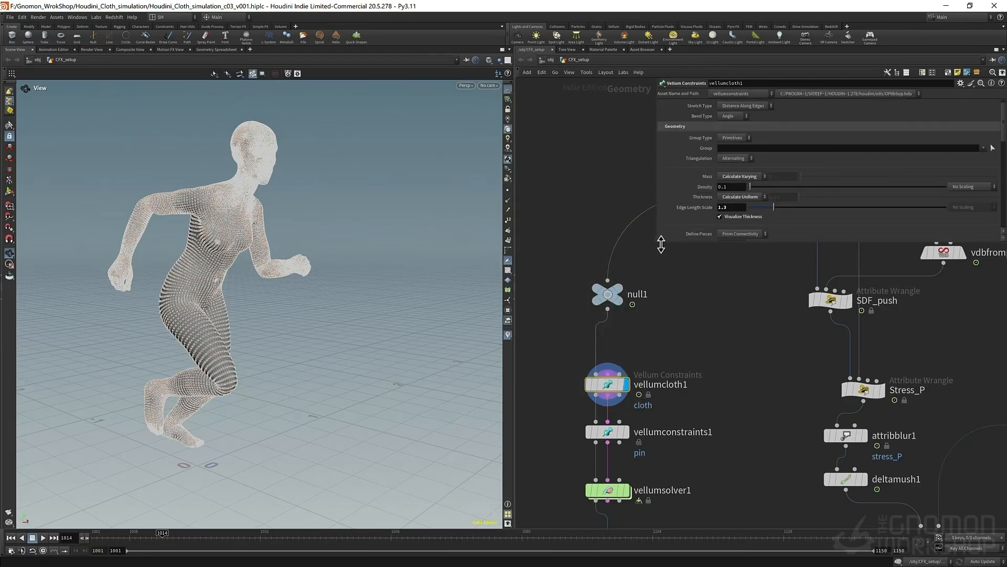
pyautogui.moveTo(660, 245); pyautogui.dragTo(670, 325)
pyautogui.moveTo(74, 407); pyautogui.dragTo(312, 347, button='right')
pyautogui.moveTo(311, 347); pyautogui.dragTo(353, 344)
pyautogui.moveTo(353, 344); pyautogui.dragTo(363, 268, button='right')
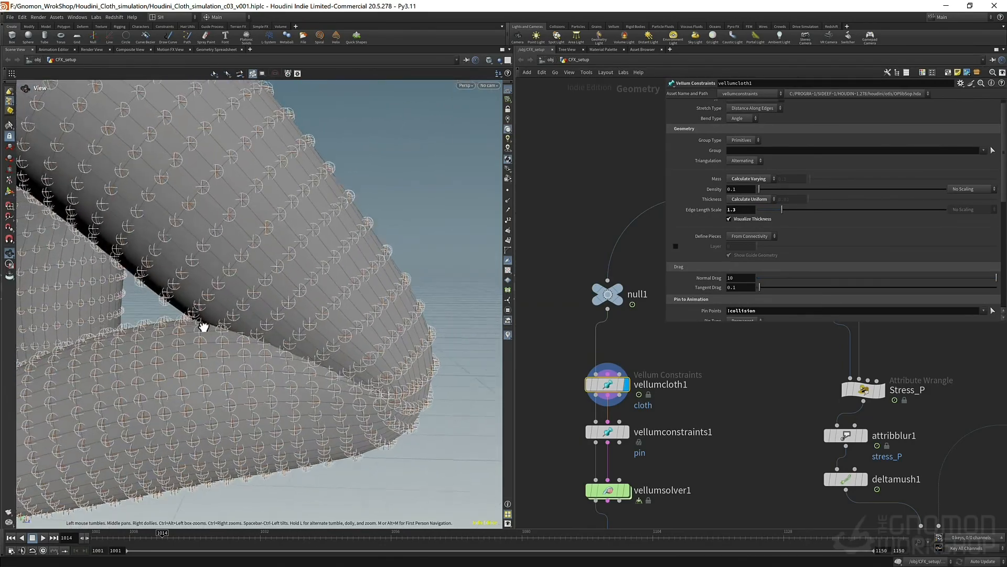
pyautogui.moveTo(203, 326); pyautogui.dragTo(203, 326)
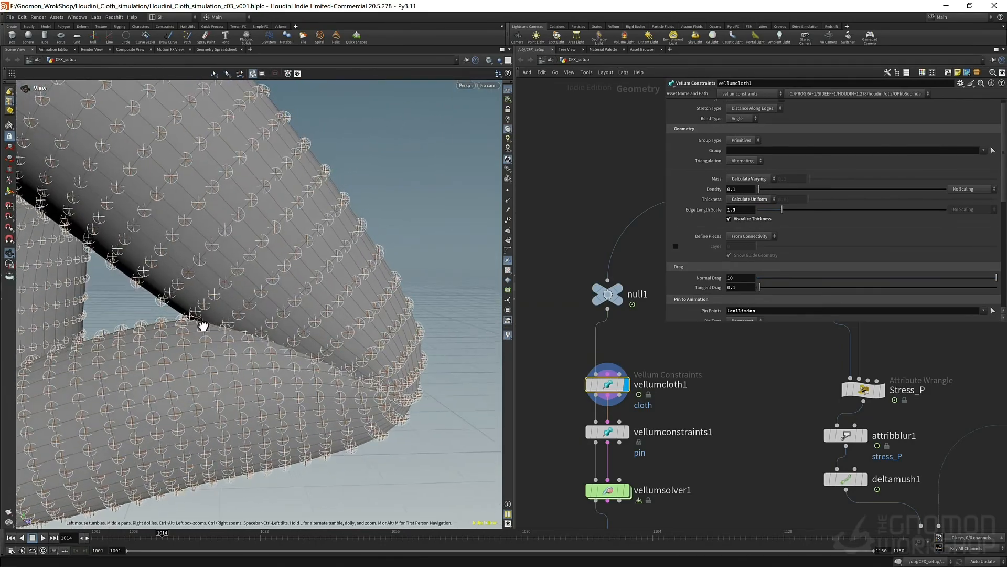
# - Set vellumcloth1's Edge Length Scale to .25 and check the thickness spheres closely in the crease behind the knee
pyautogui.click(756, 212)
pyautogui.moveTo(247, 303); pyautogui.dragTo(184, 325, button='right')
pyautogui.click(755, 211)
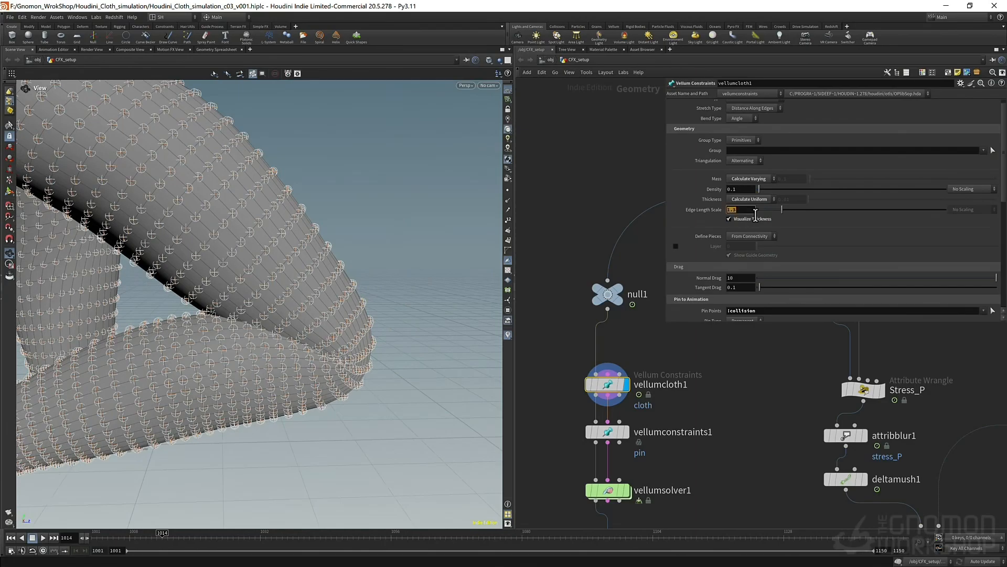
pyautogui.write('.25')
pyautogui.press('Return')
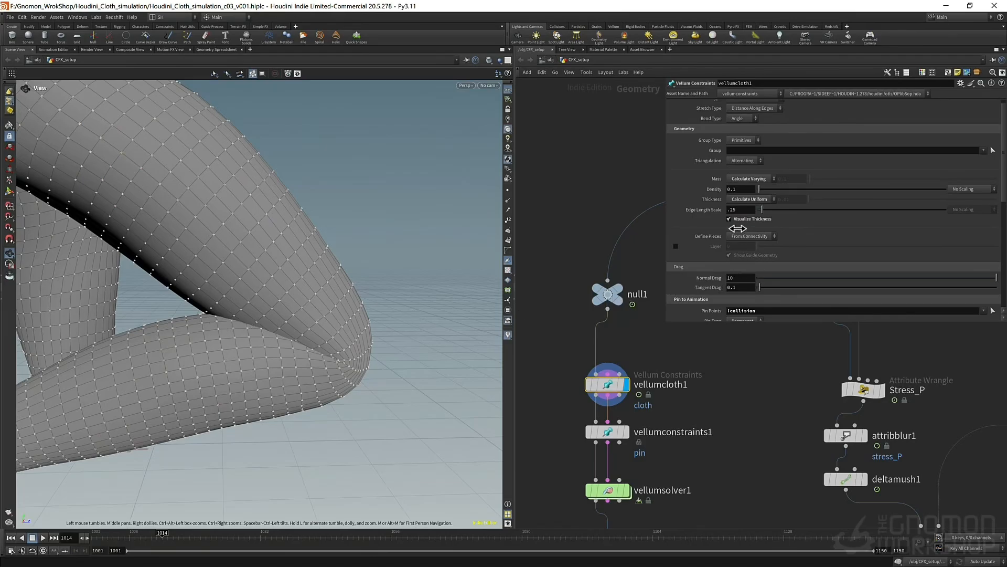
pyautogui.scroll(5, 232, 311)
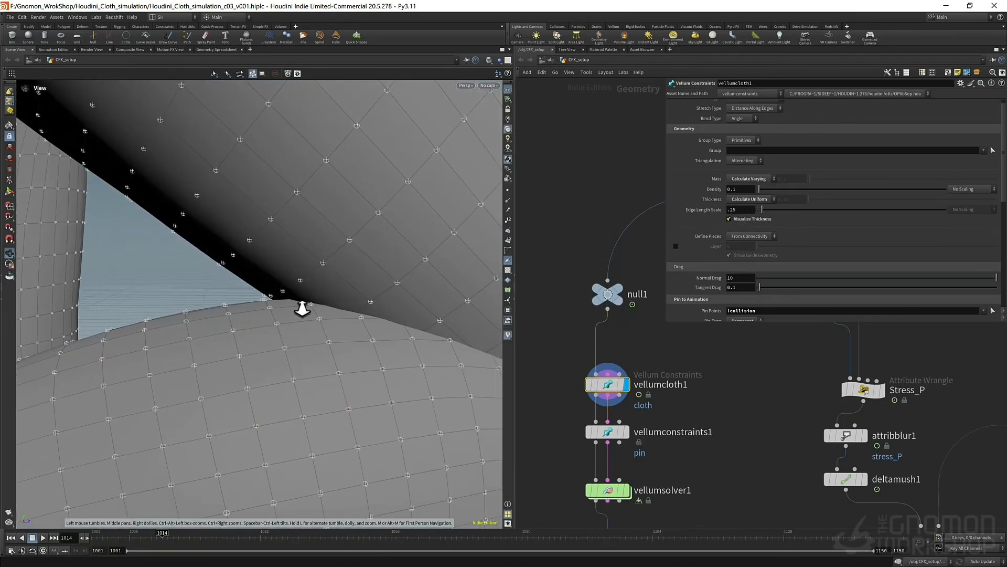
pyautogui.moveTo(281, 307); pyautogui.dragTo(323, 311)
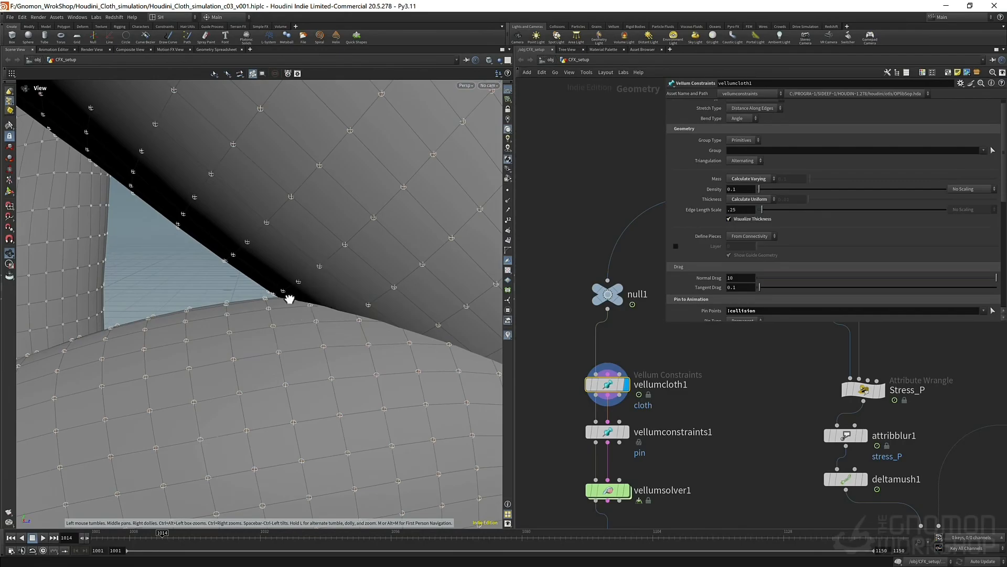
# - Set vellumcloth1's Edge Length Scale to 1.3 and check the thickness spheres in the crease behind the knee
pyautogui.moveTo(300, 305); pyautogui.dragTo(166, 373, button='right')
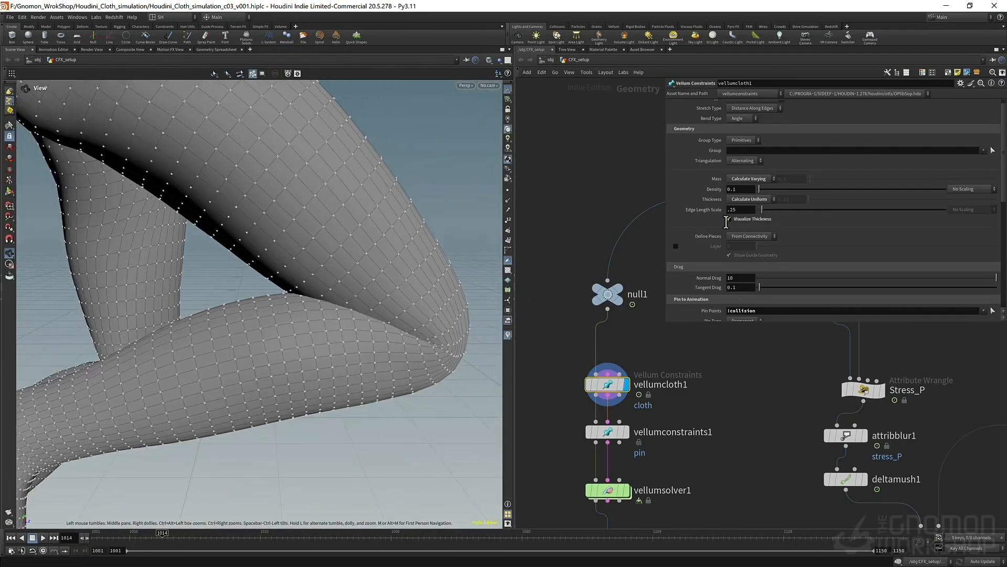
pyautogui.doubleClick(743, 210)
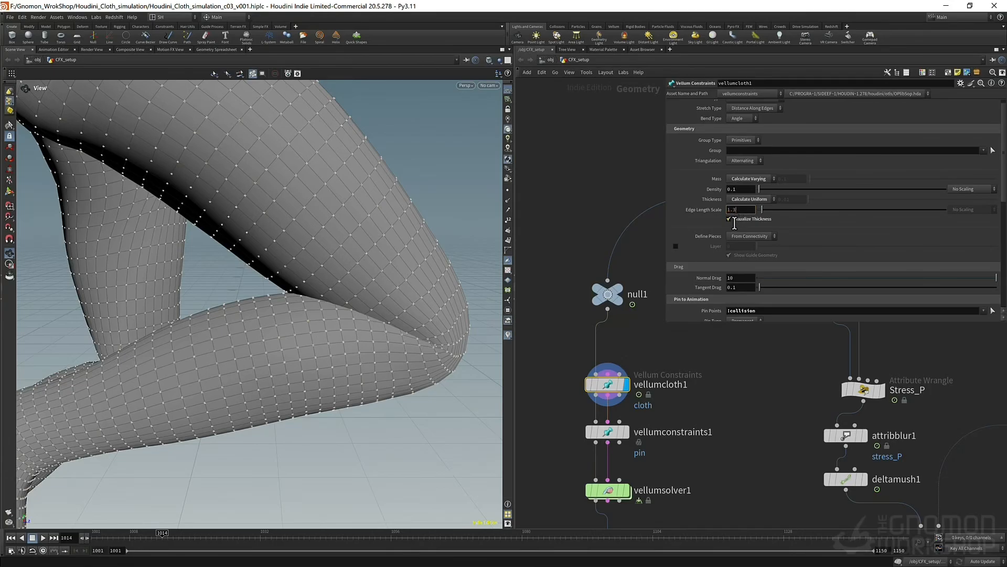
pyautogui.moveTo(324, 305)
pyautogui.mouseDown()
pyautogui.moveTo(292, 306)
pyautogui.moveTo(331, 321)
pyautogui.mouseUp()
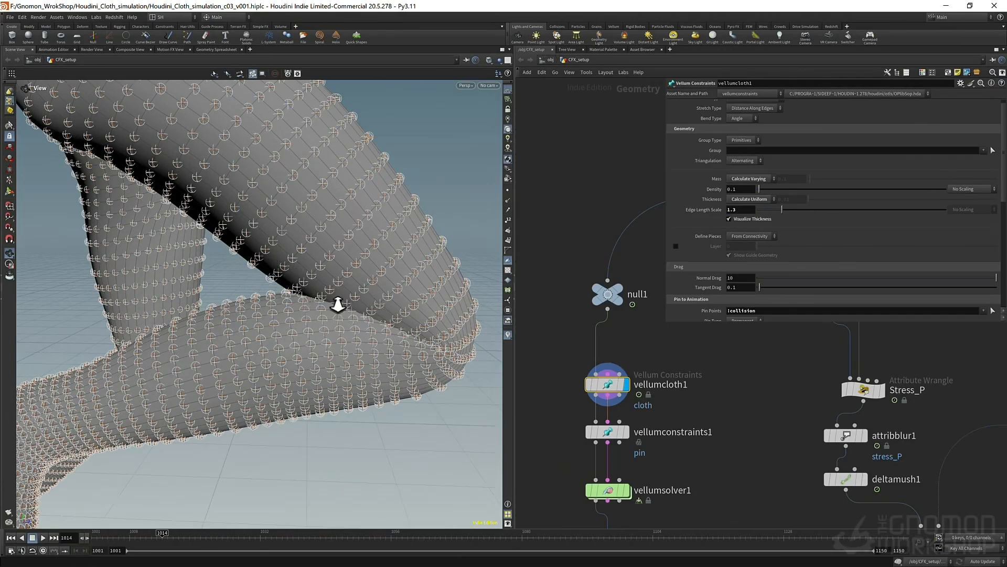
pyautogui.moveTo(338, 305); pyautogui.dragTo(337, 282, button='right')
pyautogui.moveTo(336, 282); pyautogui.dragTo(296, 287)
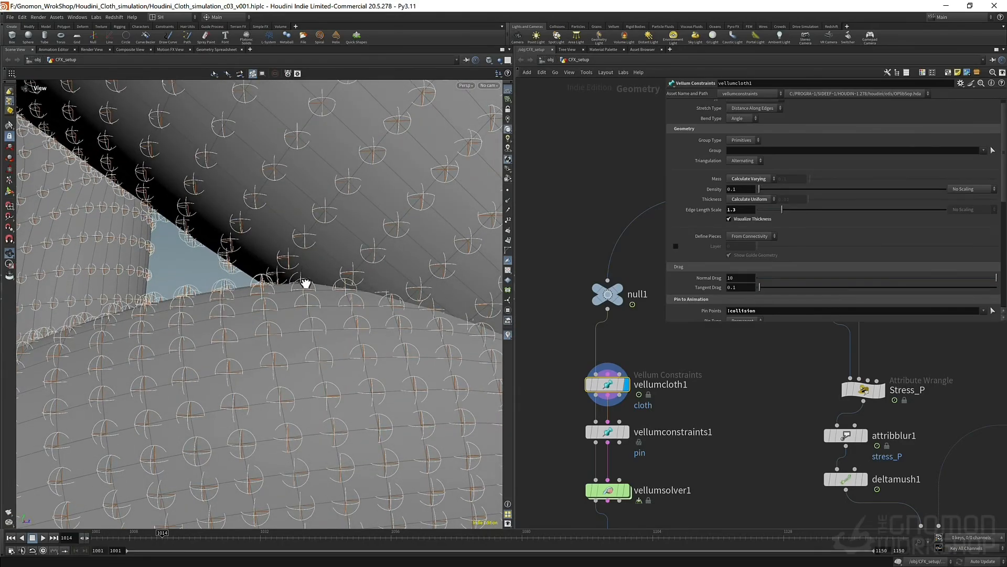
pyautogui.moveTo(375, 308); pyautogui.dragTo(411, 322, button='right')
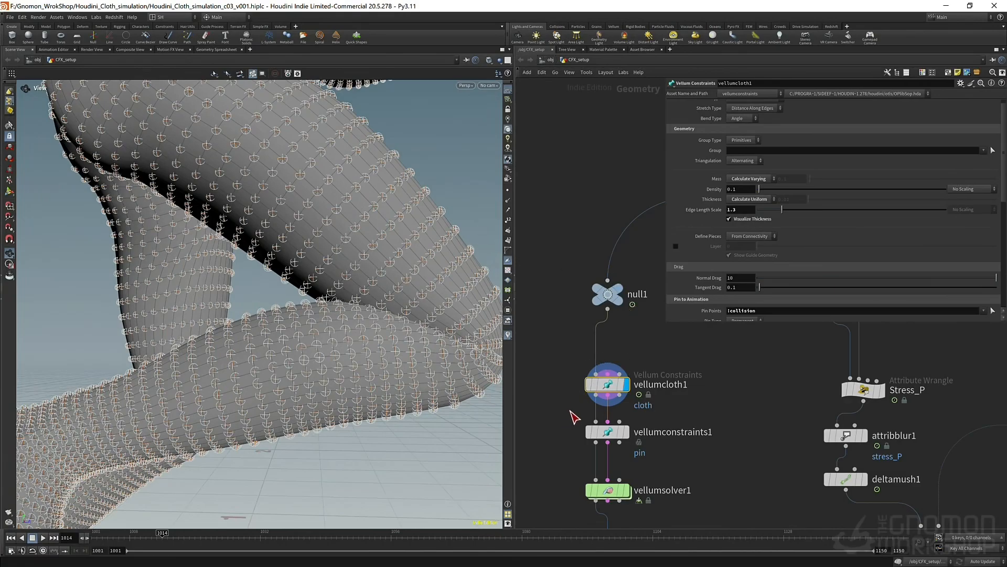
# - Review vellumcloth1's Pin to Animation settings, including the available pin types
pyautogui.scroll(-1, 680, 247)
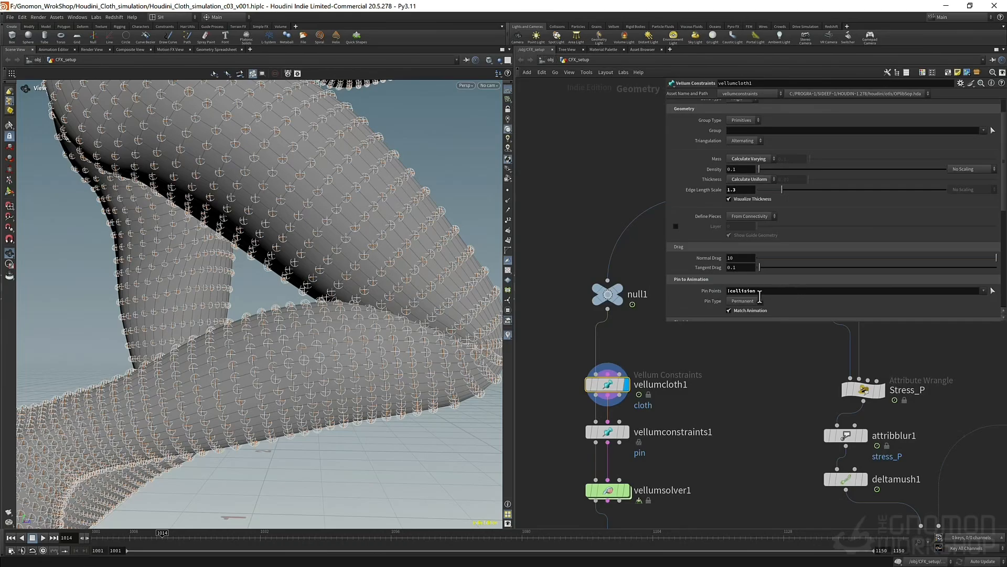
pyautogui.moveTo(326, 303); pyautogui.dragTo(259, 349, button='right')
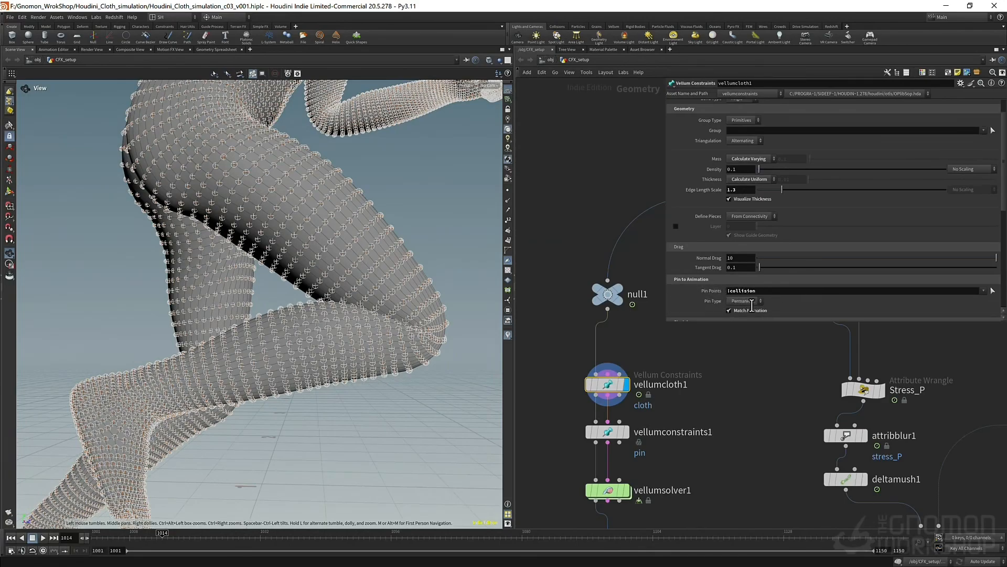
pyautogui.click(752, 303)
pyautogui.click(698, 314)
# - Select and display vellumconstraints1, and examine its soft pin constraints on the collision group around the legs
pyautogui.moveTo(545, 423); pyautogui.dragTo(544, 362, button='middle')
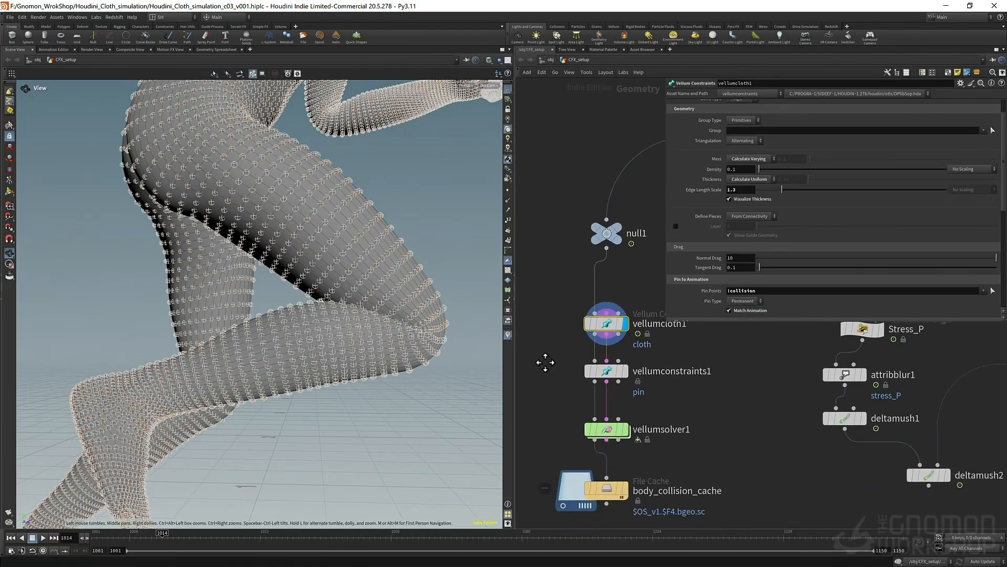
pyautogui.moveTo(545, 362); pyautogui.dragTo(700, 419)
pyautogui.scroll(1, 750, 107)
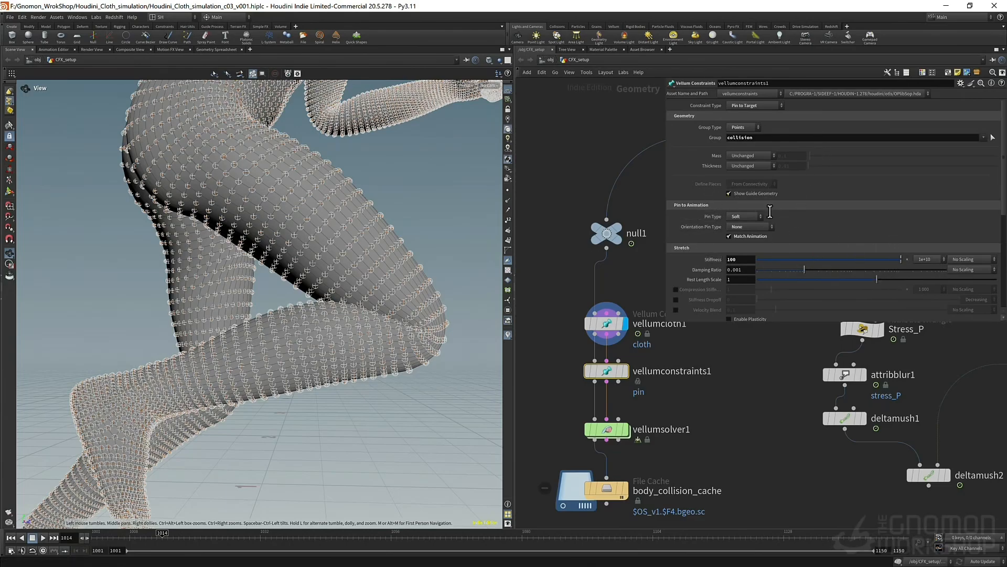
pyautogui.click(624, 371)
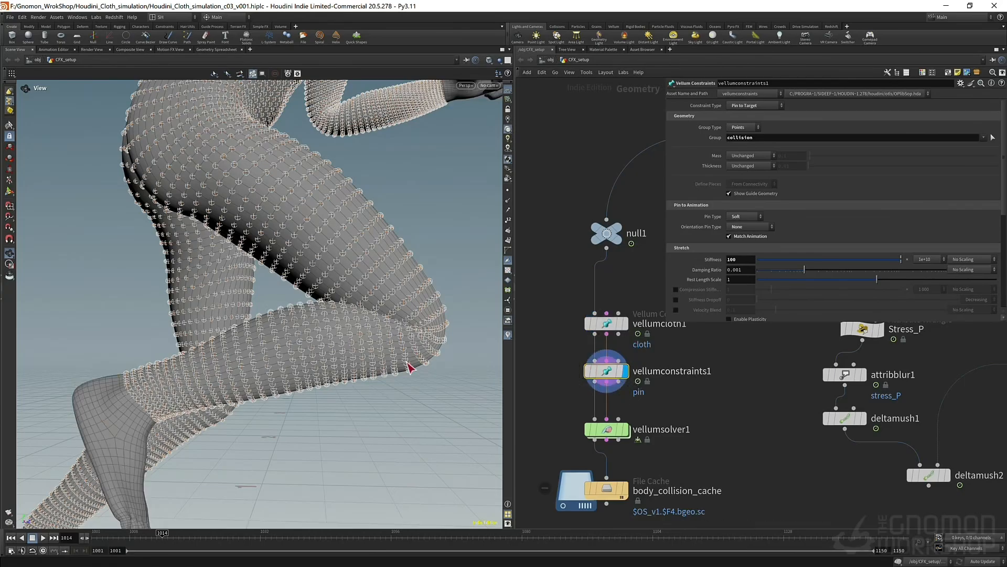
pyautogui.moveTo(306, 307); pyautogui.dragTo(178, 366, button='right')
pyautogui.moveTo(290, 317); pyautogui.dragTo(335, 314)
pyautogui.moveTo(336, 314); pyautogui.dragTo(537, 306, button='right')
pyautogui.moveTo(408, 315); pyautogui.dragTo(391, 310)
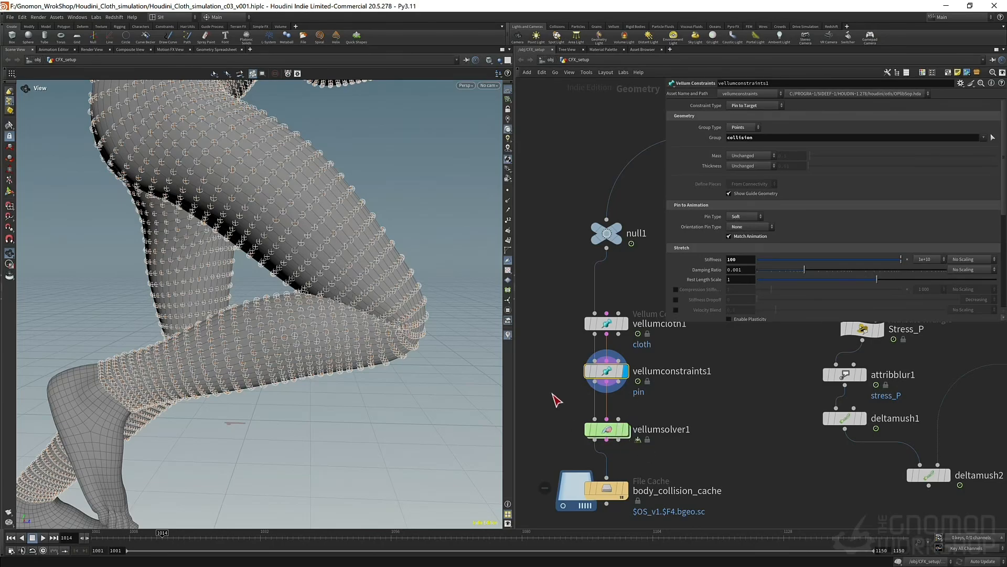
# - Select vellumsolver1 and review its gravity, friction, simulation, substep and collision settings
pyautogui.moveTo(554, 381); pyautogui.dragTo(548, 297, button='middle')
pyautogui.moveTo(546, 316); pyautogui.dragTo(673, 389)
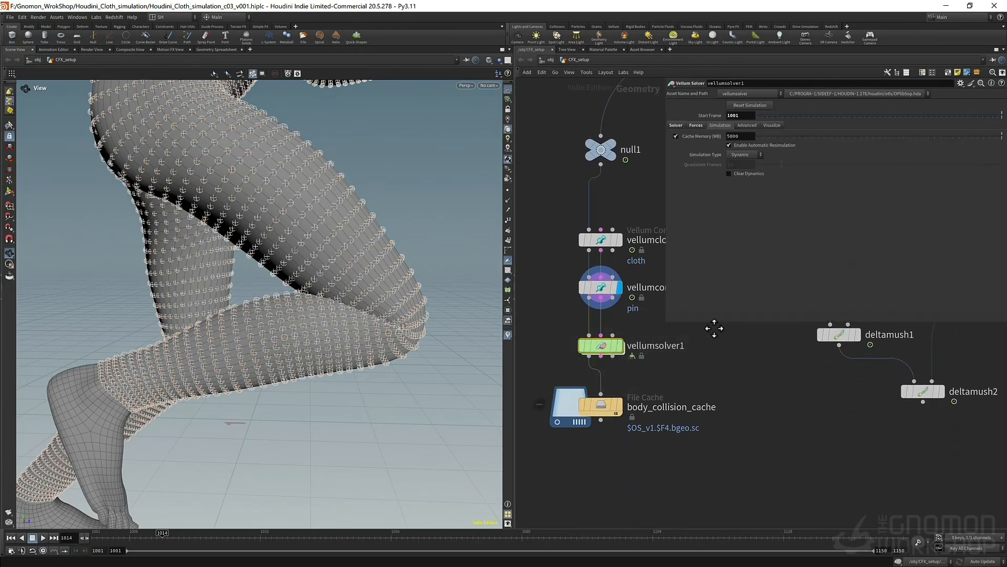
pyautogui.click(697, 124)
pyautogui.click(841, 137)
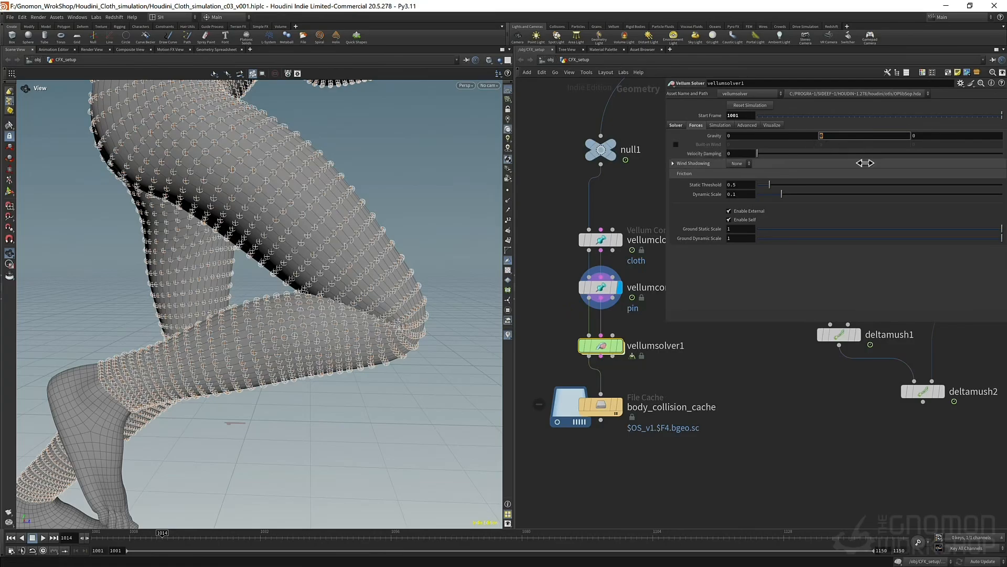
pyautogui.click(684, 125)
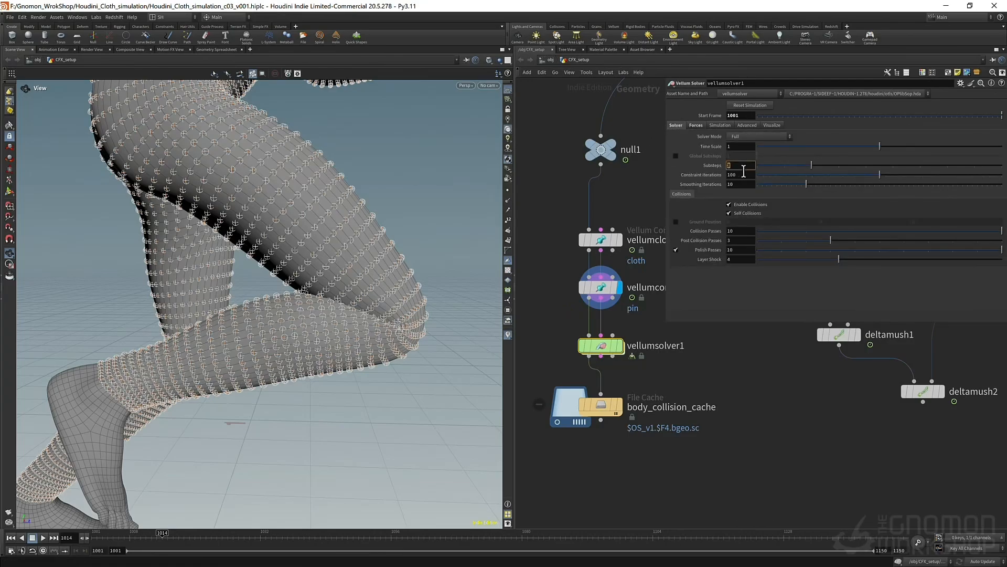
pyautogui.click(696, 126)
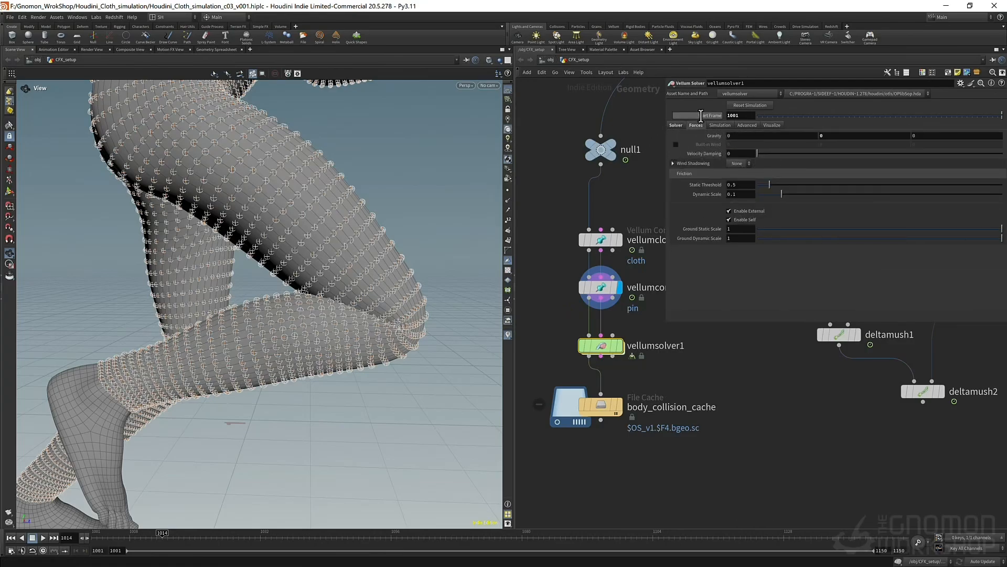
pyautogui.click(716, 125)
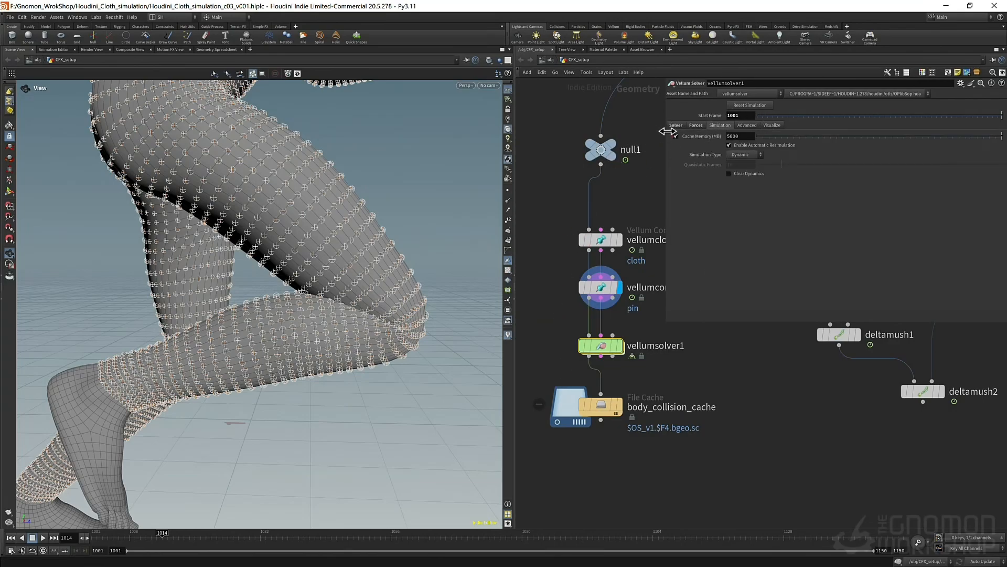
pyautogui.click(696, 126)
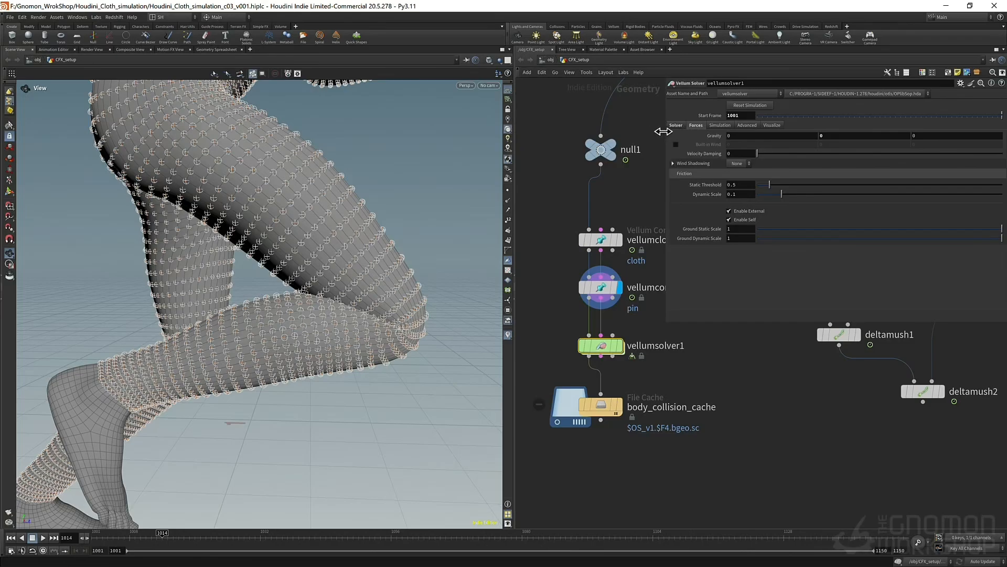
pyautogui.click(676, 126)
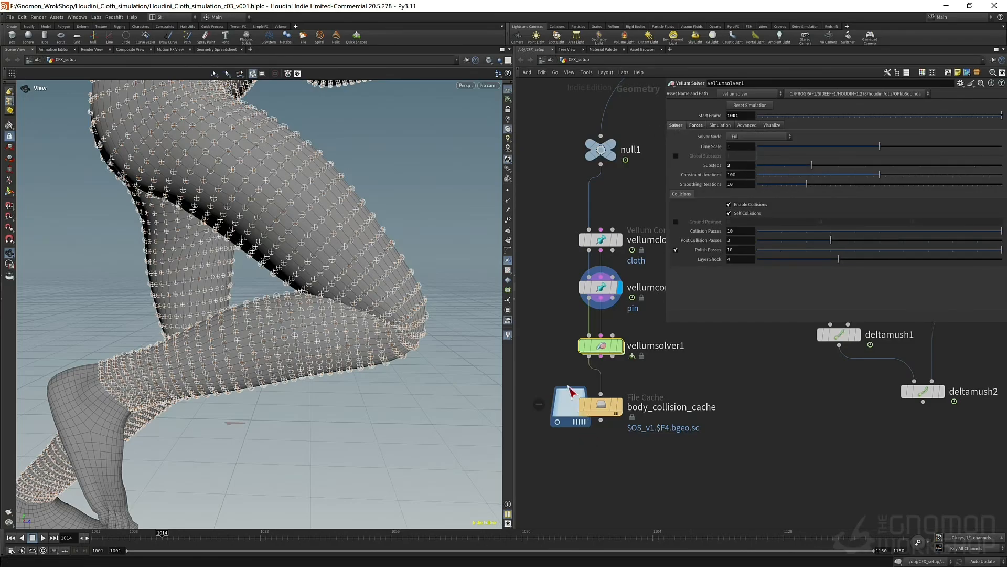
# - Select and display body_collision_cache, and examine the gap in the crease behind the bent knee
pyautogui.click(598, 405)
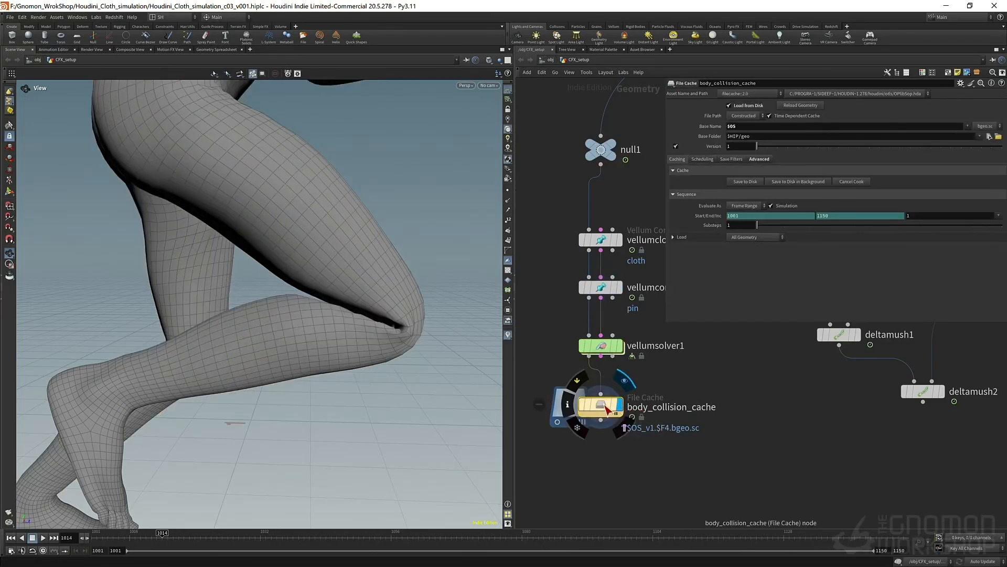
pyautogui.moveTo(382, 346); pyautogui.dragTo(364, 315)
pyautogui.moveTo(364, 315); pyautogui.dragTo(416, 304, button='right')
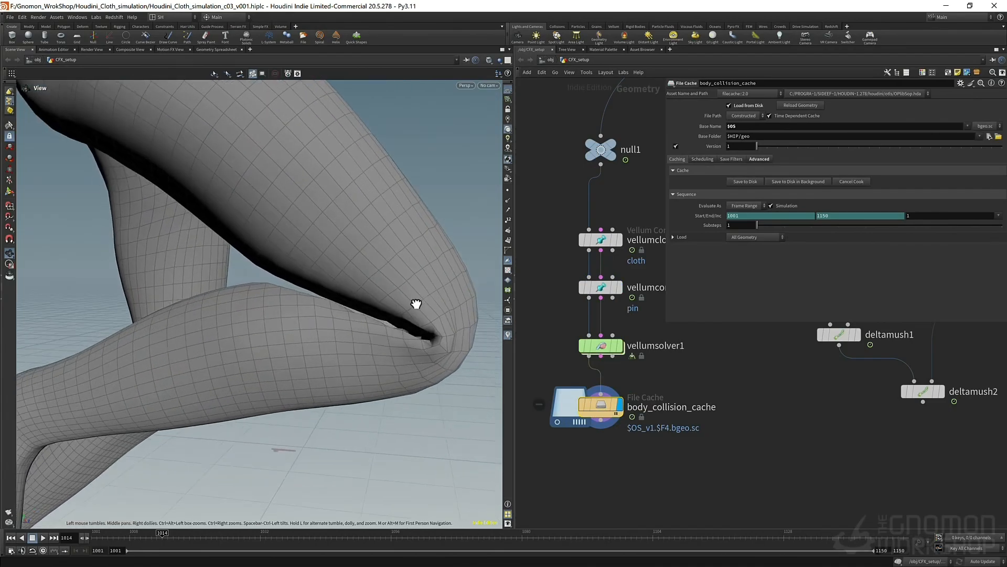
pyautogui.moveTo(417, 304); pyautogui.dragTo(414, 311)
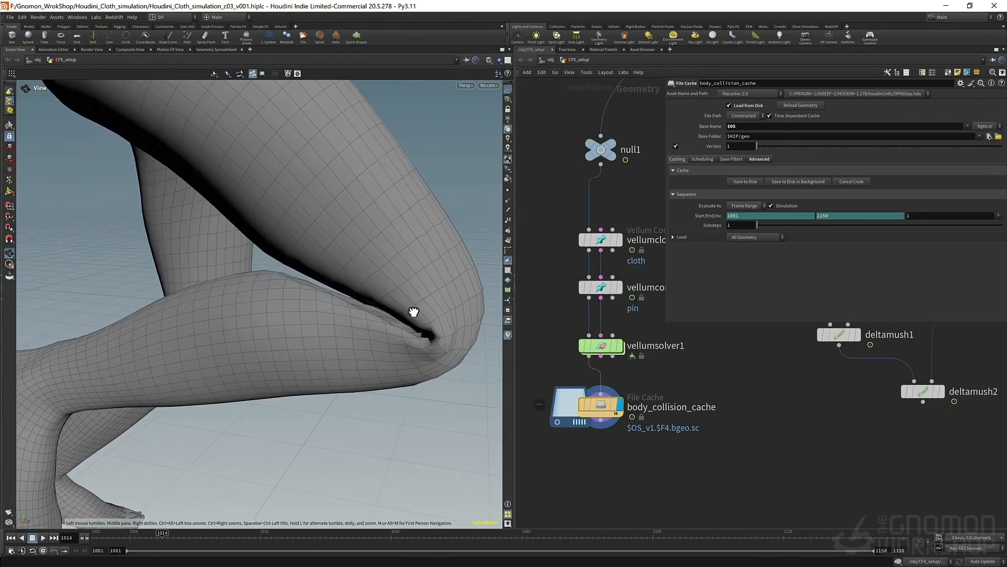
pyautogui.moveTo(414, 312); pyautogui.dragTo(395, 324, button='right')
pyautogui.moveTo(383, 325); pyautogui.dragTo(397, 321)
pyautogui.moveTo(398, 320); pyautogui.dragTo(268, 331, button='right')
# - Examine the cached body from torso to legs, then closely where thigh and calf meet behind the knee
pyautogui.moveTo(364, 305); pyautogui.dragTo(366, 287)
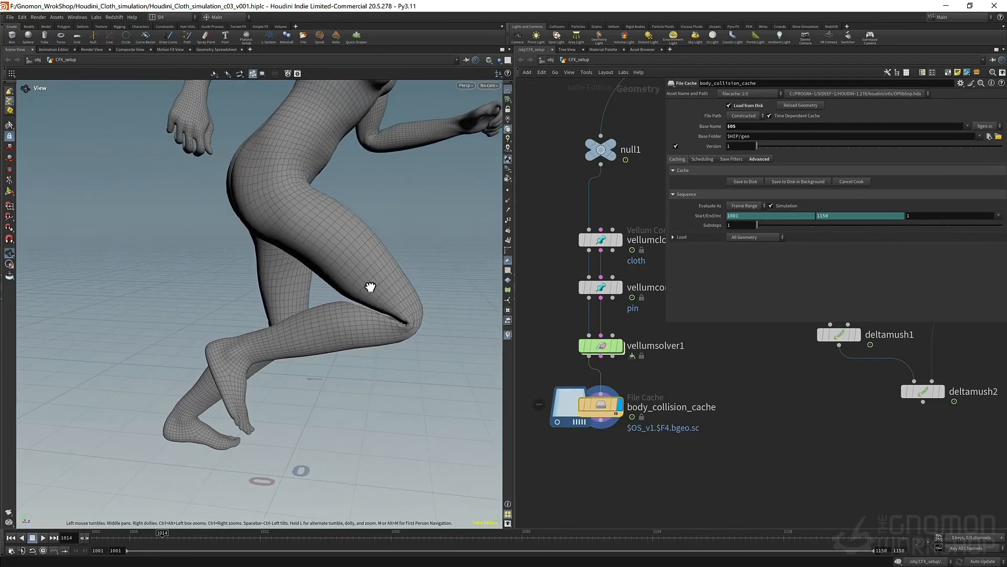
pyautogui.moveTo(350, 324); pyautogui.dragTo(358, 317)
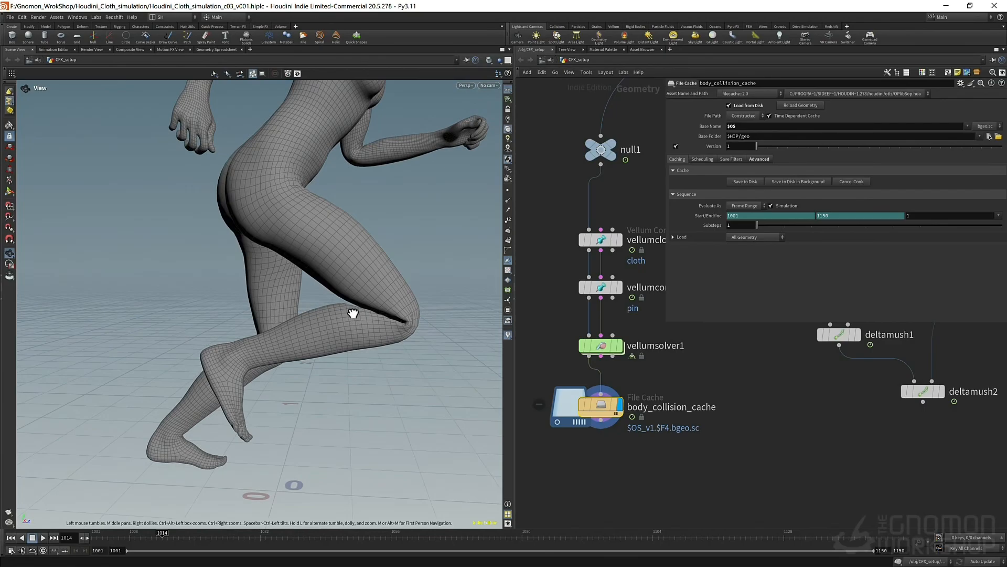
pyautogui.moveTo(357, 304); pyautogui.dragTo(322, 425, button='middle')
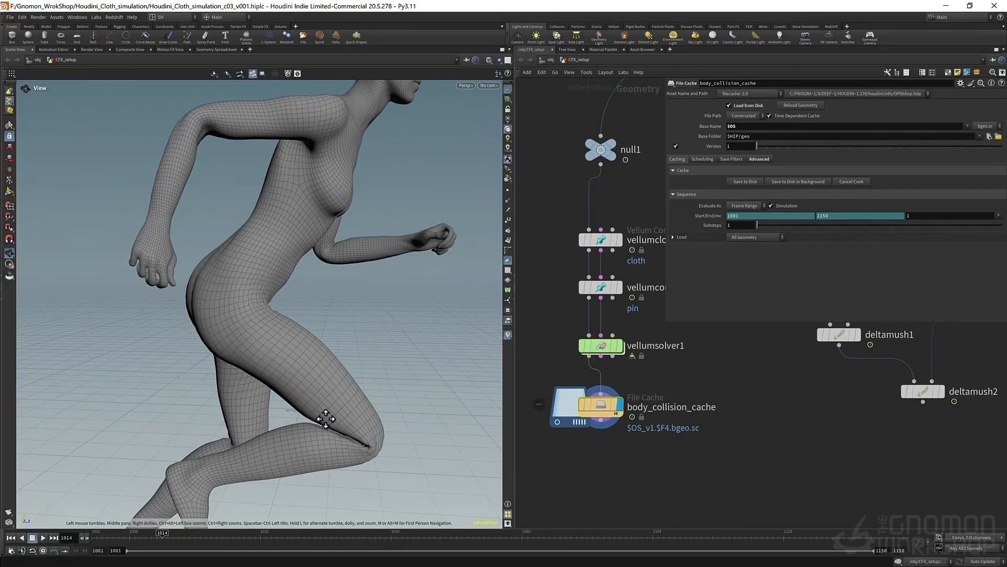
pyautogui.moveTo(326, 420); pyautogui.dragTo(282, 406)
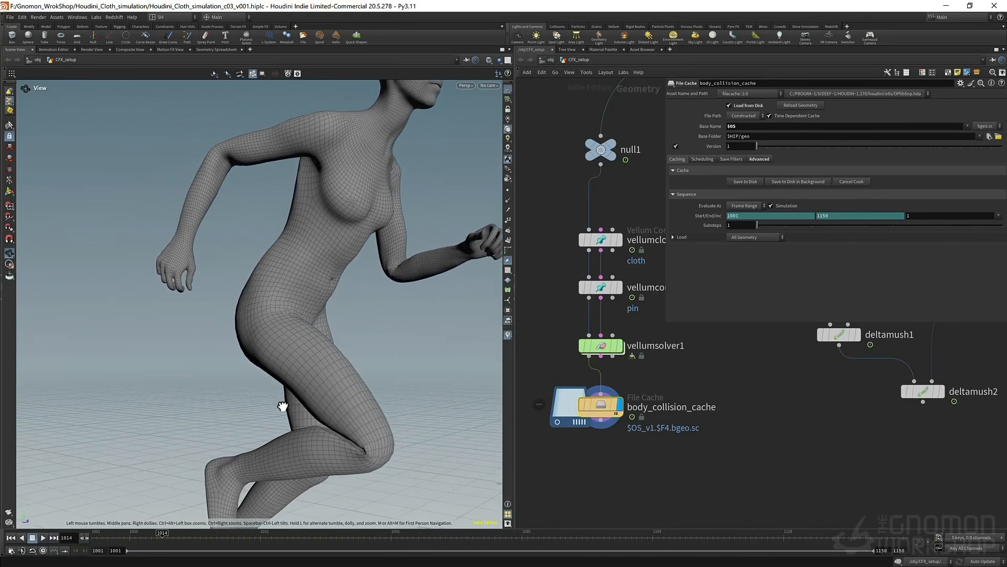
pyautogui.moveTo(386, 446); pyautogui.dragTo(493, 429, button='right')
pyautogui.moveTo(427, 435); pyautogui.dragTo(378, 470)
pyautogui.moveTo(378, 488); pyautogui.dragTo(482, 451, button='right')
pyautogui.moveTo(404, 462); pyautogui.dragTo(425, 342)
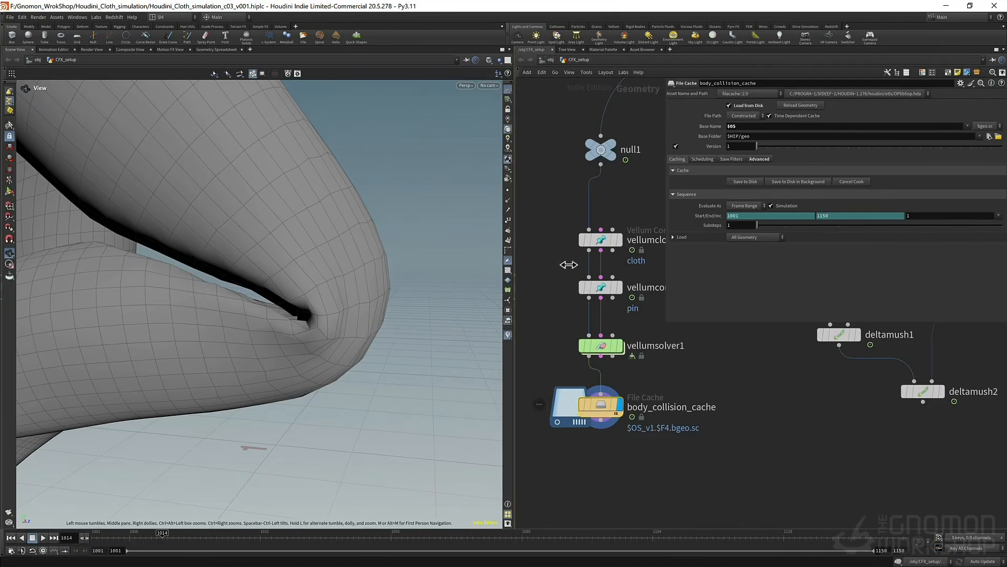
# - Template null1 over the cached body and compare both meshes around the bent knee
pyautogui.click(616, 157)
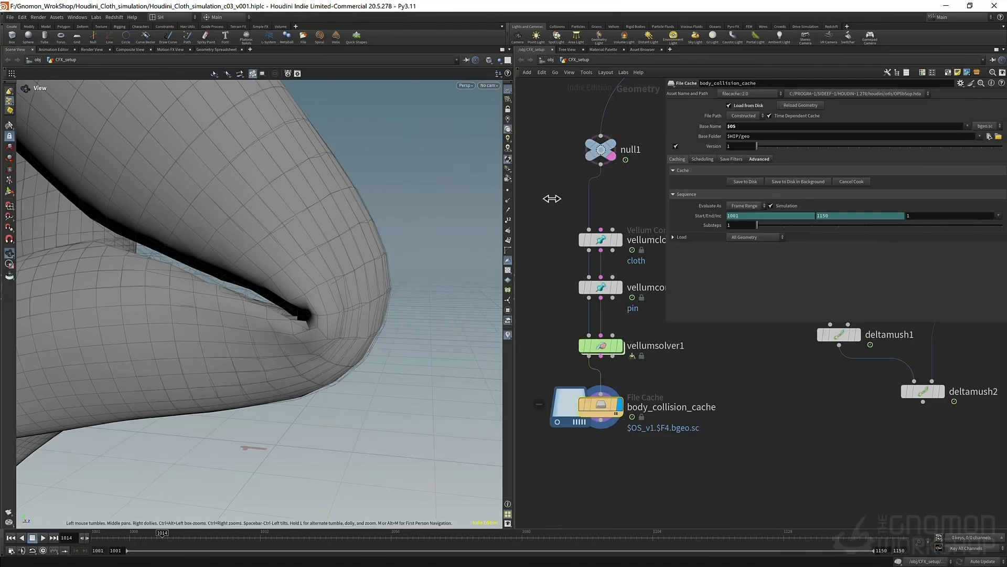
pyautogui.moveTo(366, 276); pyautogui.dragTo(301, 294, button='right')
pyautogui.moveTo(301, 295); pyautogui.dragTo(327, 289)
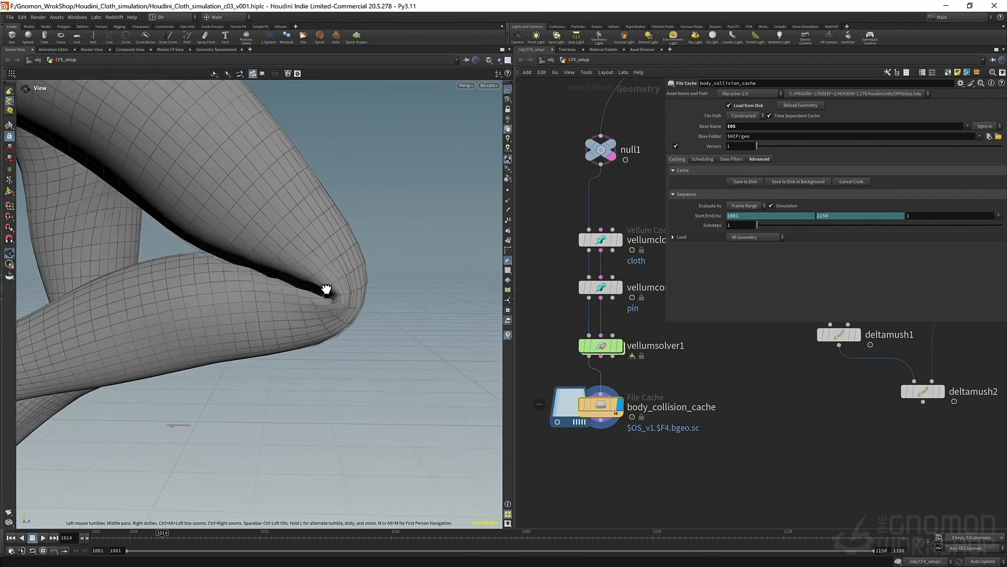
pyautogui.moveTo(327, 289); pyautogui.dragTo(291, 318, button='right')
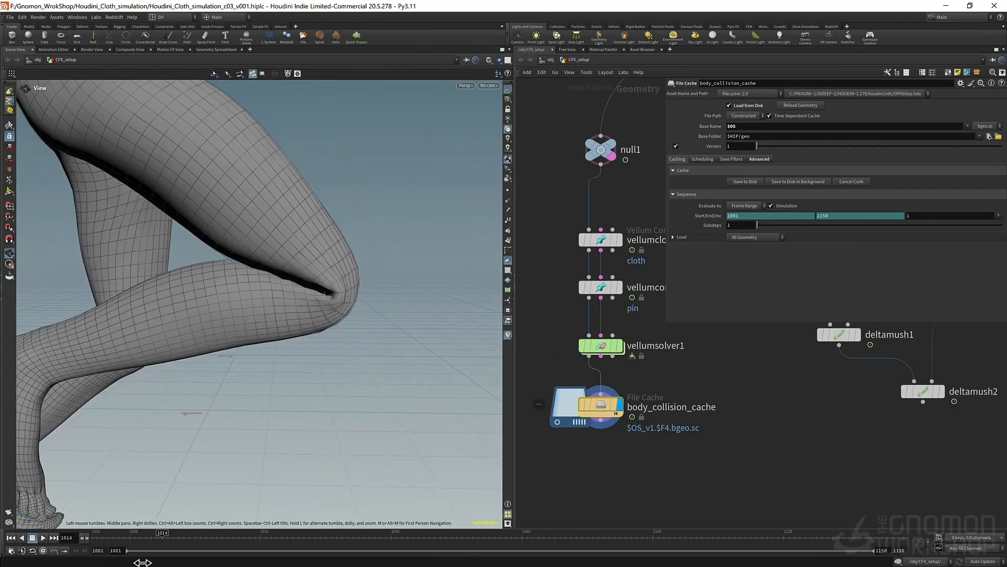
# - Scrub to frame 1020 and compare the cached body with null1's templated wireframe around the front knee
pyautogui.click(179, 536)
pyautogui.moveTo(202, 538); pyautogui.dragTo(198, 538)
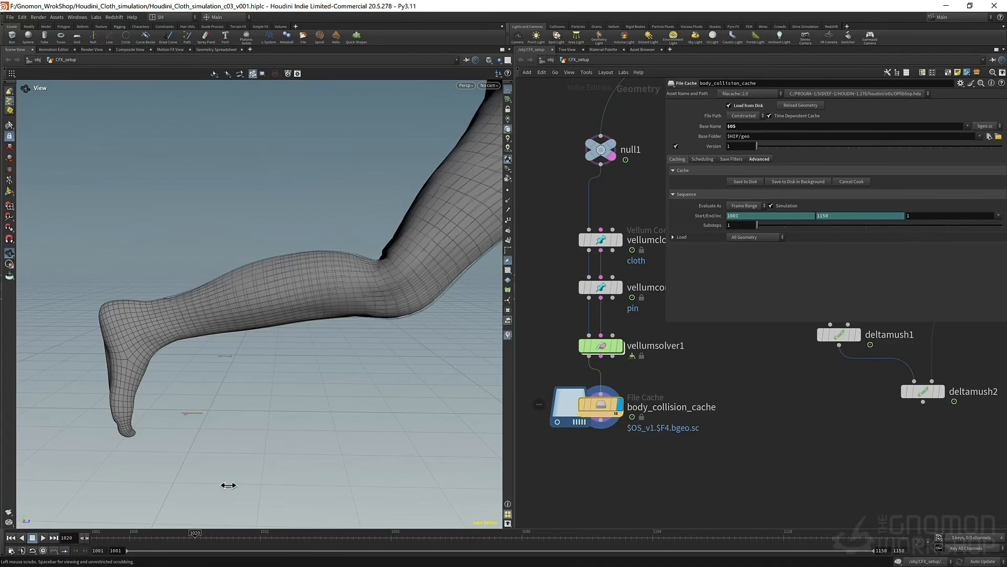
pyautogui.moveTo(393, 288); pyautogui.dragTo(269, 316)
pyautogui.moveTo(269, 316); pyautogui.dragTo(254, 310, button='middle')
pyautogui.moveTo(254, 310); pyautogui.dragTo(304, 340, button='right')
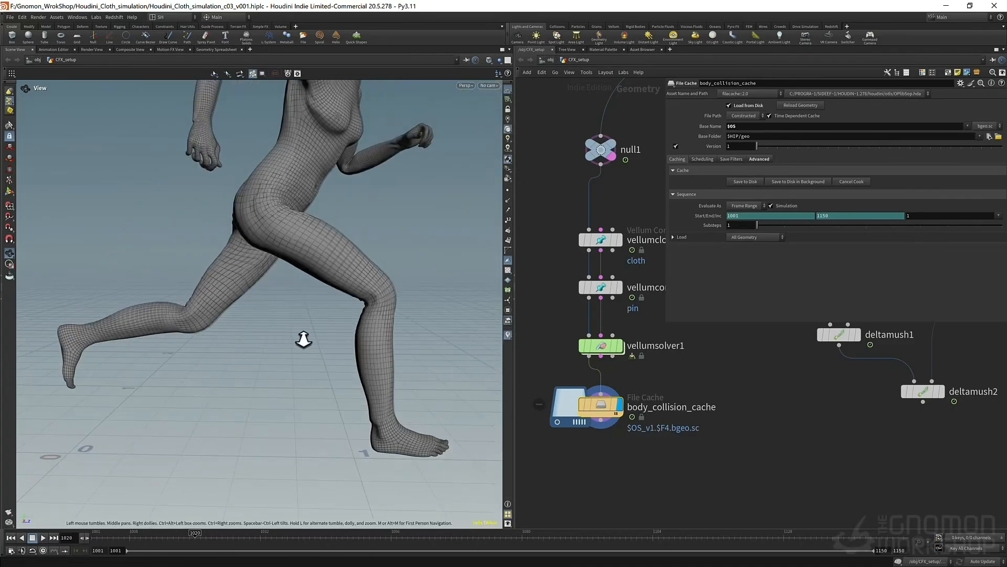
pyautogui.moveTo(382, 303); pyautogui.dragTo(333, 349, button='middle')
pyautogui.moveTo(409, 295); pyautogui.dragTo(353, 361, button='right')
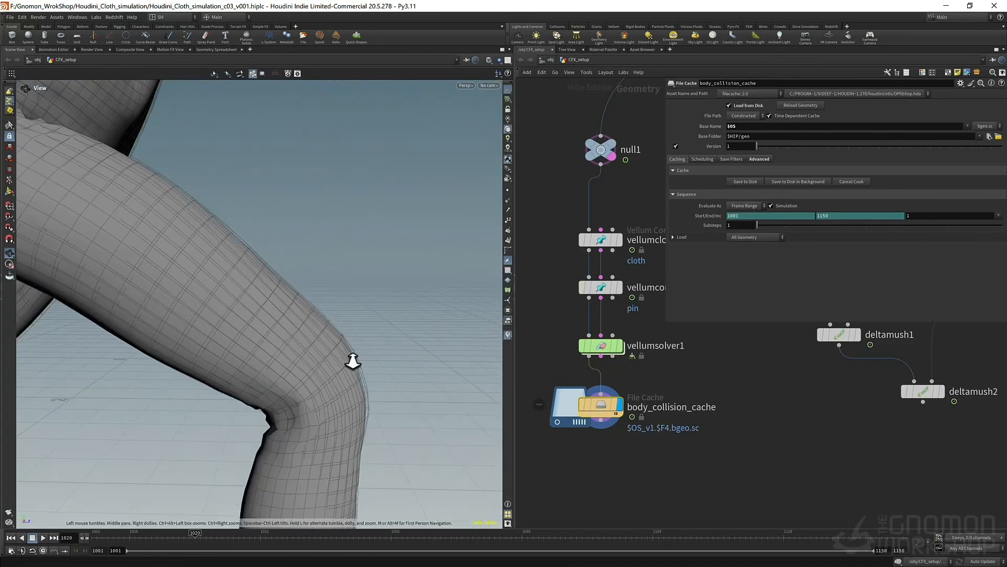
pyautogui.moveTo(333, 375); pyautogui.dragTo(327, 353)
pyautogui.moveTo(455, 357); pyautogui.dragTo(405, 384, button='right')
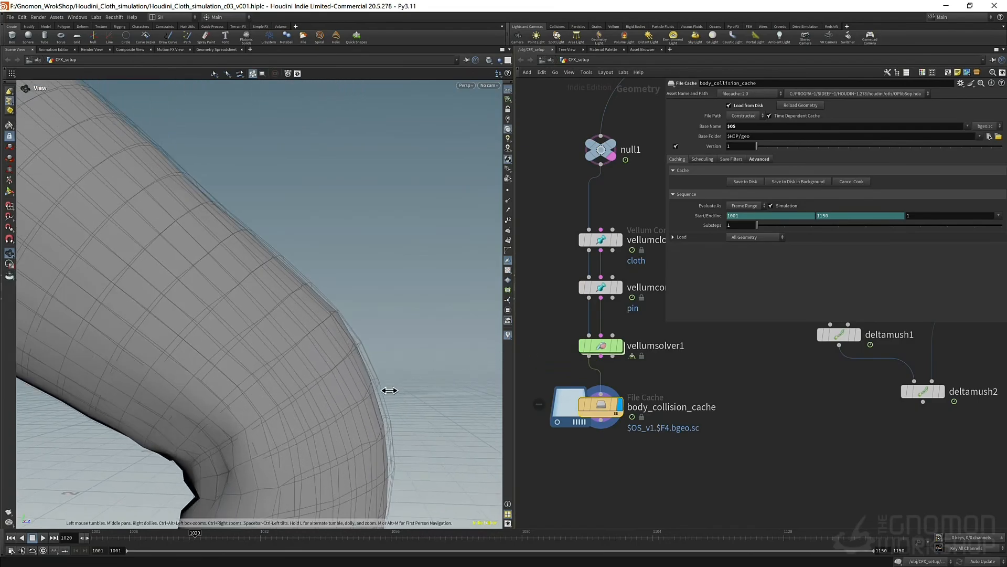
pyautogui.moveTo(256, 446); pyautogui.dragTo(232, 304, button='middle')
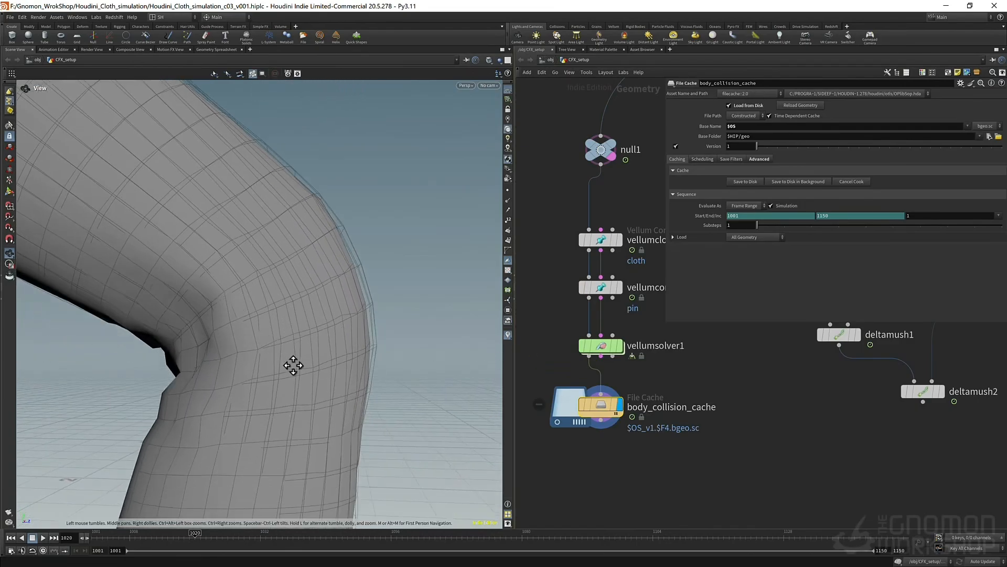
pyautogui.moveTo(294, 365); pyautogui.dragTo(277, 342, button='right')
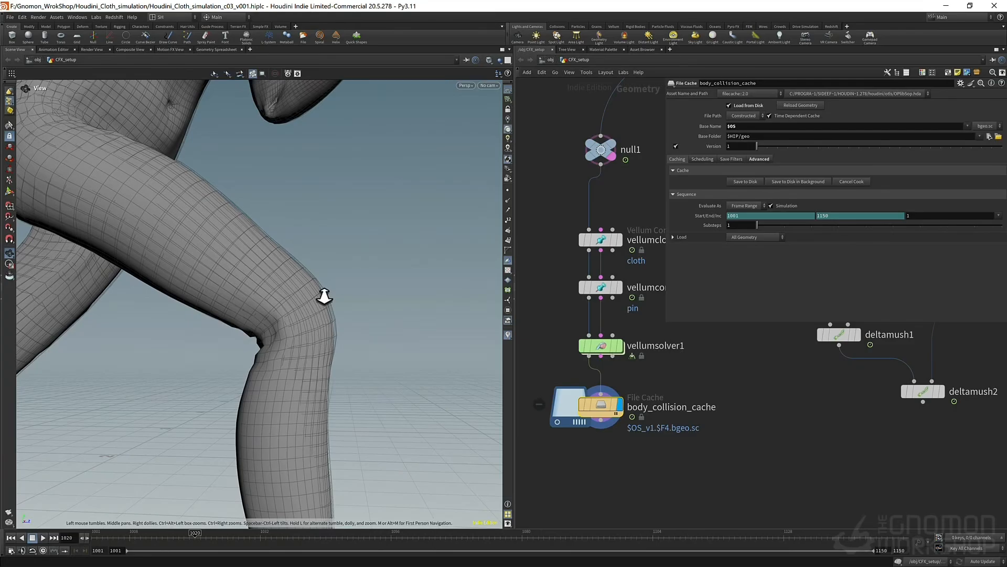
# - Select the vellumconstraints1 pin node and check its Pin Type options, keeping Soft
pyautogui.moveTo(322, 292); pyautogui.dragTo(386, 294, button='right')
pyautogui.moveTo(340, 309)
pyautogui.mouseDown()
pyautogui.moveTo(294, 329)
pyautogui.moveTo(336, 316)
pyautogui.mouseUp()
pyautogui.click(601, 287)
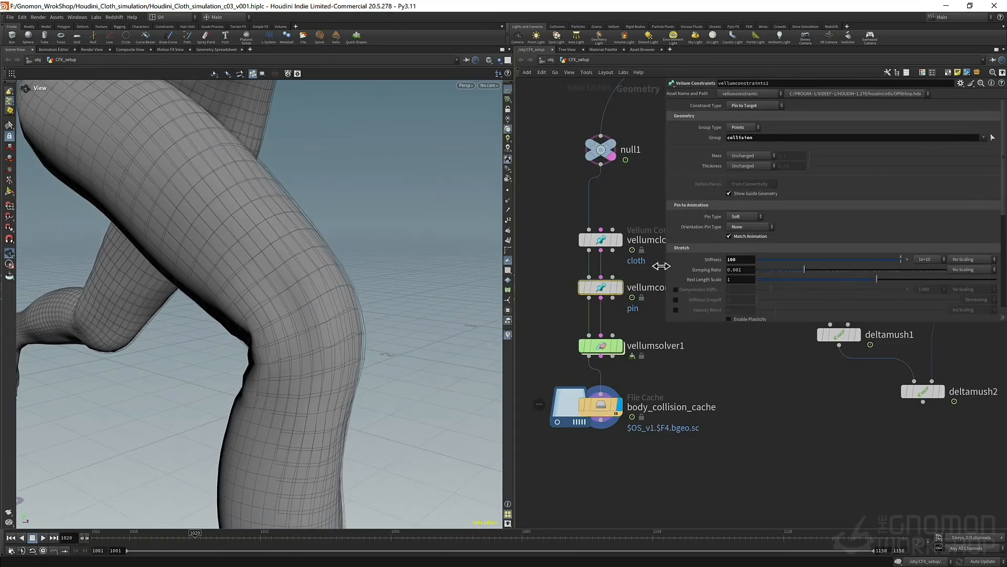
pyautogui.click(742, 217)
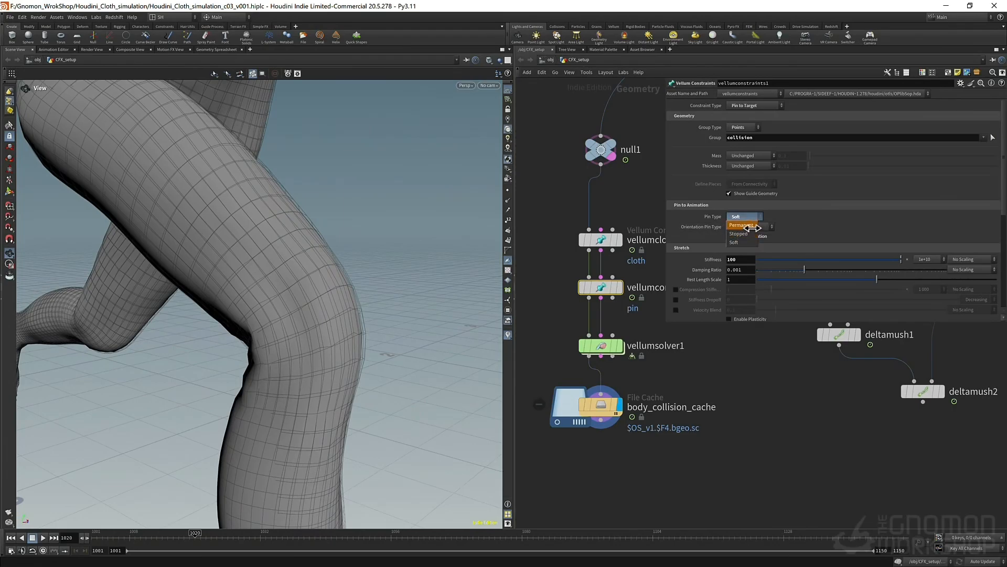
pyautogui.click(734, 218)
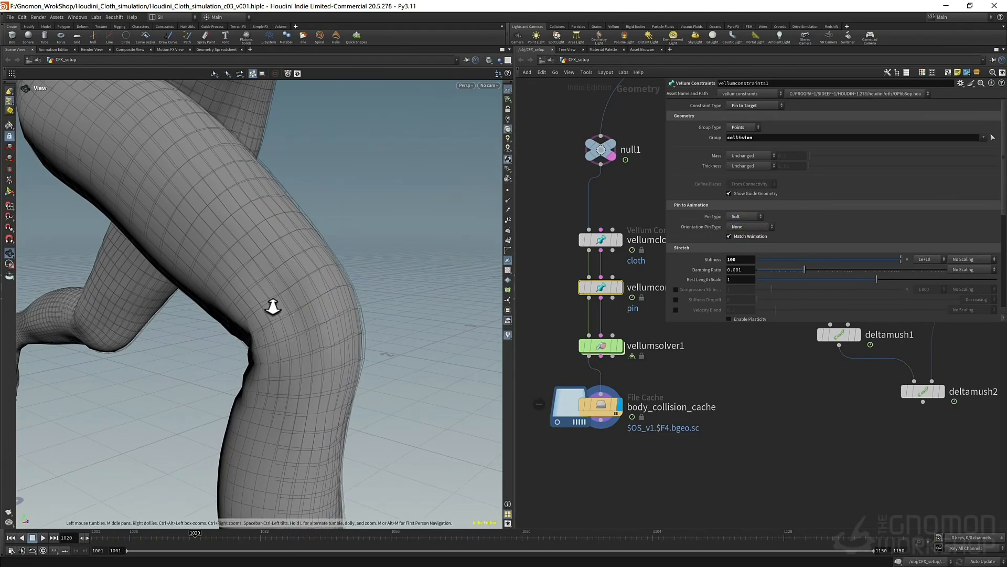
# - Compare the cached body with null1's templated wireframe around the bent front knee, across the whole body and down to the foot
pyautogui.moveTo(272, 306); pyautogui.dragTo(193, 331, button='right')
pyautogui.moveTo(233, 233); pyautogui.dragTo(218, 307, button='middle')
pyautogui.moveTo(265, 373)
pyautogui.mouseDown()
pyautogui.moveTo(239, 372)
pyautogui.moveTo(267, 404)
pyautogui.moveTo(370, 383)
pyautogui.moveTo(344, 387)
pyautogui.moveTo(353, 386)
pyautogui.mouseUp()
pyautogui.moveTo(310, 395); pyautogui.dragTo(330, 382, button='right')
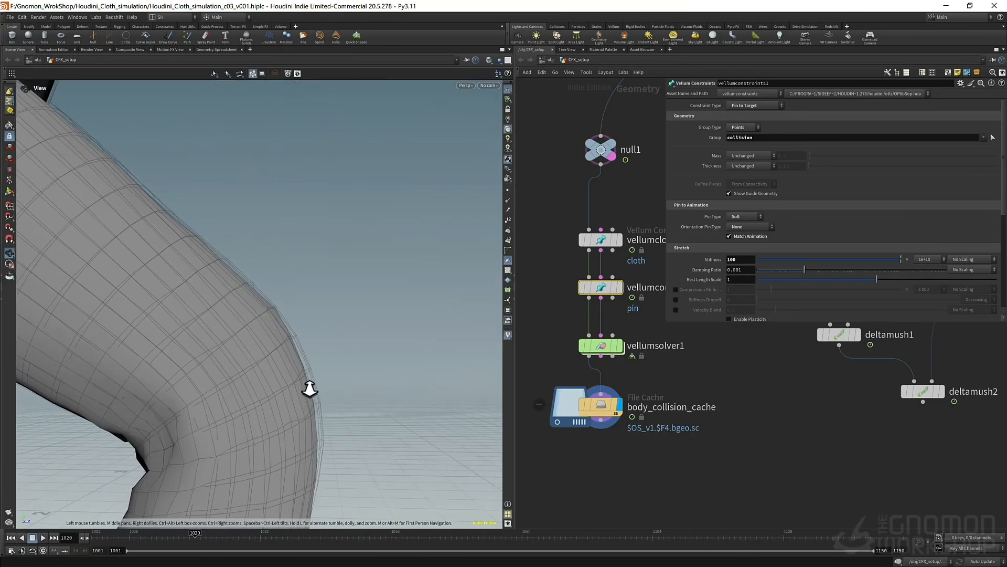
pyautogui.moveTo(373, 355); pyautogui.dragTo(293, 382, button='right')
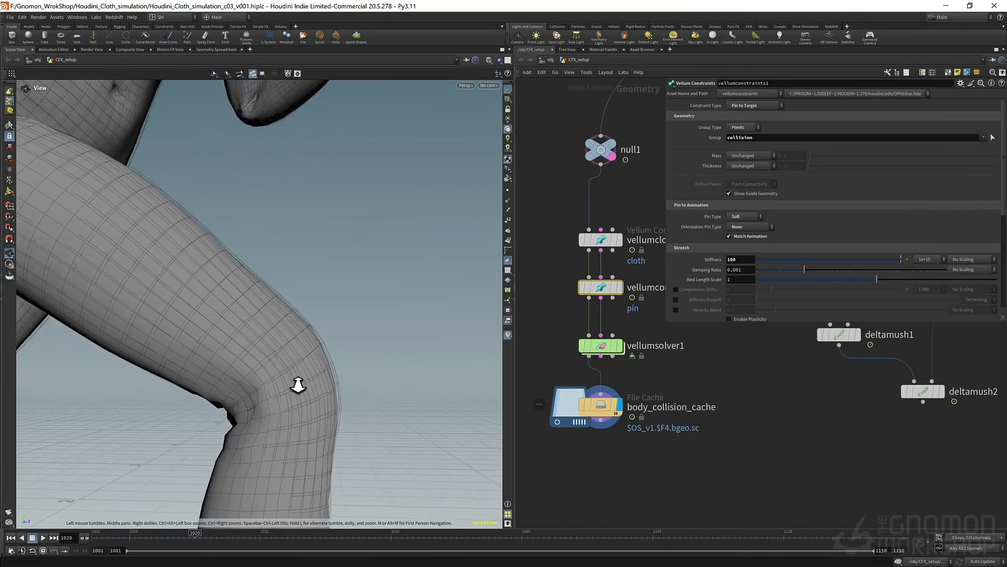
pyautogui.moveTo(362, 250); pyautogui.dragTo(256, 299, button='right')
pyautogui.moveTo(289, 249); pyautogui.dragTo(194, 379, button='middle')
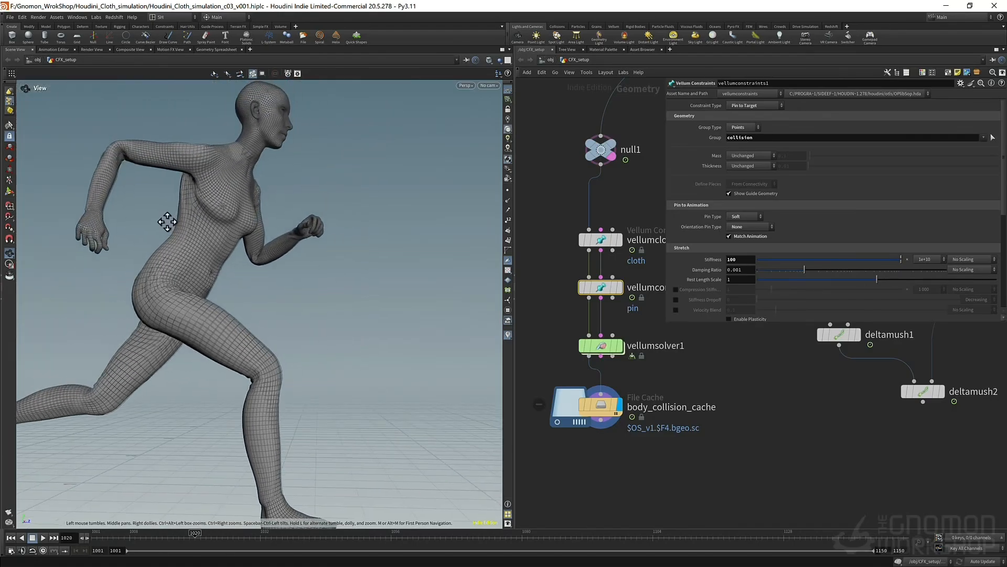
pyautogui.moveTo(188, 288); pyautogui.dragTo(236, 342, button='middle')
pyautogui.moveTo(266, 380); pyautogui.dragTo(388, 351, button='right')
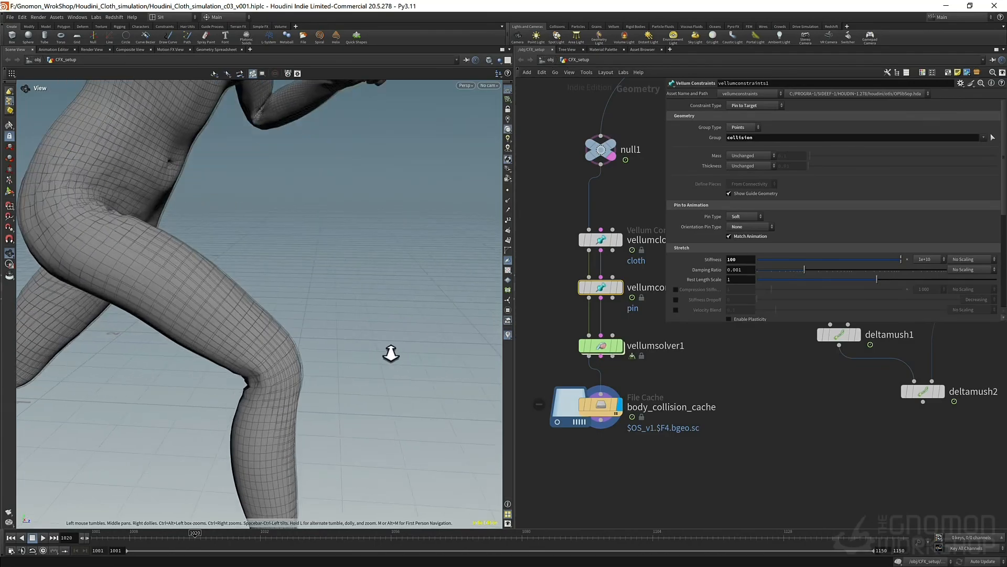
pyautogui.moveTo(286, 418); pyautogui.dragTo(302, 285, button='middle')
pyautogui.moveTo(302, 286); pyautogui.dragTo(310, 269, button='right')
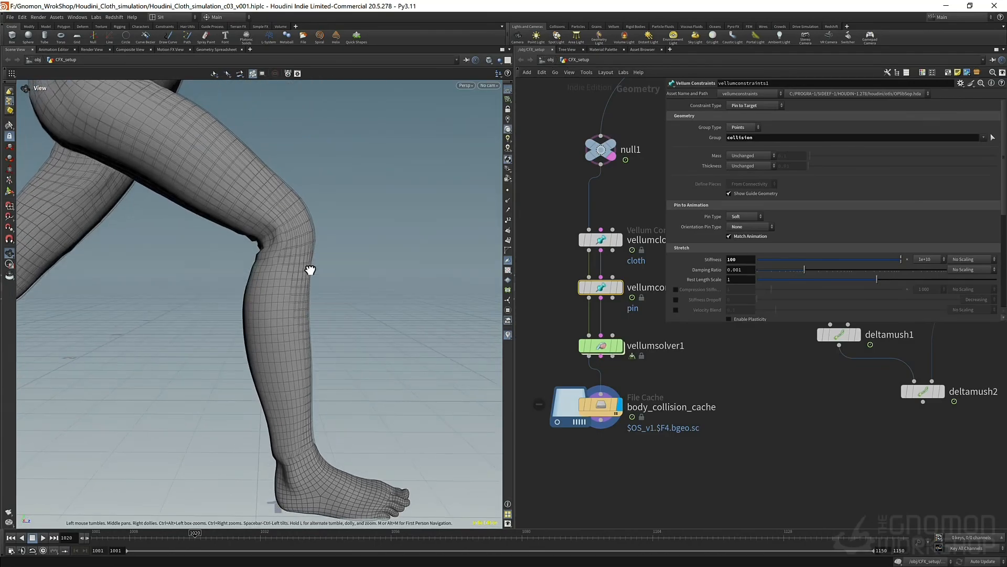
# - Select body_collision_cache and null1 in turn to compare the cached leg with the original mesh around the knee
pyautogui.click(675, 395)
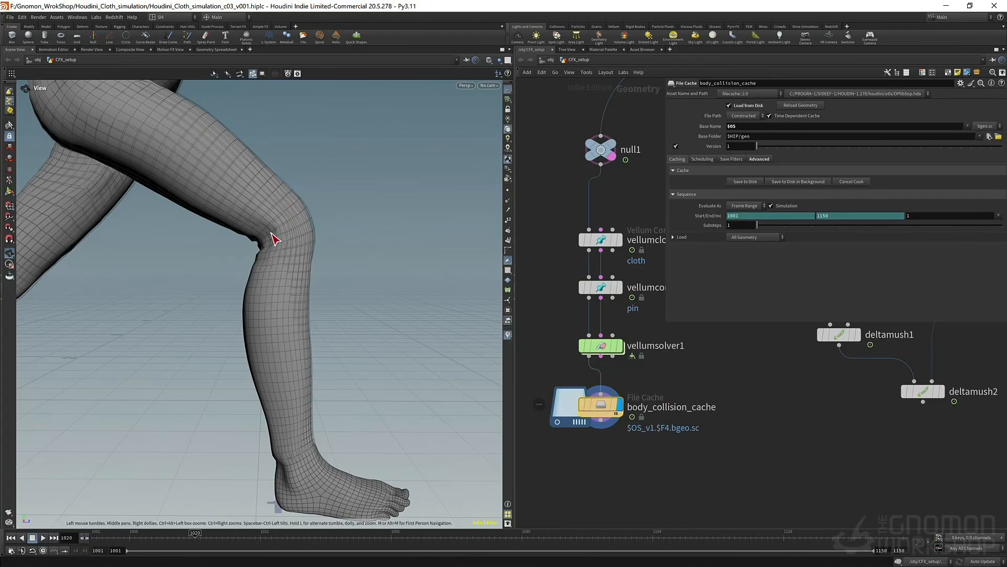
pyautogui.moveTo(276, 218); pyautogui.dragTo(278, 288, button='middle')
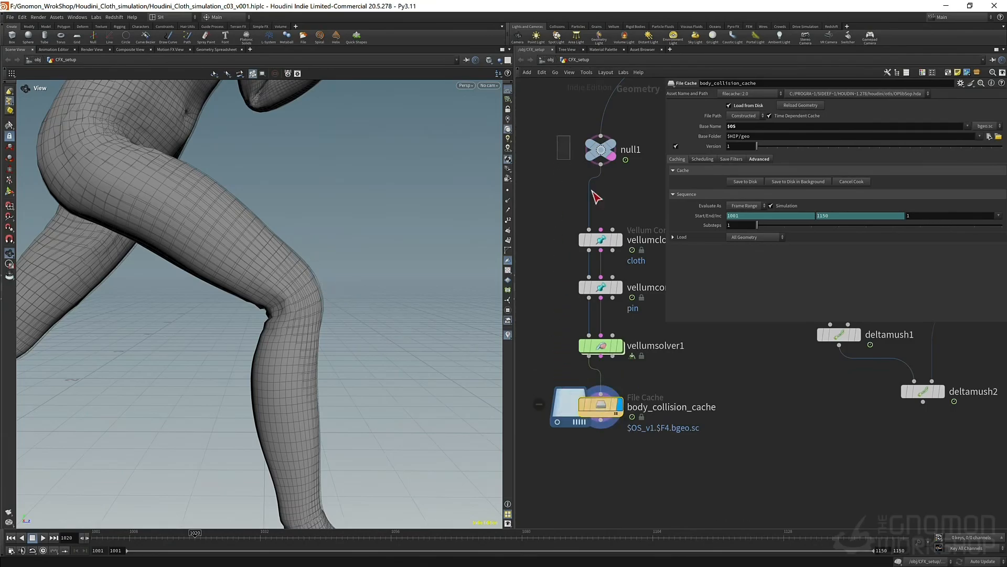
pyautogui.moveTo(592, 190); pyautogui.dragTo(603, 205)
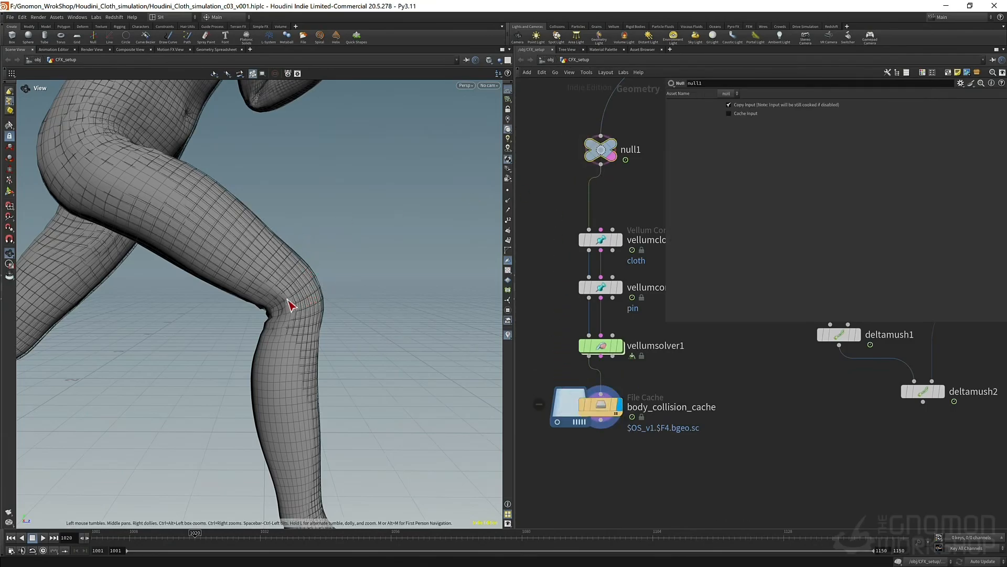
# - Review the node chain from null1 to body_collision_cache and select vellumcloth1 to view its cloth settings
pyautogui.scroll(-5, 579, 413)
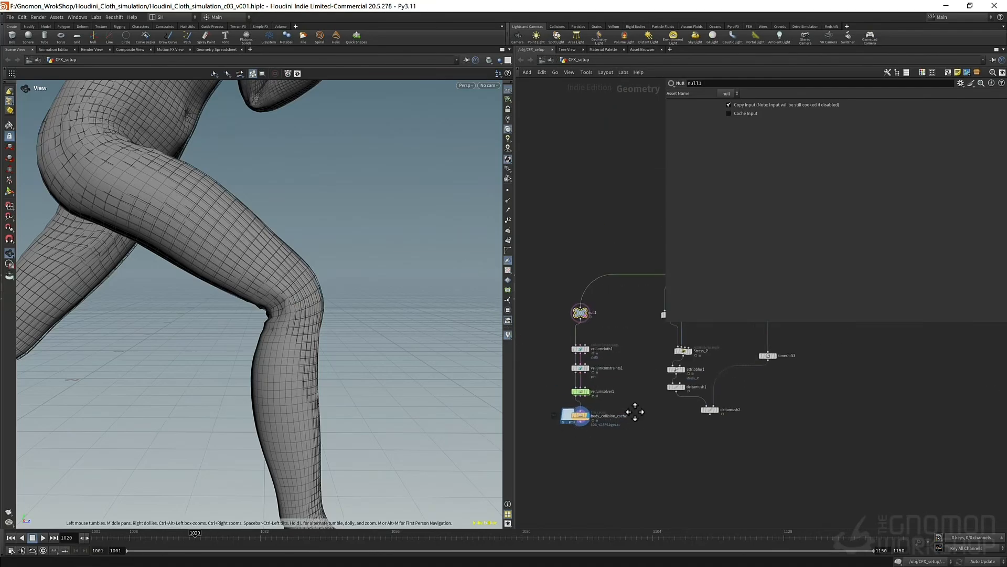
pyautogui.moveTo(635, 411); pyautogui.dragTo(585, 407, button='middle')
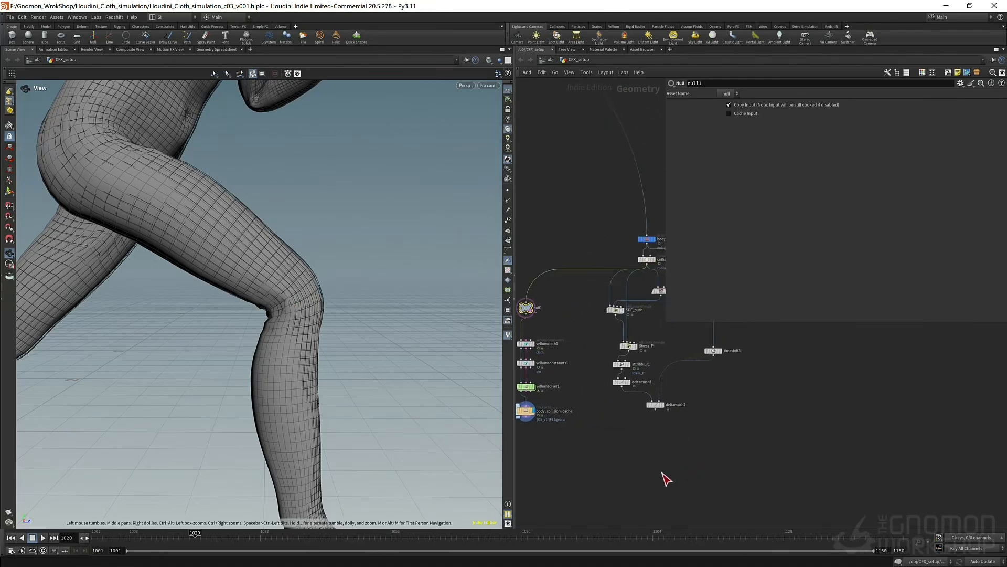
pyautogui.moveTo(610, 493); pyautogui.dragTo(697, 483, button='middle')
pyautogui.scroll(5, 622, 401)
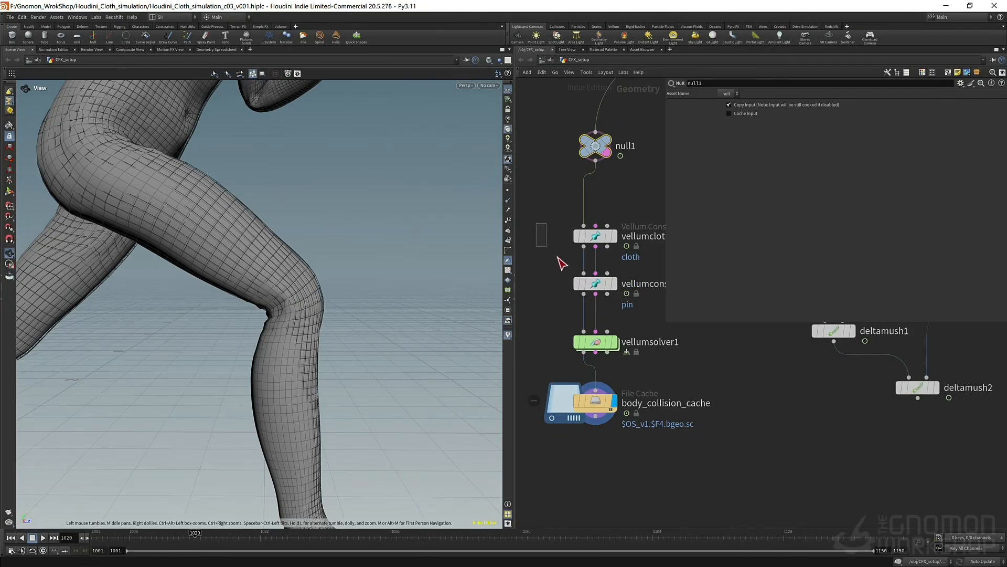
pyautogui.moveTo(561, 263); pyautogui.dragTo(603, 269)
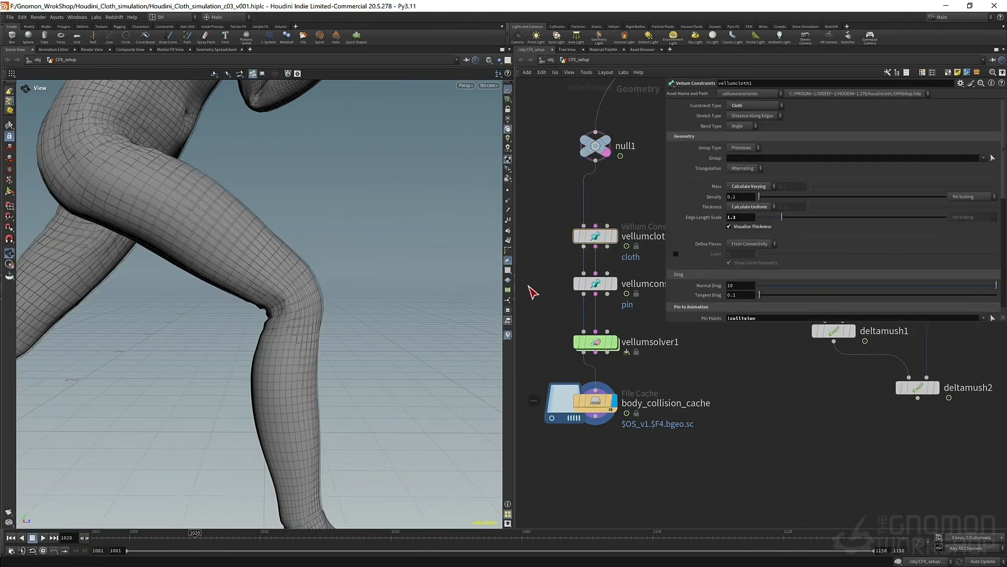
pyautogui.scroll(-4, 595, 375)
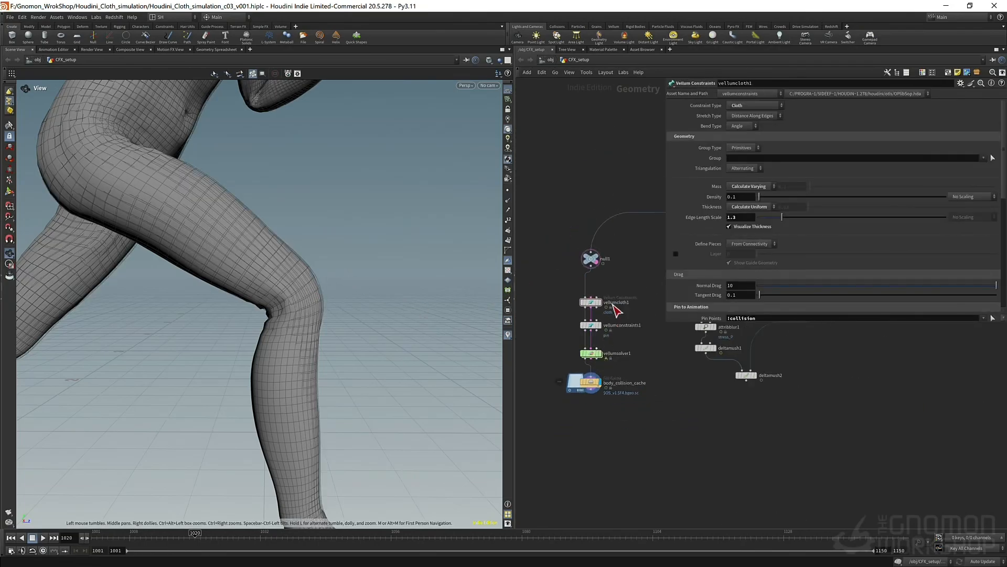
pyautogui.moveTo(575, 275)
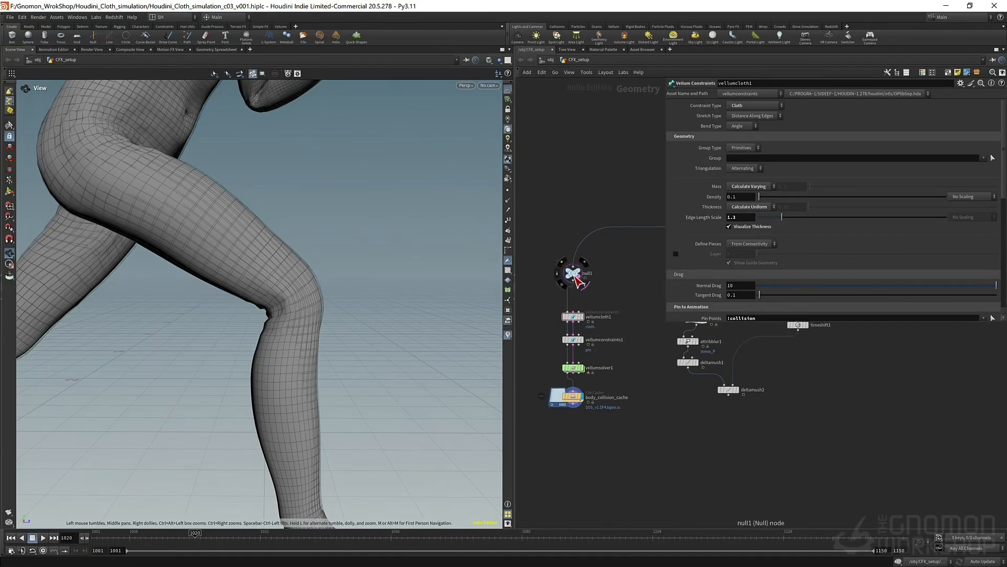